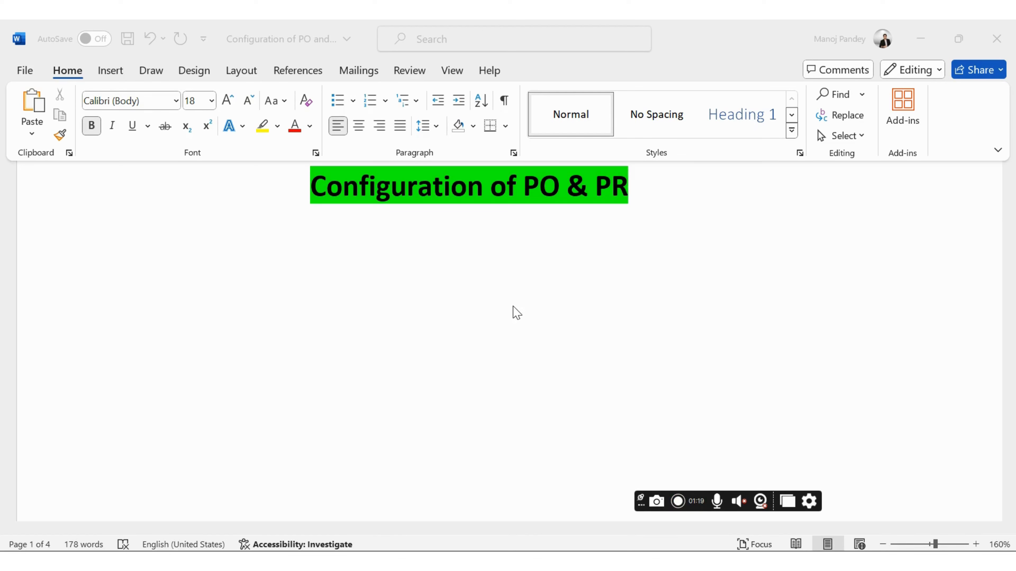
Read the Business Requirement section and the Configuration of PO's introduction in the document
scroll(513, 311, "down", 2)
scroll(515, 312, "down", 5)
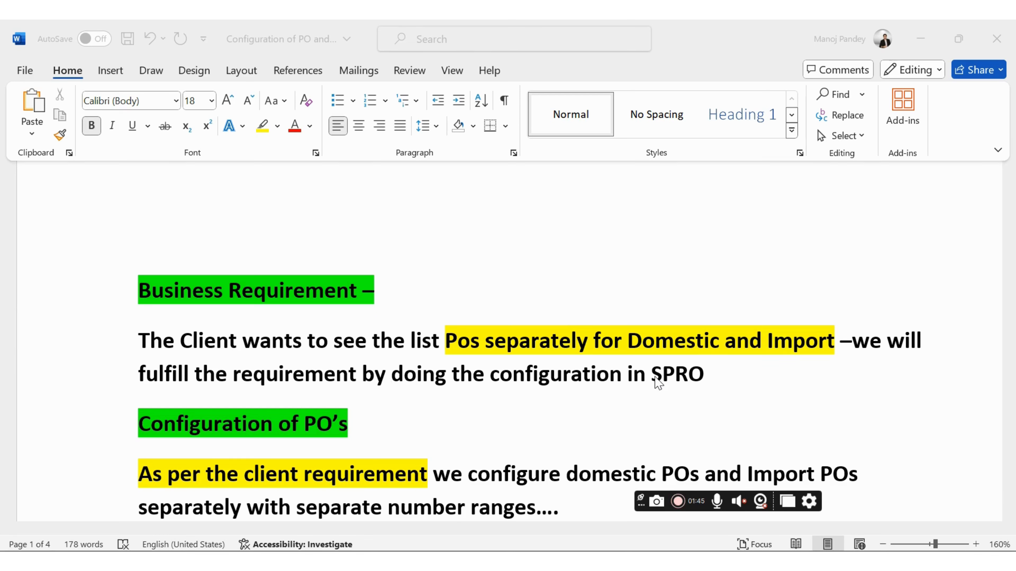
left_click(657, 381)
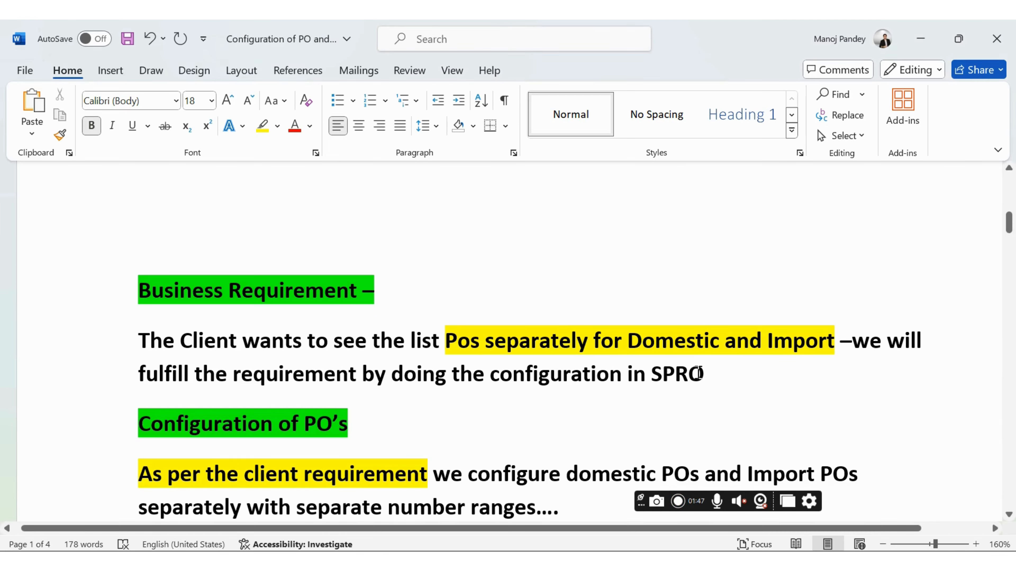
left_click_drag(704, 377, 655, 390)
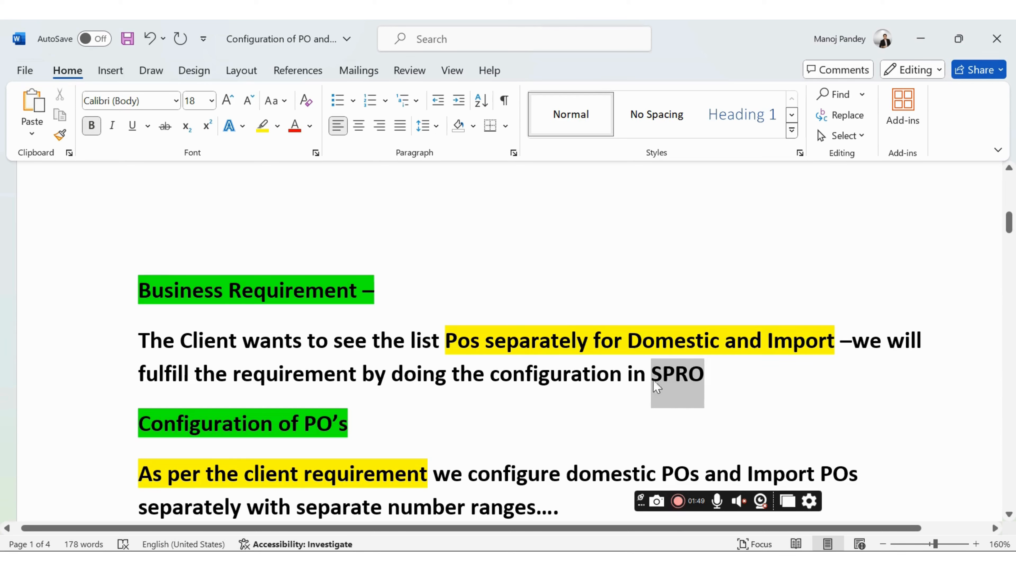
left_click(620, 408)
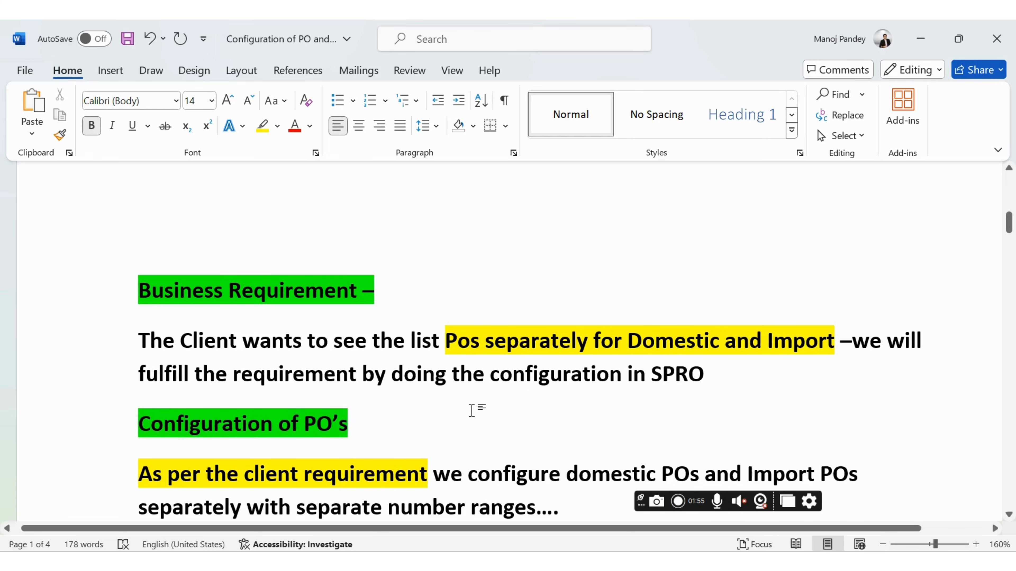
scroll(474, 411, "down", 3)
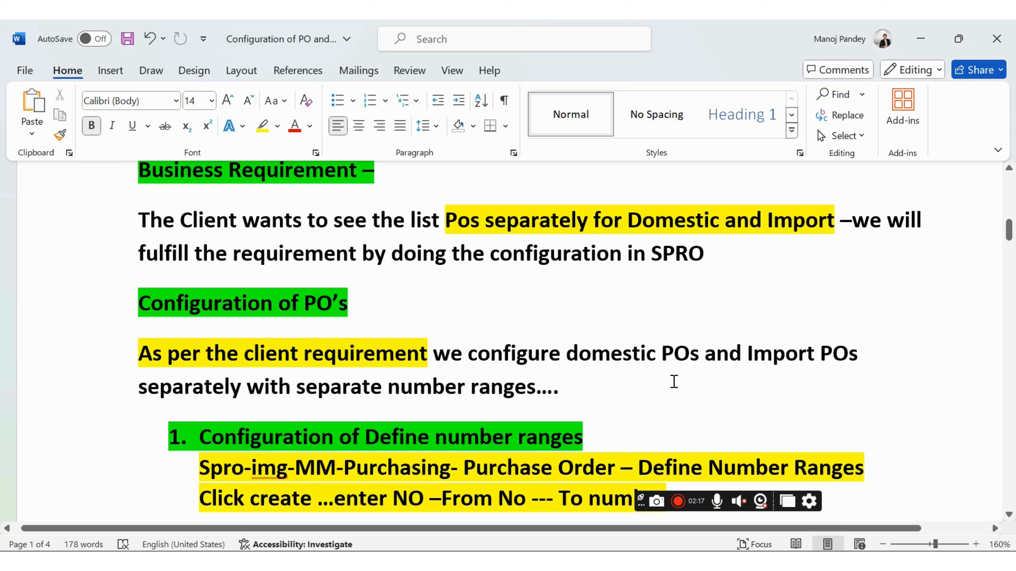
scroll(661, 387, "up", 3)
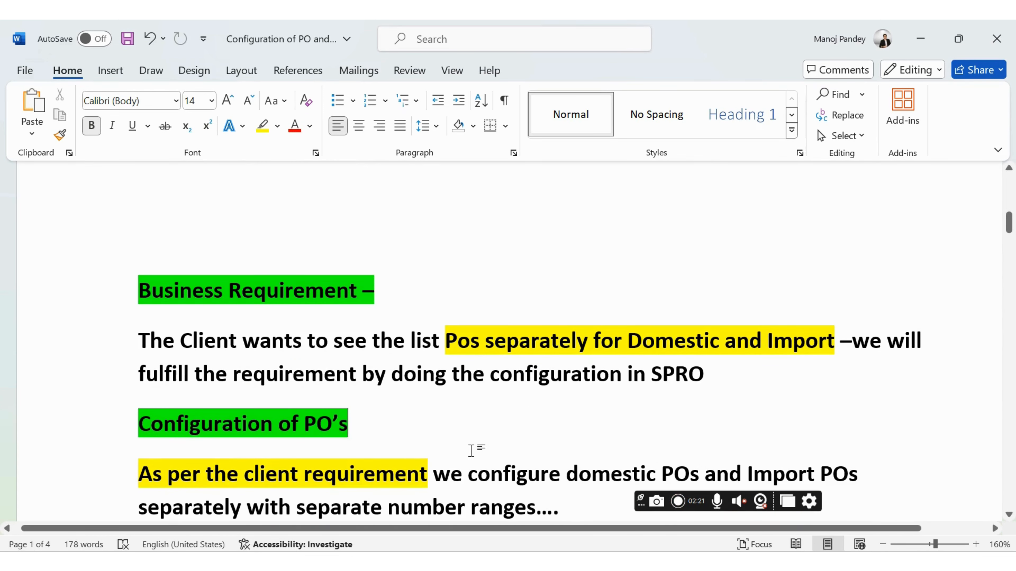
scroll(476, 456, "down", 2)
scroll(478, 462, "down", 2)
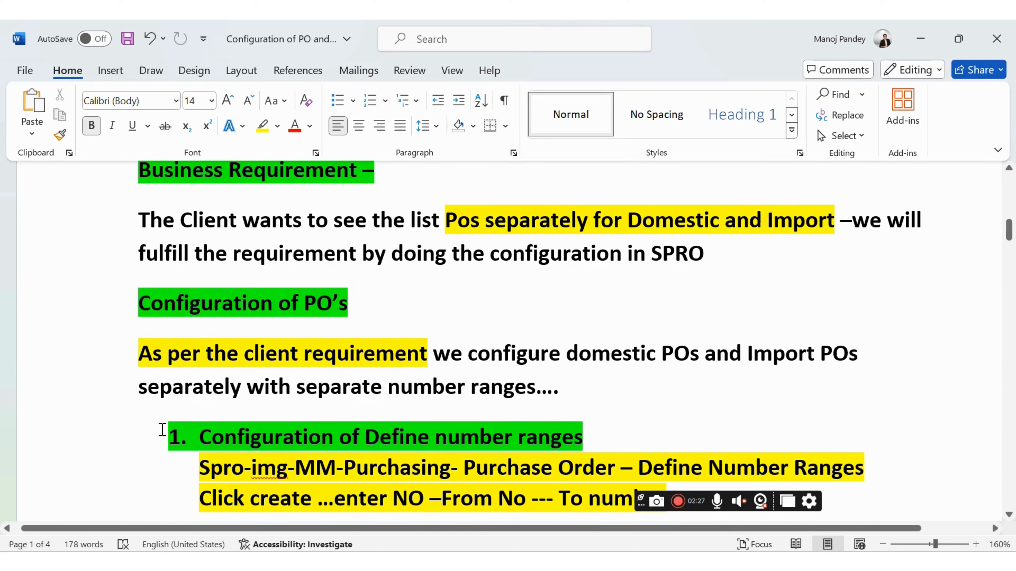
Replace the list number before the heading "Configuration of Define number ranges" with the text "Step01-"
left_click(170, 435)
left_click(174, 437)
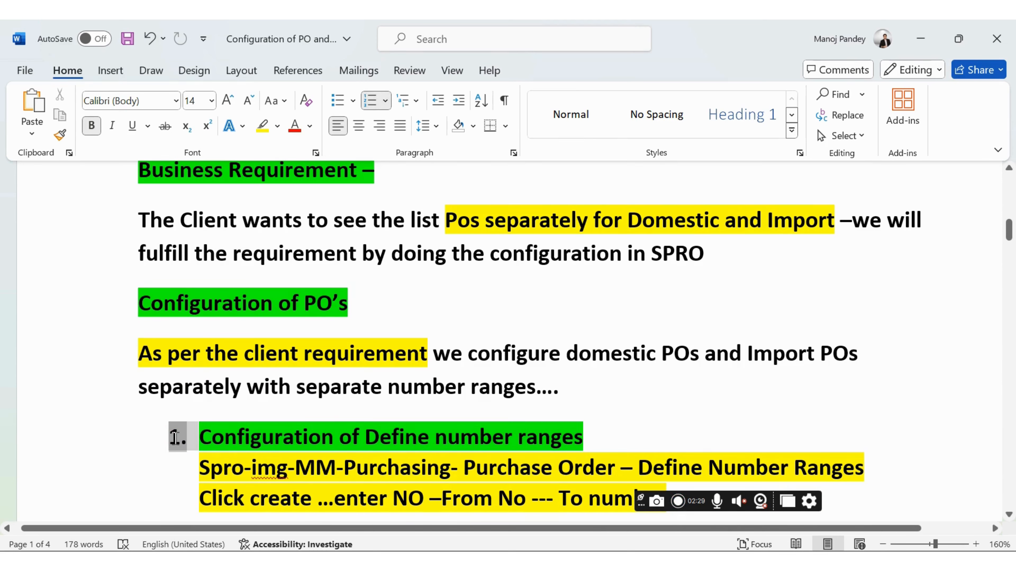
left_click(196, 435)
key("BackSpace")
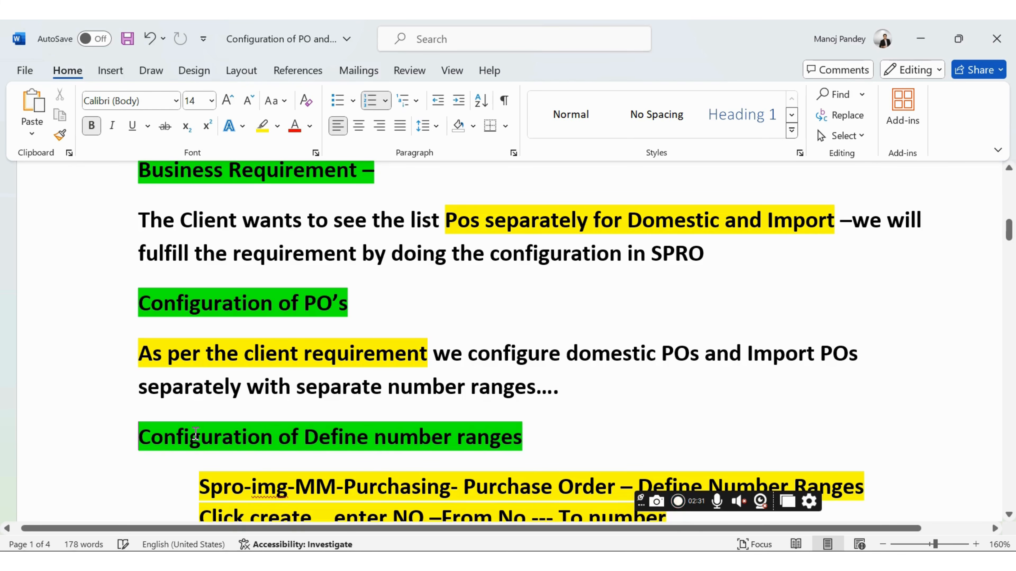
type("St")
type("ep01")
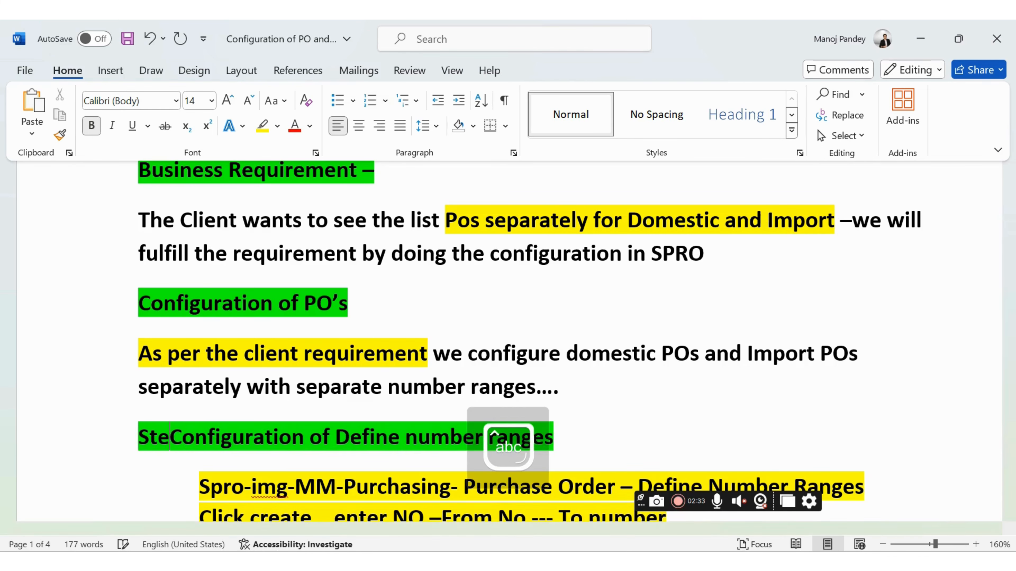
type("-")
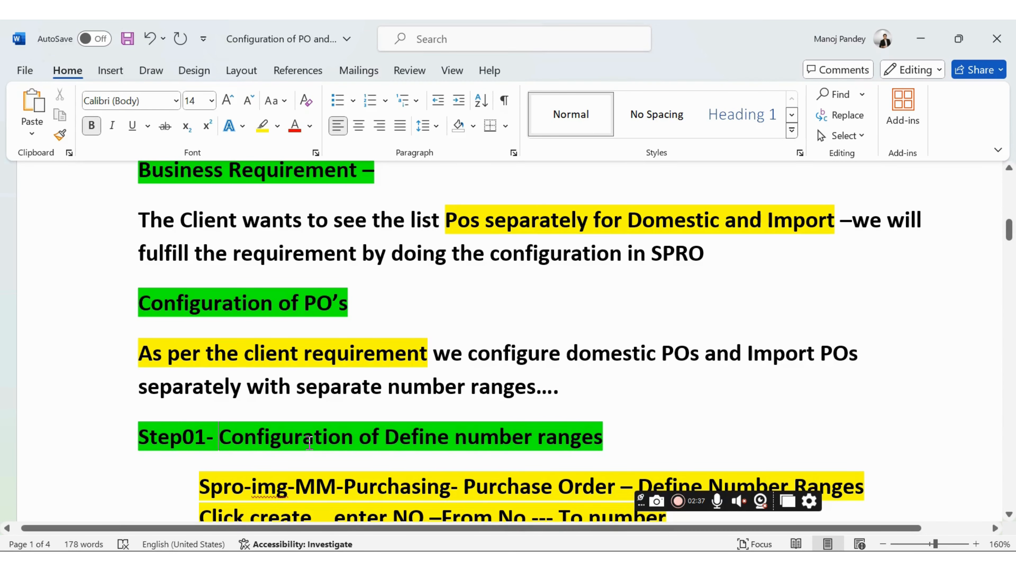
Insert "Path" before the Spro-img navigation text under Step01 and highlight both lines in turquoise
scroll(551, 454, "down", 3)
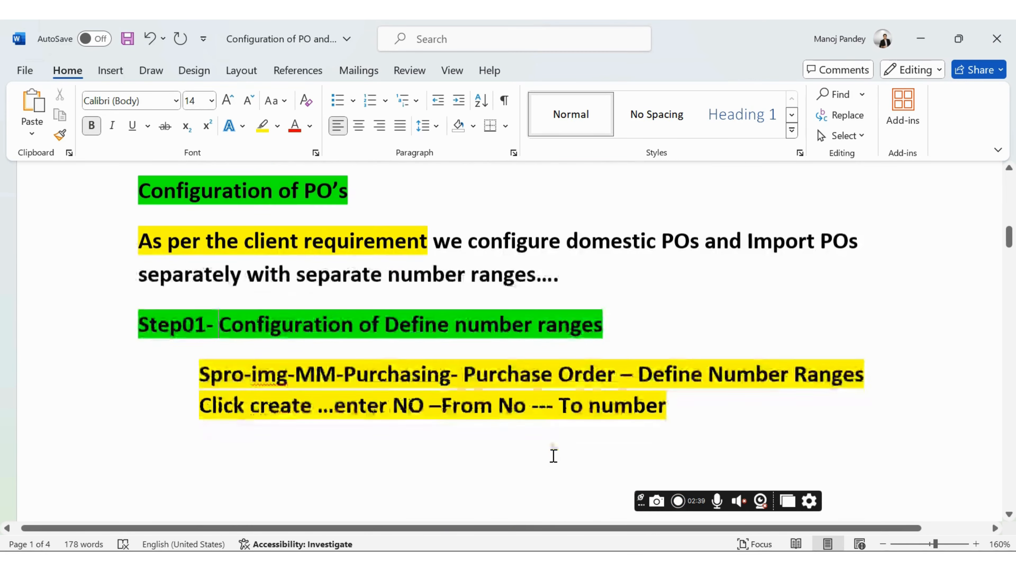
left_click(198, 366)
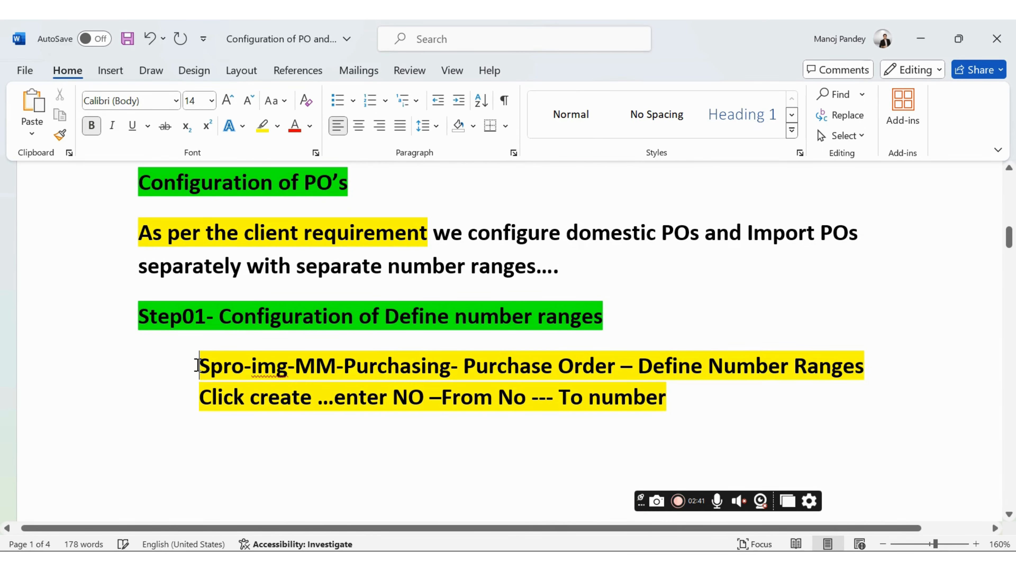
type("Path")
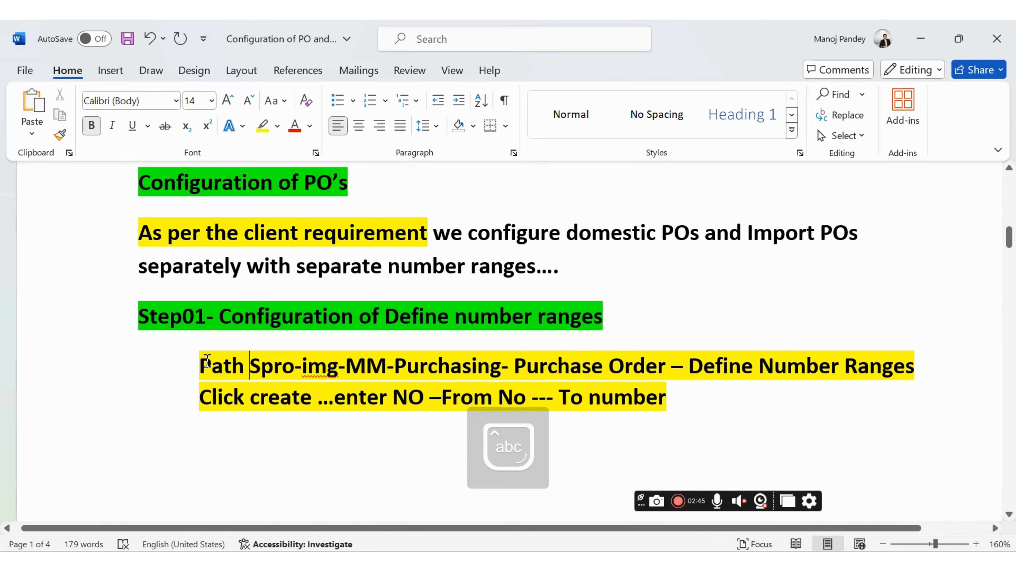
left_click_drag(199, 367, 696, 402)
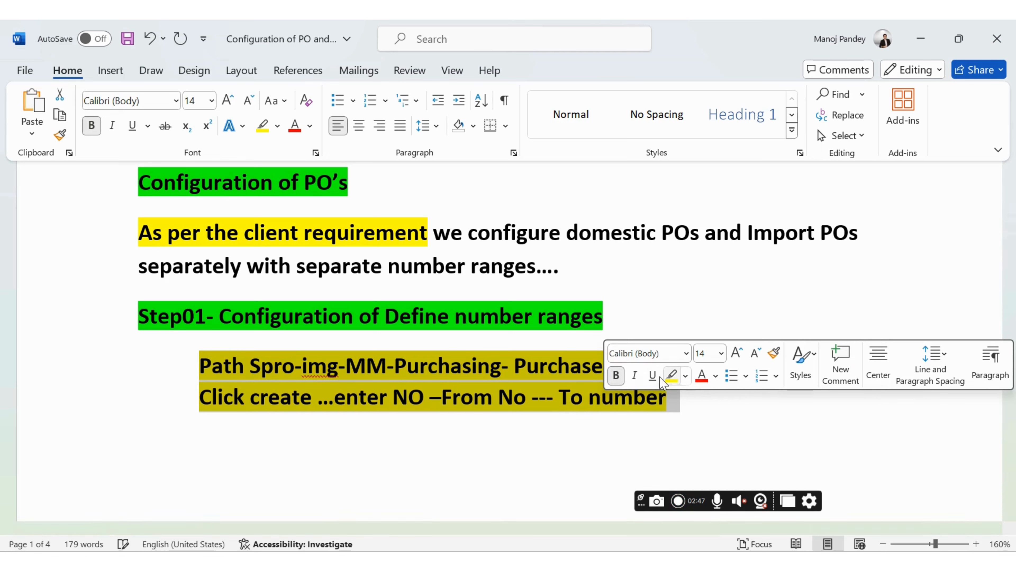
left_click(685, 376)
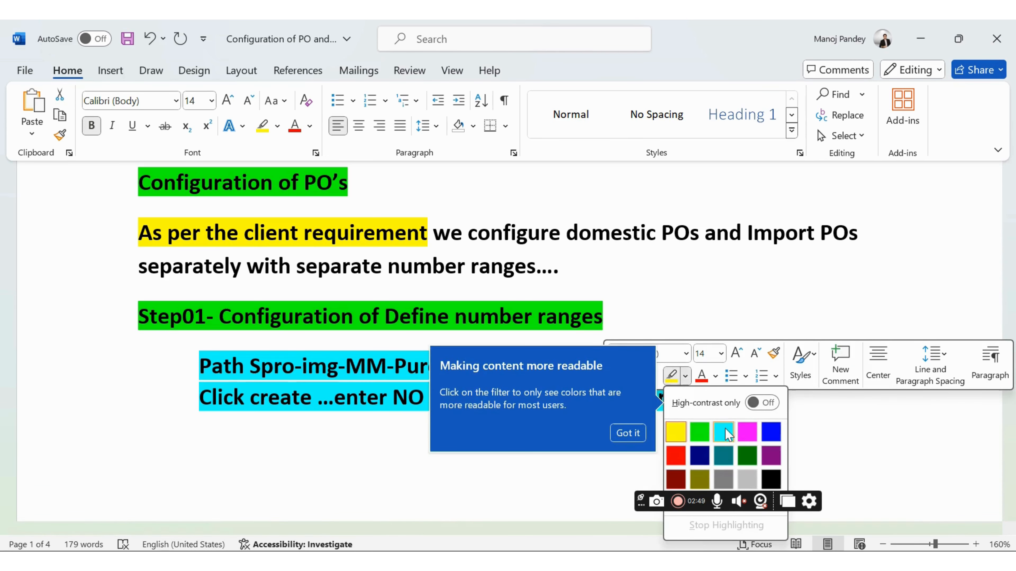
left_click(723, 418)
left_click(648, 469)
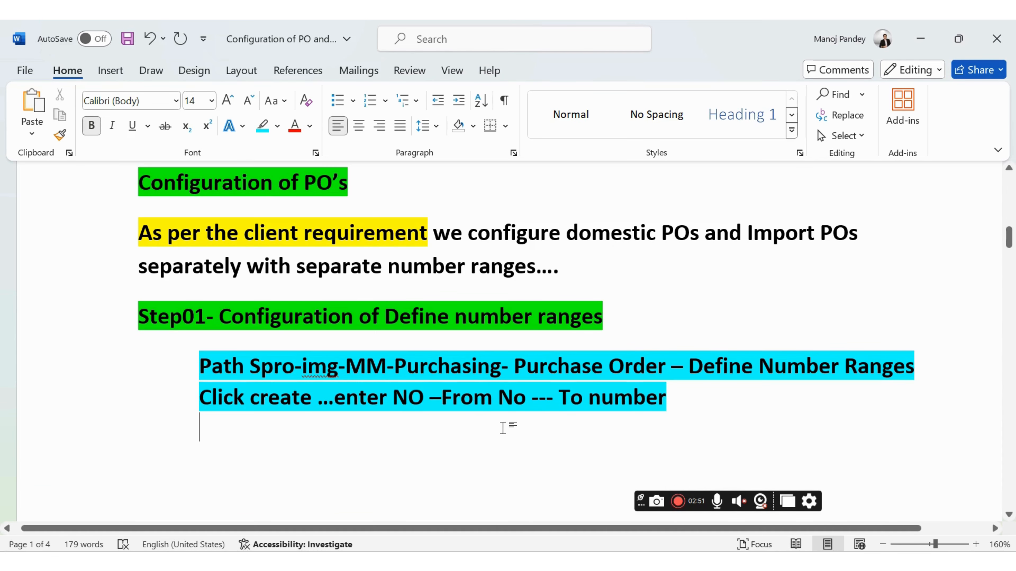
Switch to SAP Logon and open the "S/4 hana 2023 functional server" connection
scroll(354, 340, "up", 10)
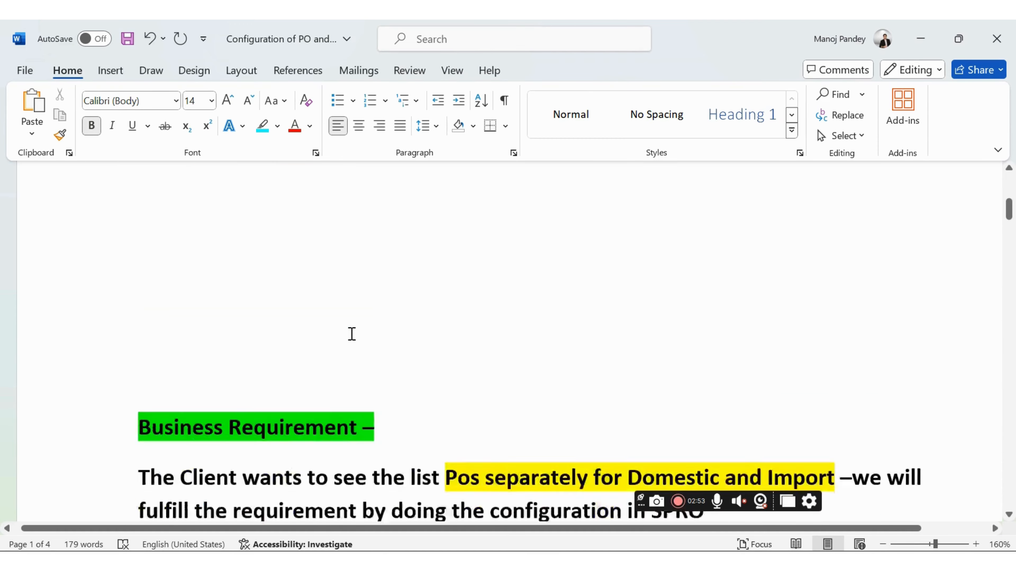
scroll(364, 350, "down", 8)
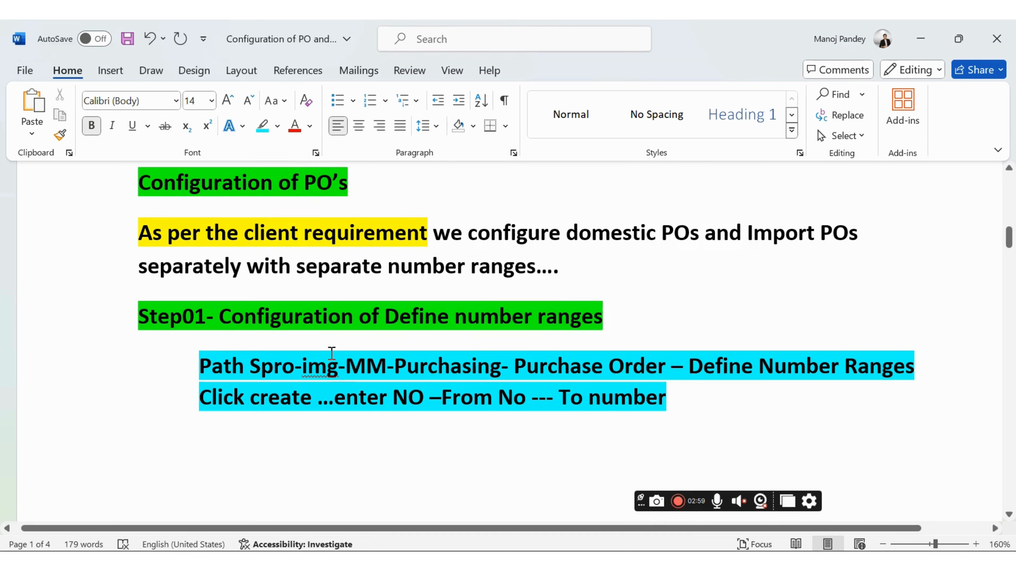
key("alt+Tab")
key("alt+Tab")
key("alt+Tab")
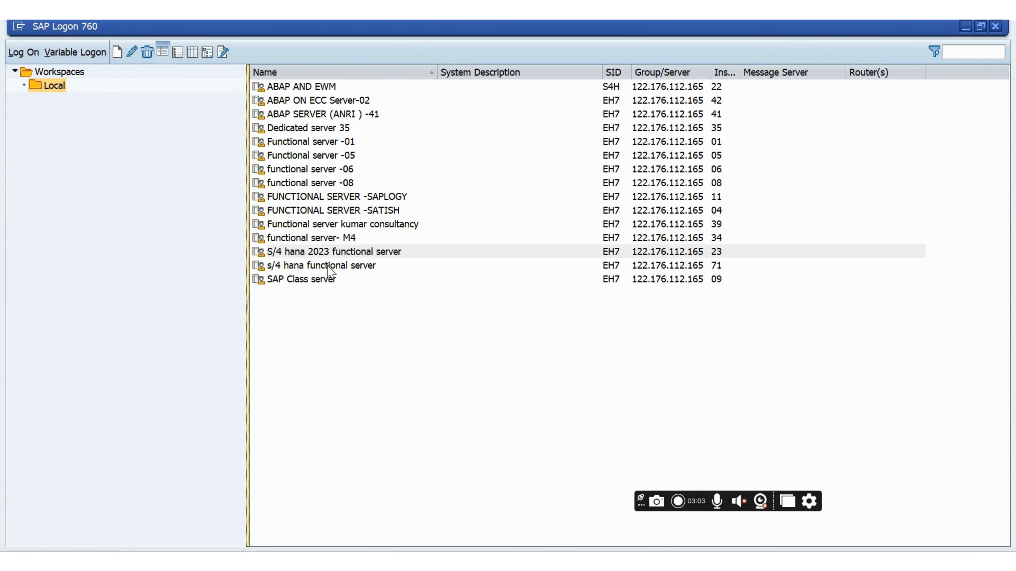
left_click(327, 254)
double_click(310, 252)
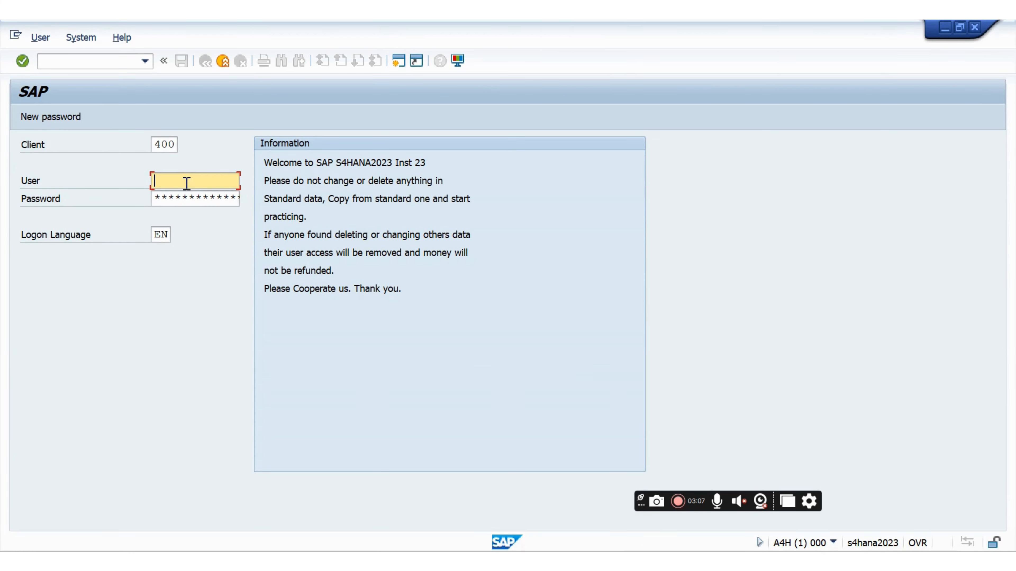
Log on to client 400 with the user name and account password, and acknowledge the logon information message
left_click(186, 182)
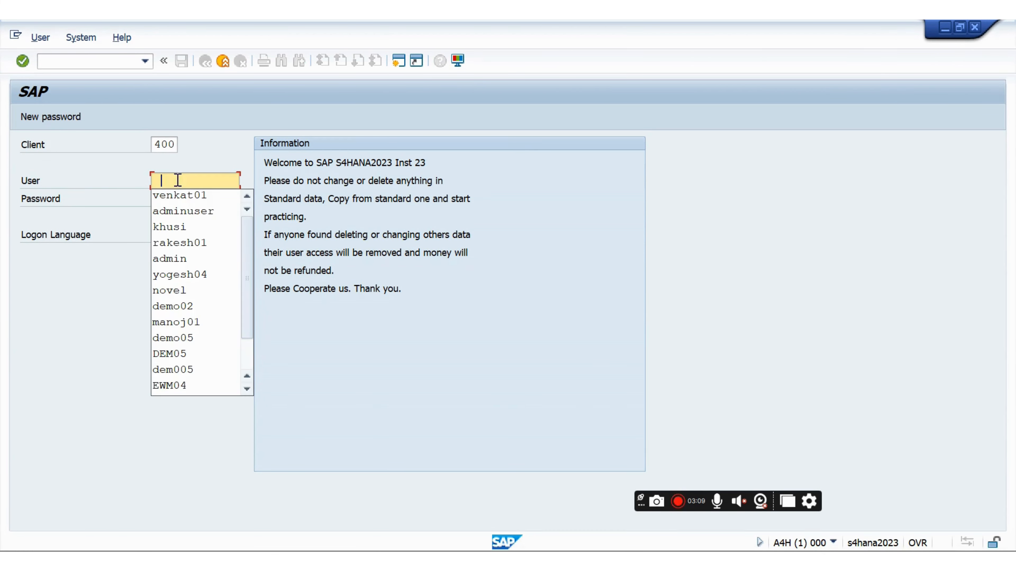
left_click(179, 196)
left_click(179, 197)
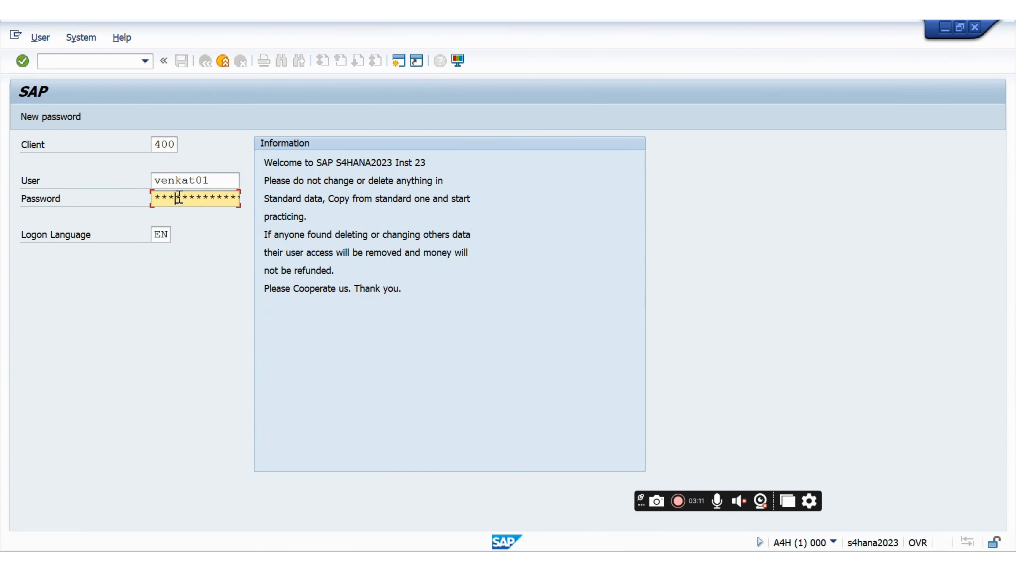
key("Return")
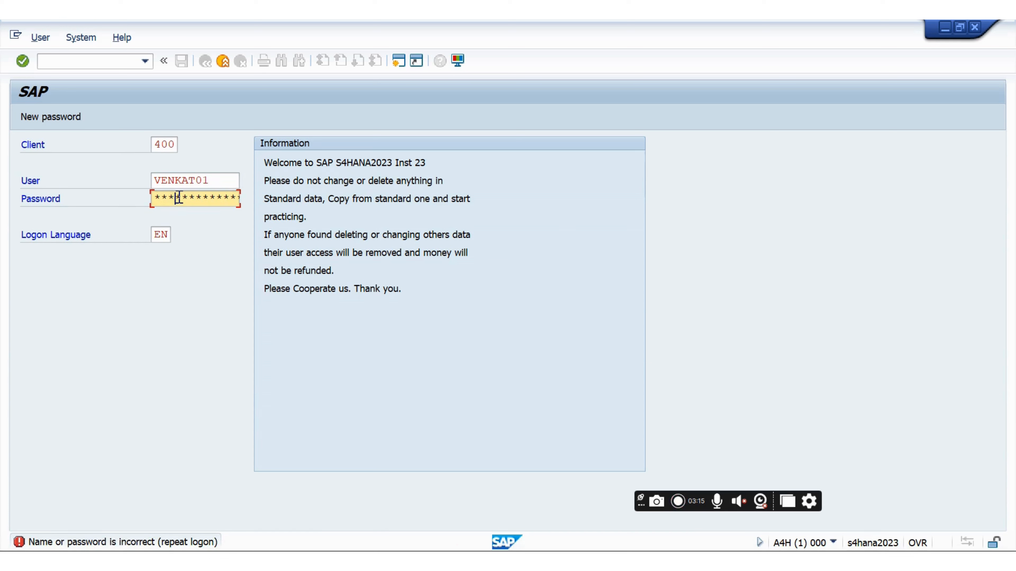
key("Return")
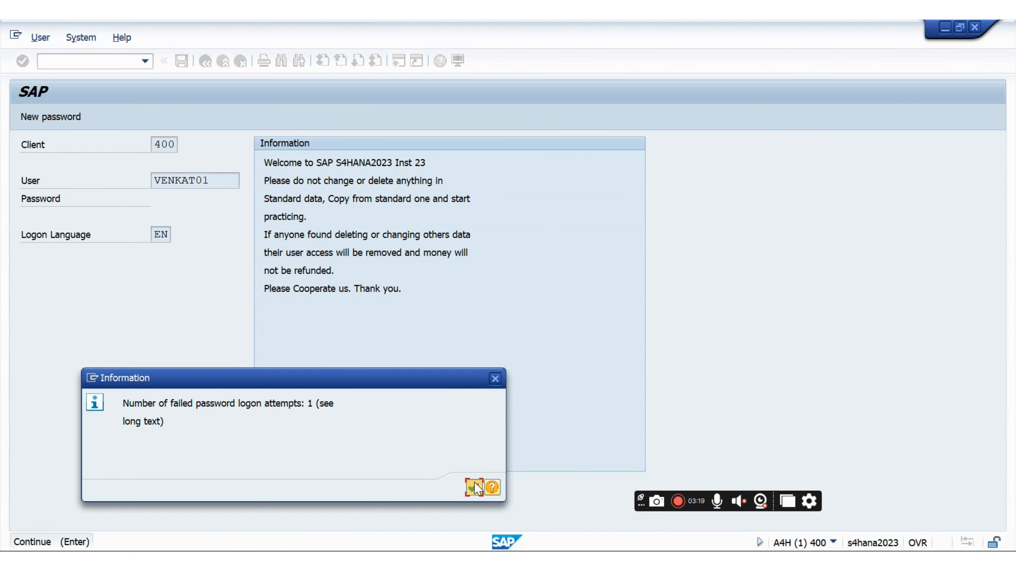
left_click(474, 487)
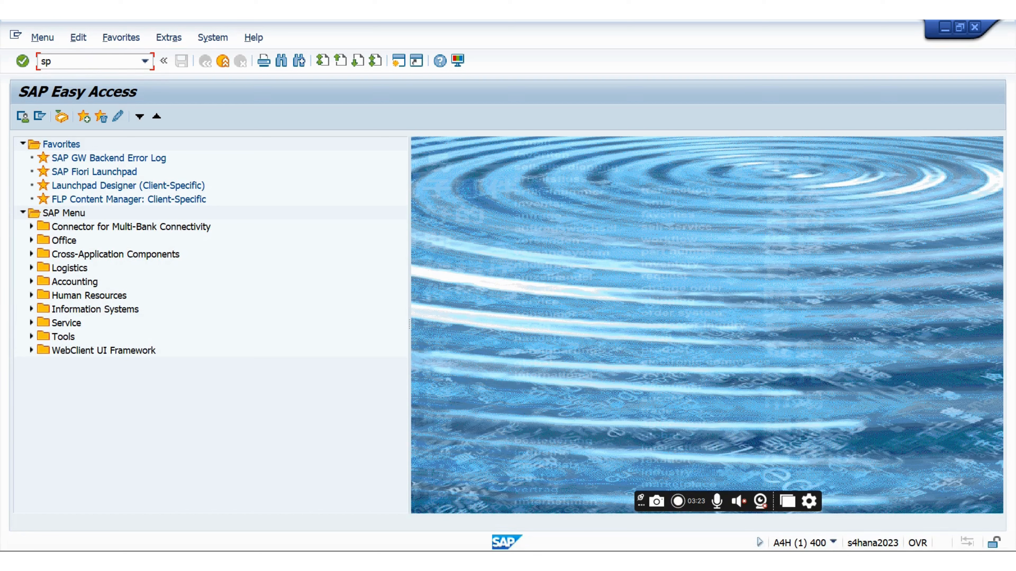
Run transaction spro and display the SAP Reference IMG
type("spro")
key("Return")
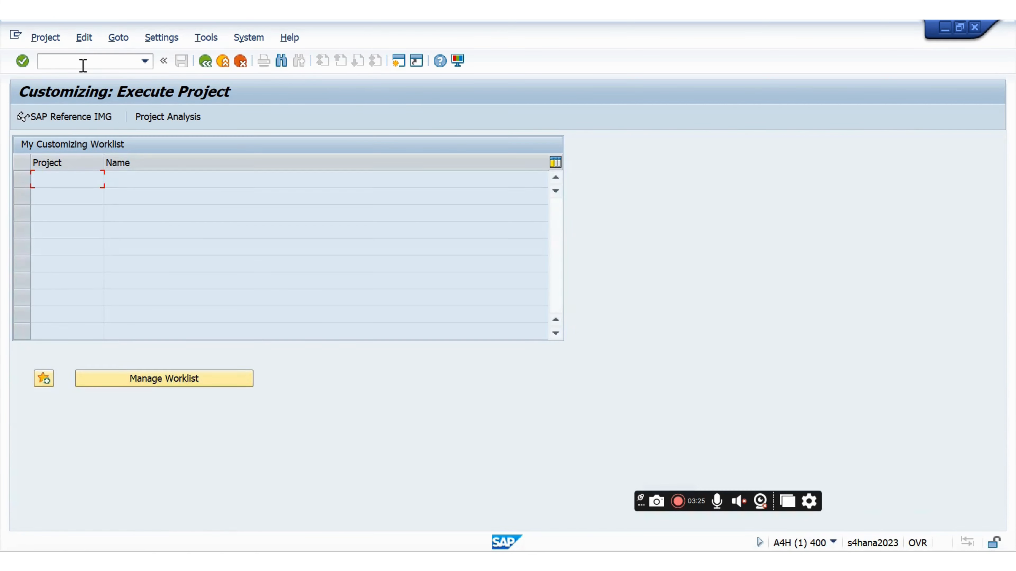
left_click(73, 120)
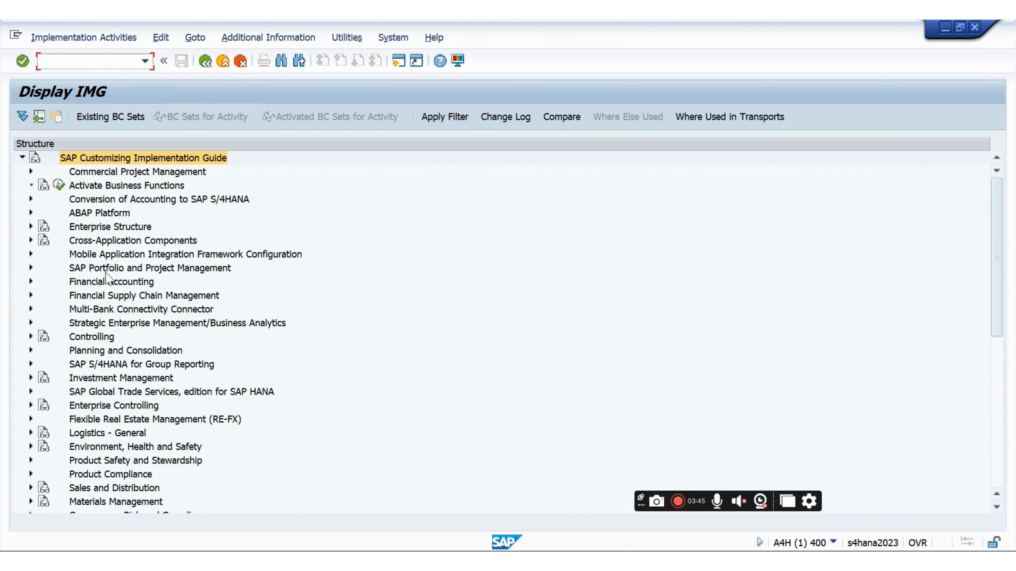
Expand Materials Management, Purchasing and Purchase Order in the IMG structure
scroll(104, 343, "down", 1)
scroll(103, 342, "down", 1)
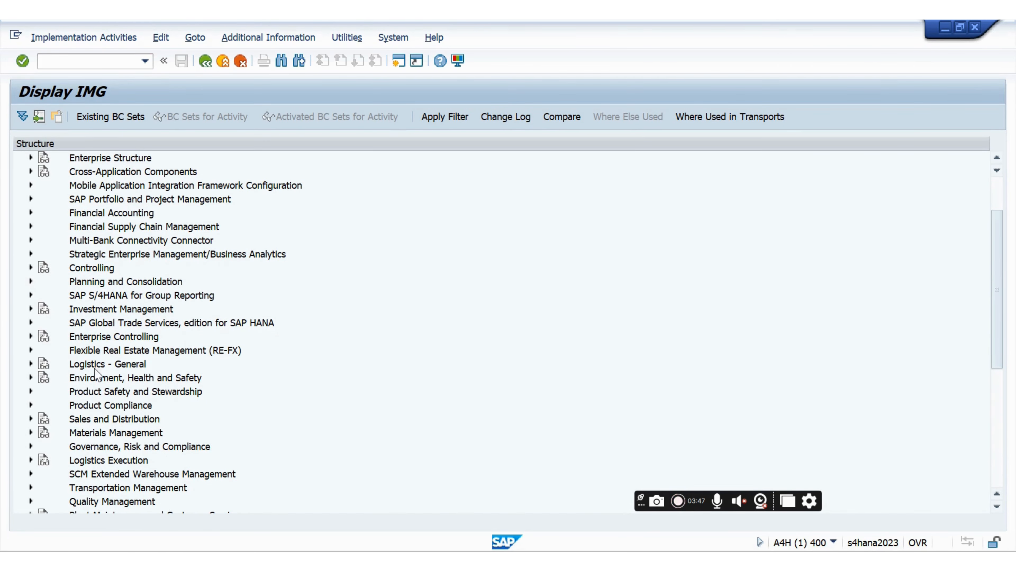
left_click(32, 432)
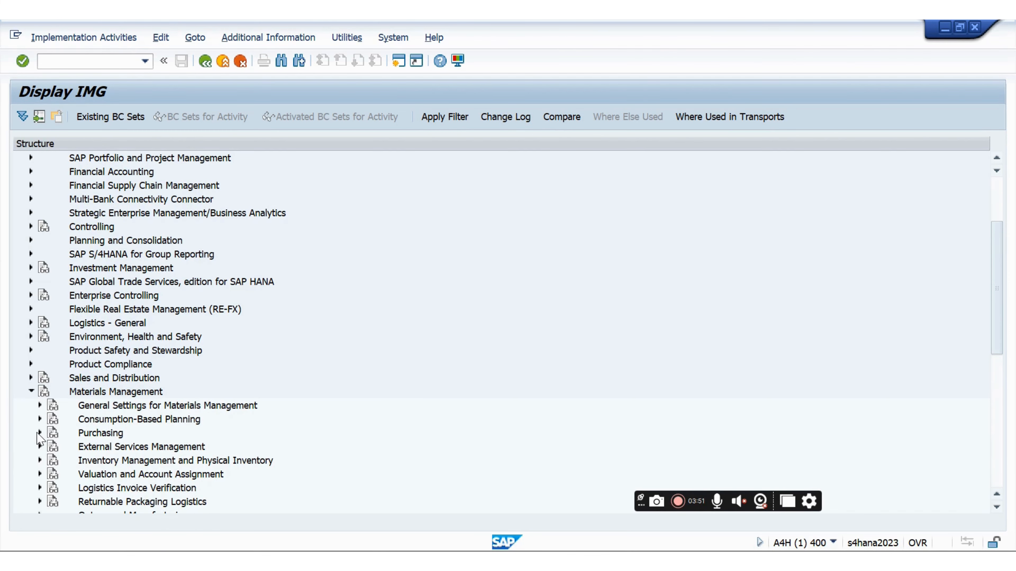
left_click(39, 433)
scroll(88, 458, "down", 1)
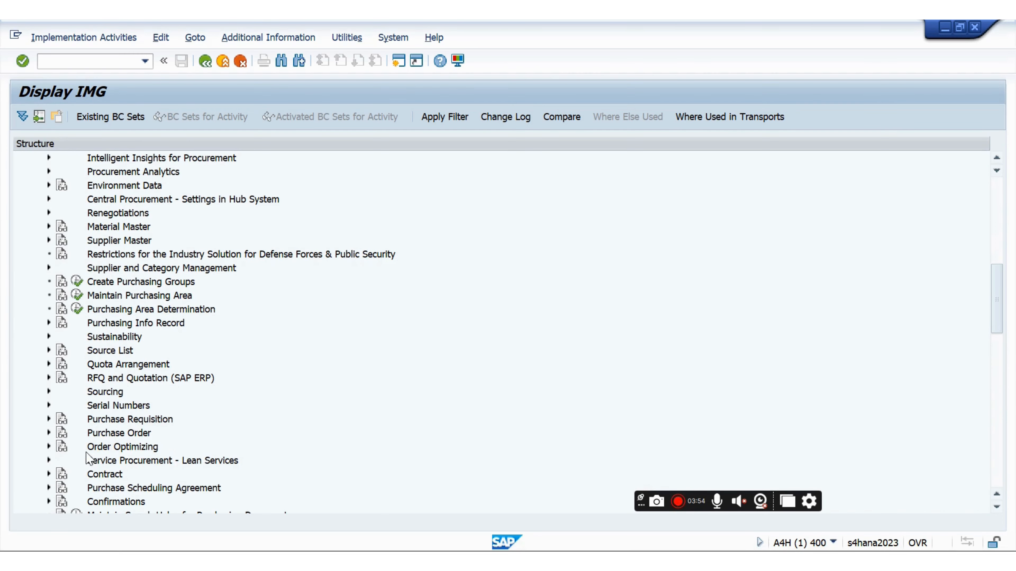
left_click(48, 433)
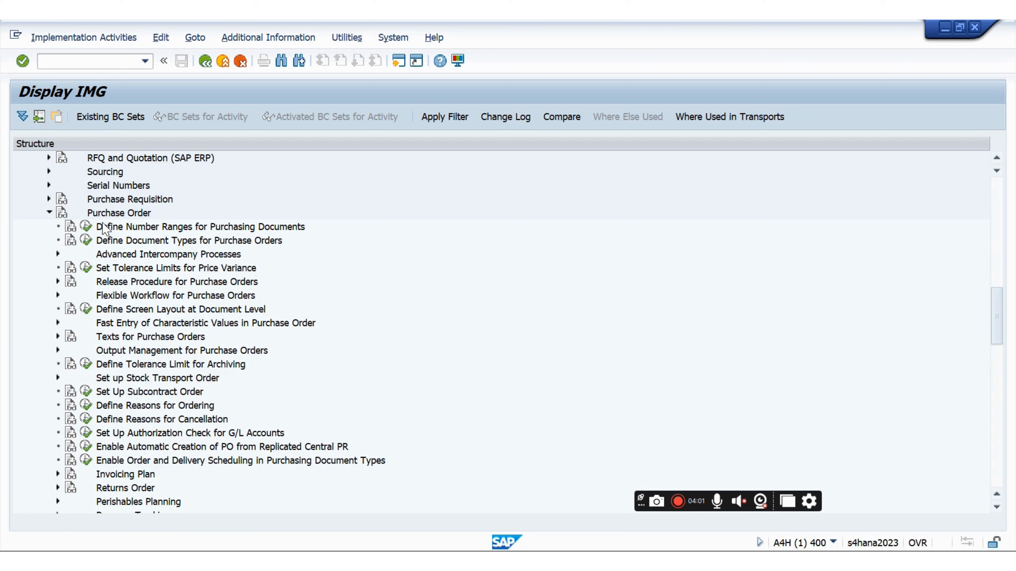
Execute Define Number Ranges for Purchasing Documents and display the existing intervals
left_click(89, 231)
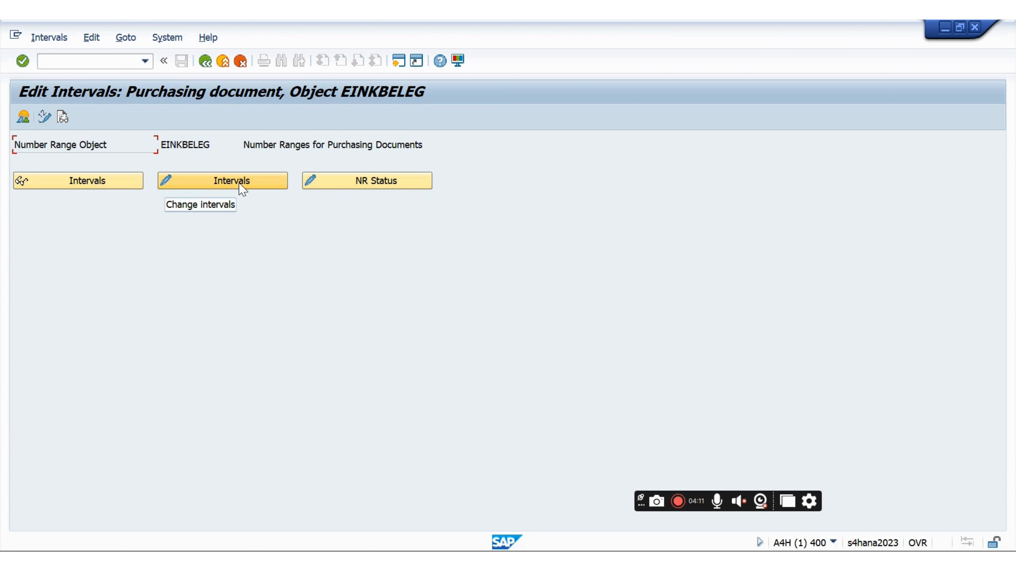
left_click(105, 193)
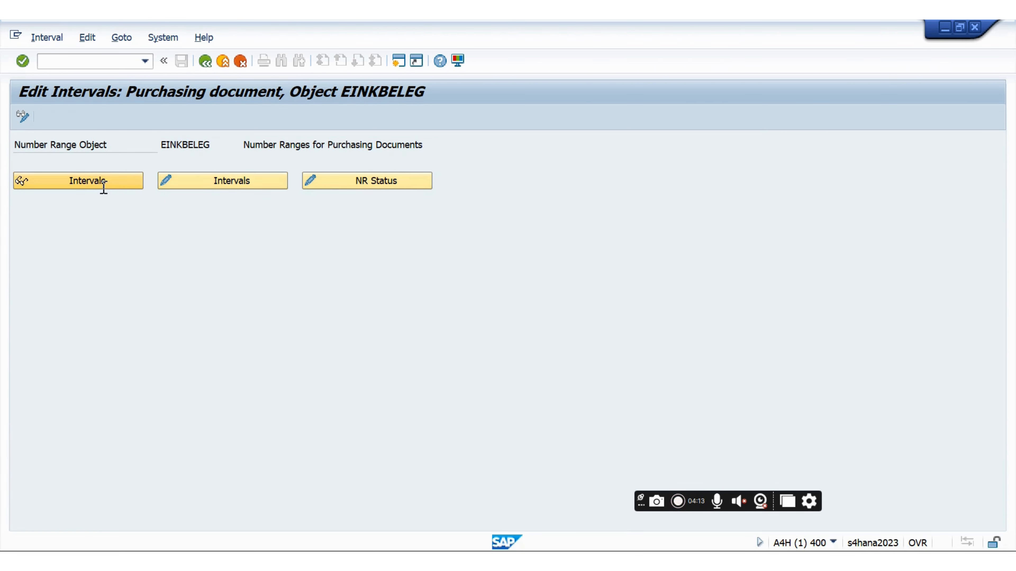
scroll(110, 255, "down", 5)
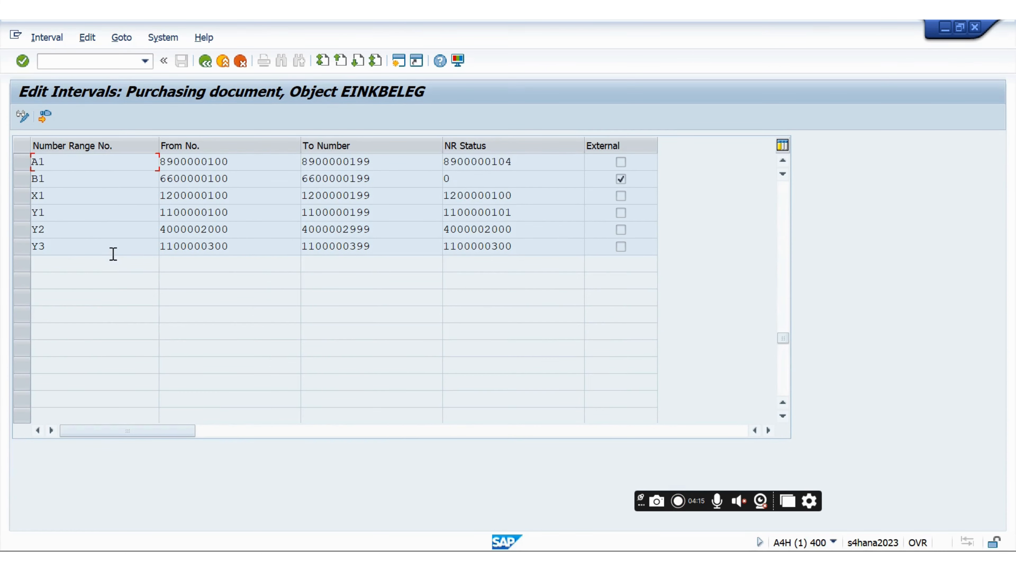
Review the existing purchasing document intervals, leave the display view and open the intervals for editing
scroll(113, 255, "up", 3)
scroll(113, 254, "up", 3)
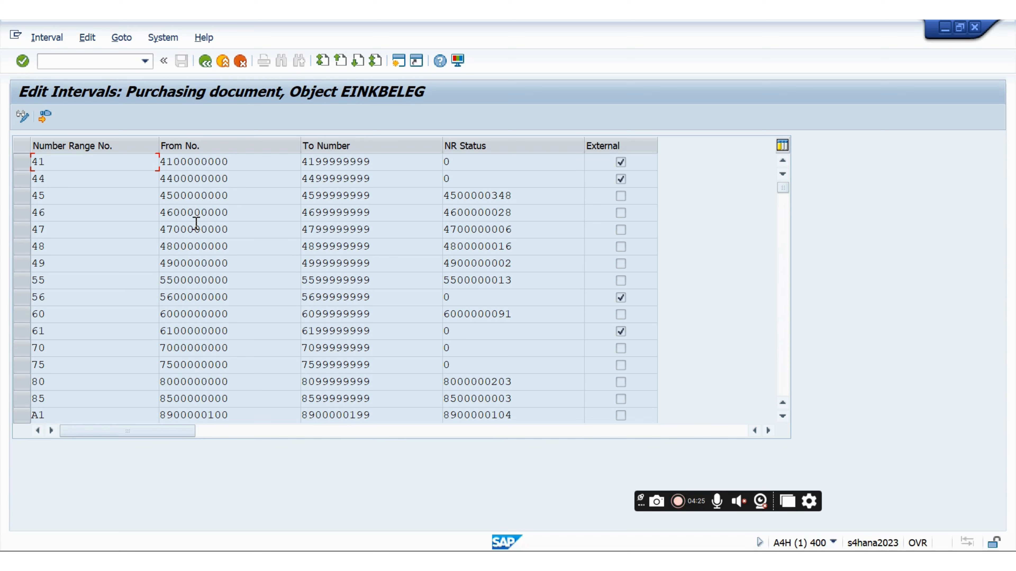
scroll(196, 223, "down", 3)
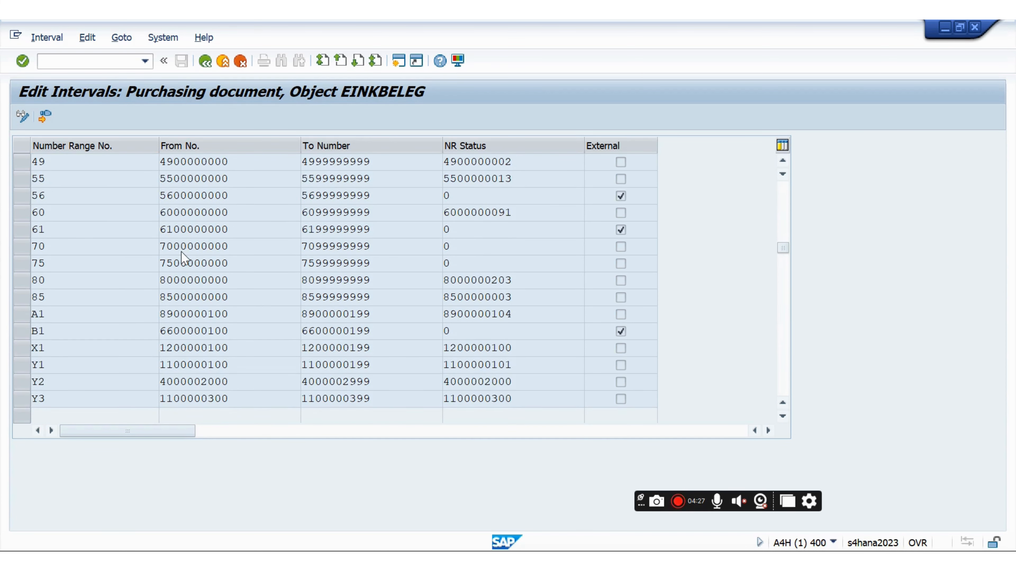
scroll(174, 316, "up", 1)
scroll(176, 327, "up", 1)
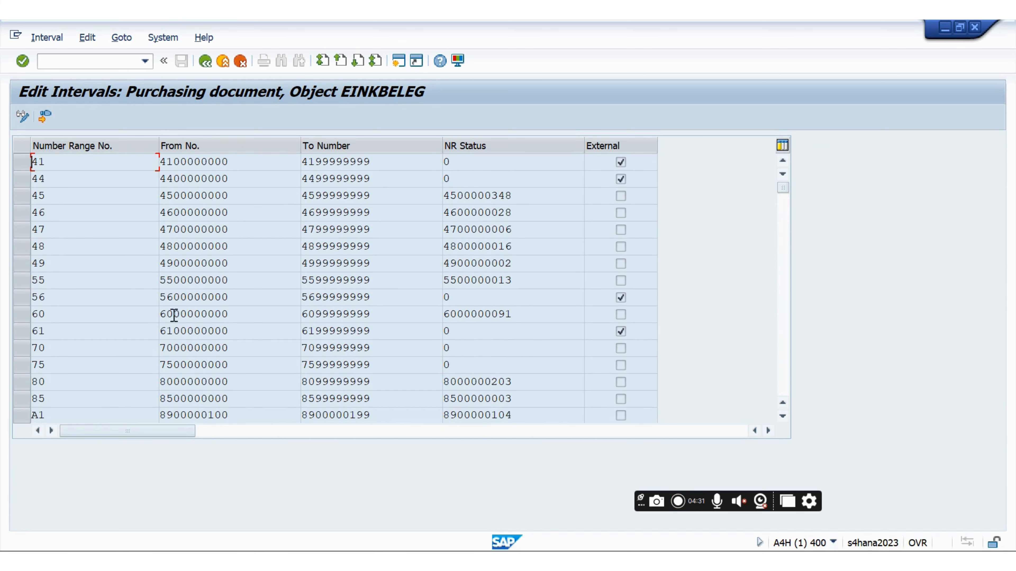
left_click(200, 65)
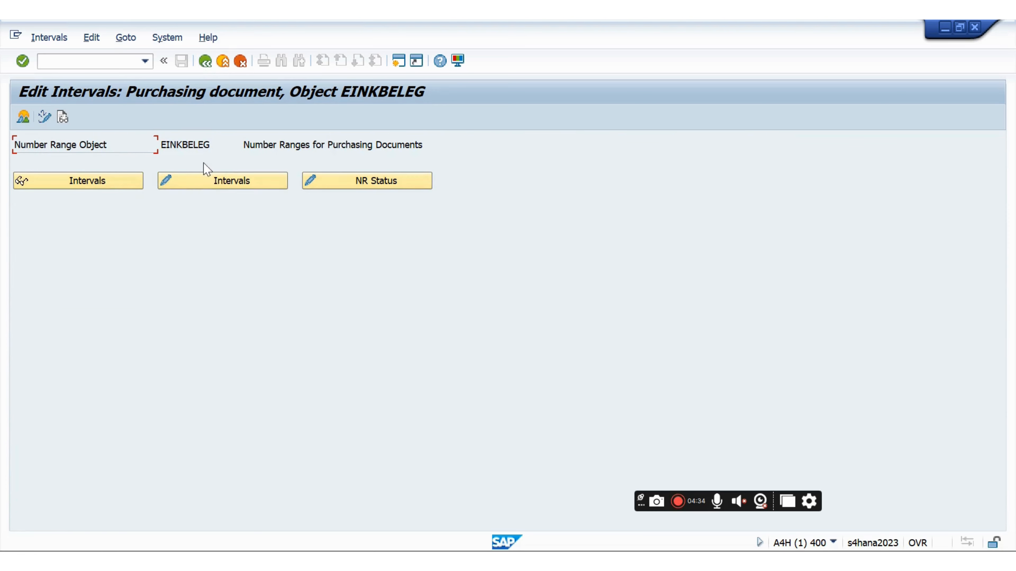
left_click(203, 185)
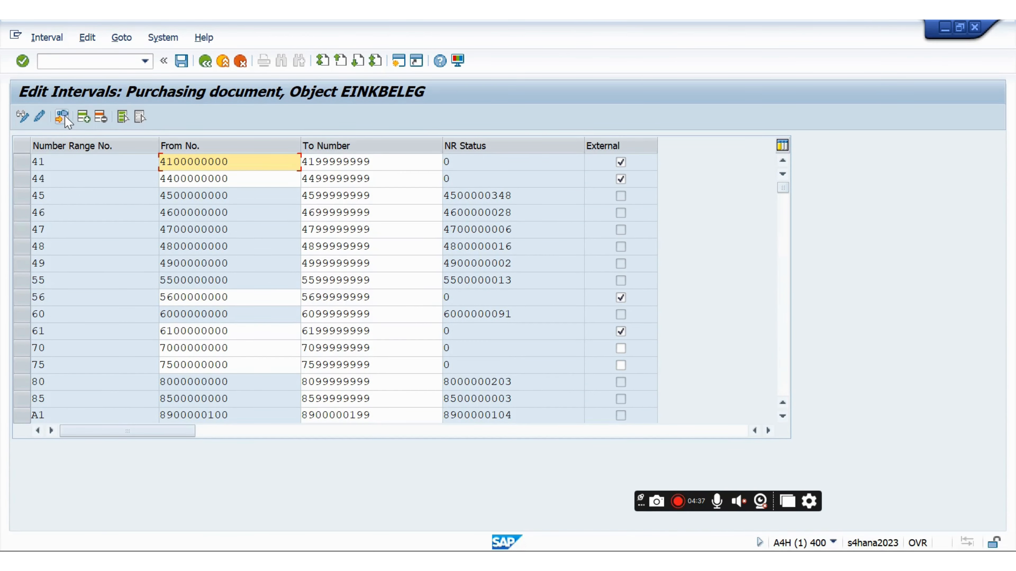
Insert a new interval line and enter ND as its number range number
left_click(83, 118)
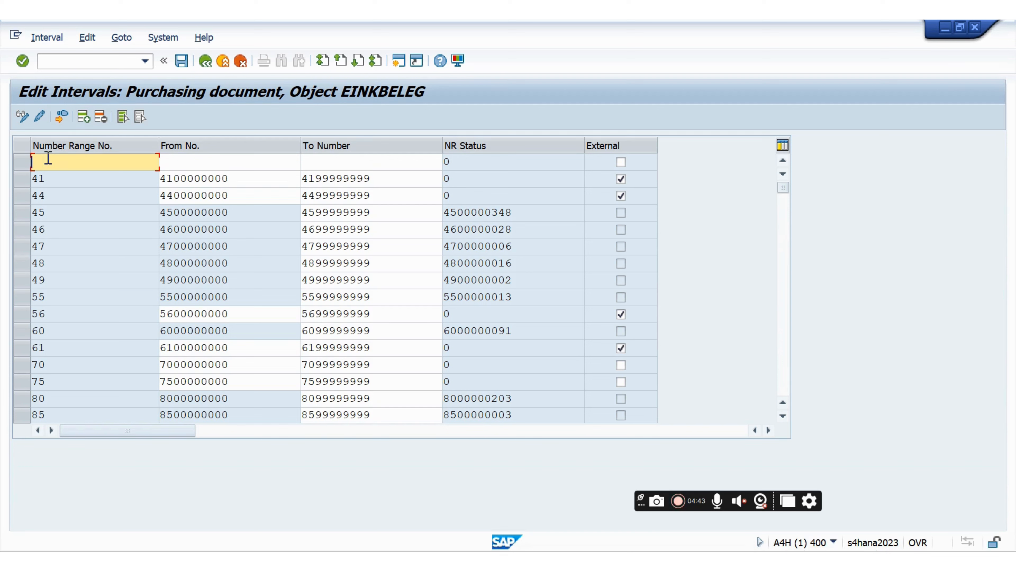
key("Caps_Lock")
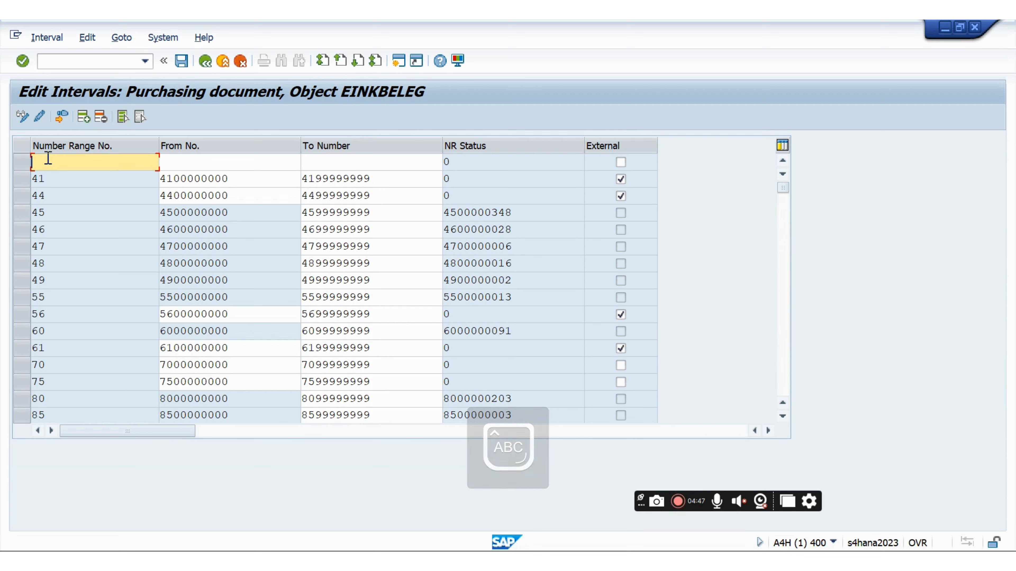
type("ND")
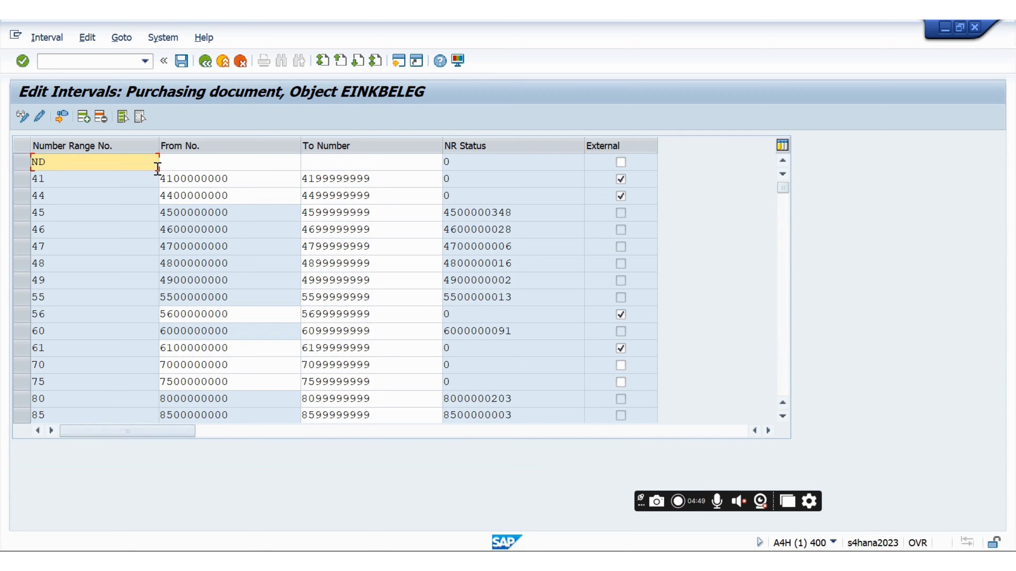
left_click(169, 163)
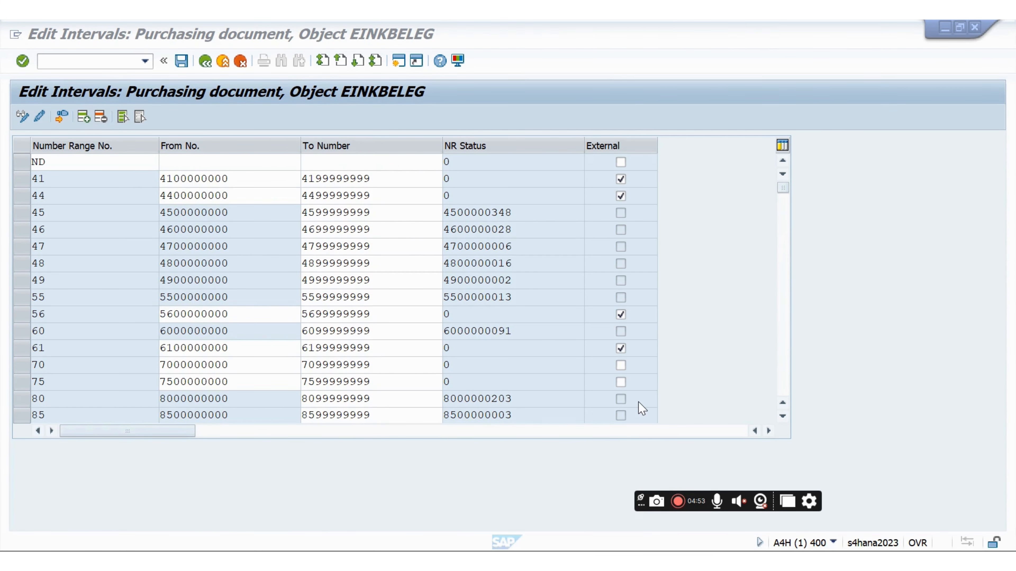
key("alt+Tab")
key("alt+Tab")
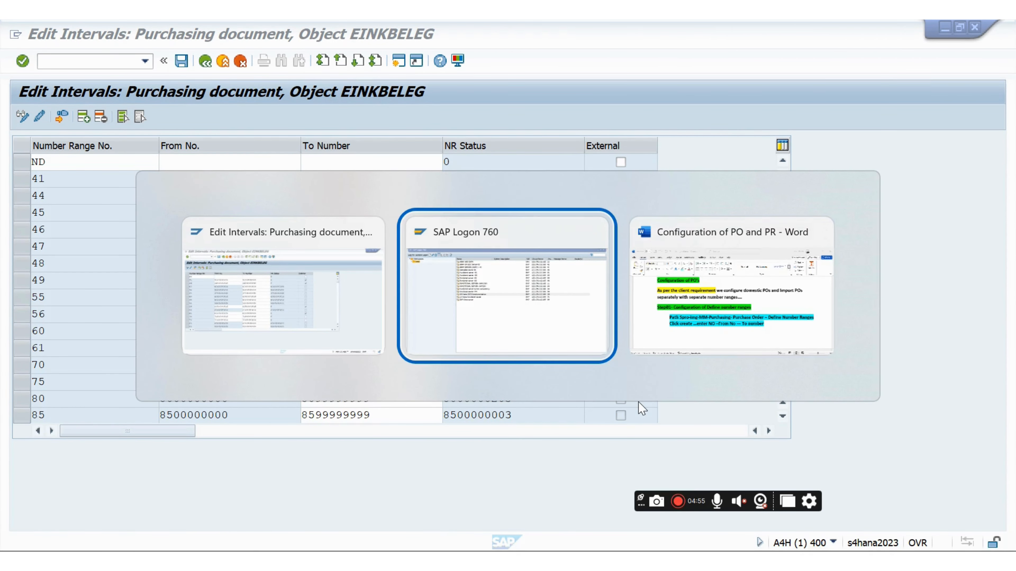
key("alt+Tab")
scroll(480, 501, "down", 10)
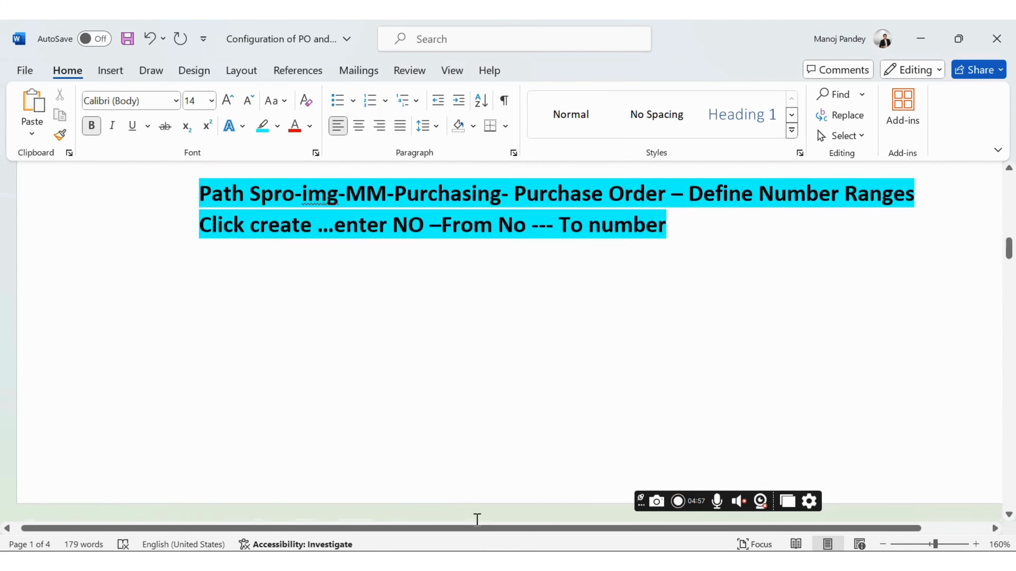
scroll(495, 476, "down", 15)
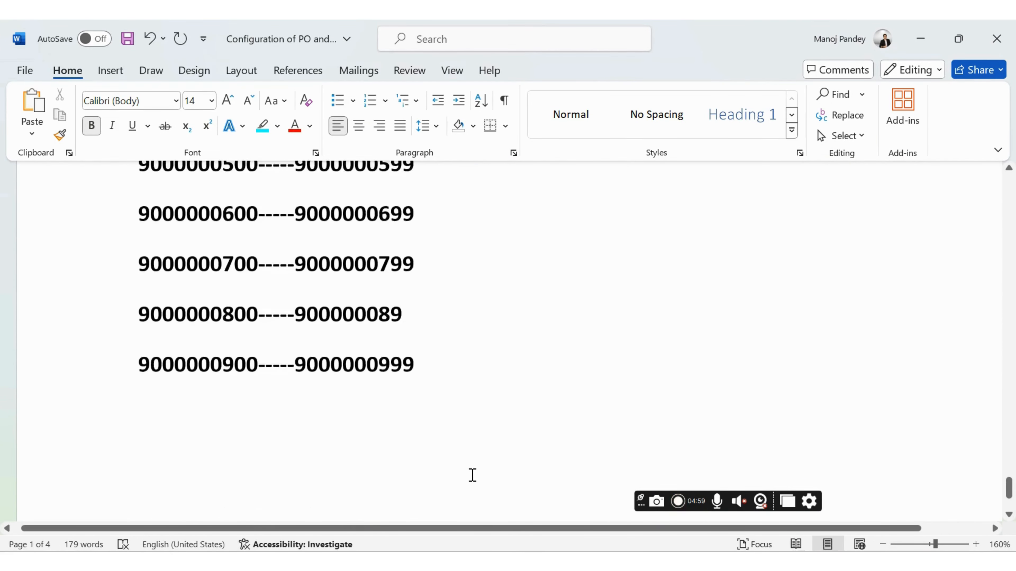
scroll(472, 474, "up", 5)
left_click_drag(258, 204, 138, 204)
key("ctrl+c")
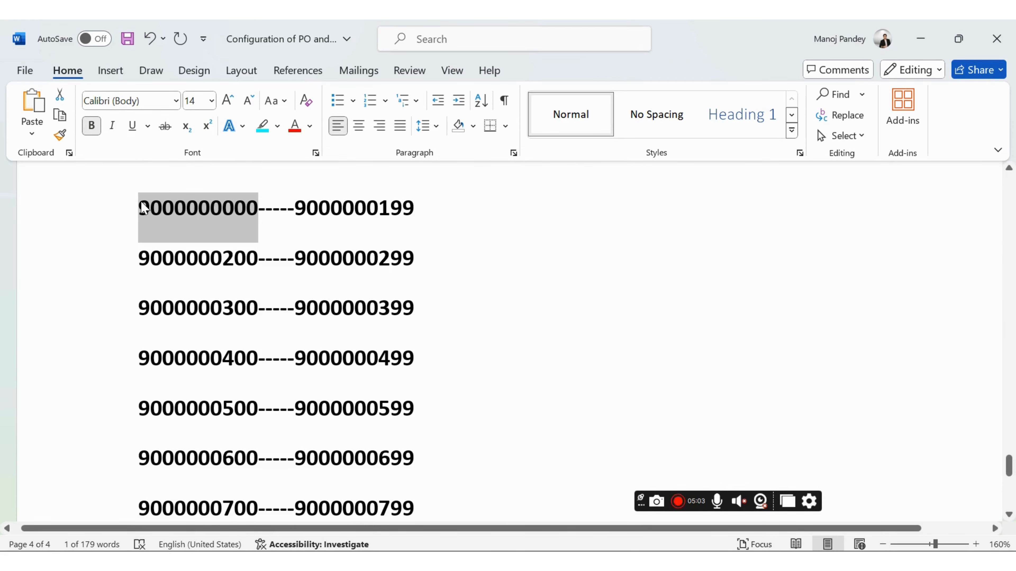
key("alt+Tab")
key("alt+Tab")
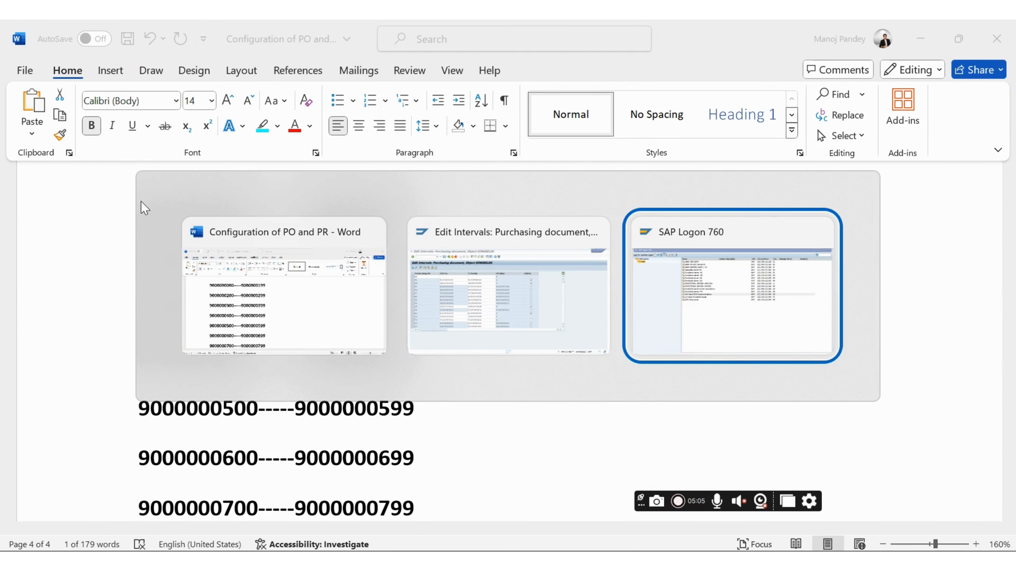
key("alt+shift+Tab")
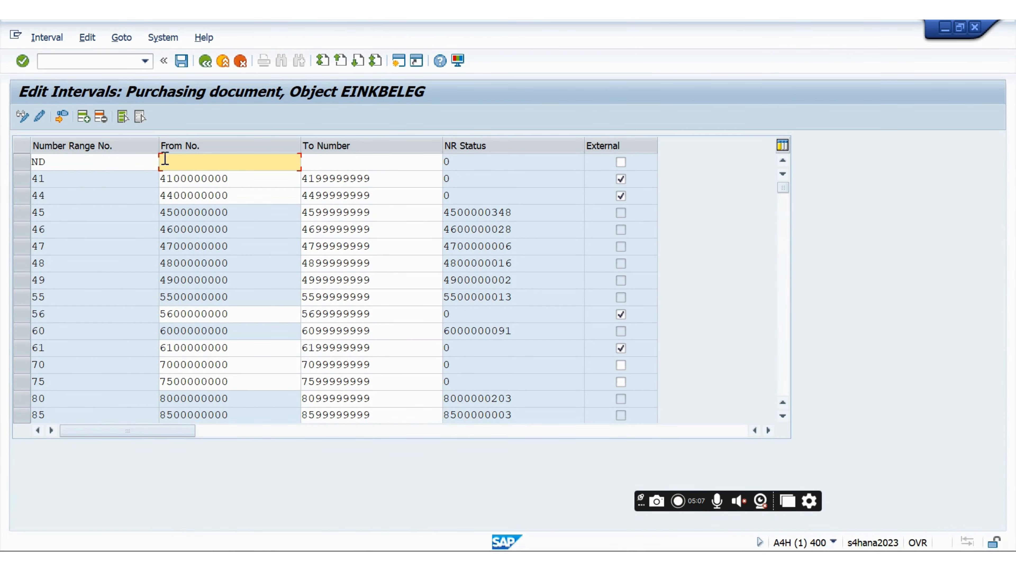
key("ctrl+v")
left_click(314, 161)
key("alt+Tab")
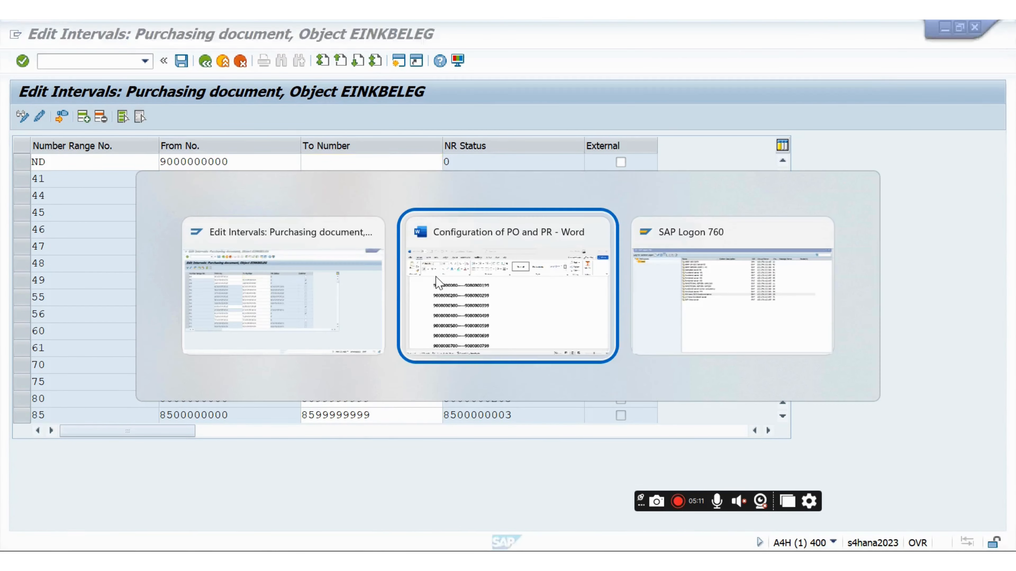
left_click_drag(415, 208, 293, 218)
key("ctrl+c")
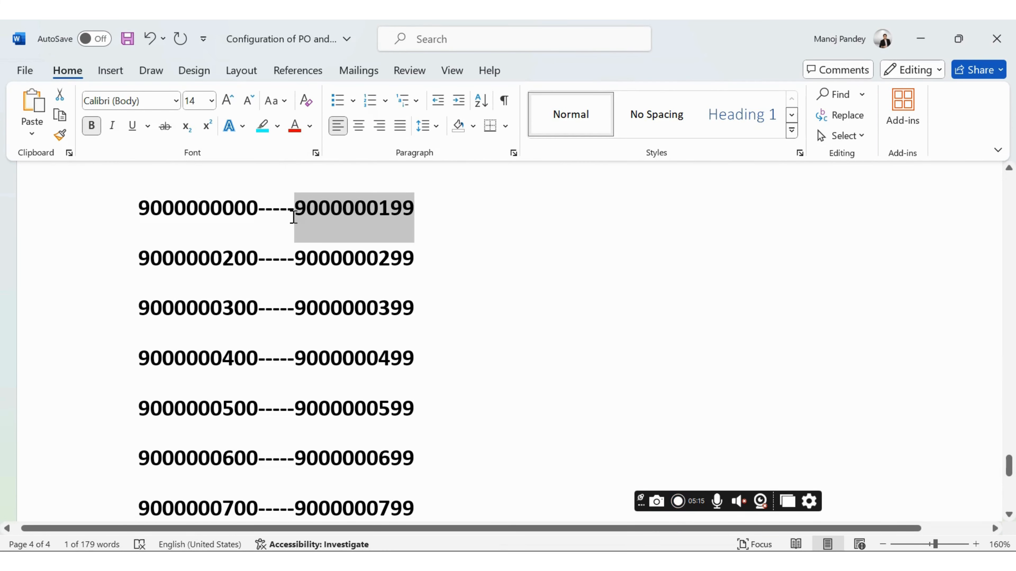
key("alt+Tab")
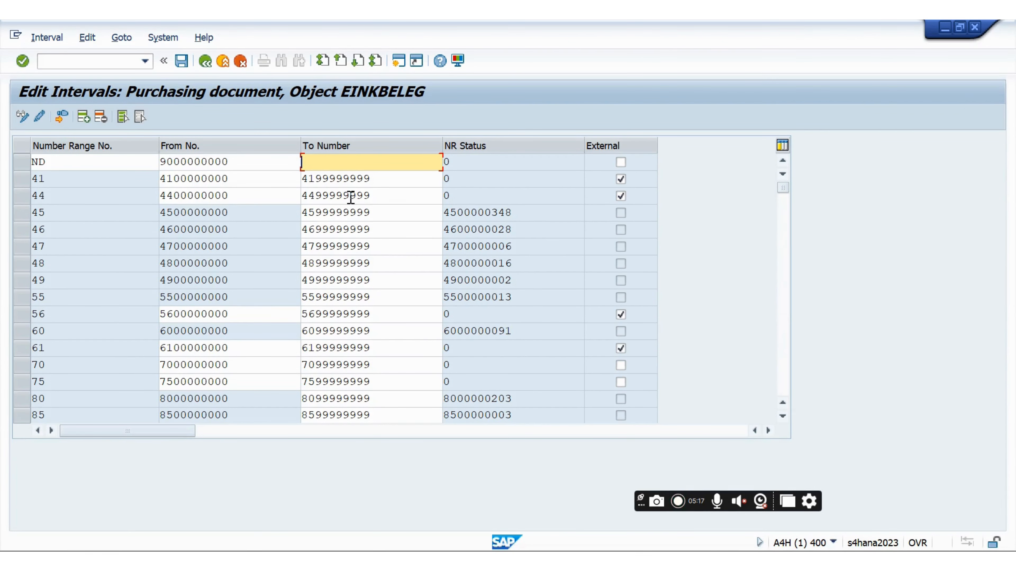
key("ctrl+v")
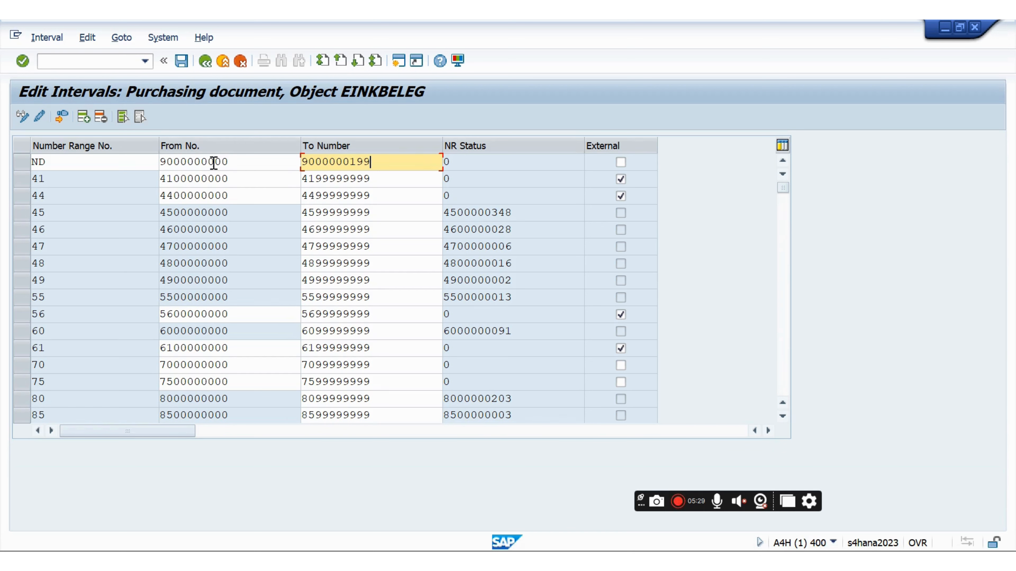
Confirm the new interval entry, locate ND in the interval list and select only its row
left_click(26, 65)
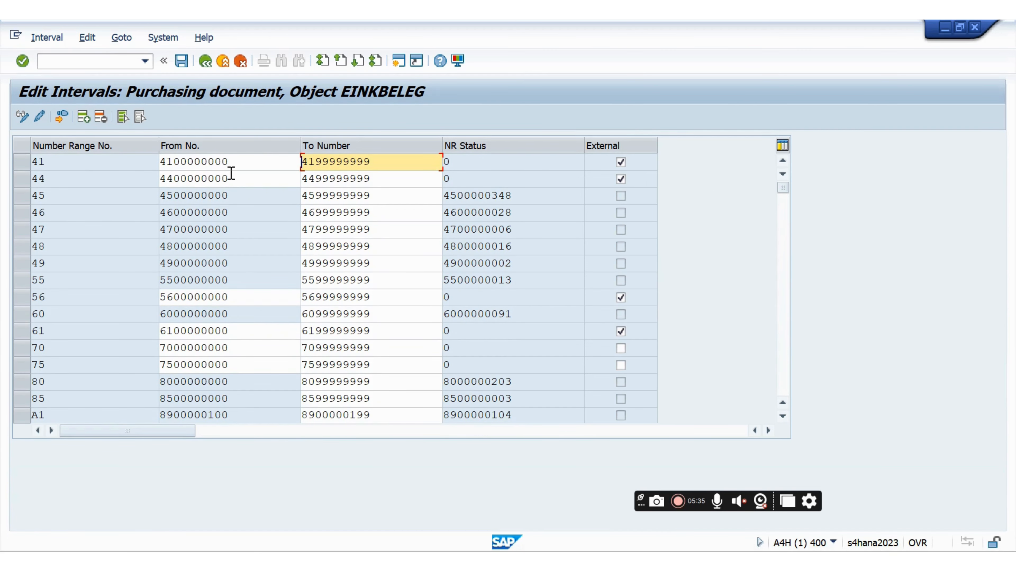
scroll(220, 263, "down", 7)
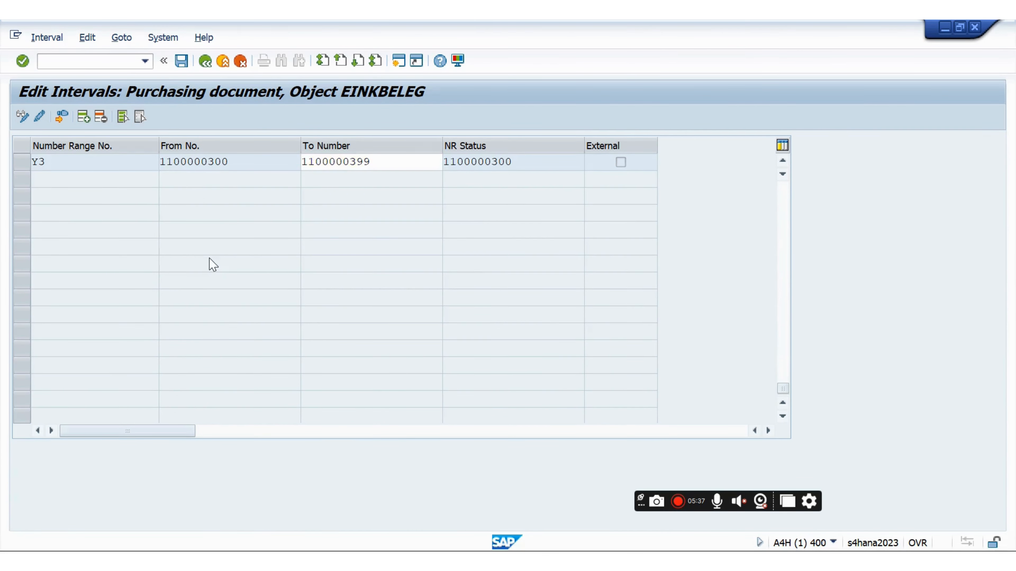
scroll(211, 264, "up", 2)
scroll(211, 264, "up", 1)
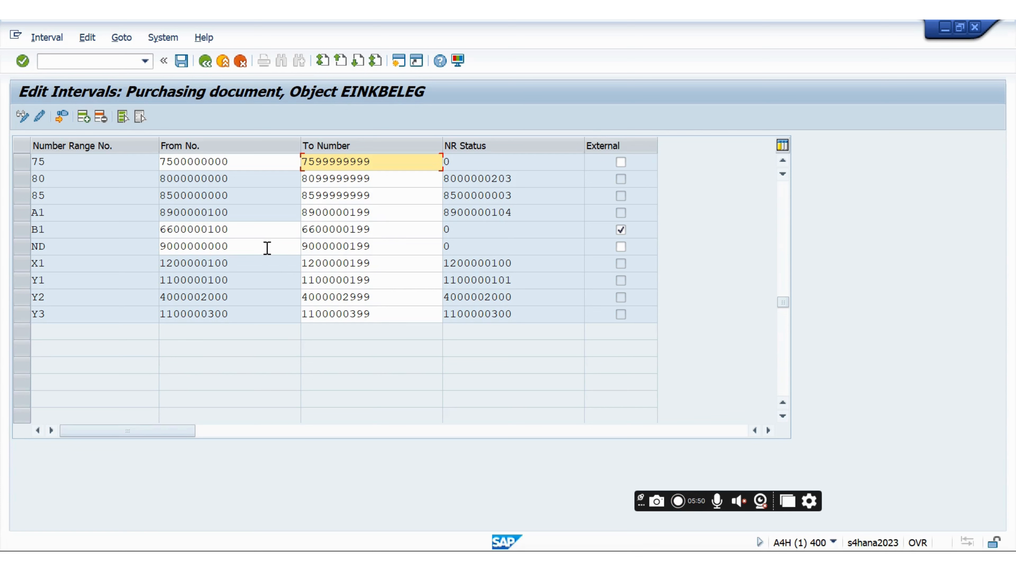
left_click(17, 246)
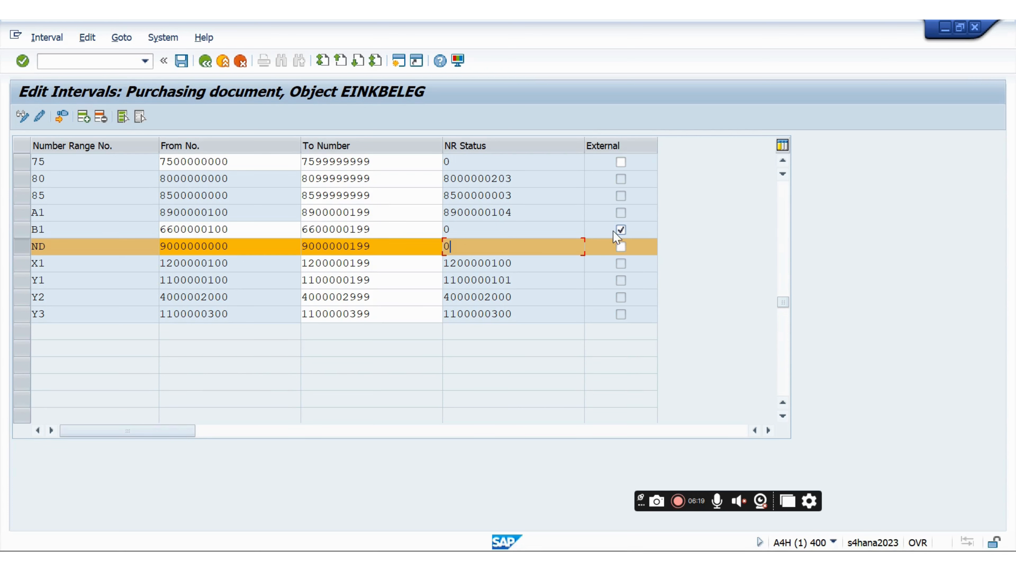
left_click(22, 232)
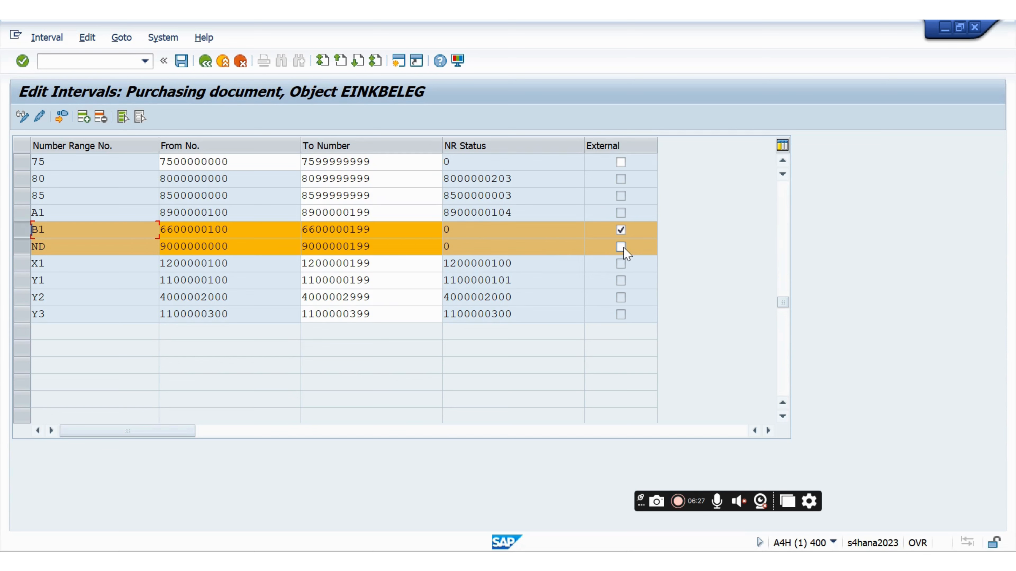
left_click(18, 229)
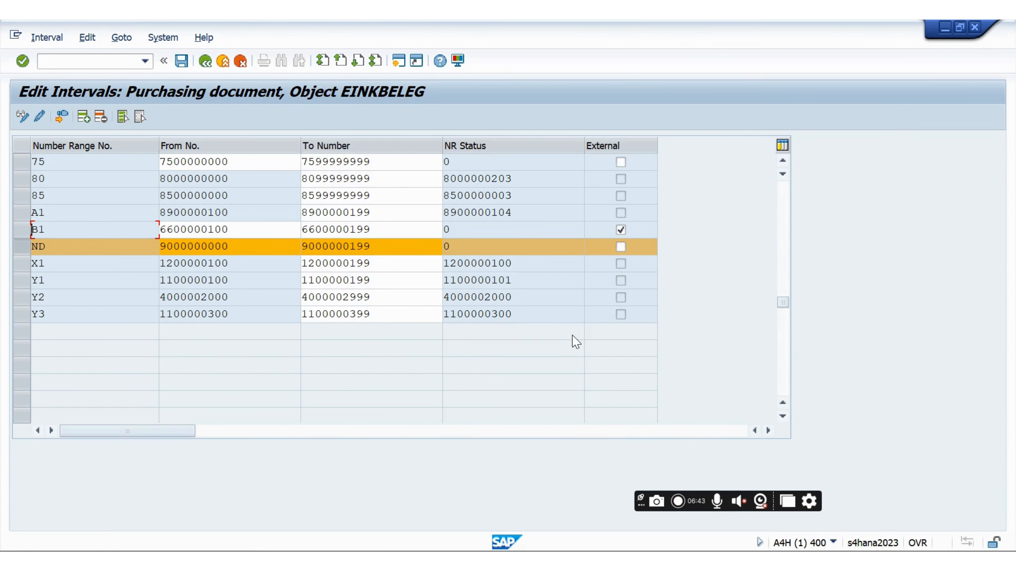
key("super")
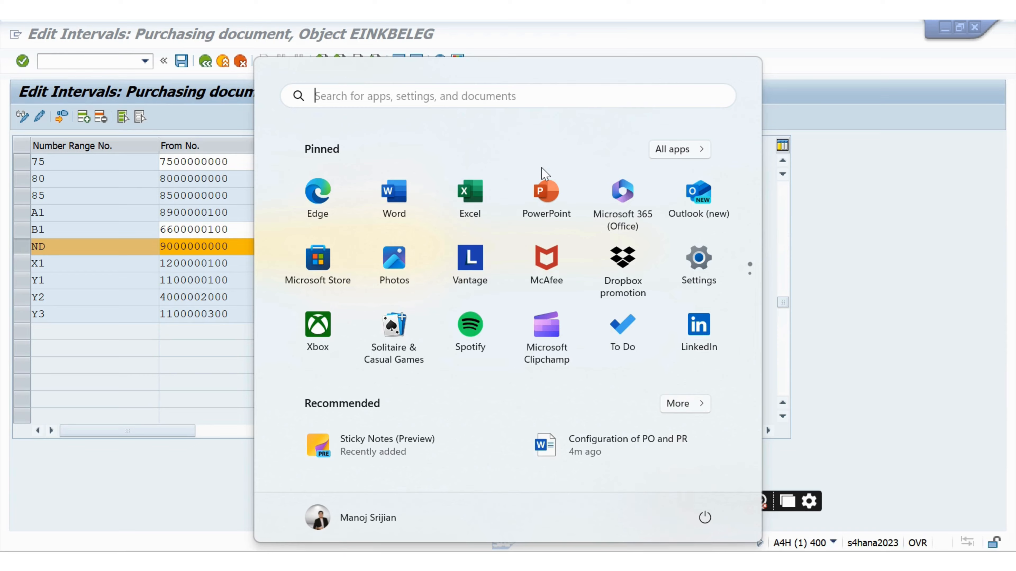
type("NOTE")
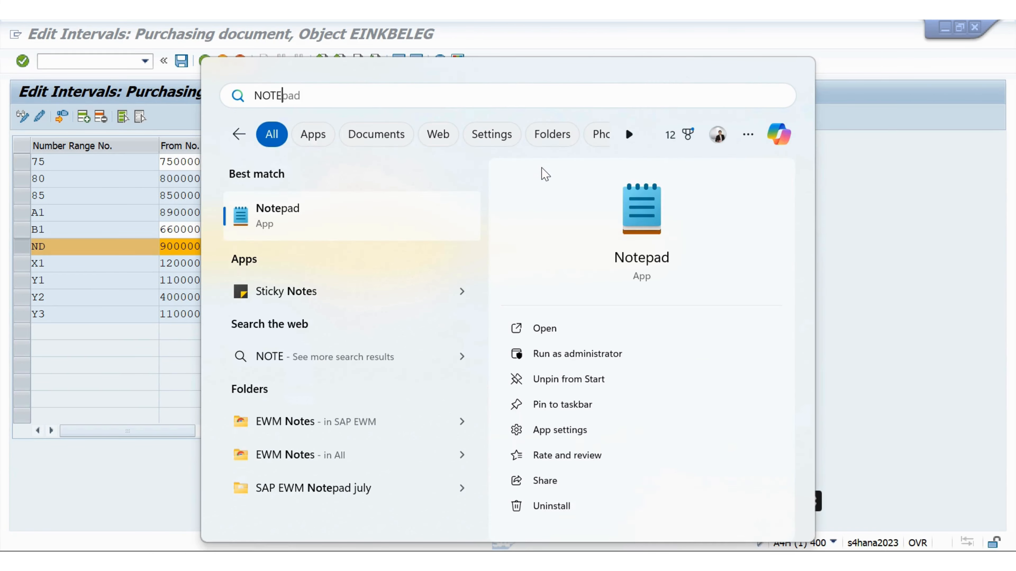
key("Return")
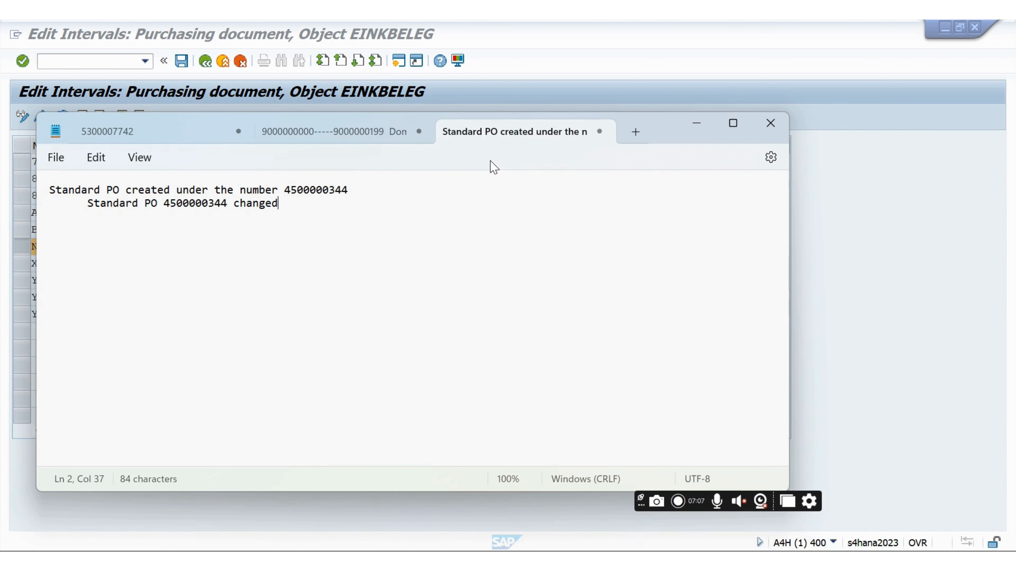
key("alt")
key("s")
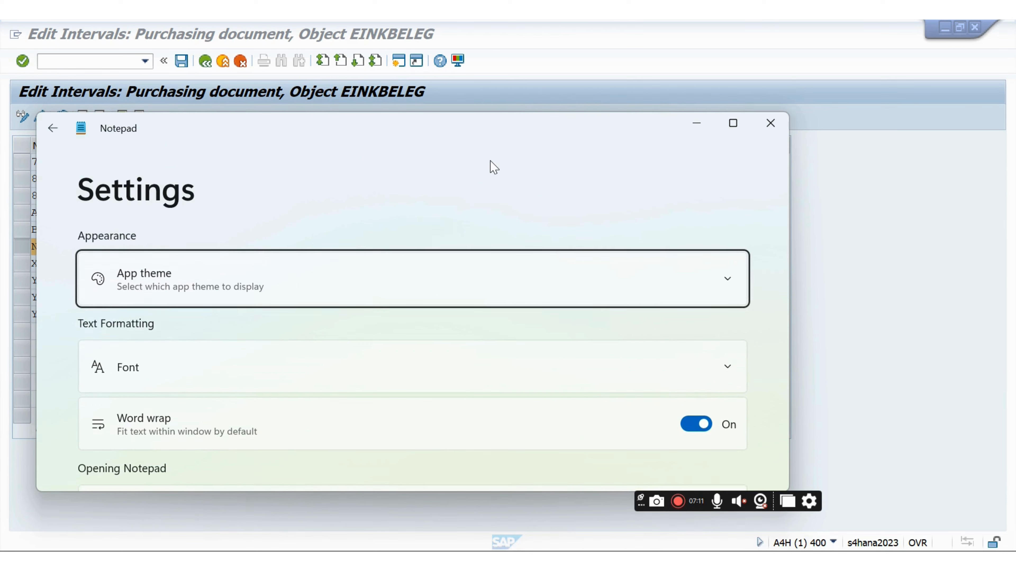
Launch Snipping Tool, close the open Notepad window and bring Snipping Tool up over the SAP interval table
key("super")
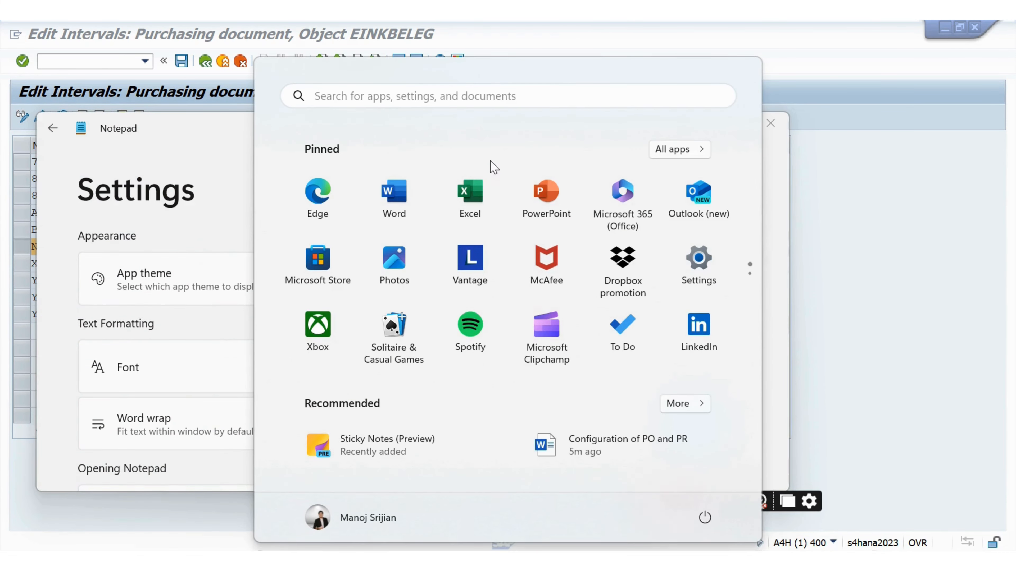
type("SNI")
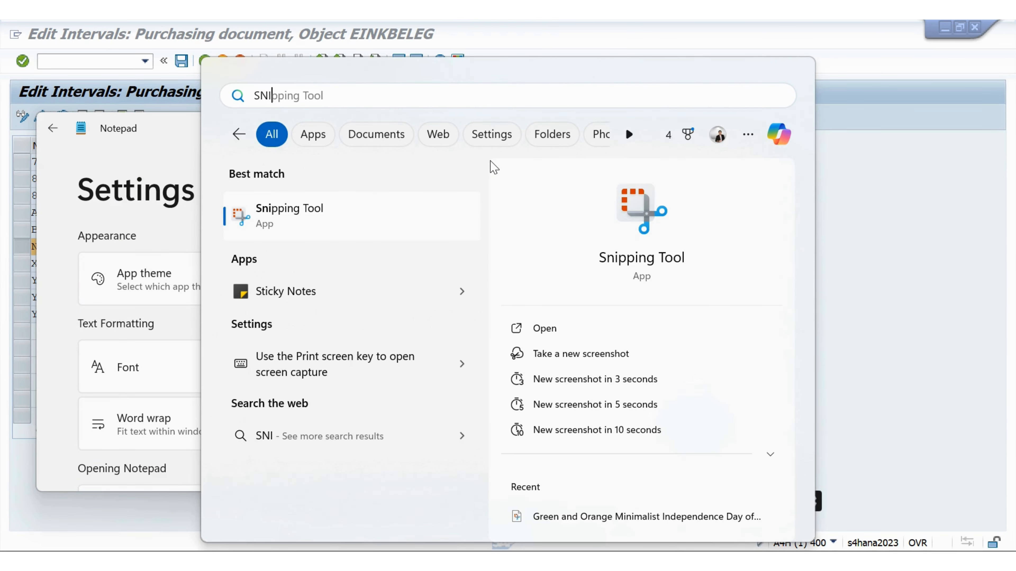
left_click(366, 213)
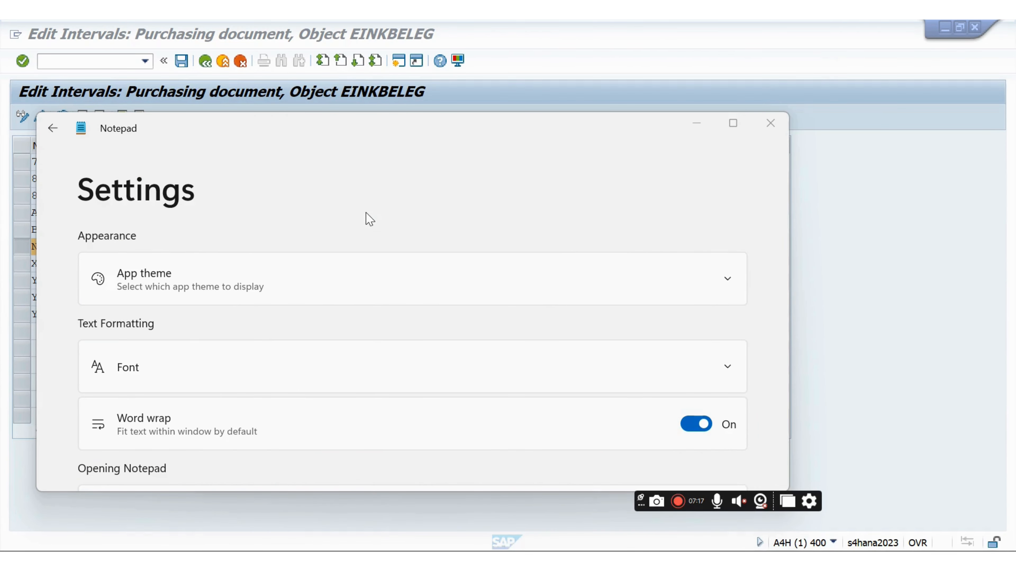
left_click(613, 215)
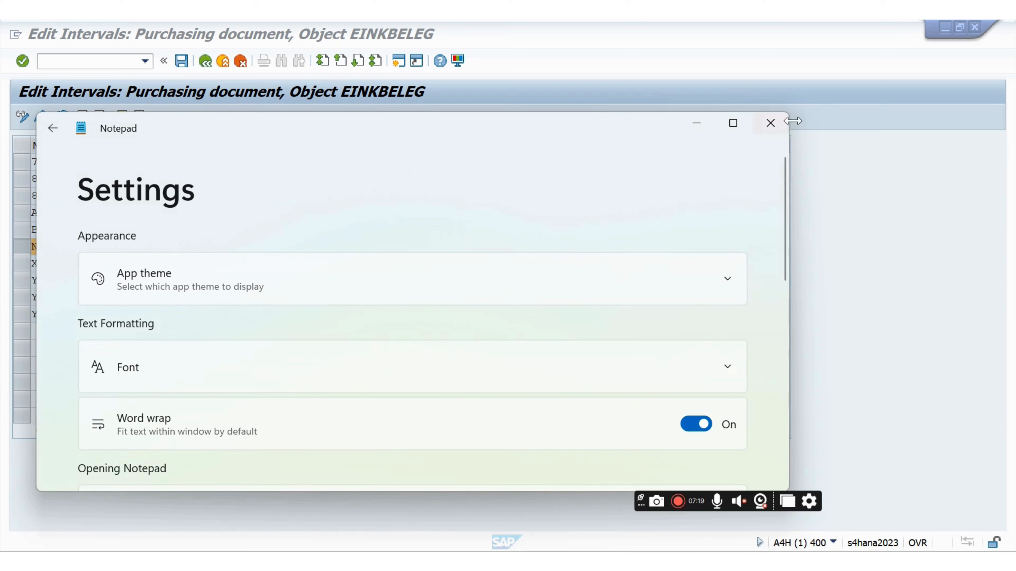
left_click(771, 127)
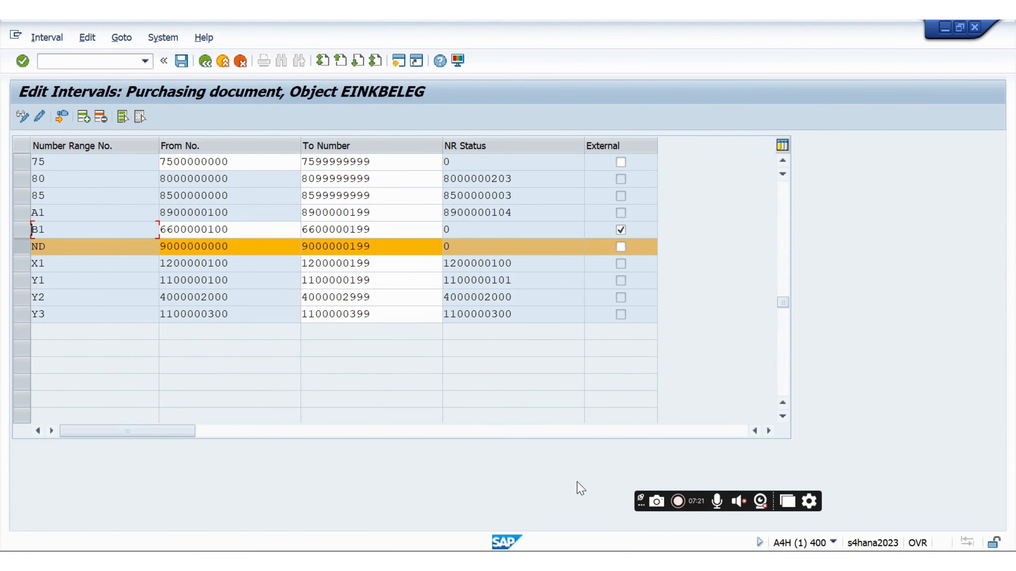
left_click(580, 564)
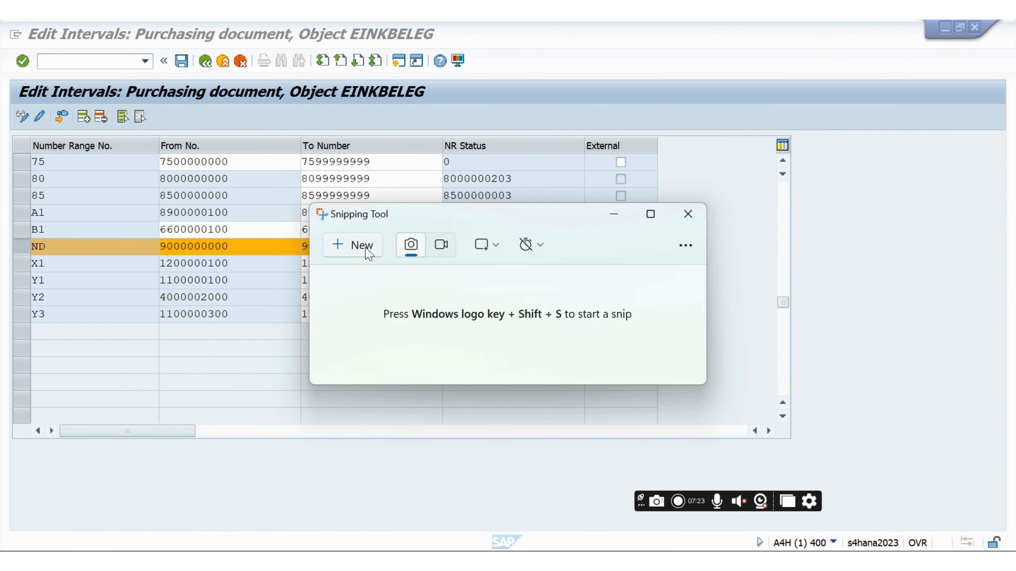
Capture a rectangular snip of the SAP interval table including row ND and maximize the Snipping Tool window
left_click(353, 248)
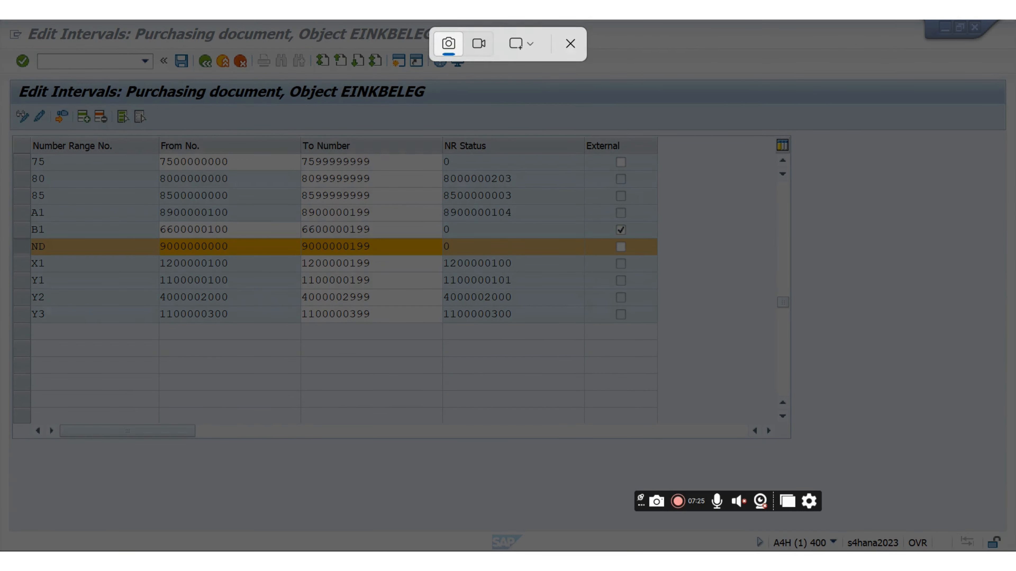
left_click_drag(5, 63, 799, 458)
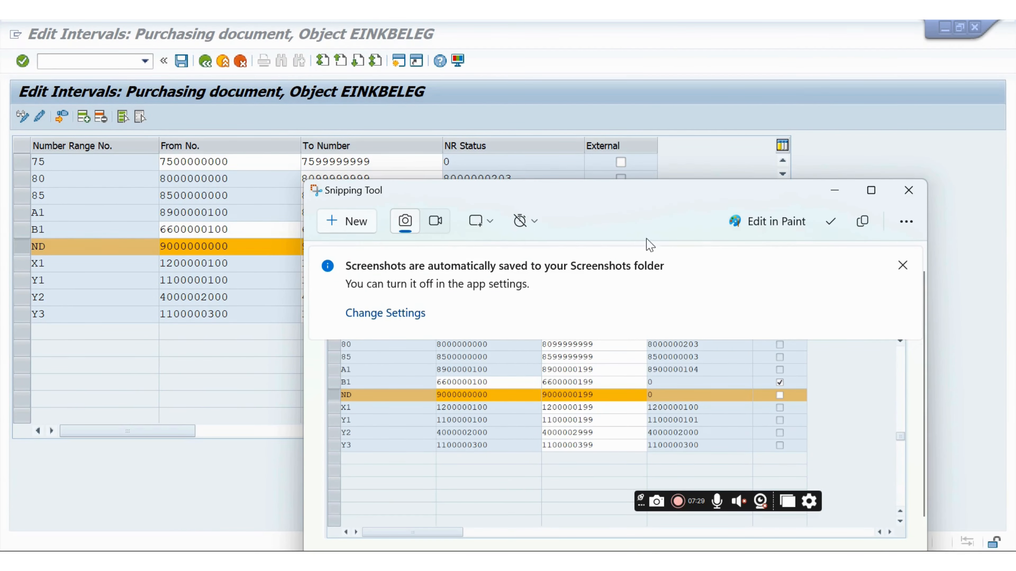
left_click(871, 191)
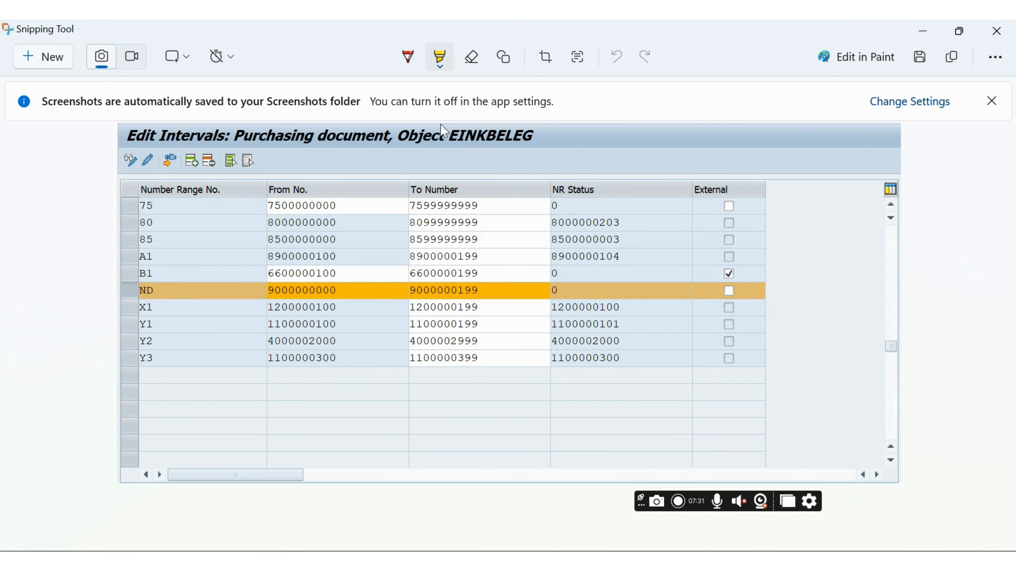
Mark the ND row's External checkbox, NR Status and number range name with the yellow highlighter in the snip
left_click(441, 64)
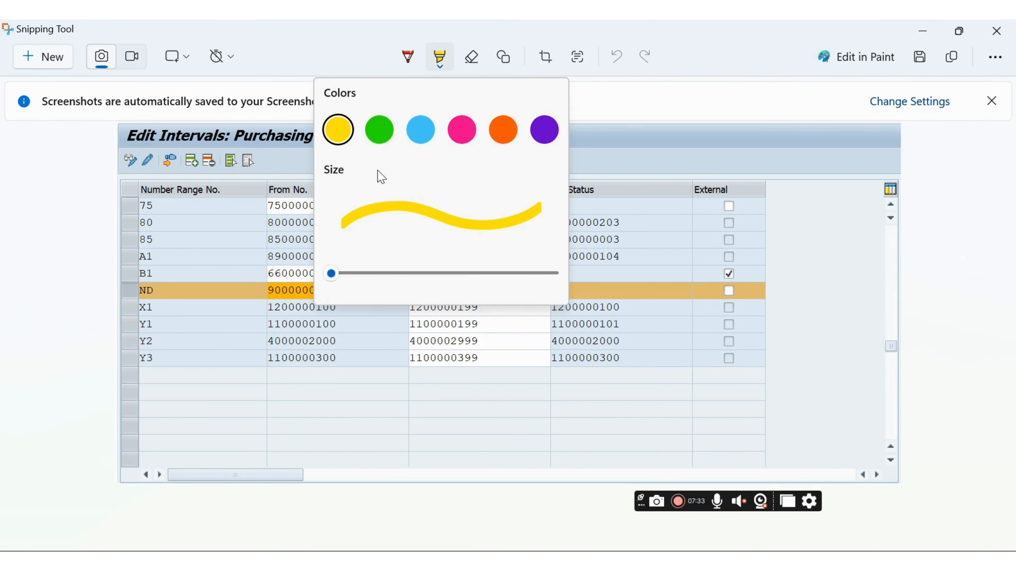
left_click(327, 131)
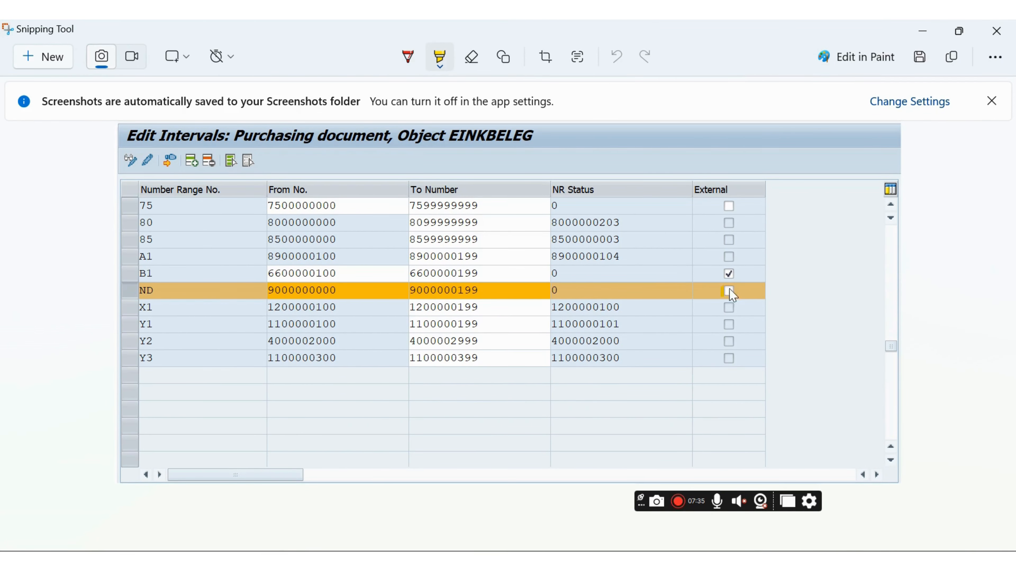
mouse_move(722, 292)
left_mouse_down()
mouse_move(739, 285)
mouse_move(717, 304)
left_mouse_up()
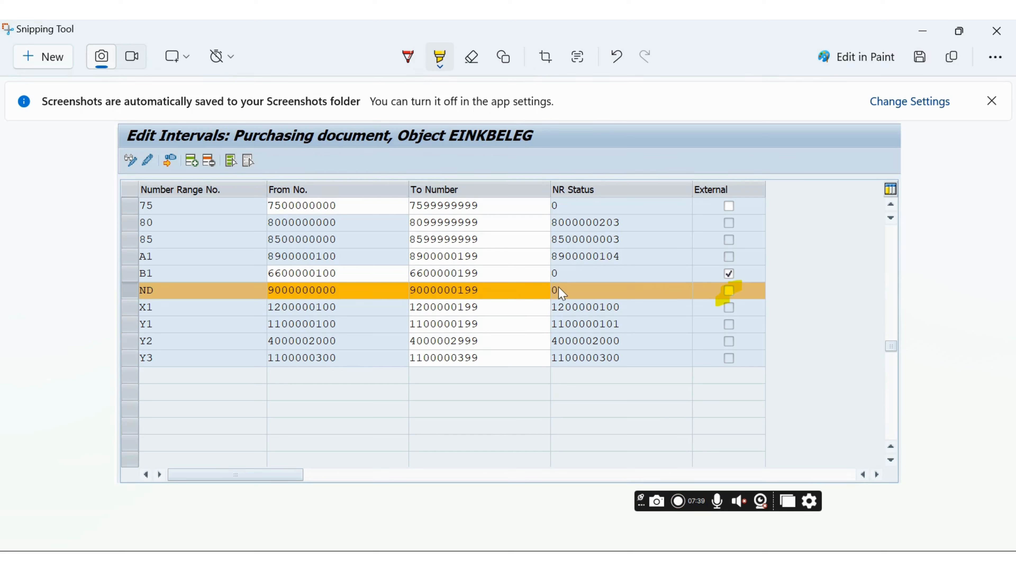
left_click_drag(551, 296, 574, 280)
left_click_drag(141, 292, 148, 290)
left_click(506, 61)
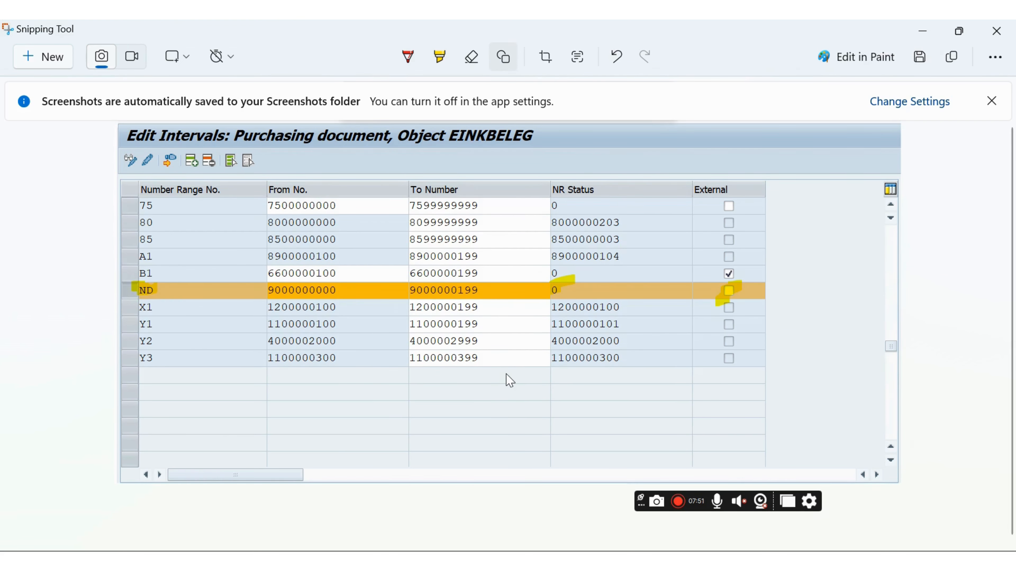
Switch to the Word document and find the reference screenshot of the number range table with the ND row
key("alt+Tab")
key("alt+Tab")
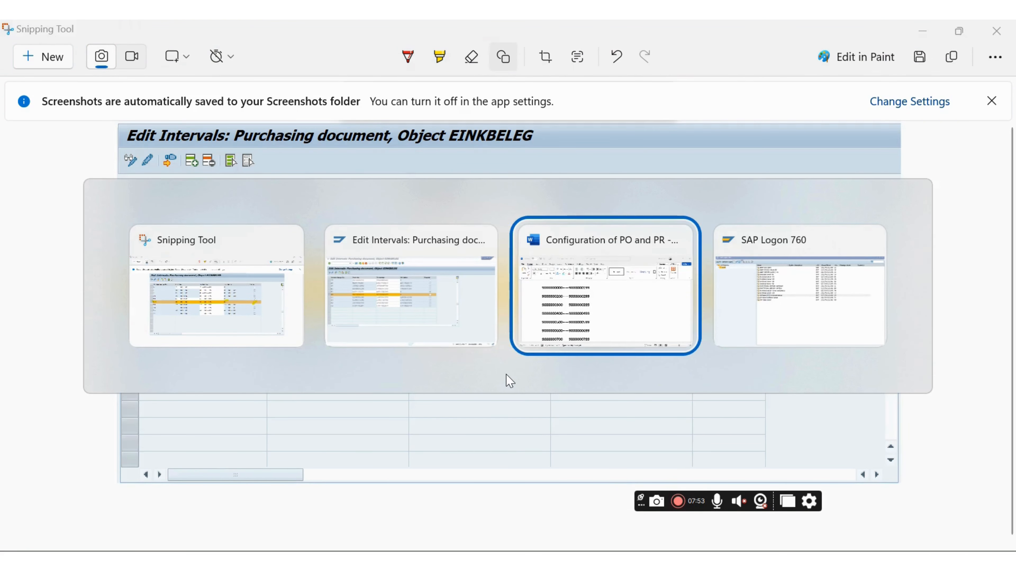
scroll(496, 361, "up", 12)
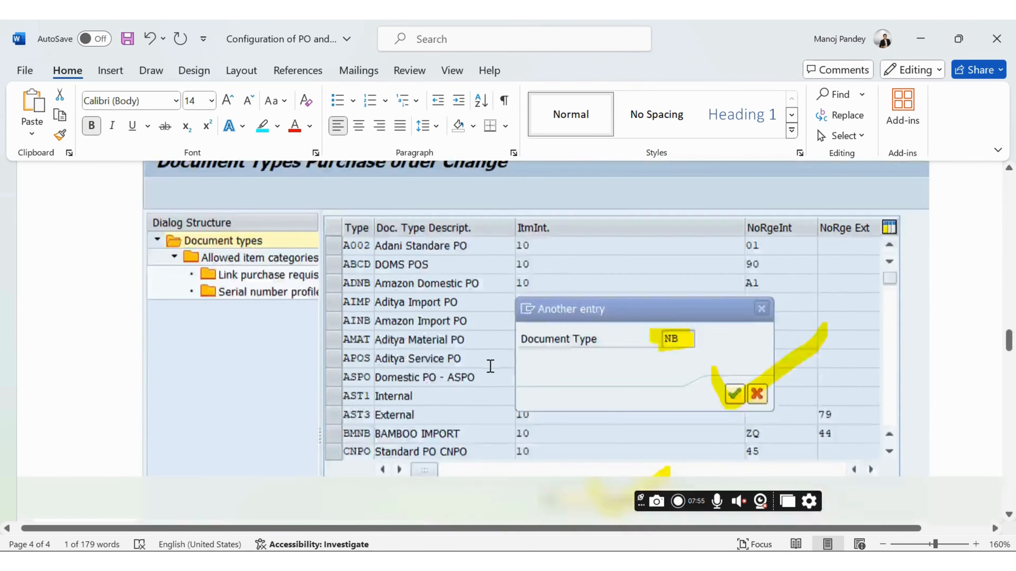
scroll(491, 367, "up", 5)
mouse_move(1009, 298)
left_mouse_down()
mouse_move(1008, 210)
mouse_move(1012, 326)
mouse_move(1012, 313)
left_mouse_up()
left_click(729, 286)
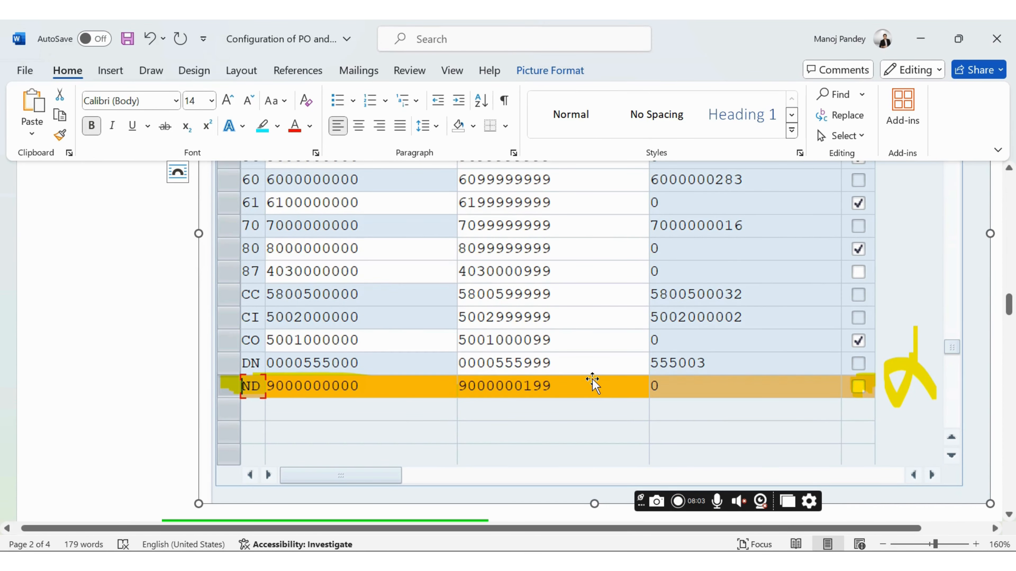
Return to the SAP interval table, save the number range intervals and acknowledge the interval transport notice
key("alt+Tab")
key("alt+Tab")
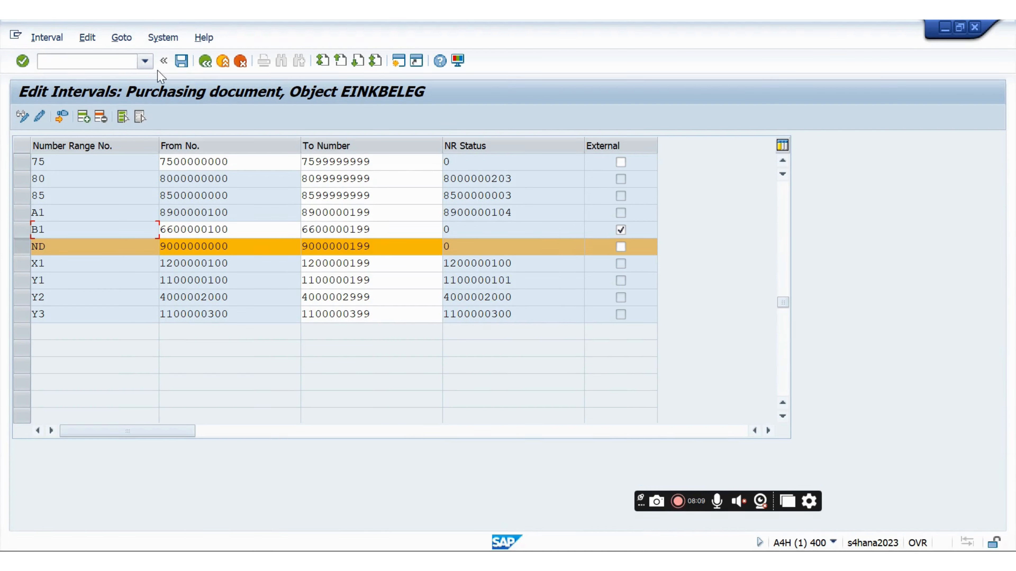
left_click(181, 62)
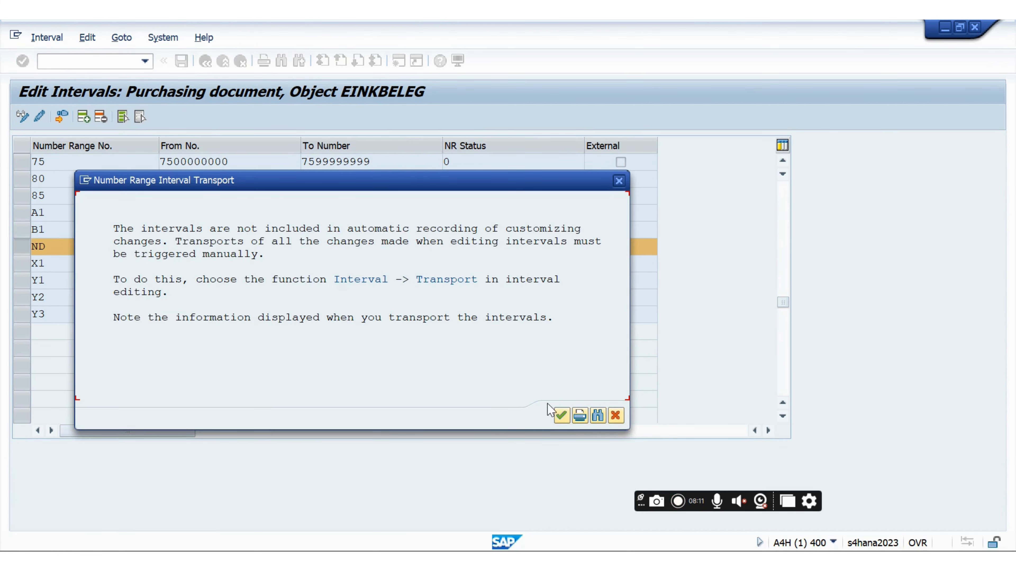
left_click(560, 416)
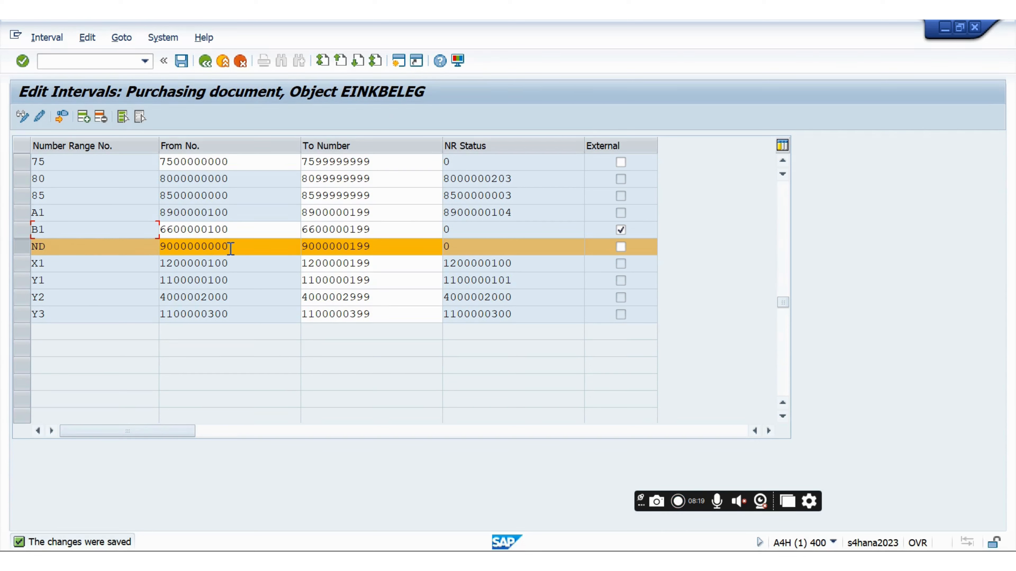
left_click_drag(231, 249, 157, 253)
key("ctrl+c")
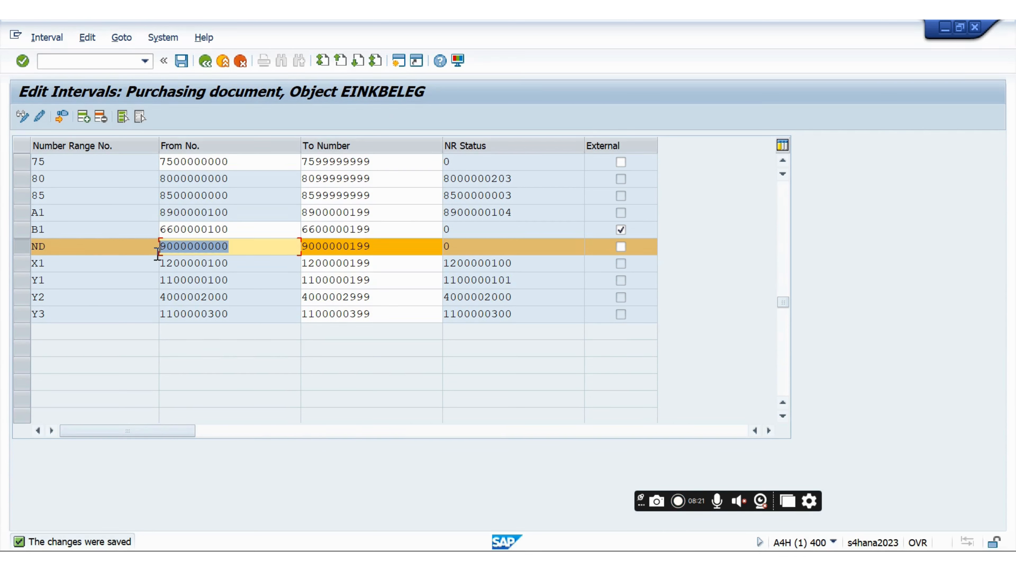
left_click(157, 253)
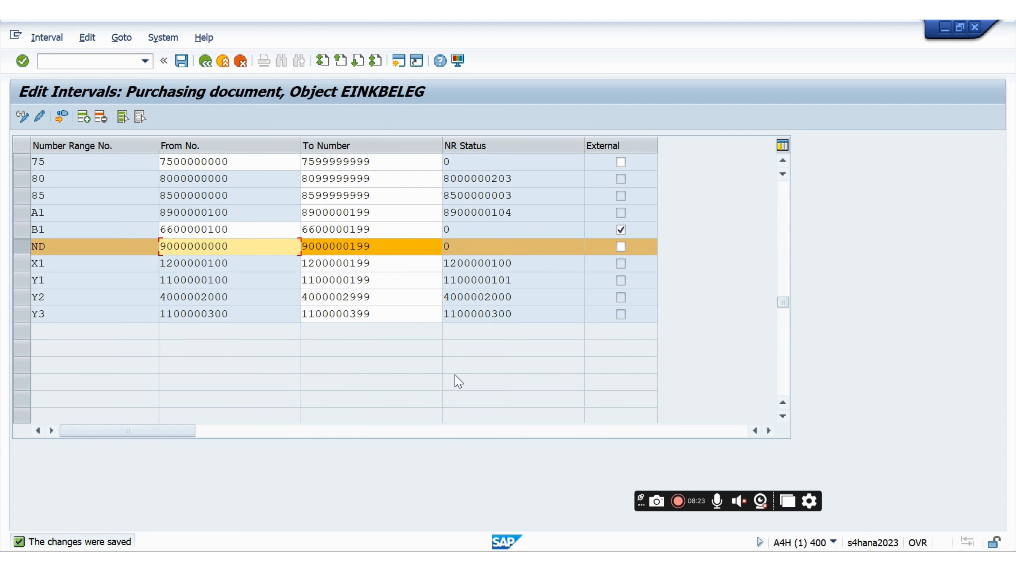
Switch away from SAP and launch Notepad through a Windows search
key("alt+Tab")
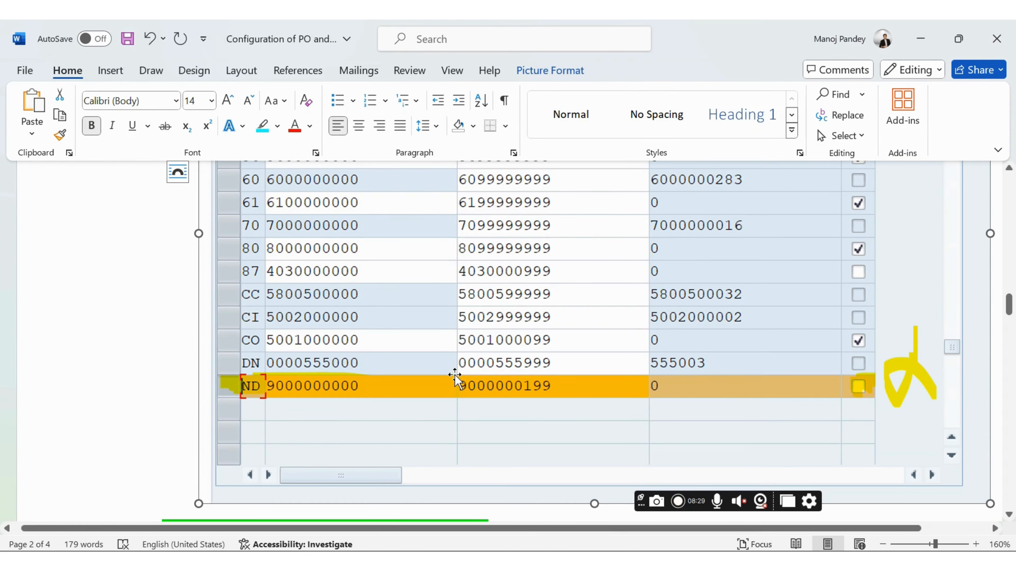
key("super")
key("super")
key("super")
type("NOT")
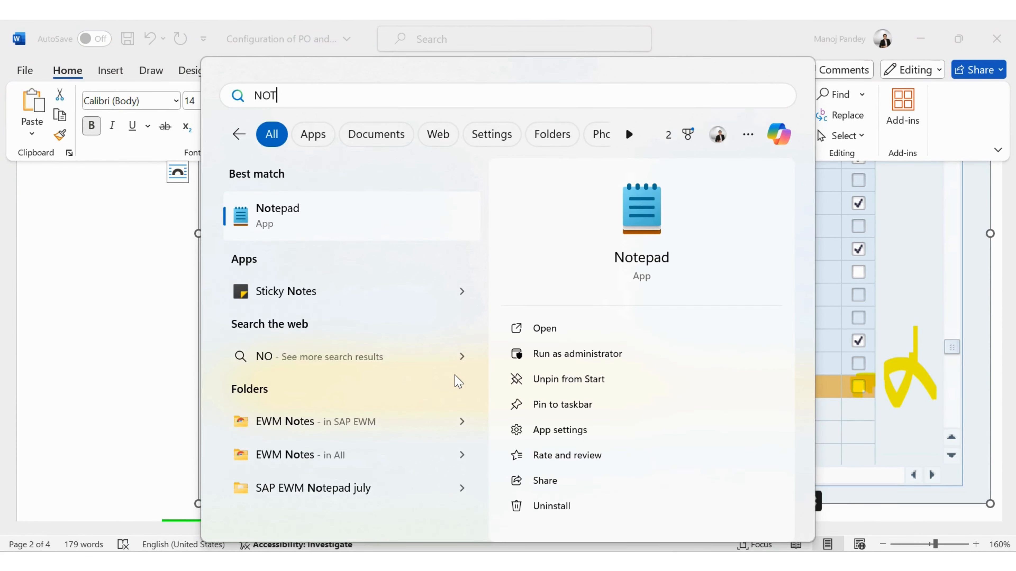
type("E")
key("Return")
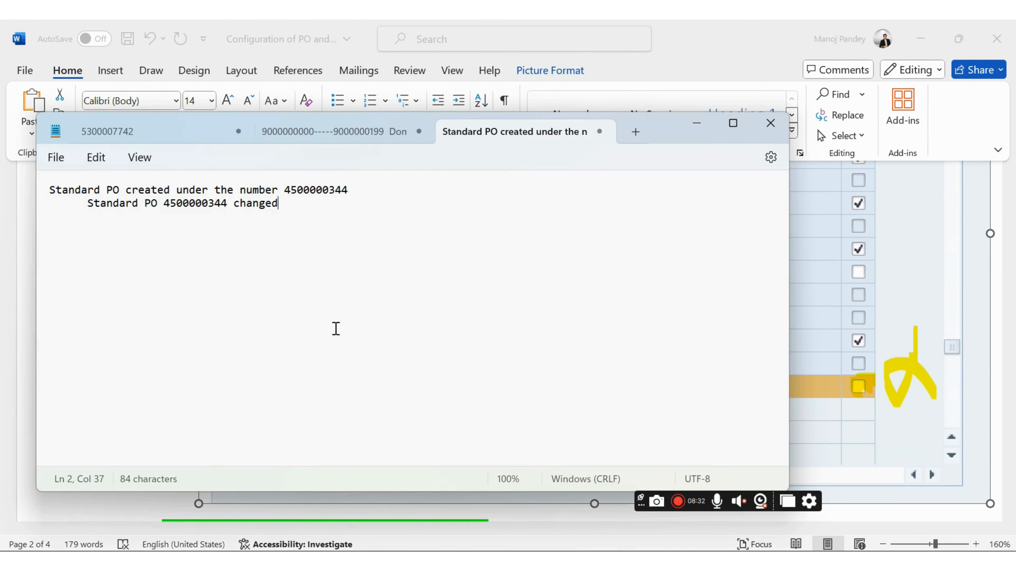
left_click(54, 158)
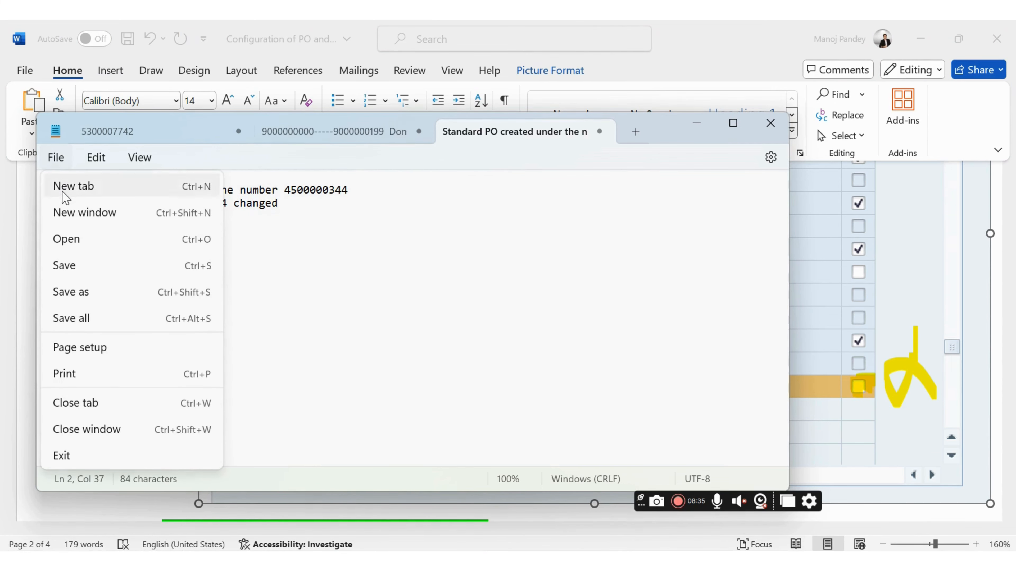
left_click(74, 186)
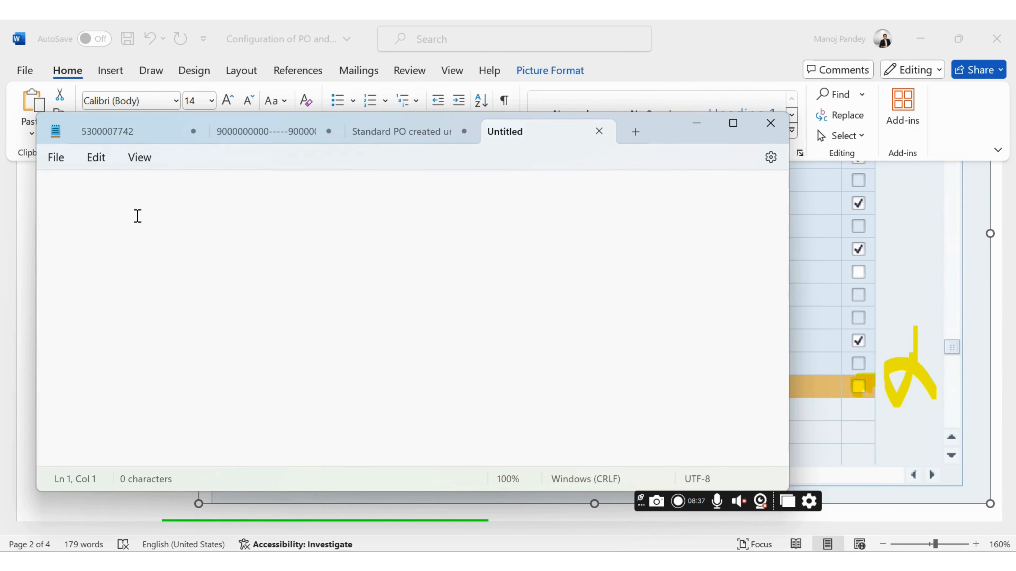
key("ctrl+v")
type("--")
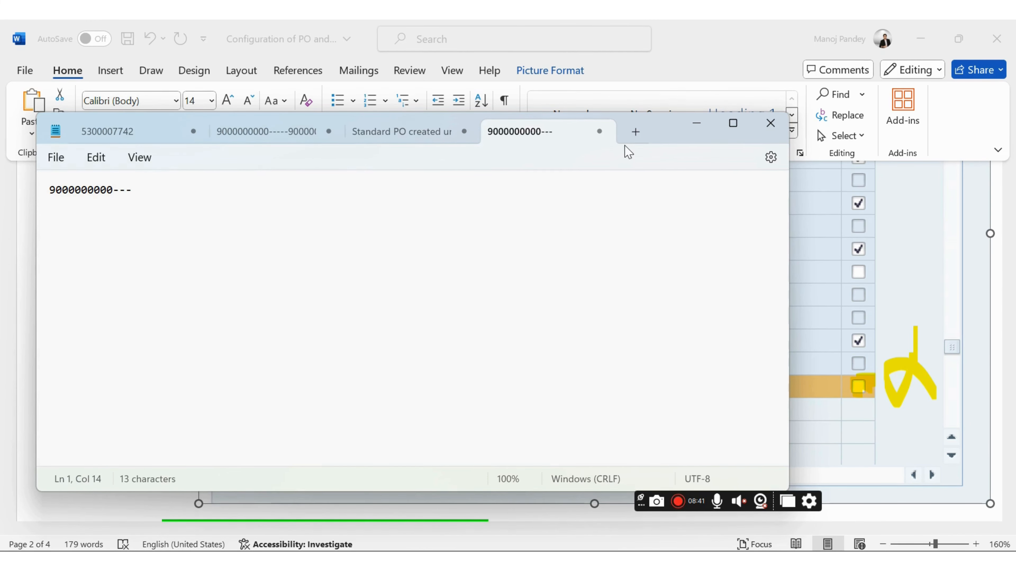
left_click(696, 123)
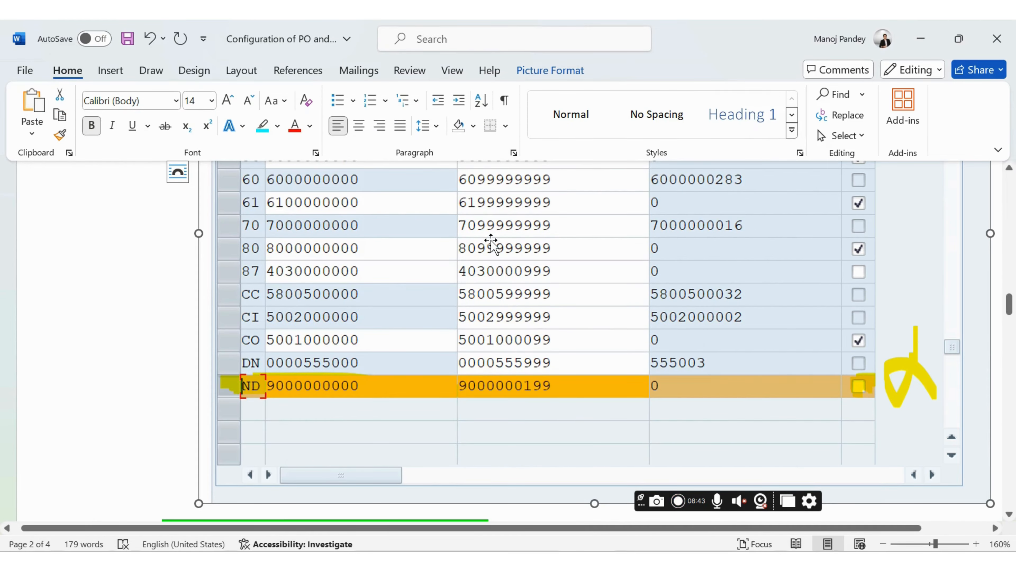
key("alt+Tab")
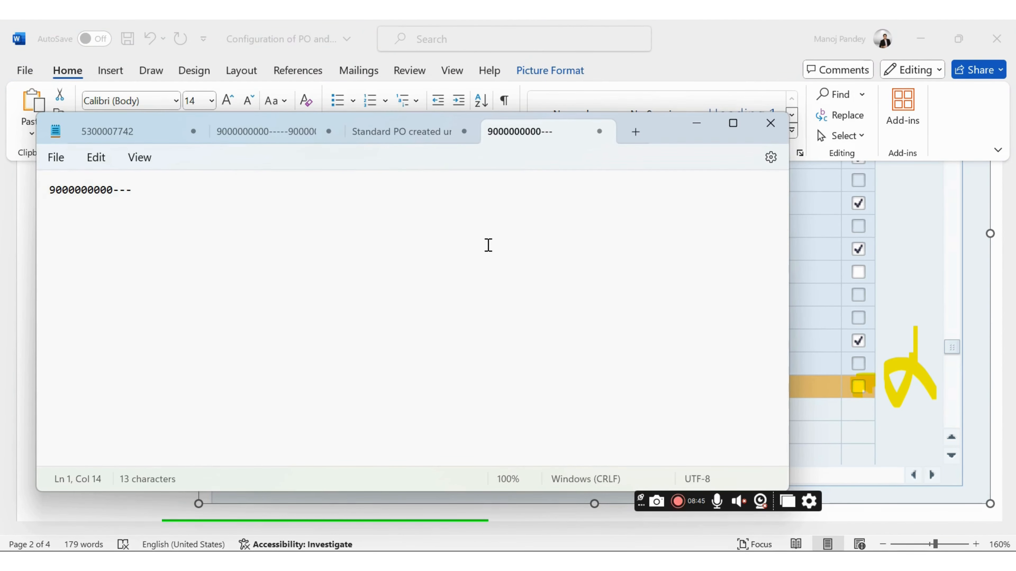
key("alt+Tab")
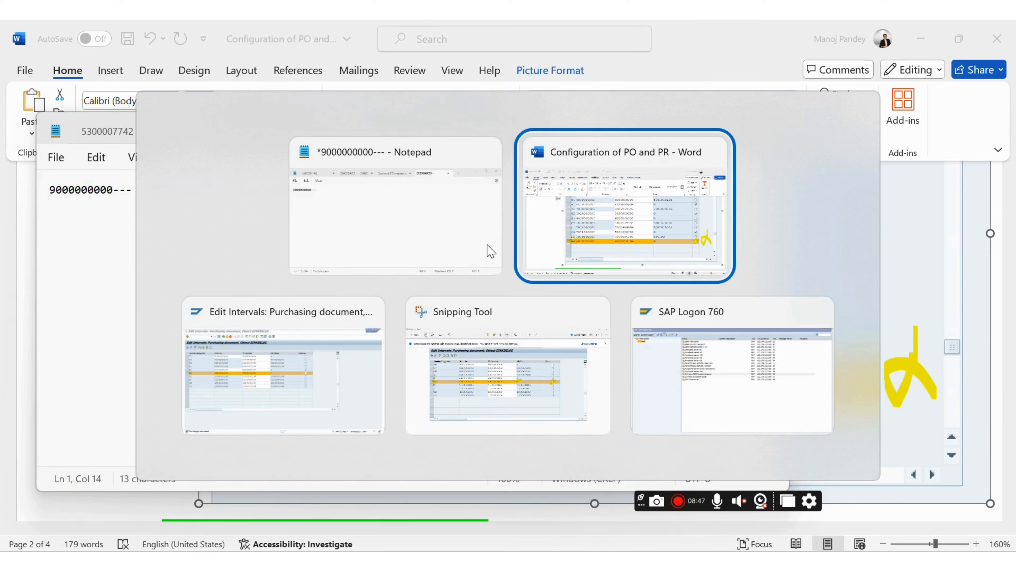
key("alt+Tab")
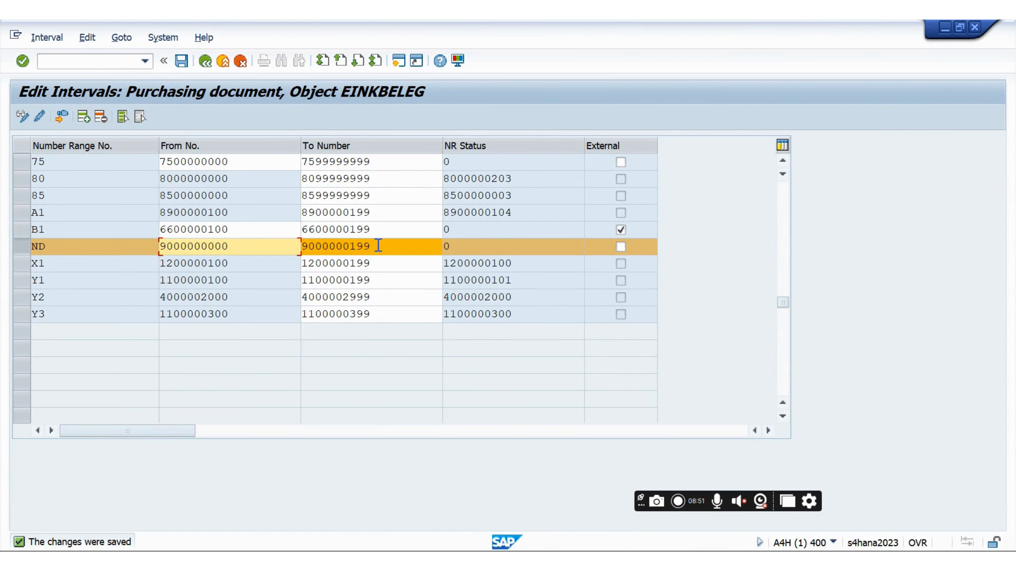
left_click_drag(378, 246, 299, 258)
key("ctrl+c")
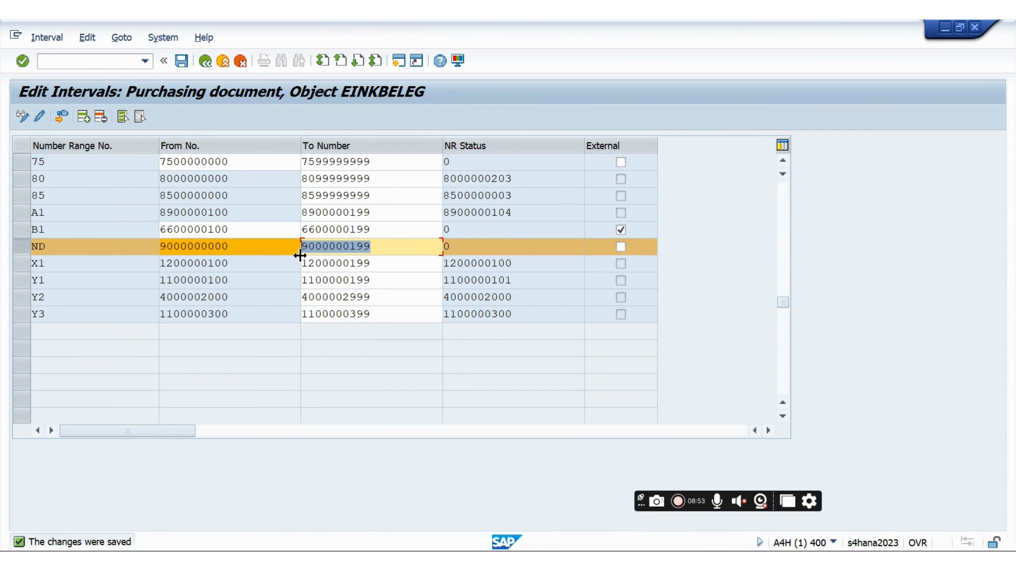
left_click(300, 255)
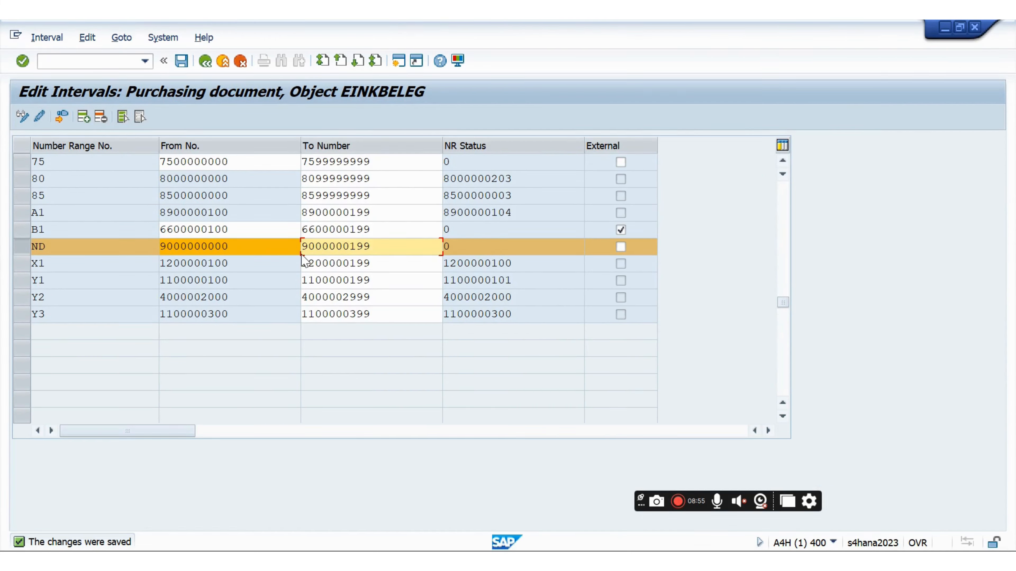
key("alt+Tab")
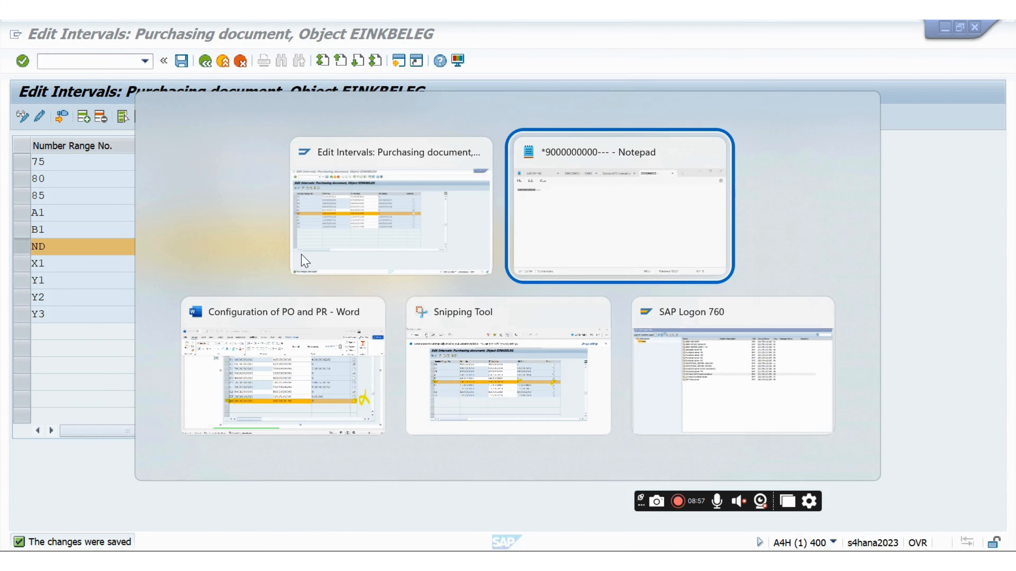
left_click(539, 223)
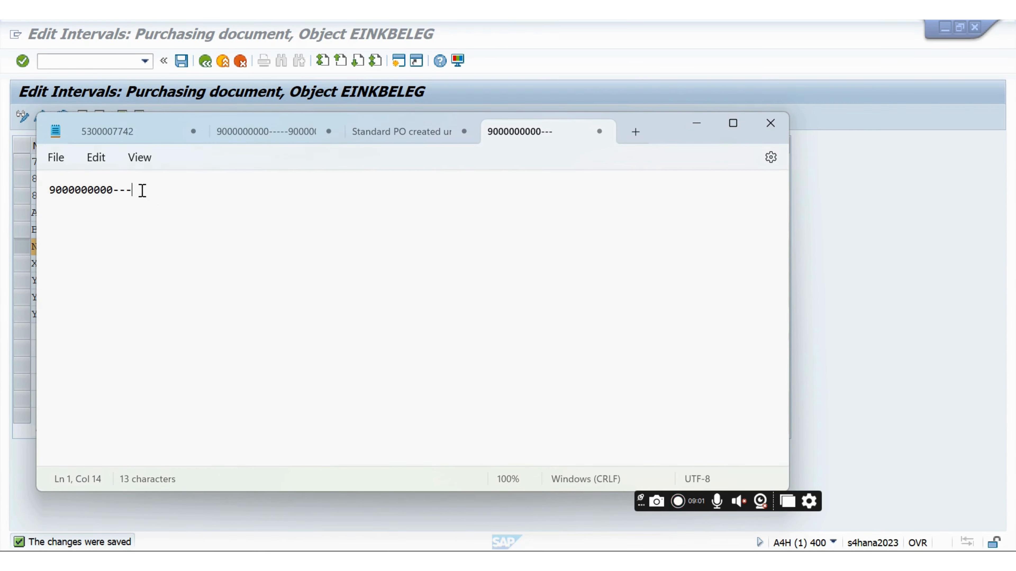
key("ctrl+v")
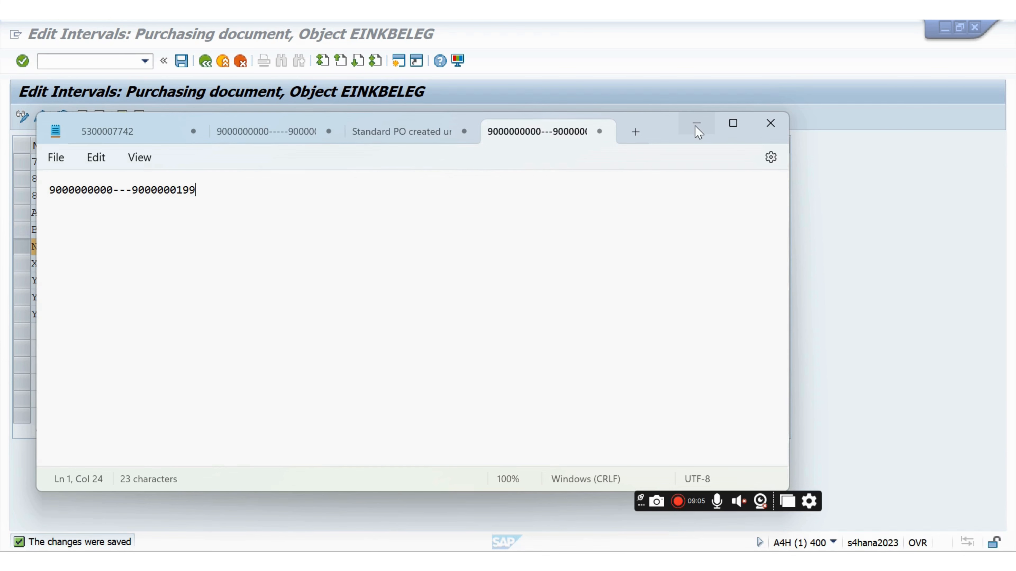
left_click(50, 191)
type("ND")
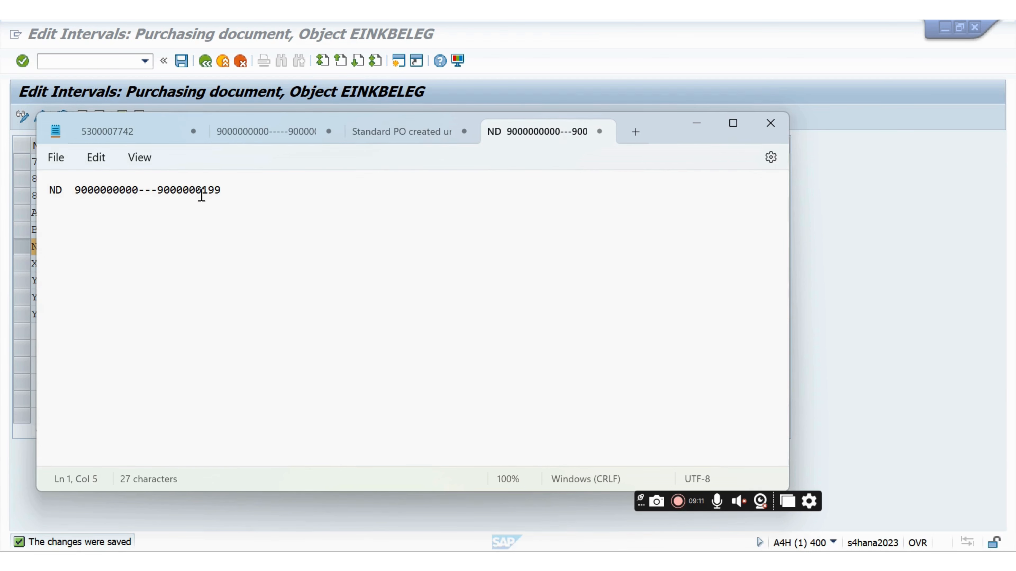
left_click(696, 125)
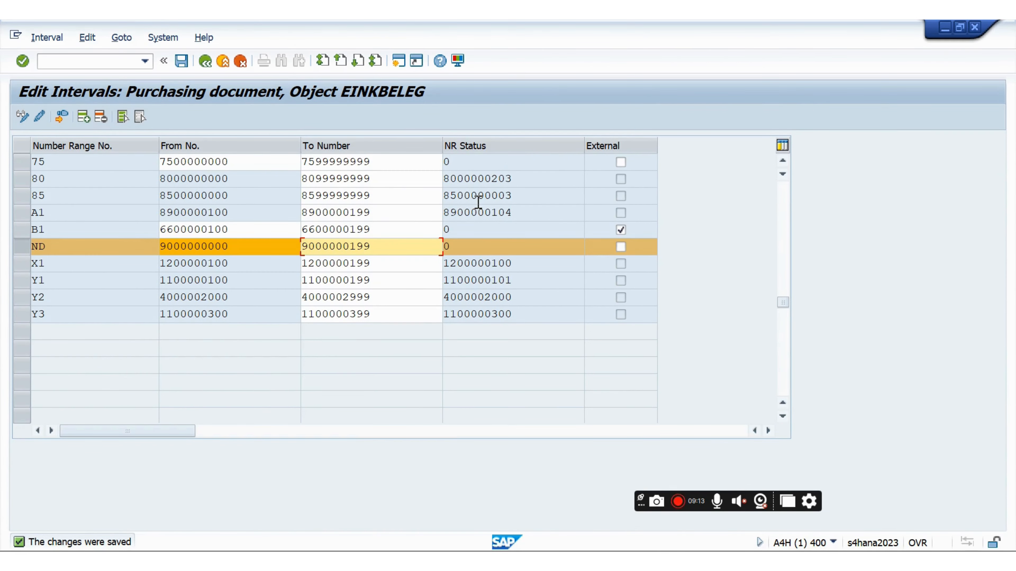
Switch to Snipping Tool with the highlighted screenshot of the ND interval
key("alt+Tab")
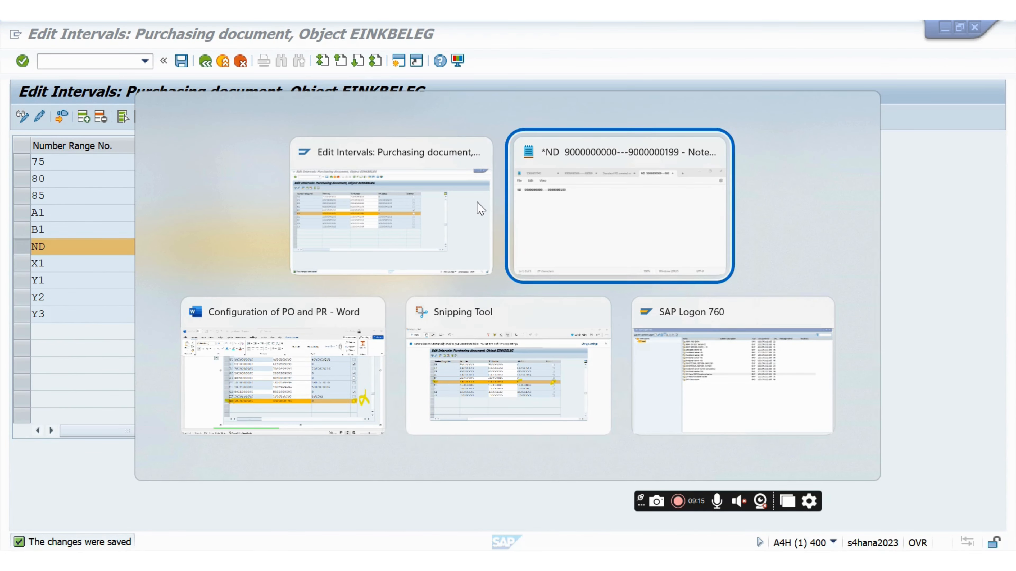
key("alt+Tab")
key("alt+Tab")
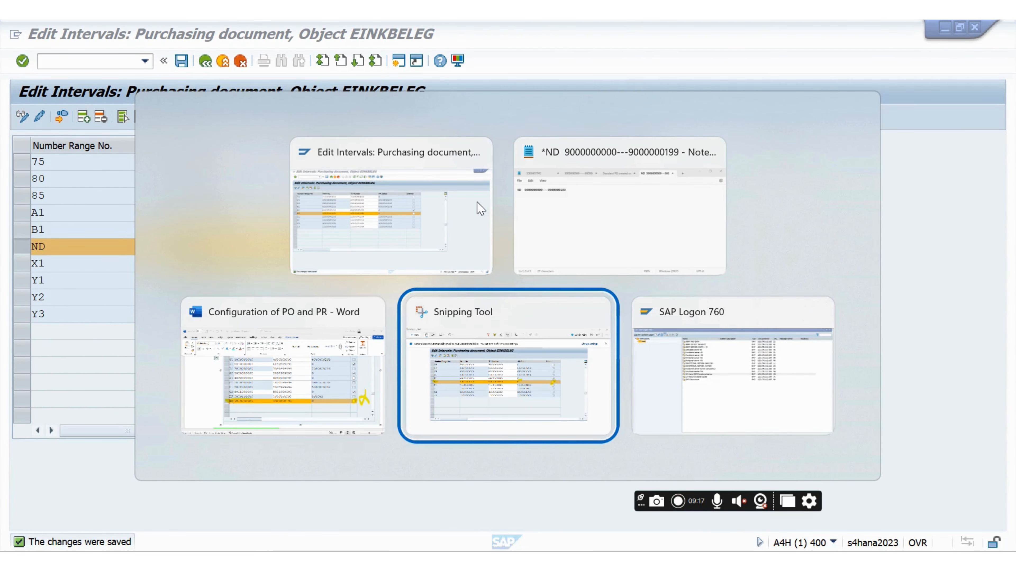
key("alt+shift+Tab")
key("alt+Tab")
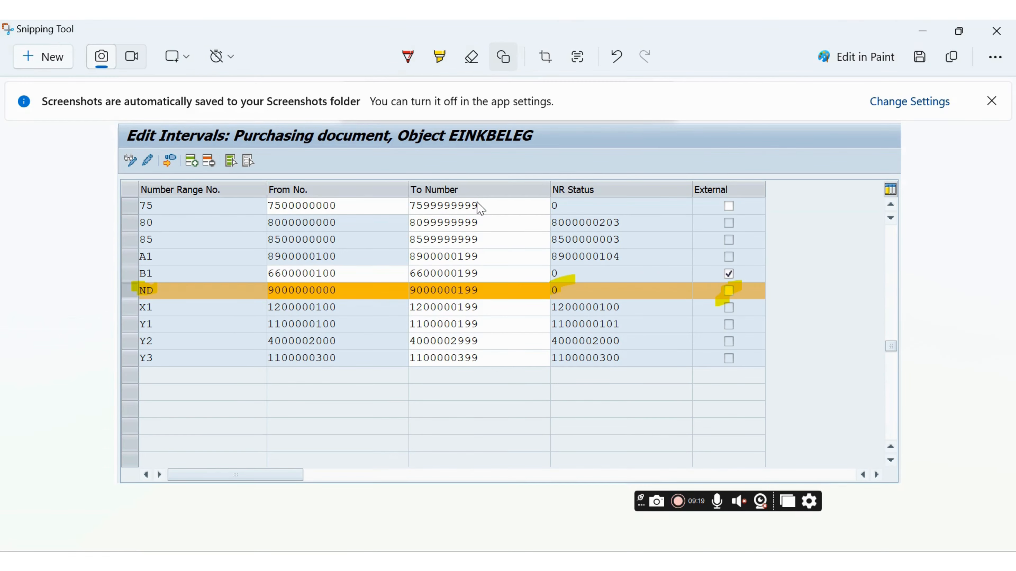
Return to the SAP interval table and insert a new interval with number range NI
key("alt+Tab")
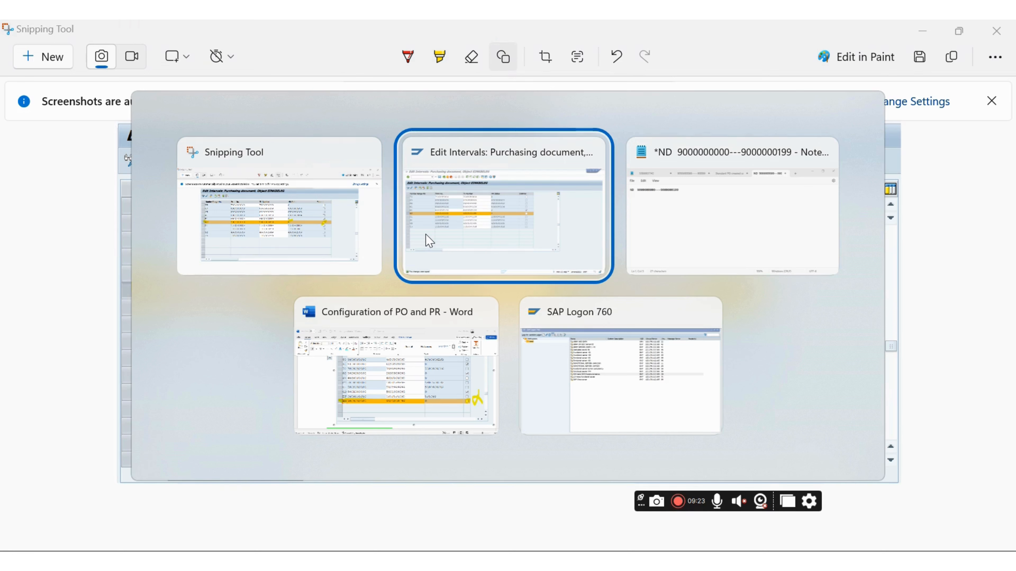
key("alt+shift+Tab")
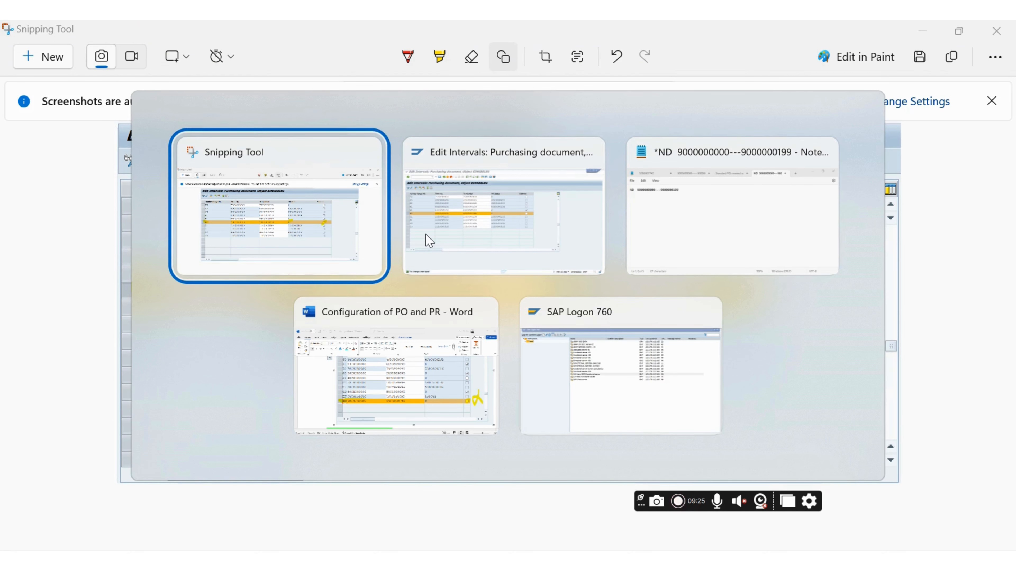
key("alt+Tab")
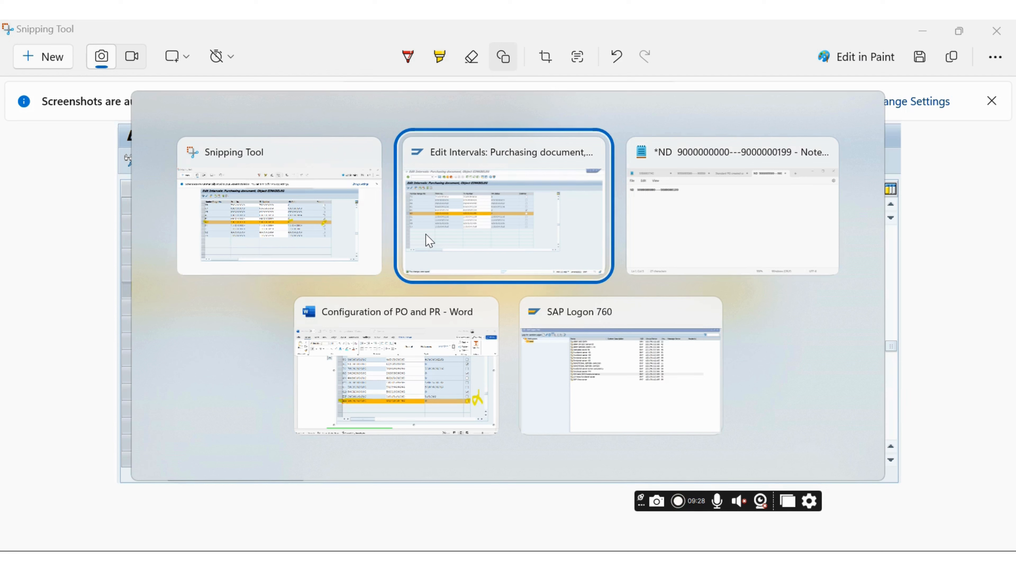
key("alt+Tab")
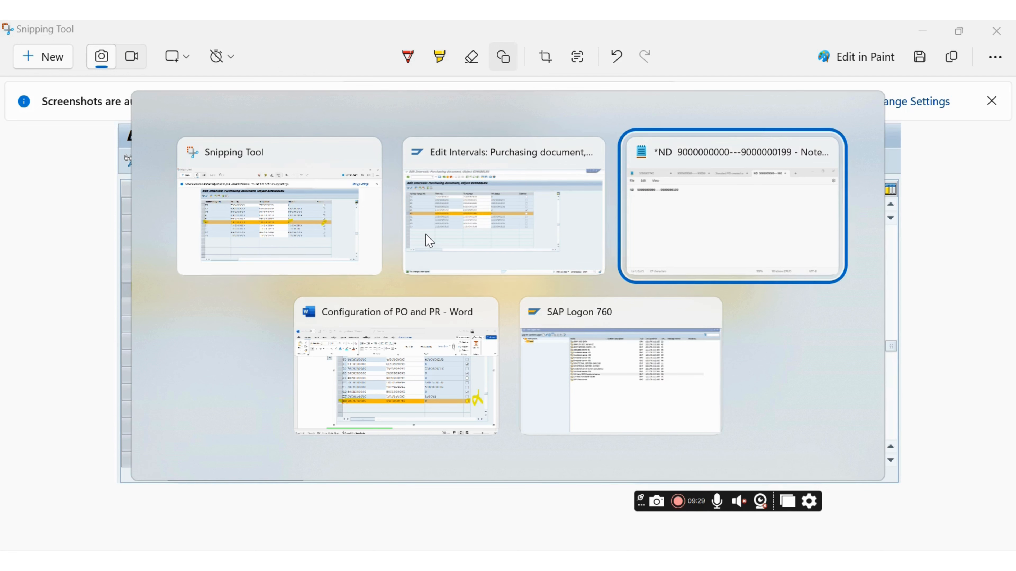
key("shift+alt+Tab")
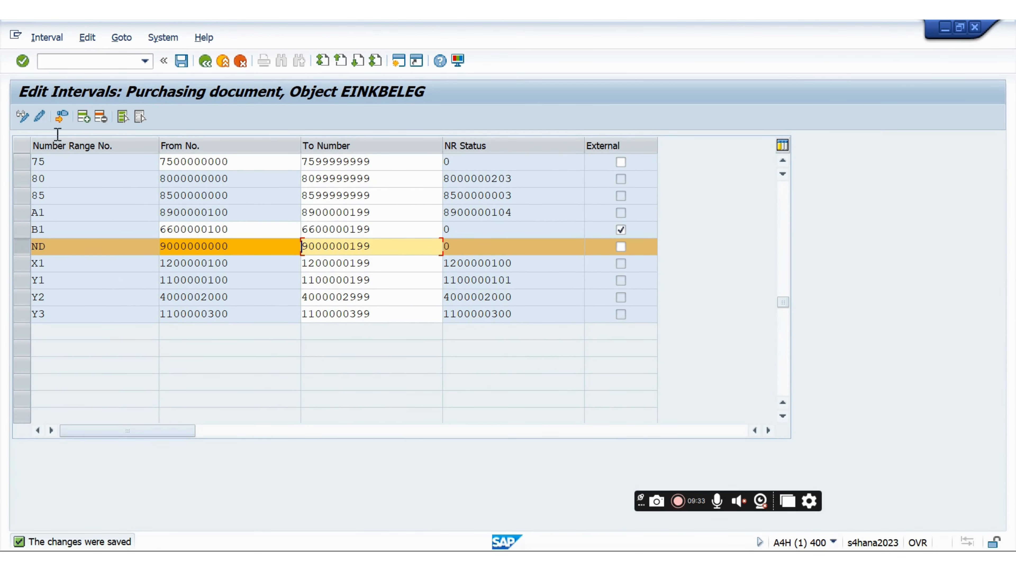
left_click(84, 117)
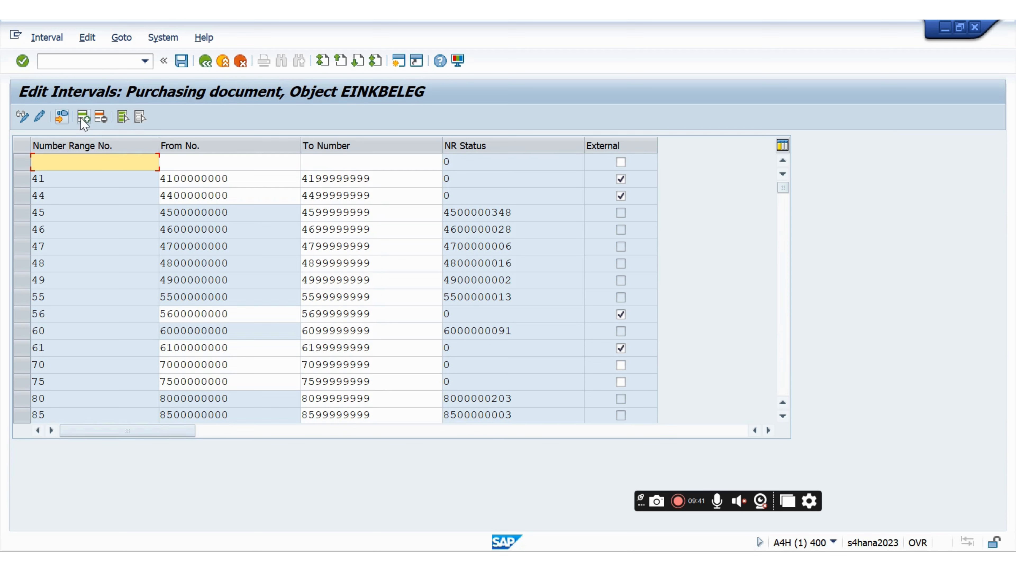
left_click(50, 165)
type("NI")
left_click(176, 164)
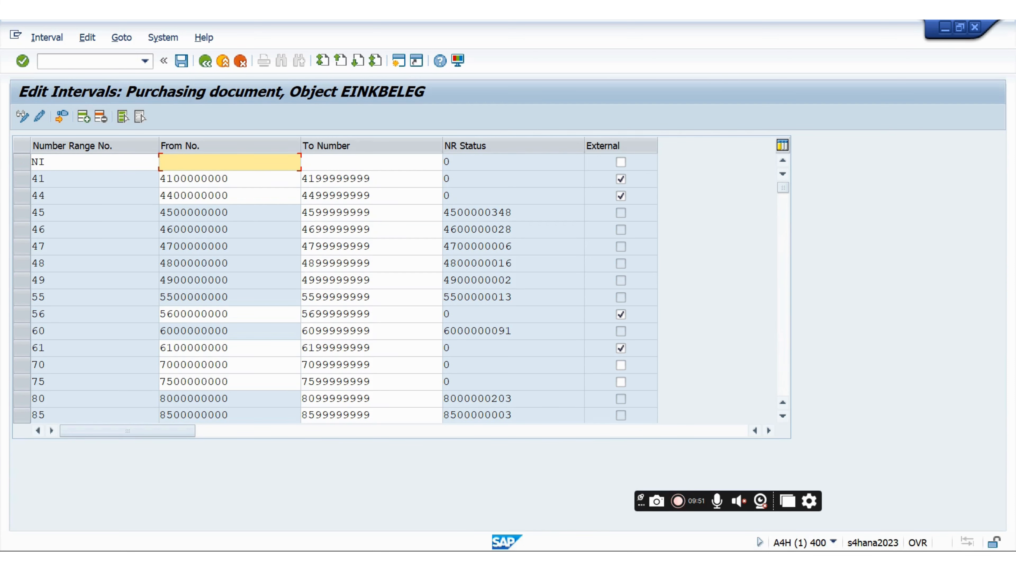
left_click(694, 560)
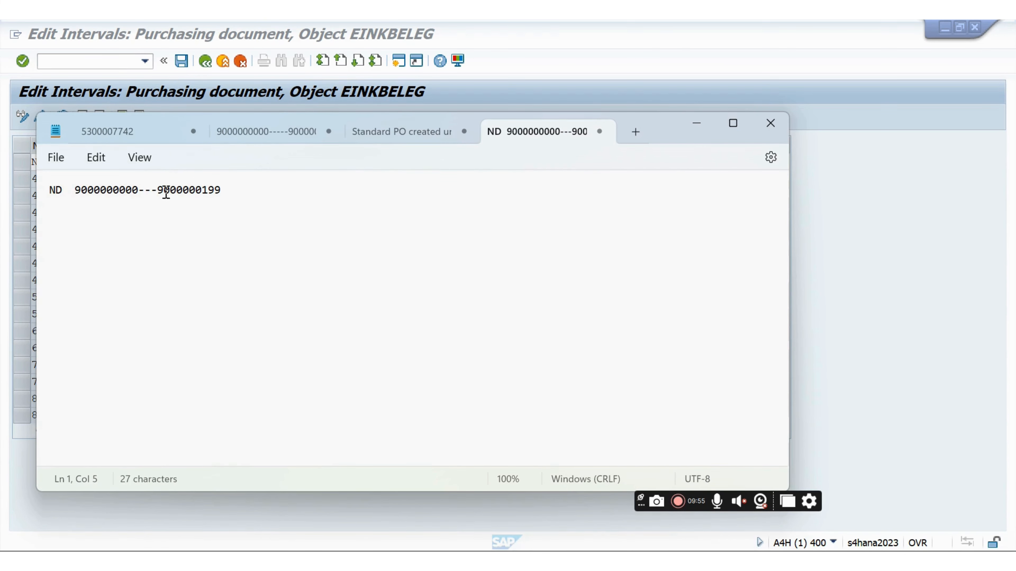
mouse_move(139, 191)
left_mouse_down()
mouse_move(50, 187)
mouse_move(138, 192)
left_mouse_up()
key("ctrl+c")
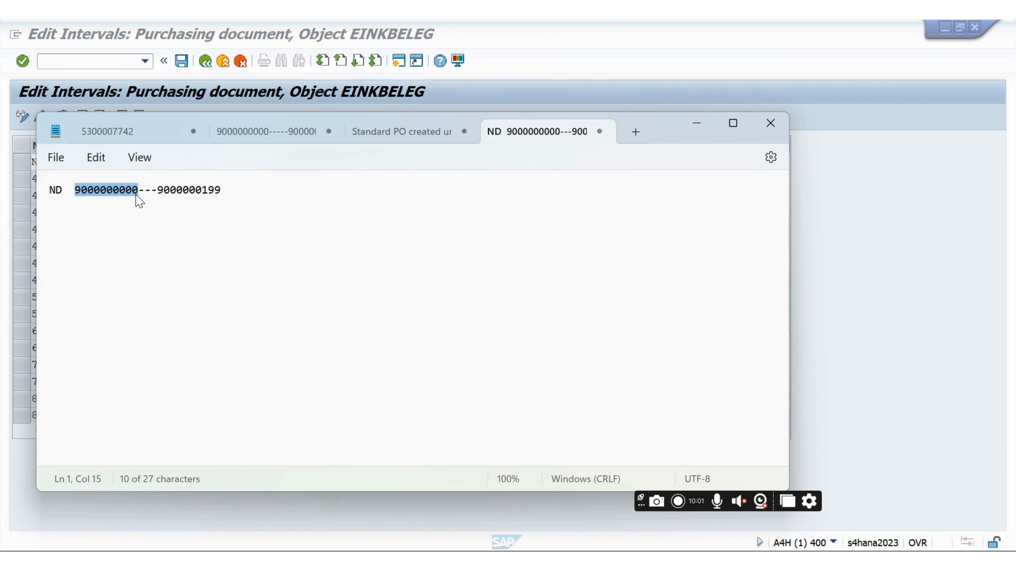
key("alt+Tab")
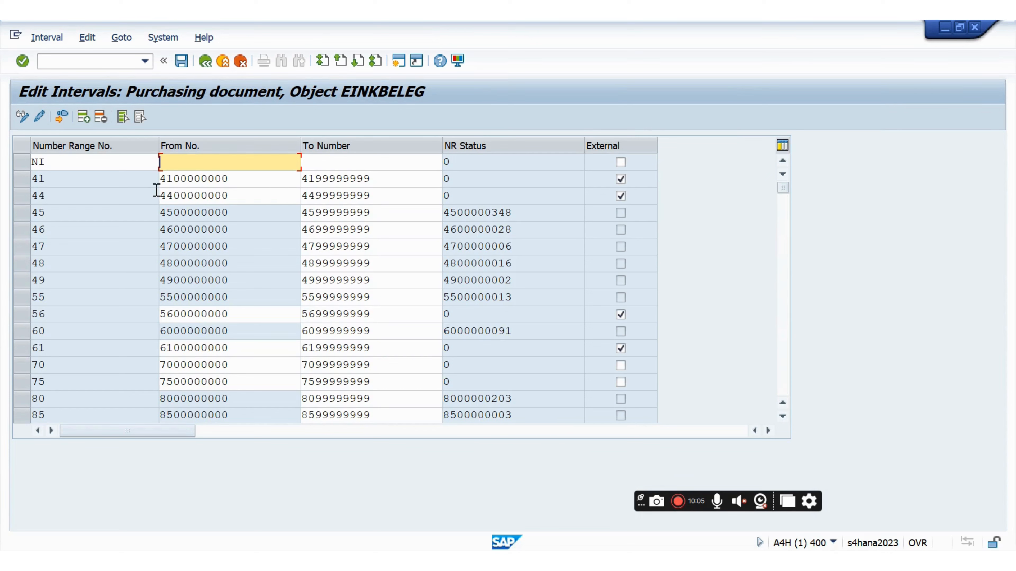
key("ctrl+v")
key("BackSpace")
key("BackSpace")
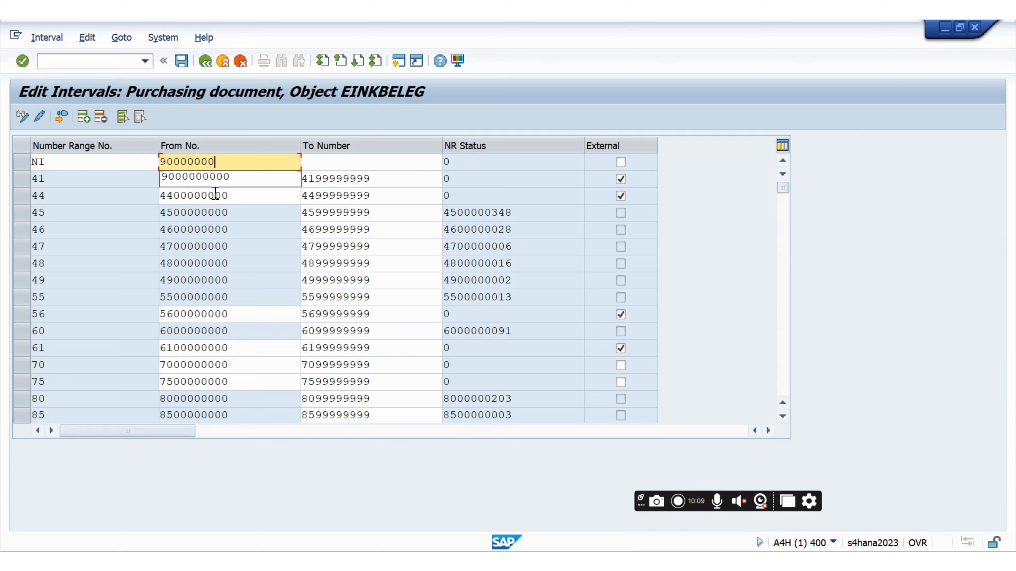
type("200")
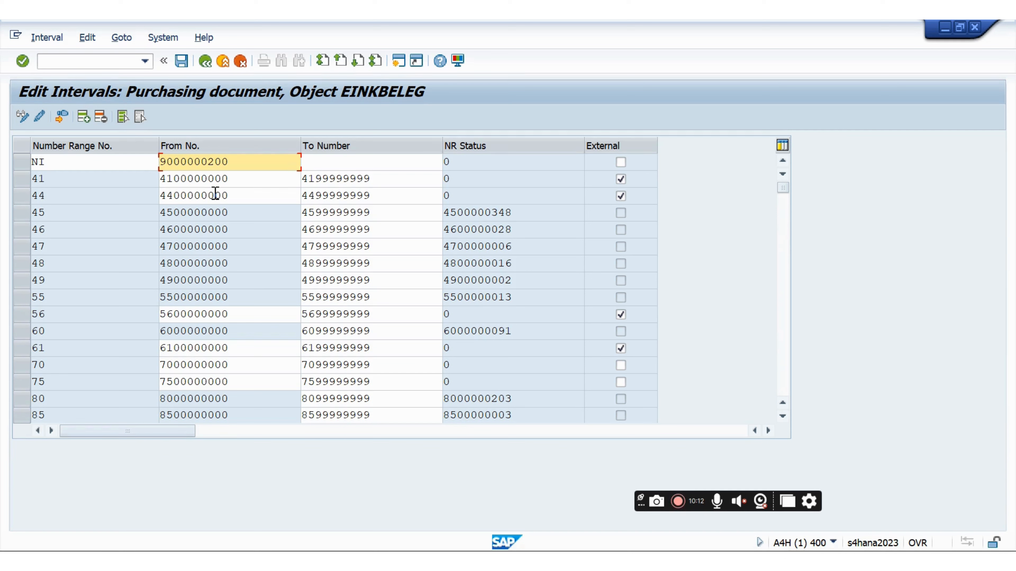
left_click(330, 166)
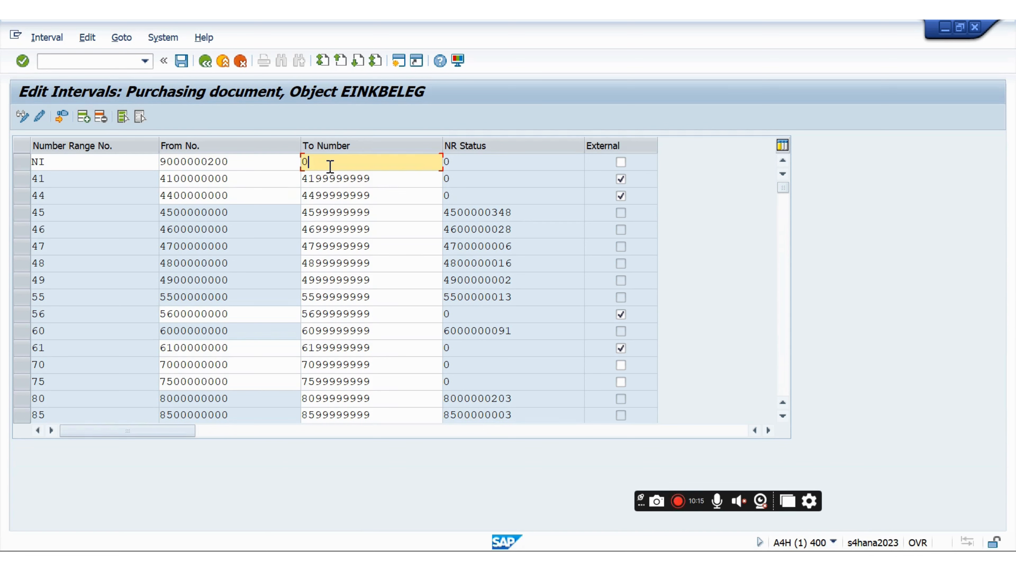
key("BackSpace")
type("9000000000")
key("BackSpace")
key("BackSpace")
key("BackSpace")
type("299")
left_click(22, 62)
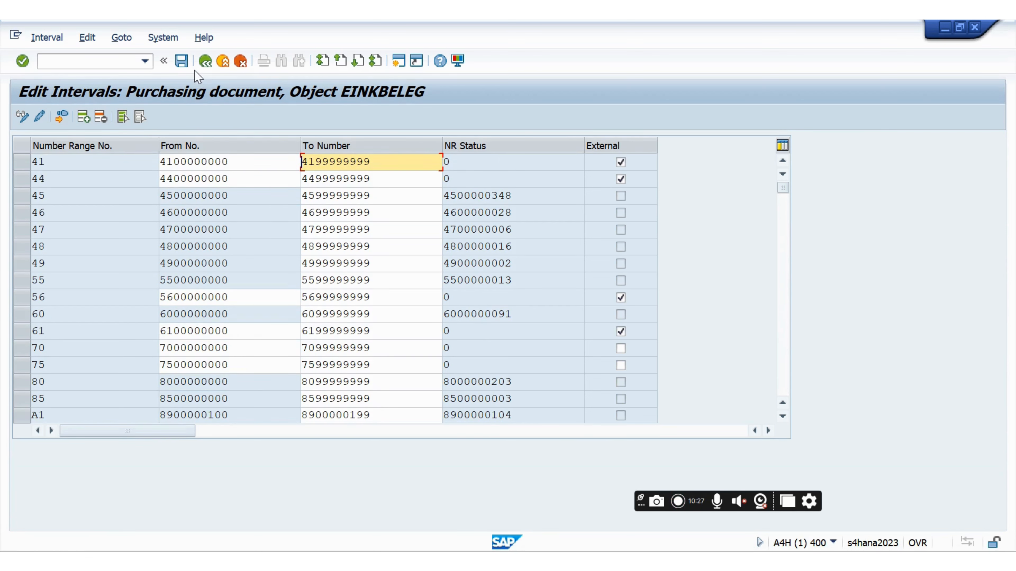
left_click(182, 62)
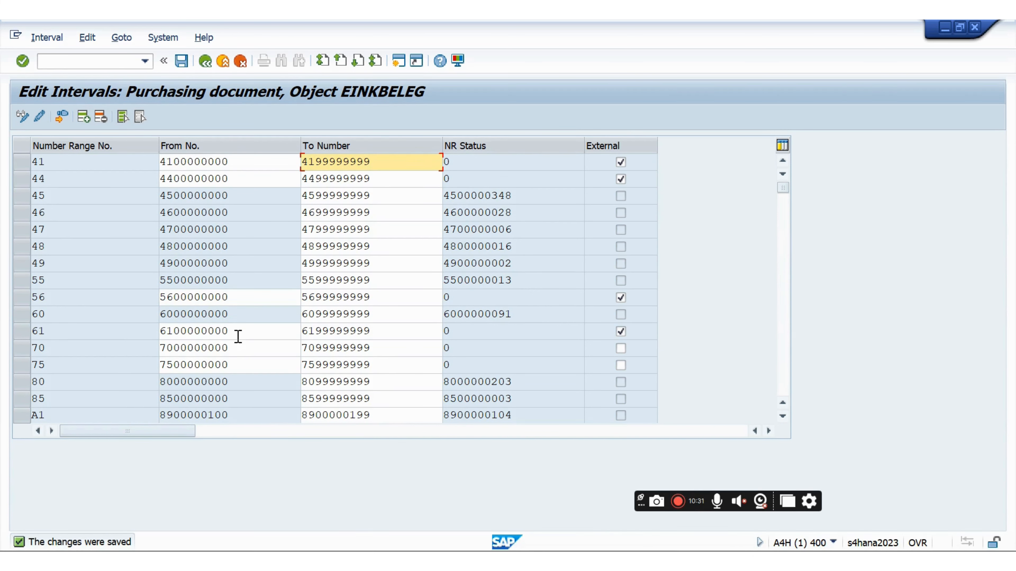
scroll(226, 351, "down", 5)
scroll(226, 351, "down", 3)
scroll(220, 352, "up", 5)
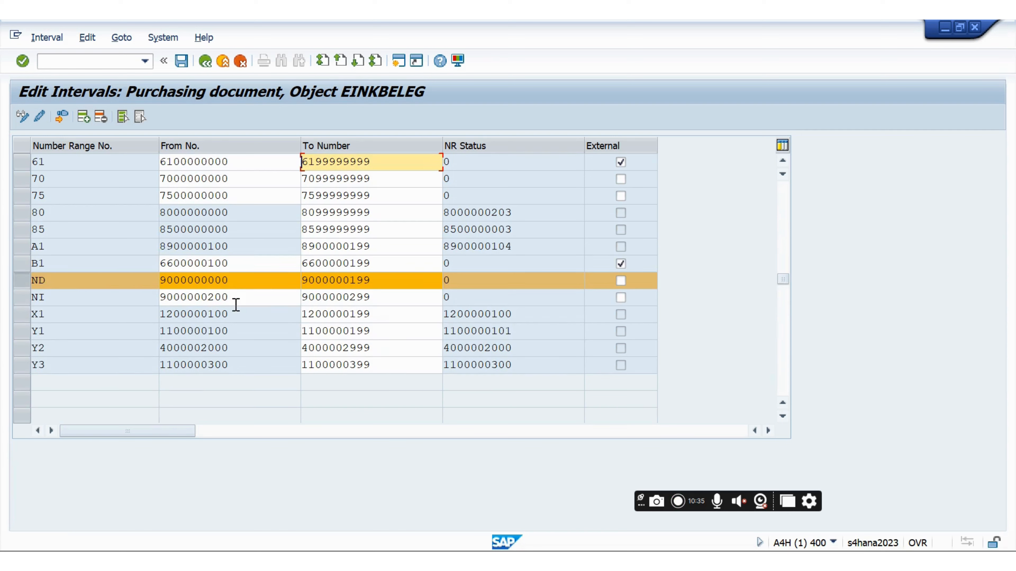
left_click_drag(230, 300, 161, 299)
key("ctrl+c")
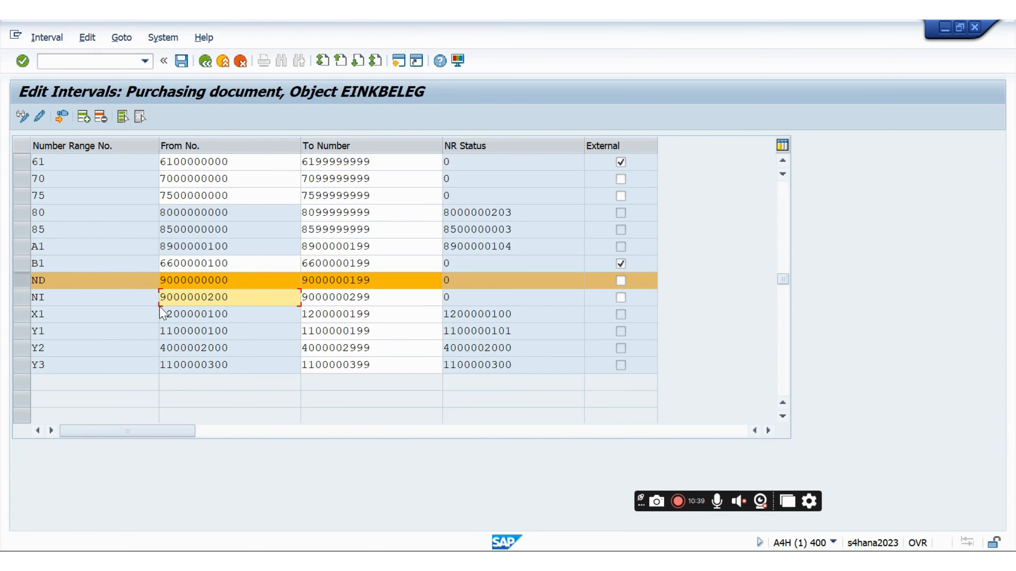
key("alt+Tab")
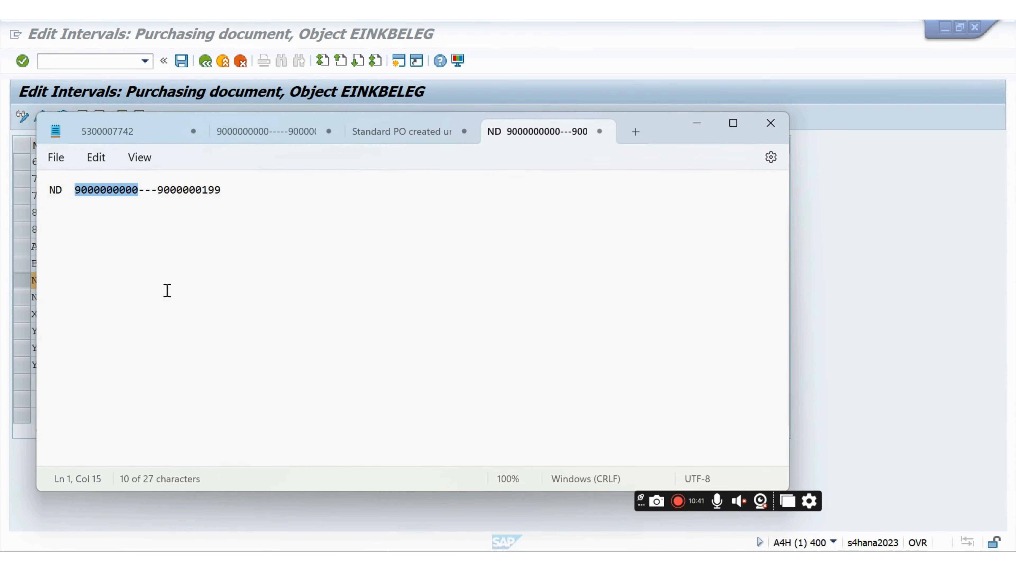
left_click(235, 192)
key("Return")
key("Return")
key("Return")
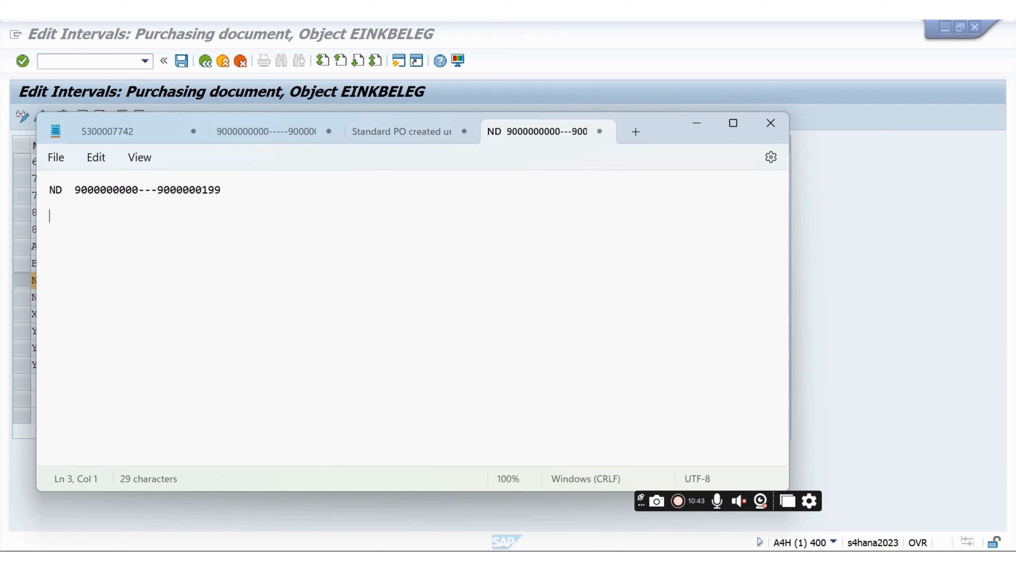
type("NI")
key("ctrl+v")
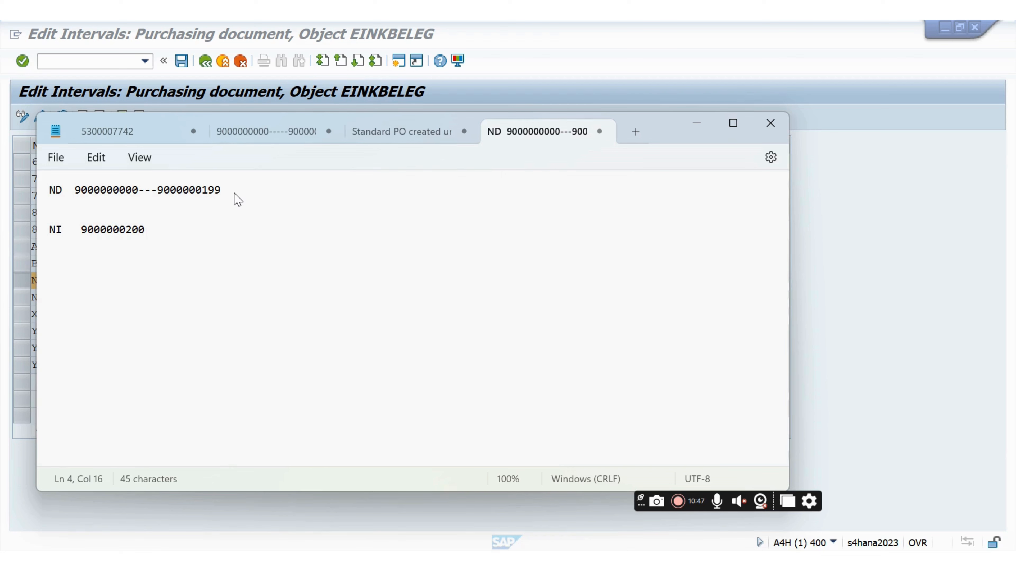
type("---")
key("ctrl+v")
key("BackSpace")
key("BackSpace")
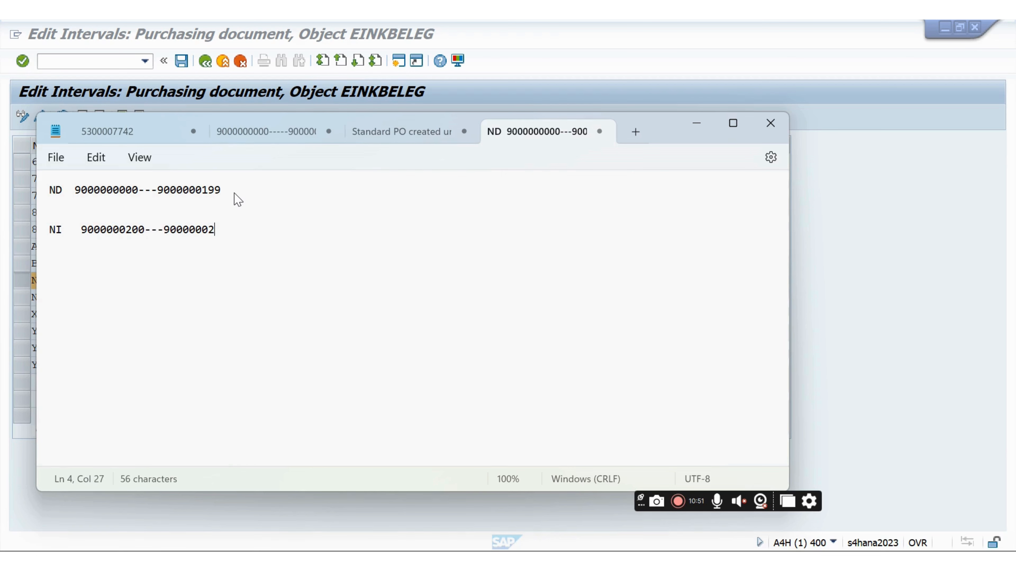
type("99")
Leave the SAP interval table and switch to the Word document's Configuration of Document types section
key("alt+Tab")
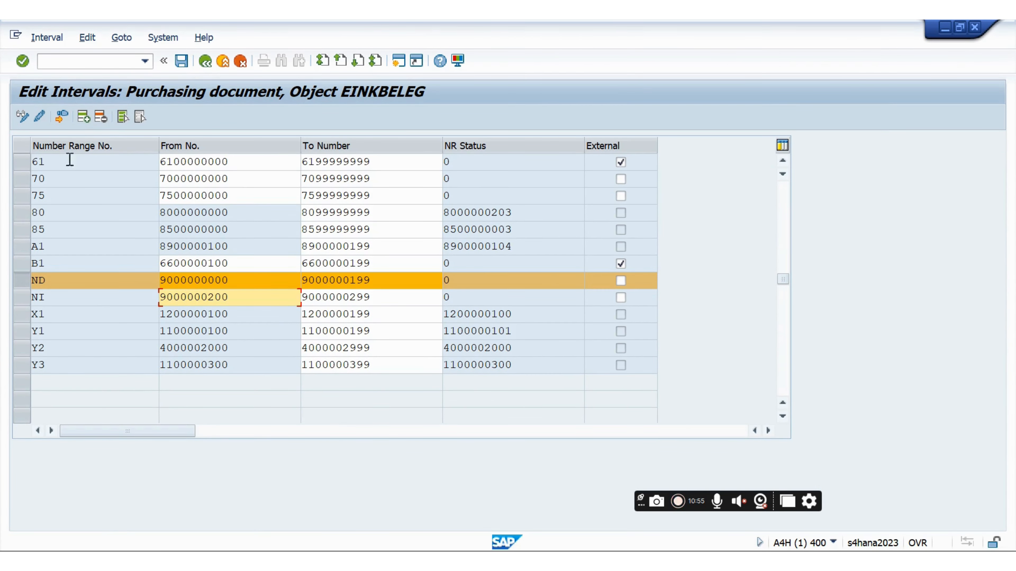
left_click(204, 63)
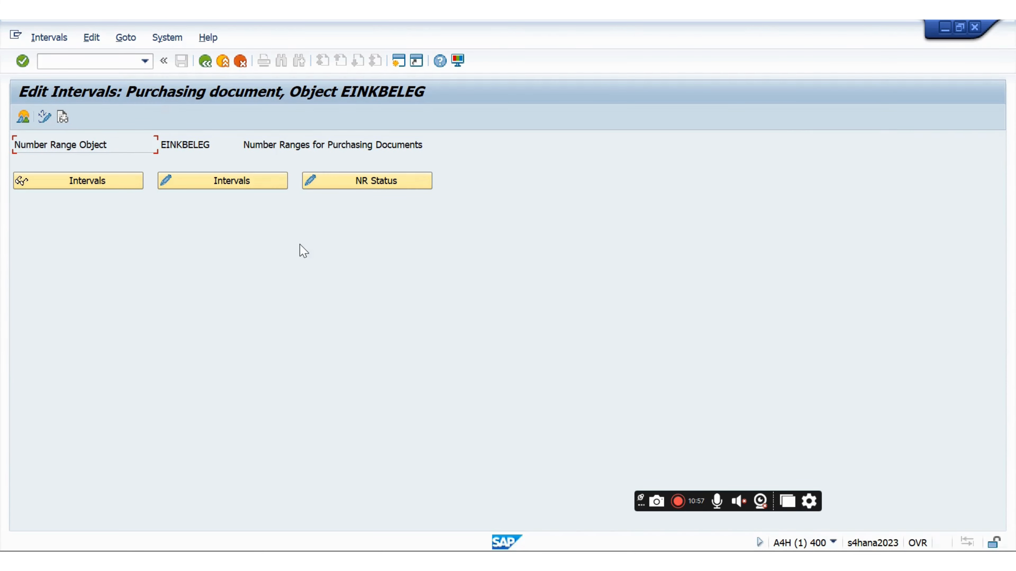
key("alt+Tab")
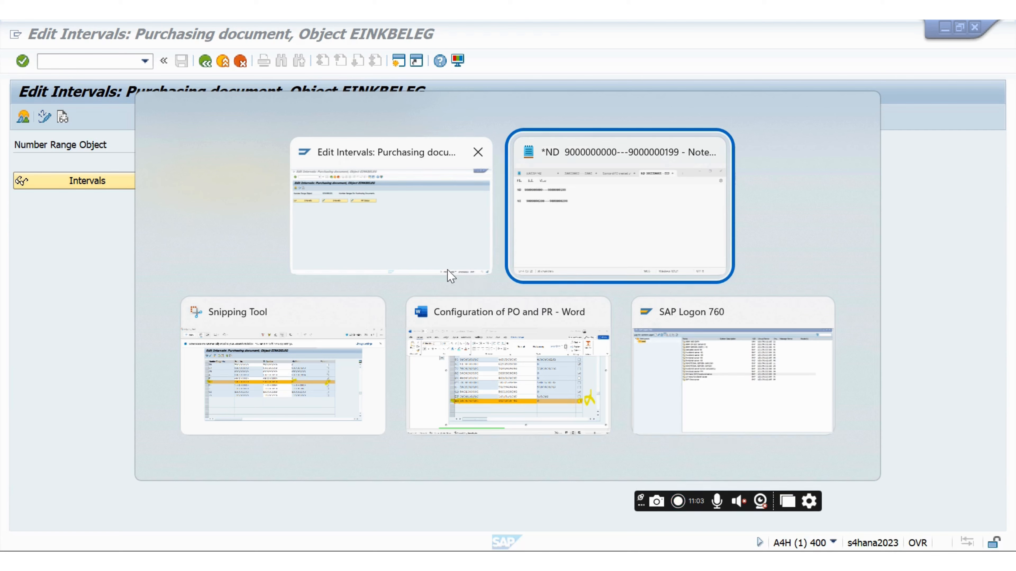
left_click(446, 325)
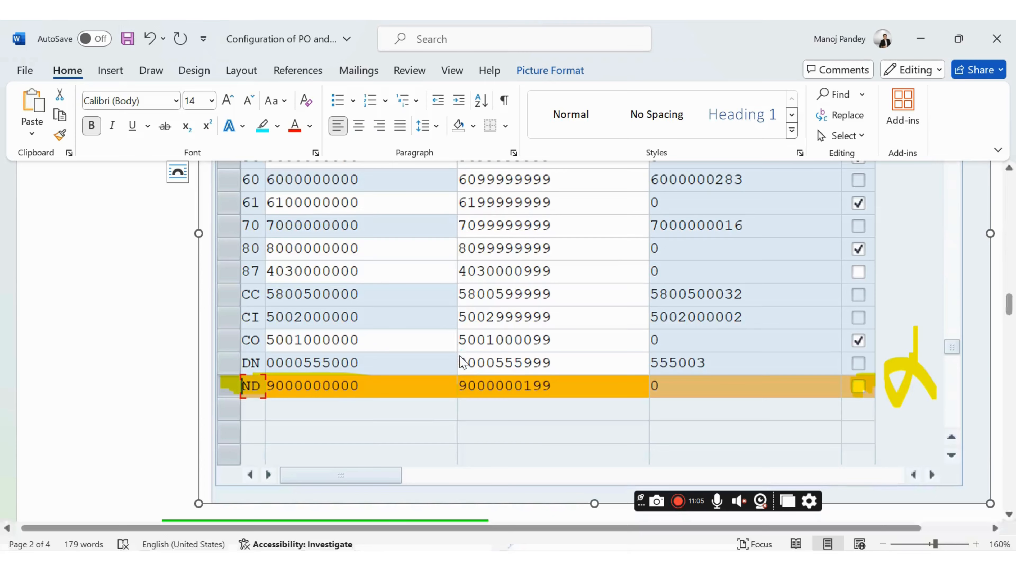
scroll(443, 327, "down", 3)
scroll(443, 327, "down", 8)
scroll(408, 325, "up", 7)
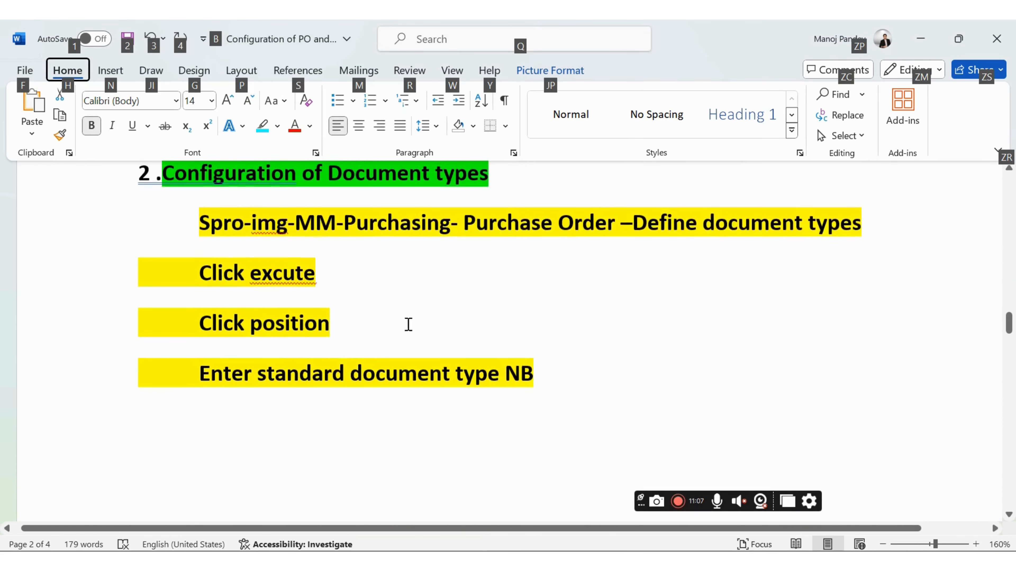
Prefix the heading "2 .Configuration of Document types" with the word Step
left_click(139, 352)
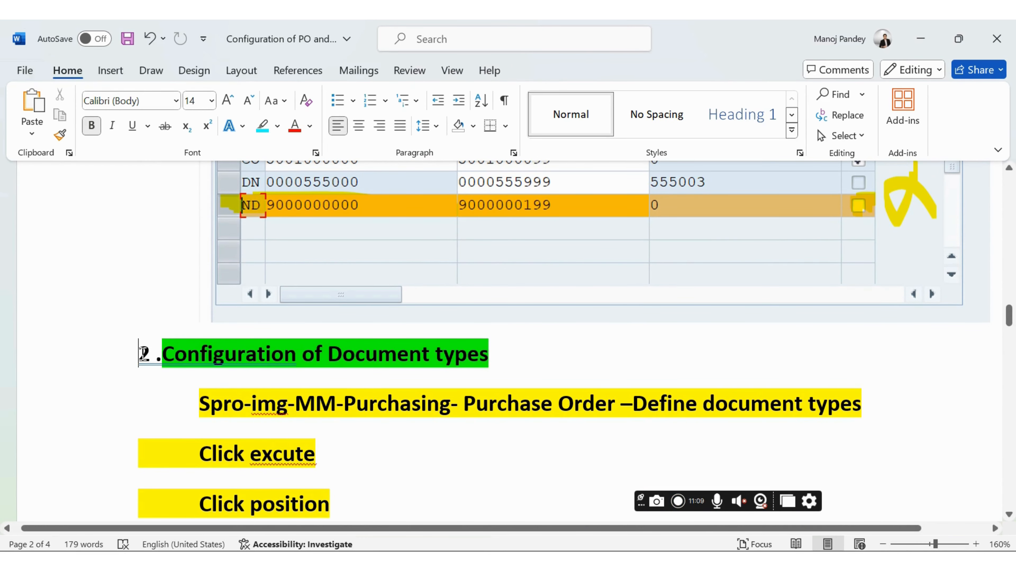
type("S")
type("tep")
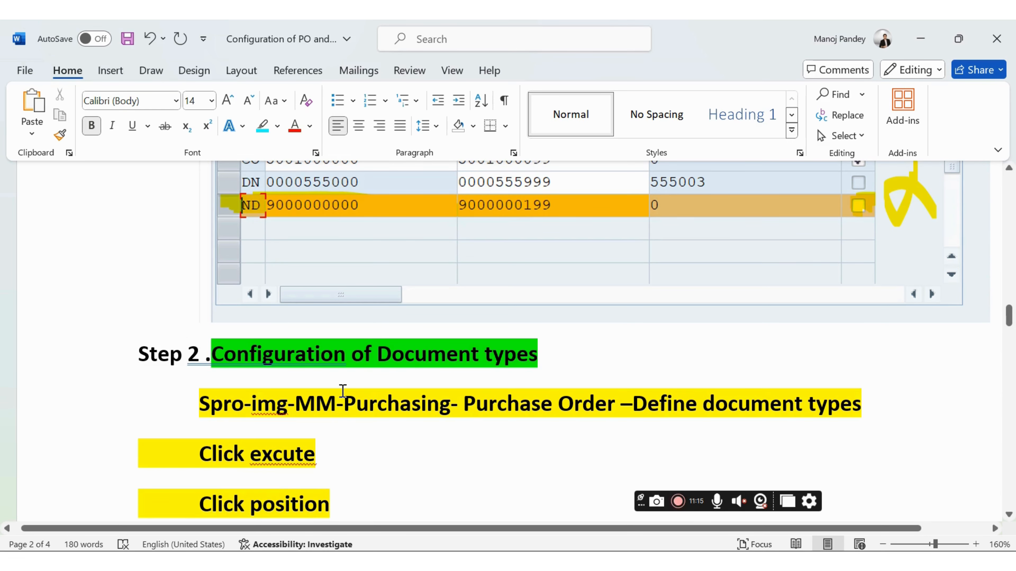
Switch back to SAP, leave the number range maintenance and run /nspro to open the customizing project screen
scroll(343, 391, "up", 1)
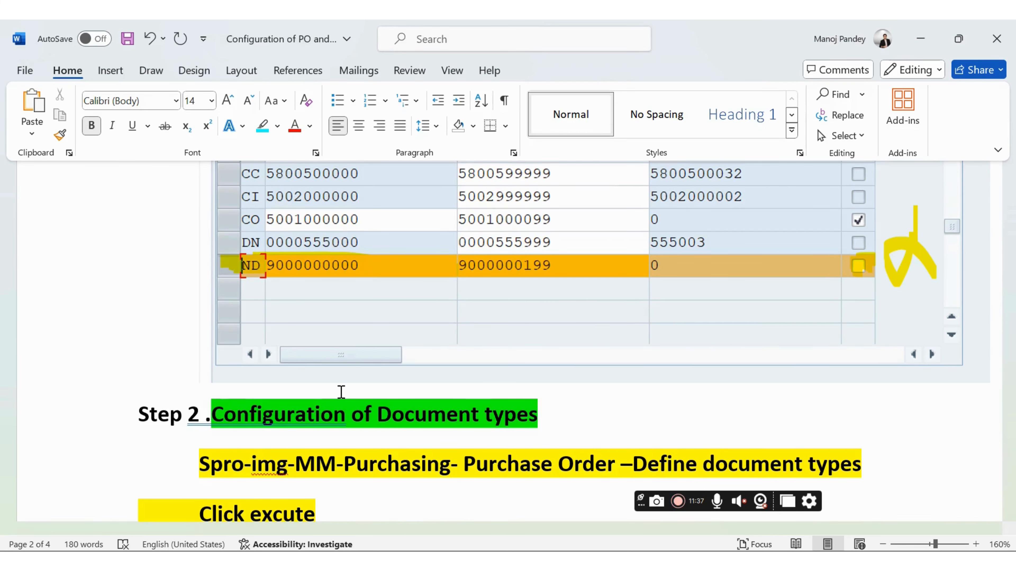
key("alt+Tab")
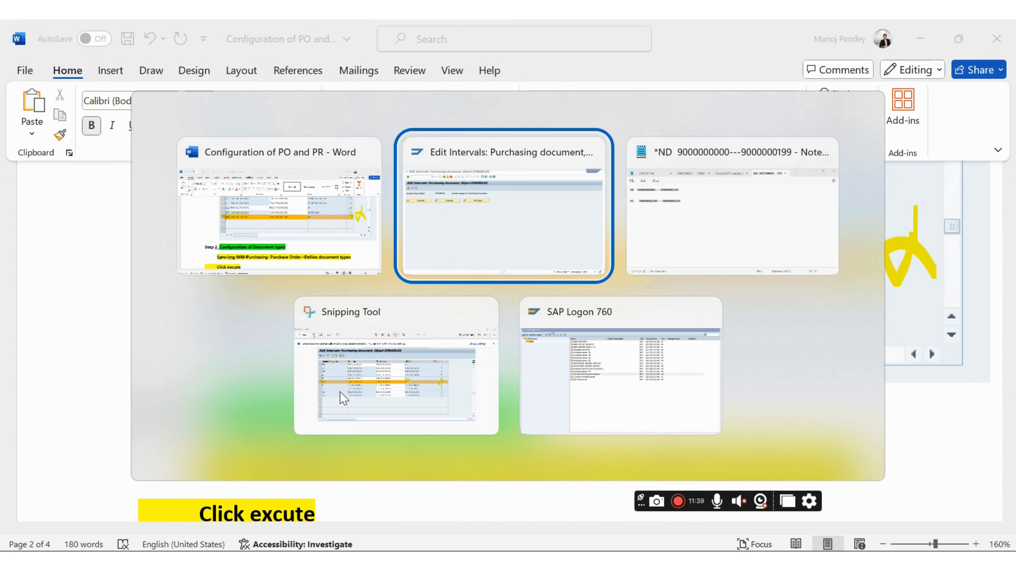
key("alt+Tab")
key("alt+shift+Tab")
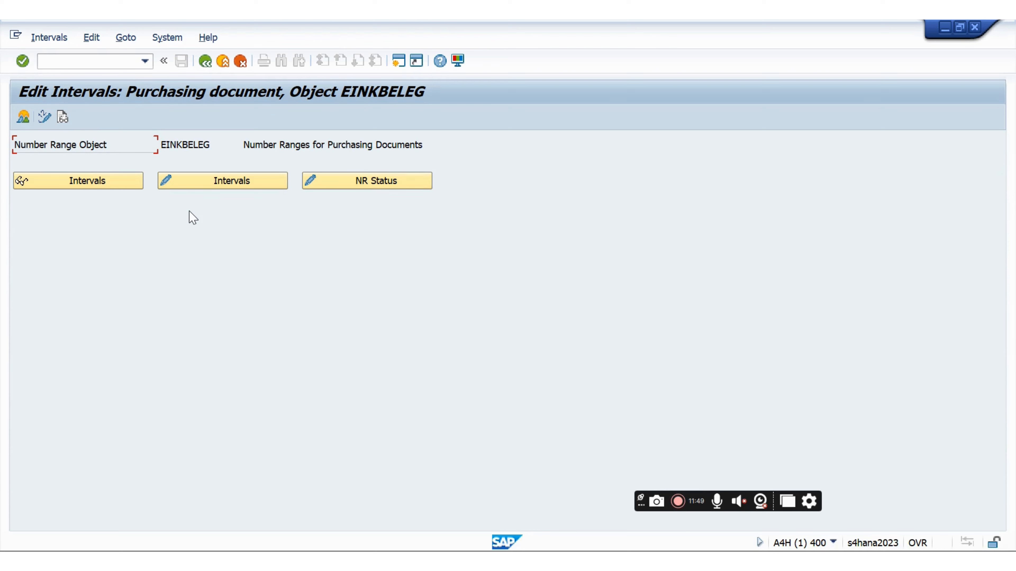
left_click(205, 61)
left_click(113, 65)
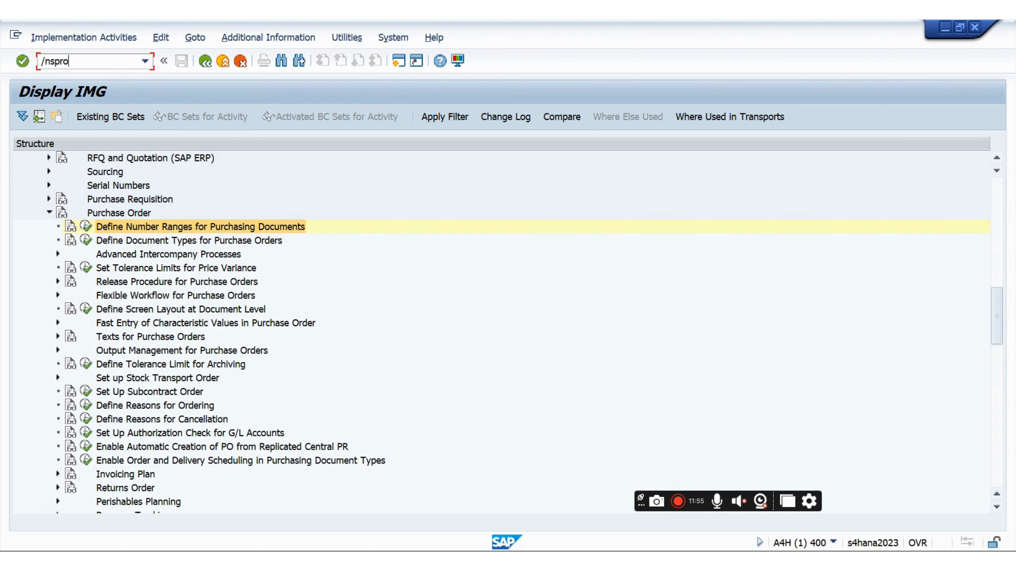
key("Return")
Switch to the Word document to check the Define document types path in Step 2
key("alt+Tab")
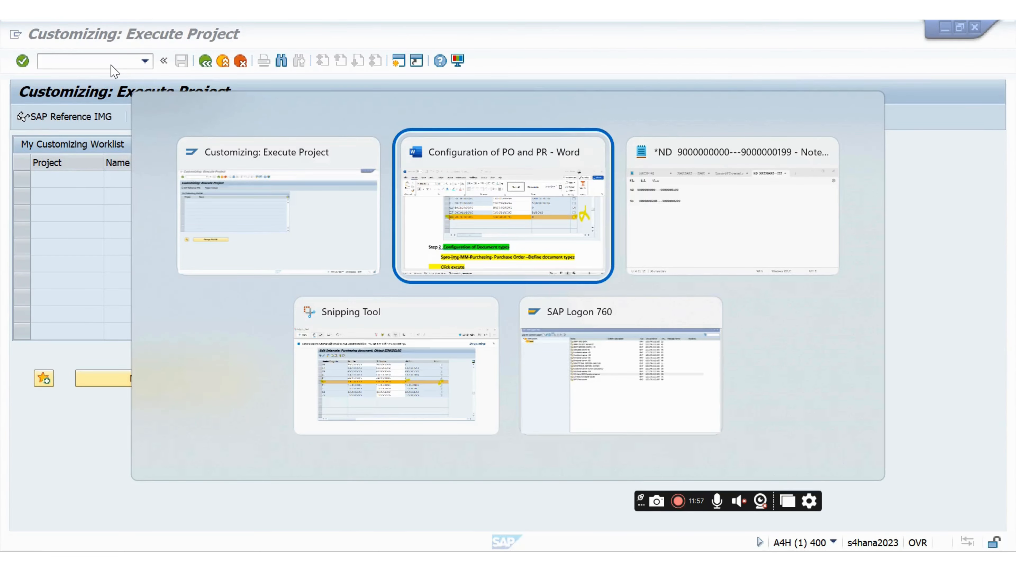
scroll(134, 130, "down", 3)
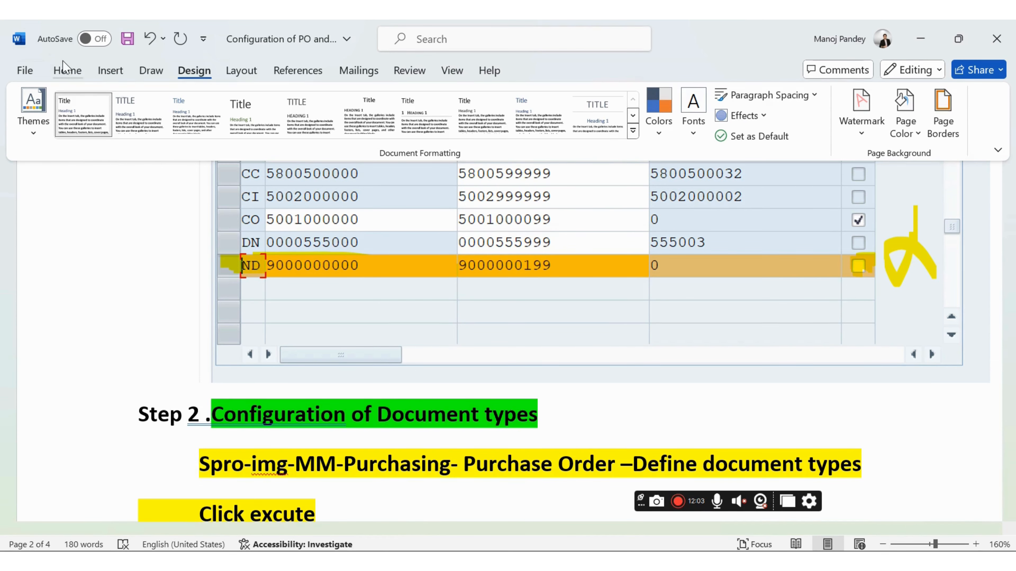
left_click(64, 69)
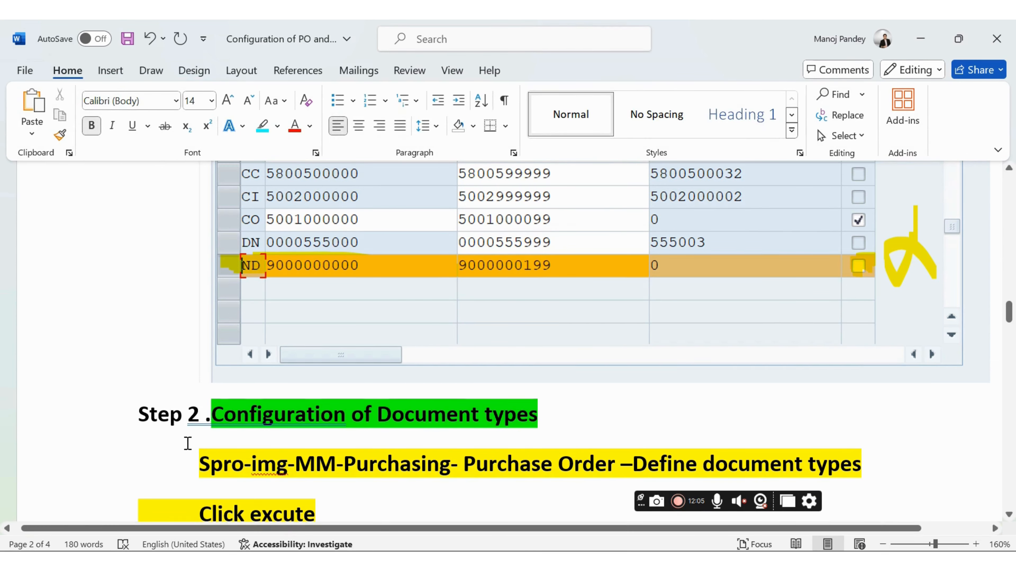
Prefix the Define document types path line in Step 2 with "Path -" and highlight the whole line in turquoise
type("Path")
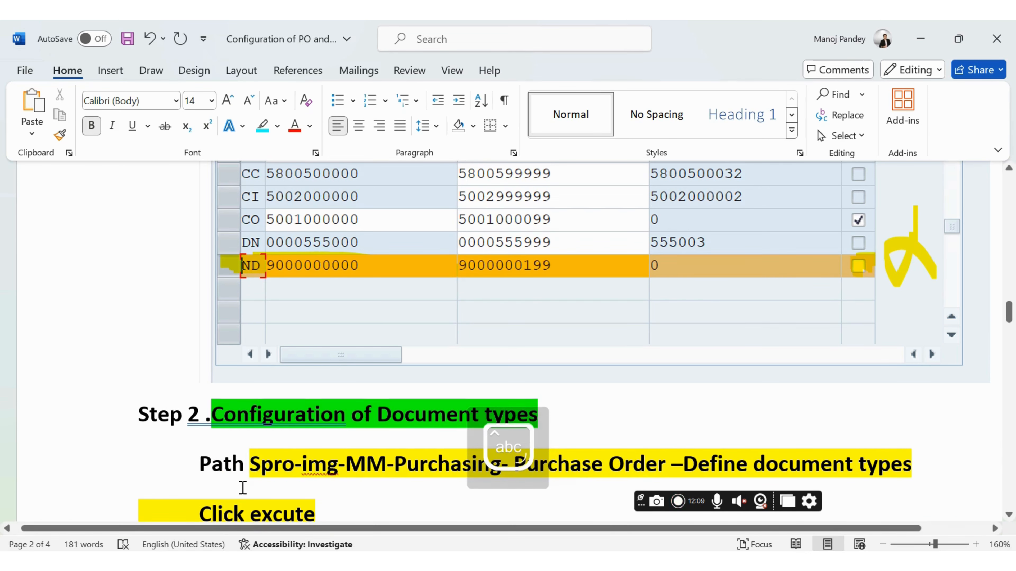
type(" -")
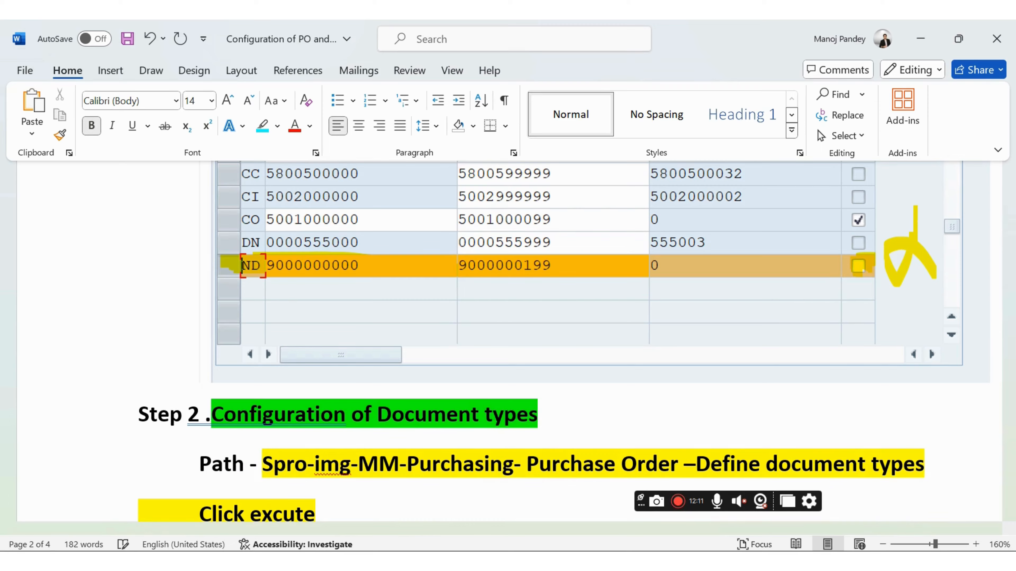
scroll(242, 265, "down", 4)
scroll(233, 381, "up", 1)
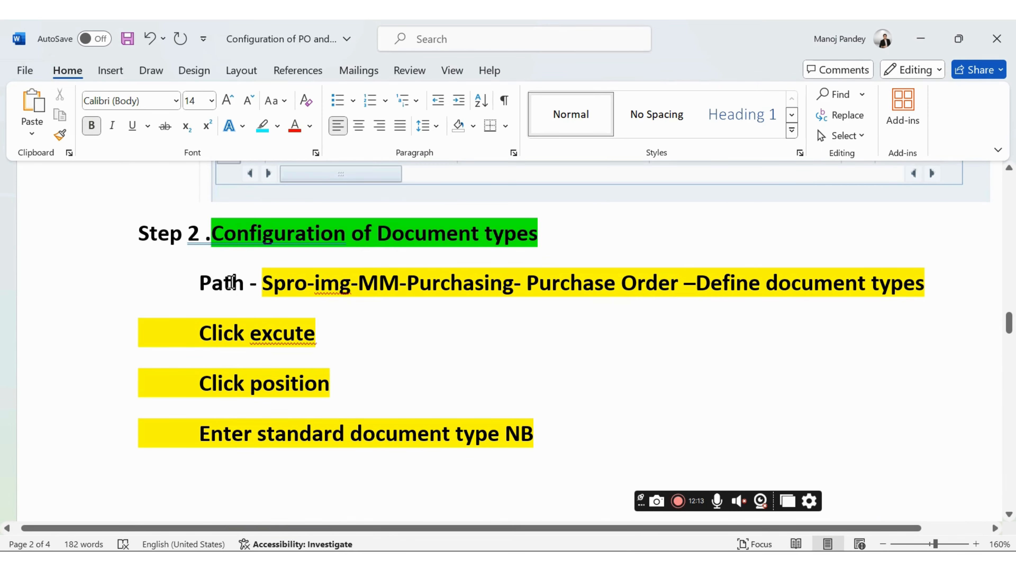
left_click_drag(200, 283, 931, 283)
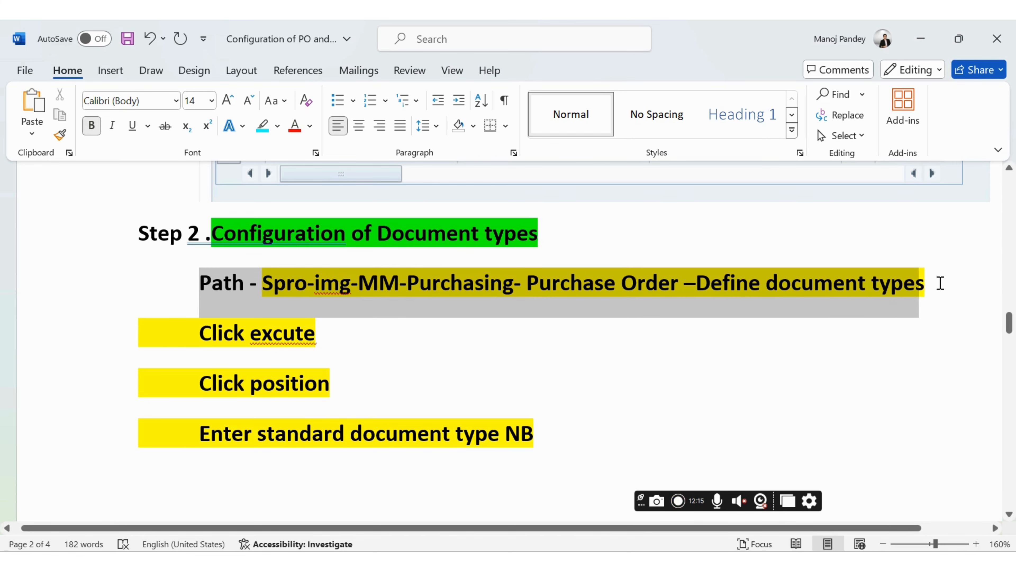
left_click(671, 256)
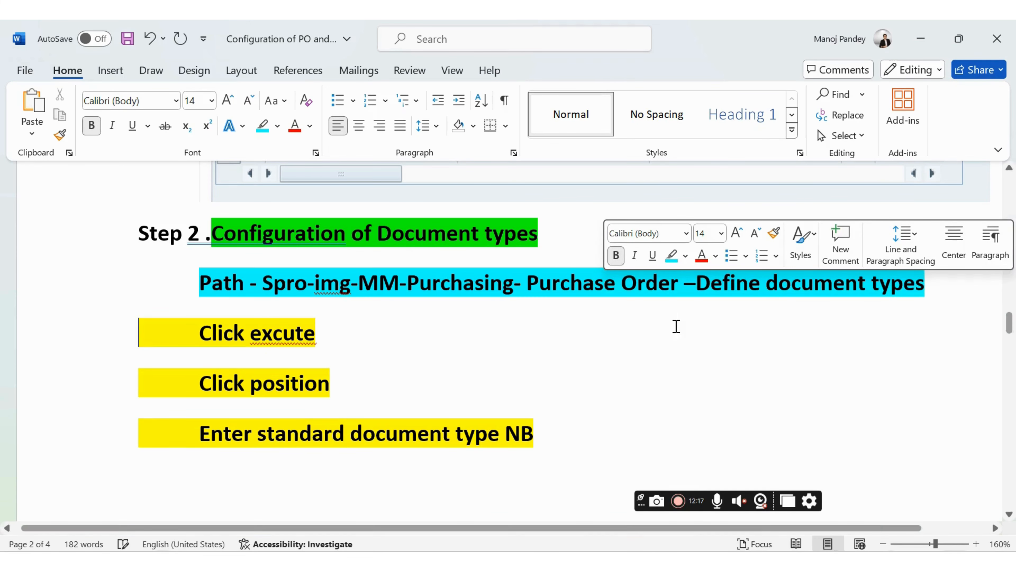
Switch to SAP and, in the SAP Reference IMG, open Define Document Types for Purchase Orders under Materials Management, Purchasing, Purchase Order
key("alt+Tab")
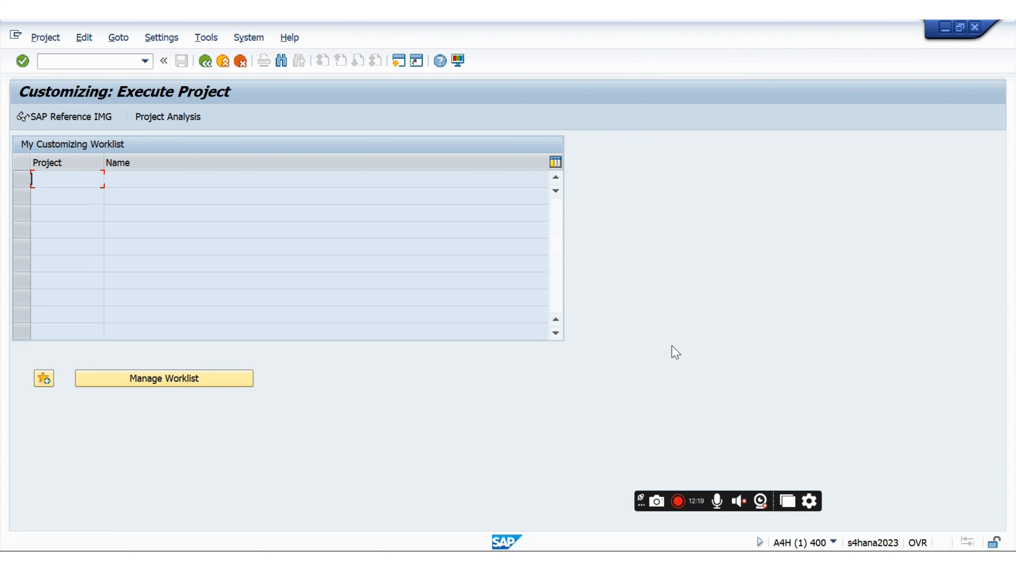
left_click(69, 122)
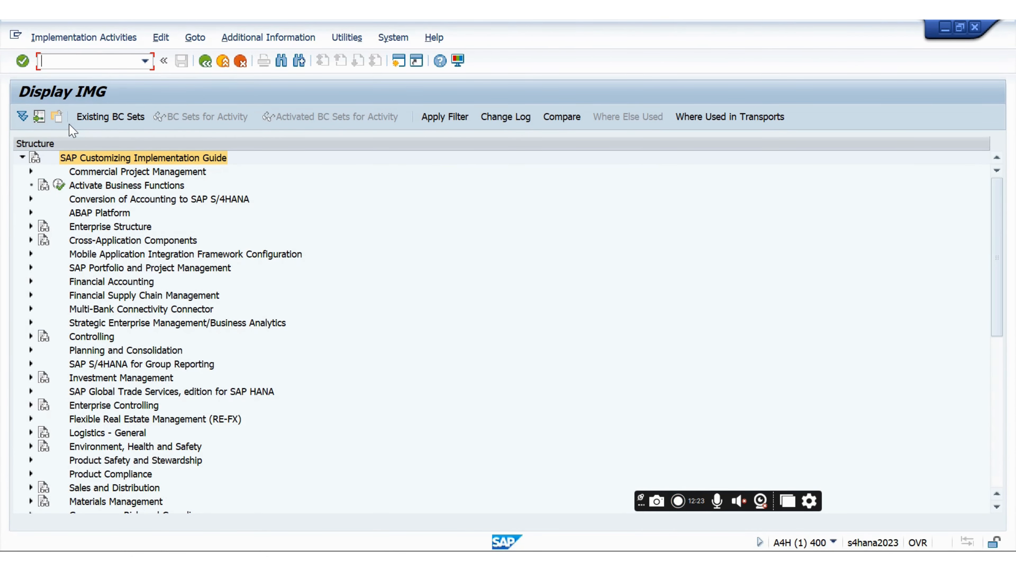
scroll(66, 480, "down", 2)
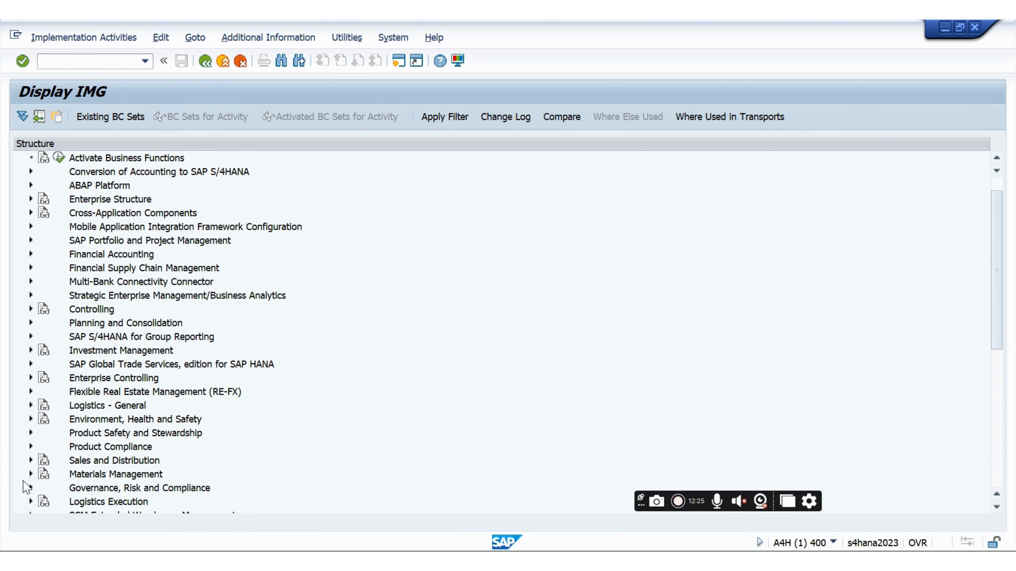
left_click(31, 474)
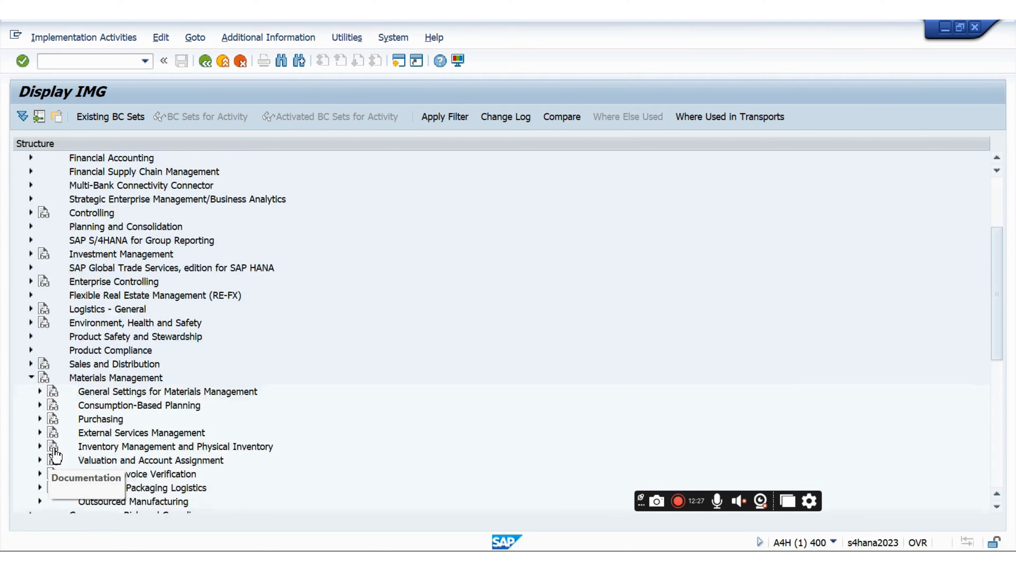
left_click(40, 419)
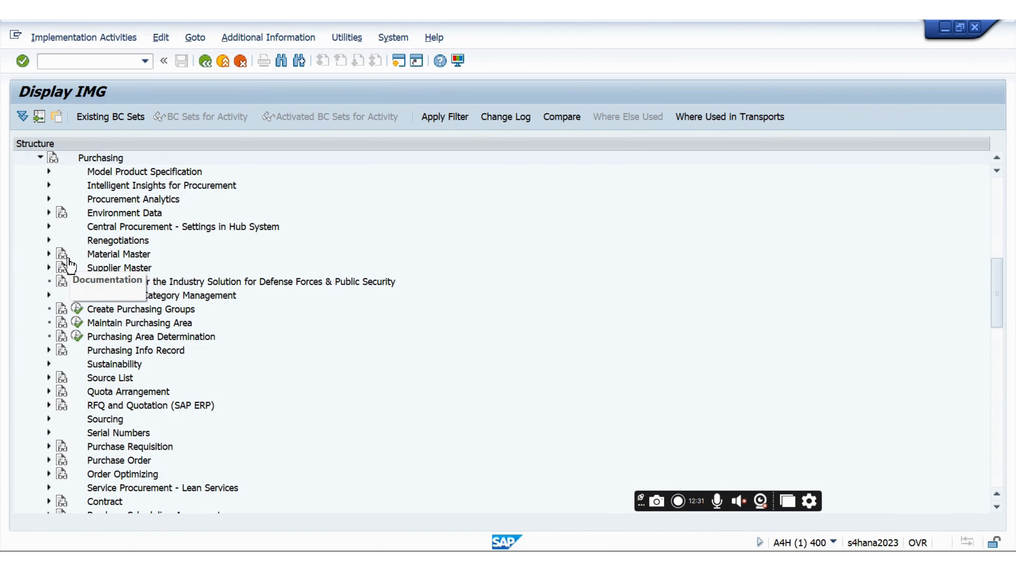
scroll(77, 259, "down", 1)
scroll(76, 257, "down", 1)
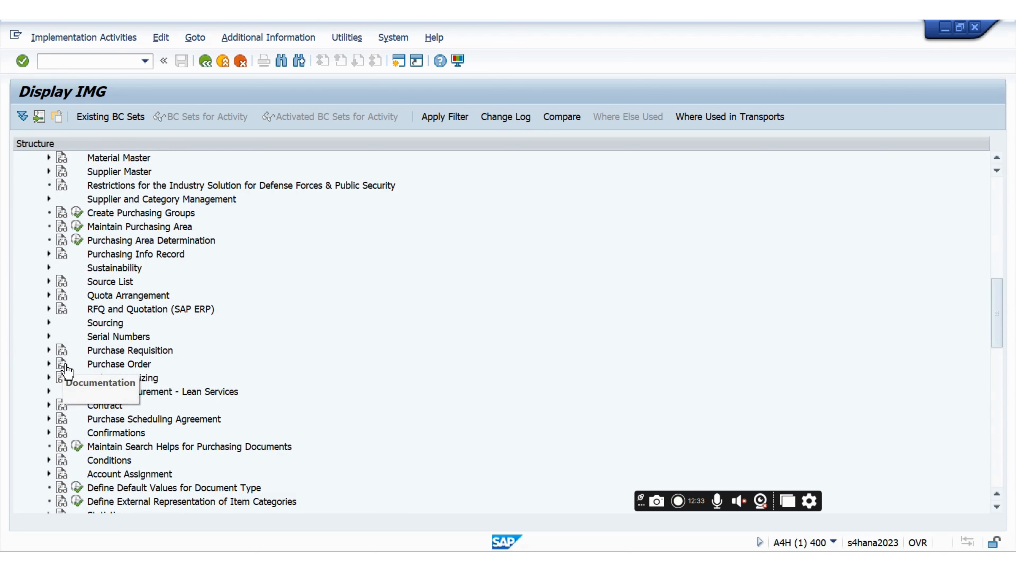
left_click(48, 364)
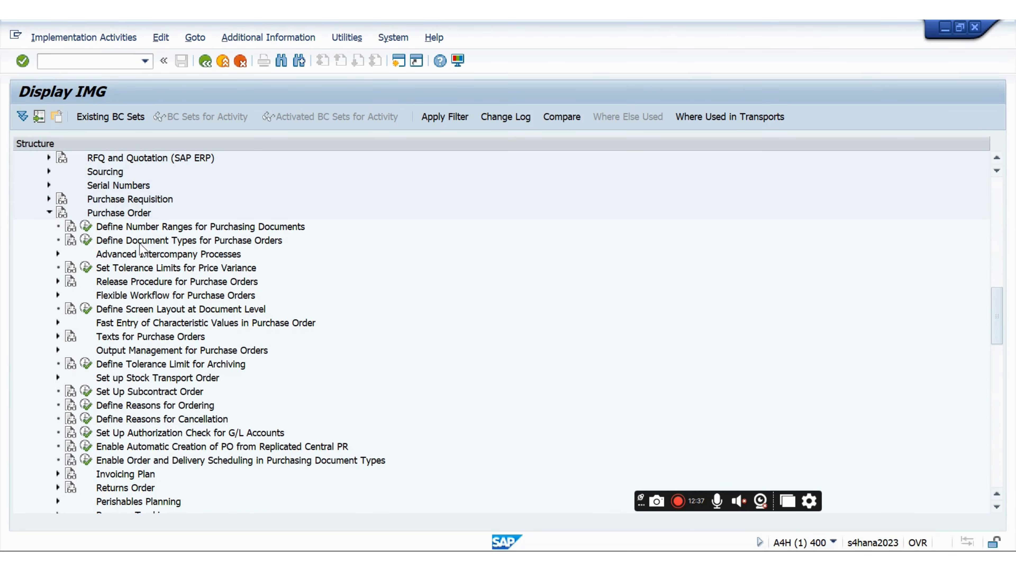
left_click(88, 242)
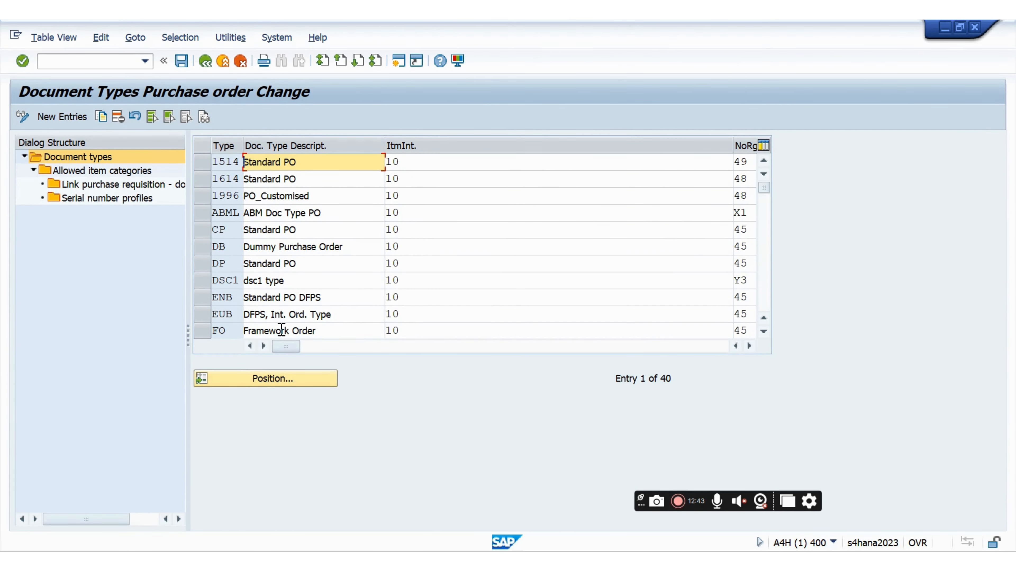
Position the purchase order document types table at document type NB
left_click(249, 387)
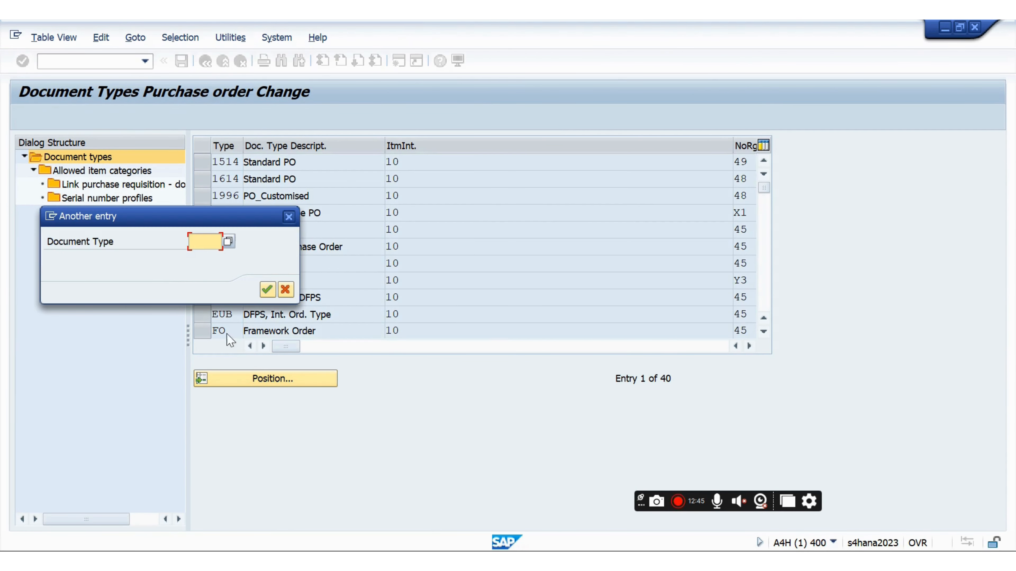
type("nb")
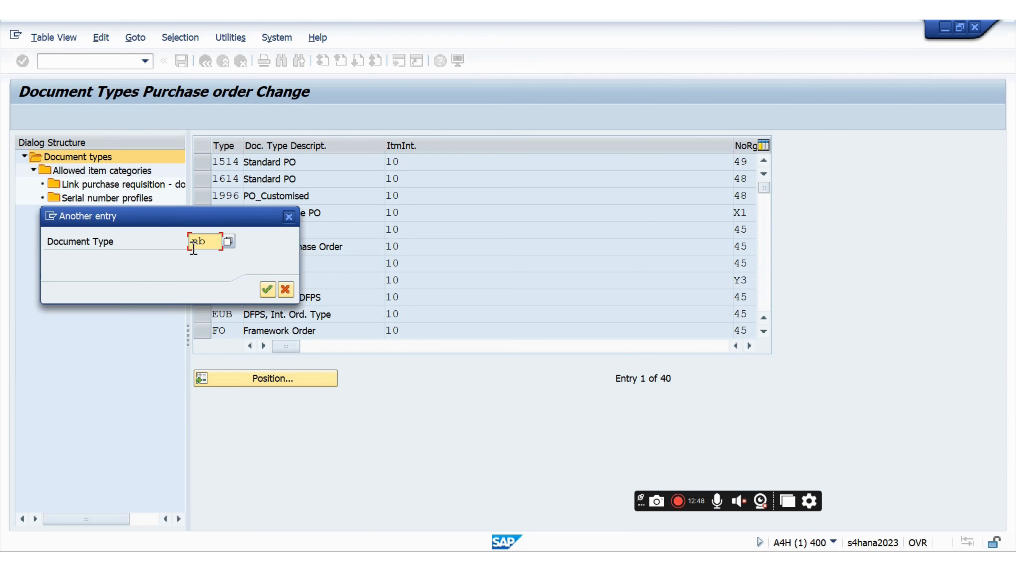
key("Return")
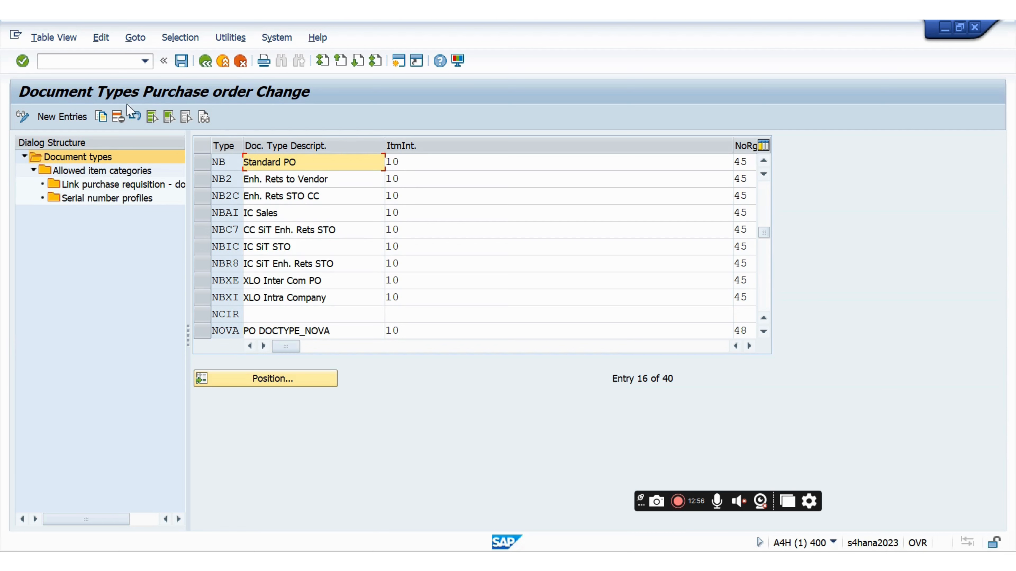
Run /ome21n to open Create Purchase Order in a new session and examine the available order types
left_click(97, 62)
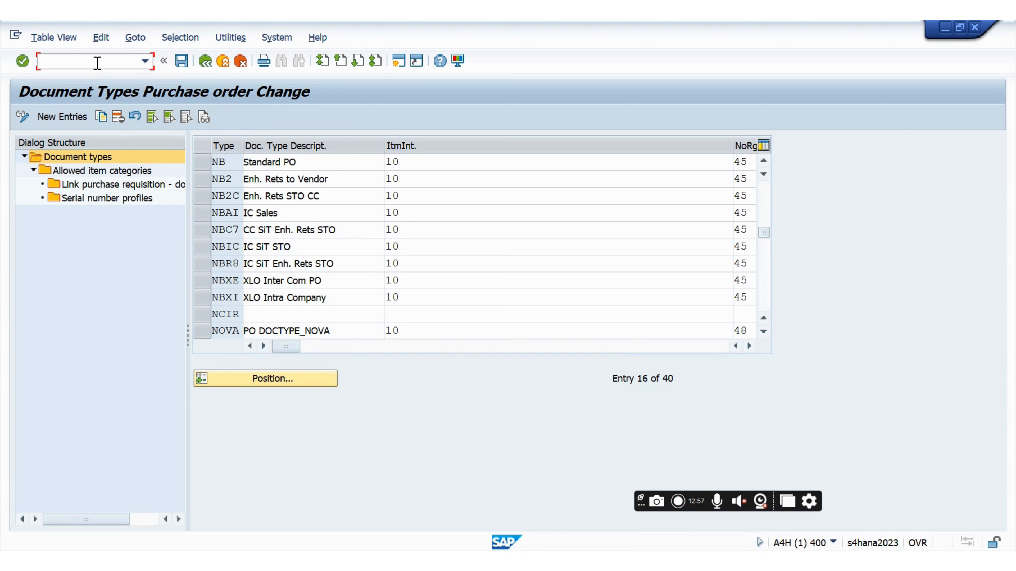
type("/ome21n")
key("Return")
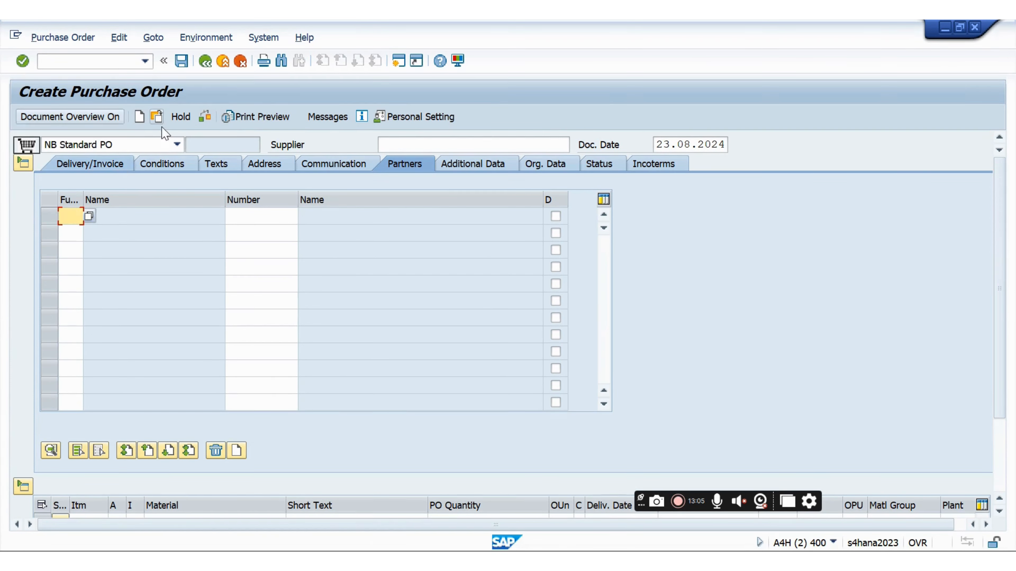
left_click(113, 120)
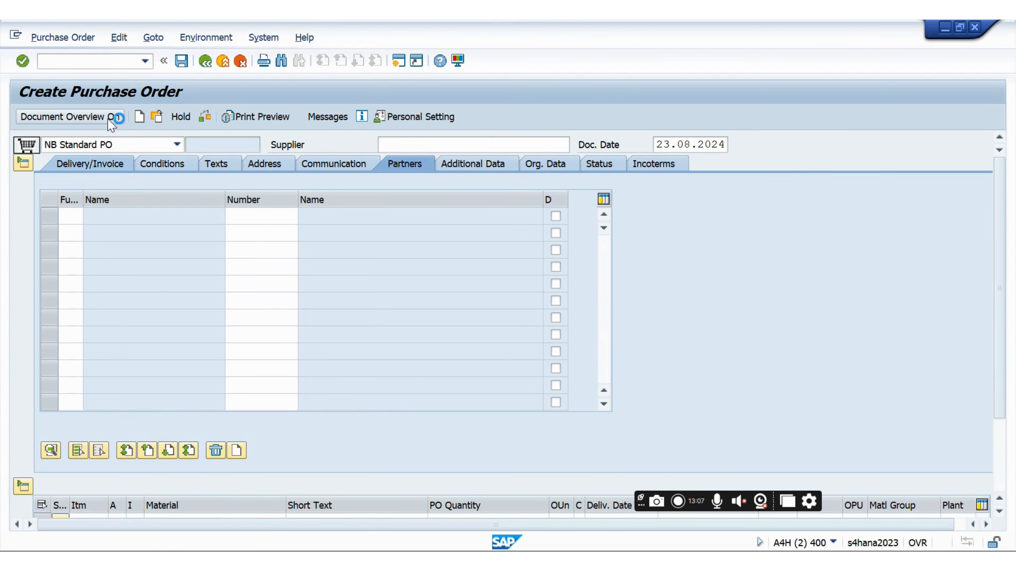
left_click(100, 122)
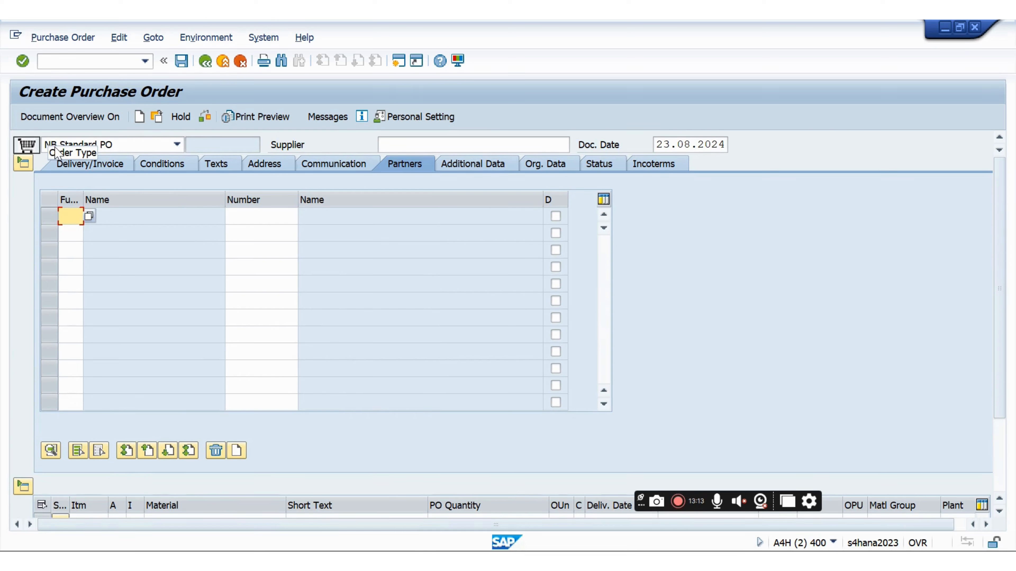
left_click(175, 145)
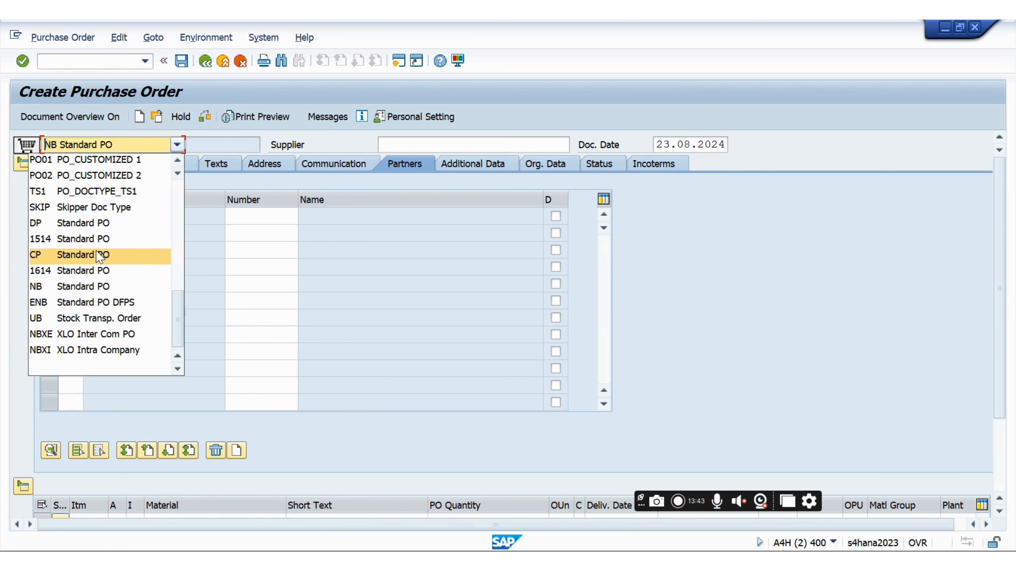
left_click(199, 185)
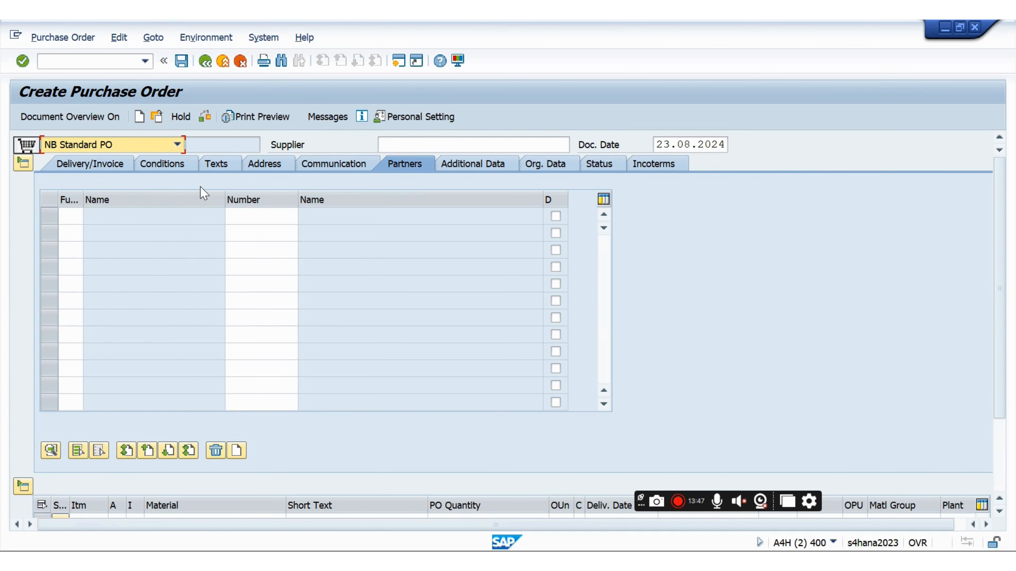
Return to the Document Types Purchase order Change window and position the table at document type NB again
key("alt+Tab")
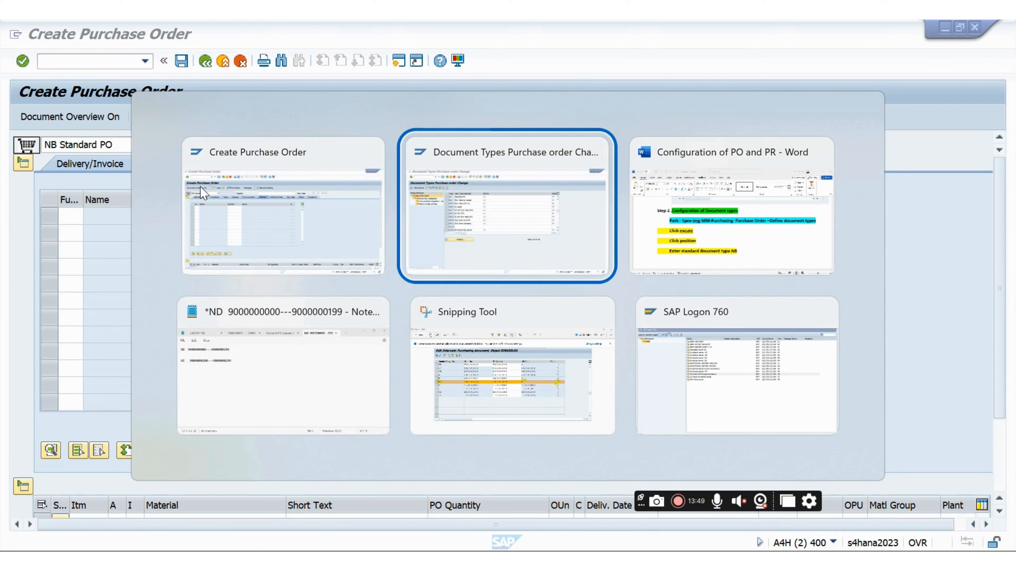
left_click(201, 187)
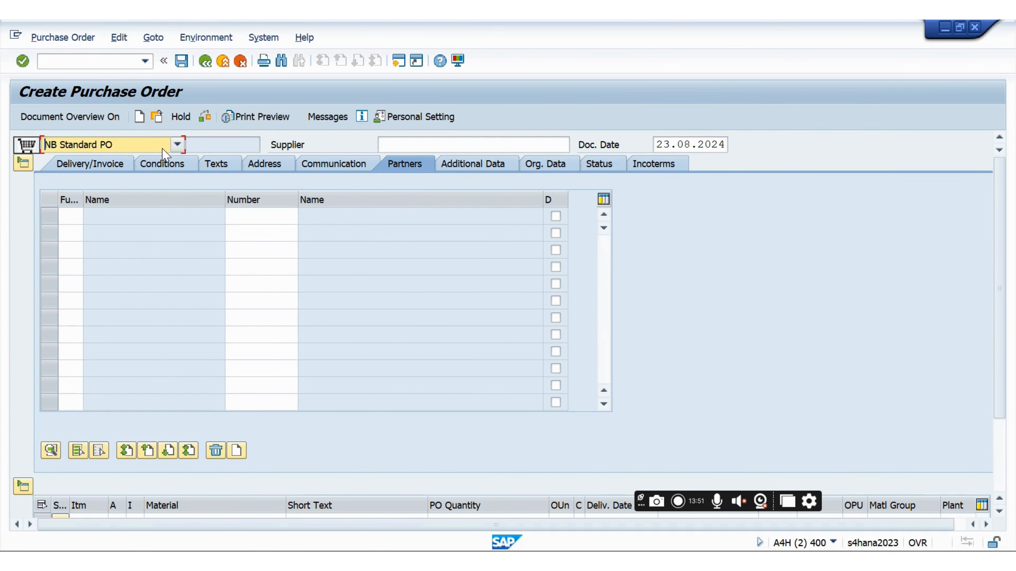
key("alt+Tab")
key("Tab")
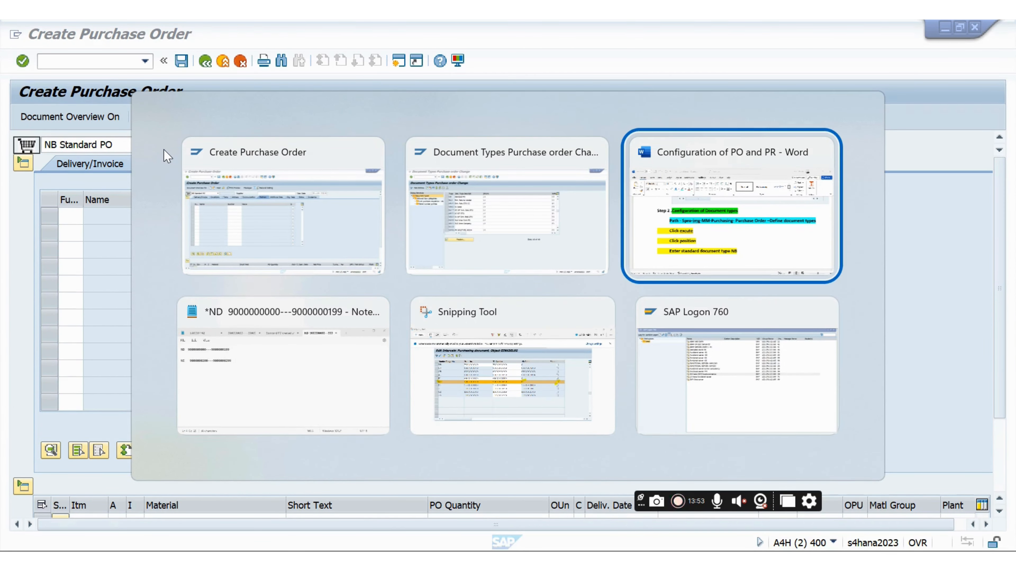
key("shift+Tab")
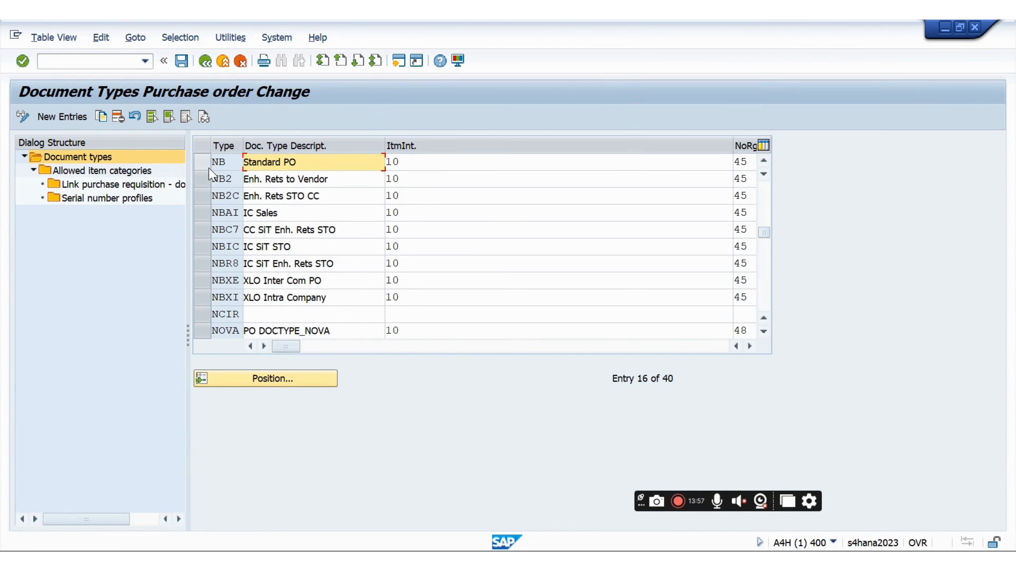
left_click(242, 382)
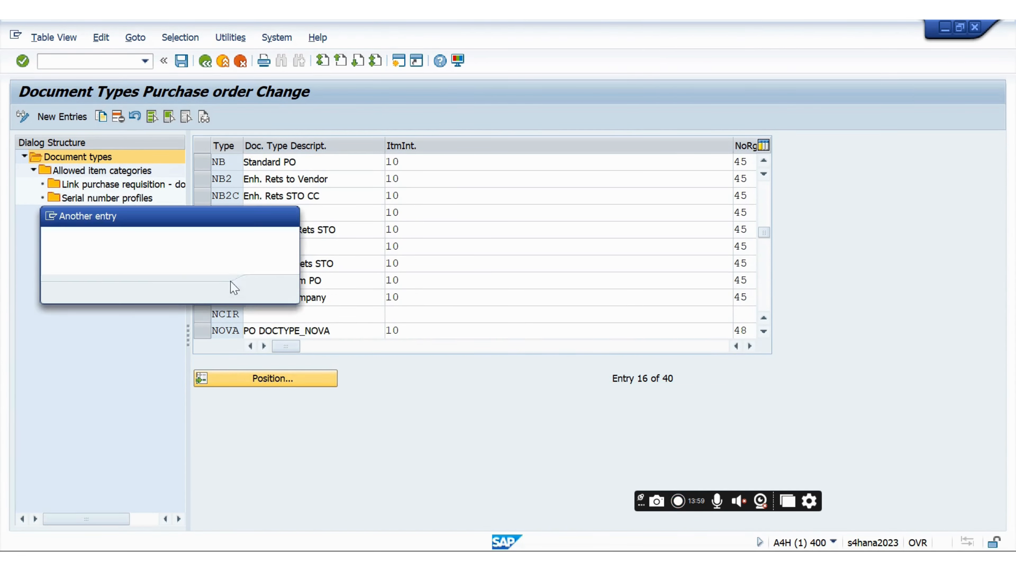
type("NB")
key("Return")
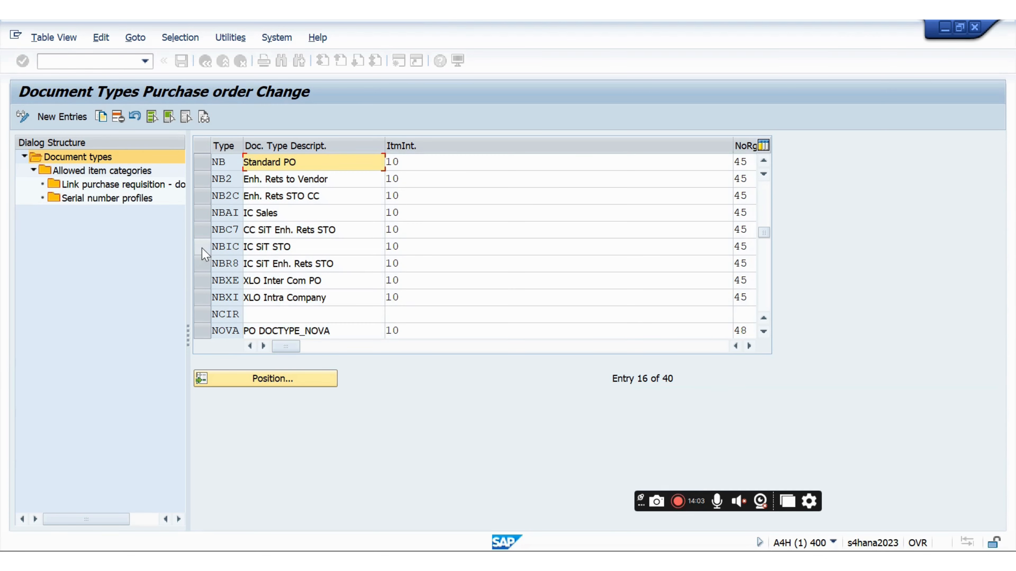
Copy the NB Standard PO entry and set the copy's document type to DNB
left_click(196, 162)
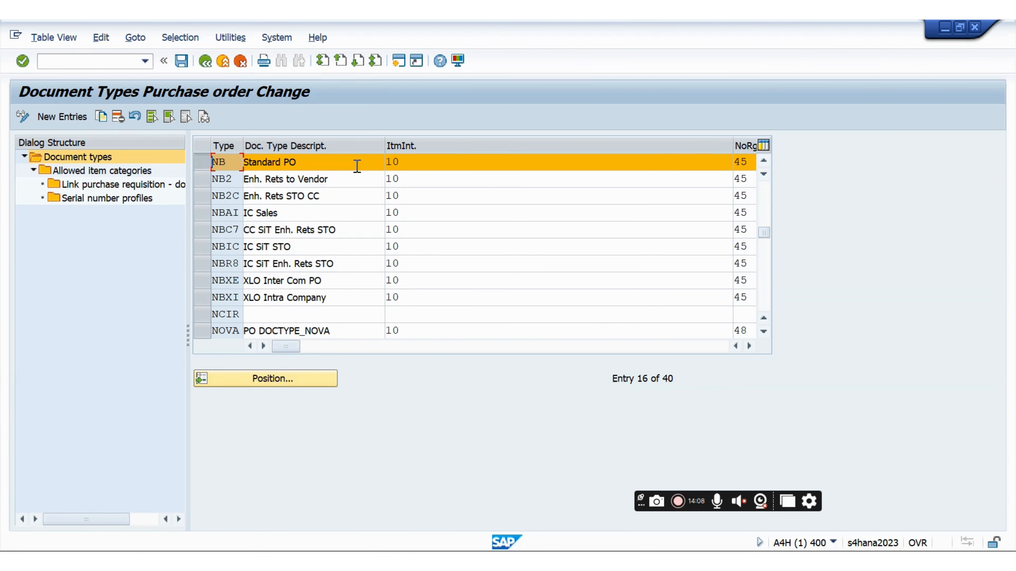
left_click(102, 117)
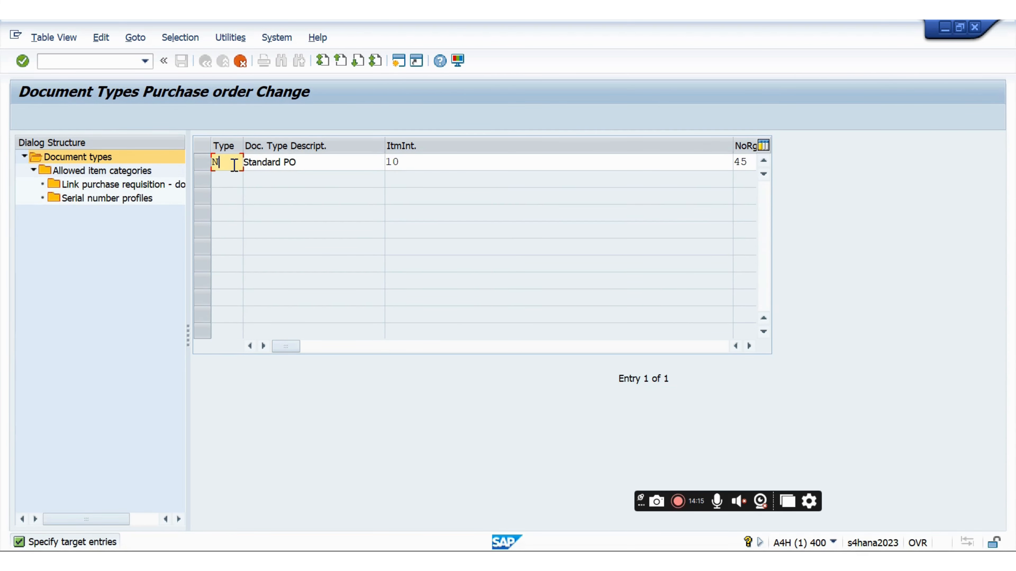
key("BackSpace")
key("BackSpace")
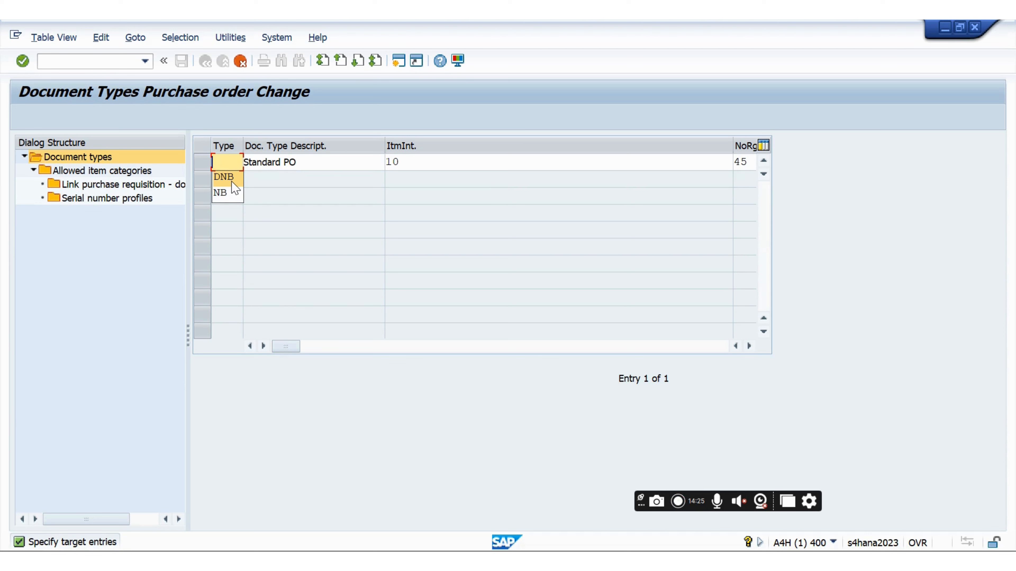
left_click(231, 183)
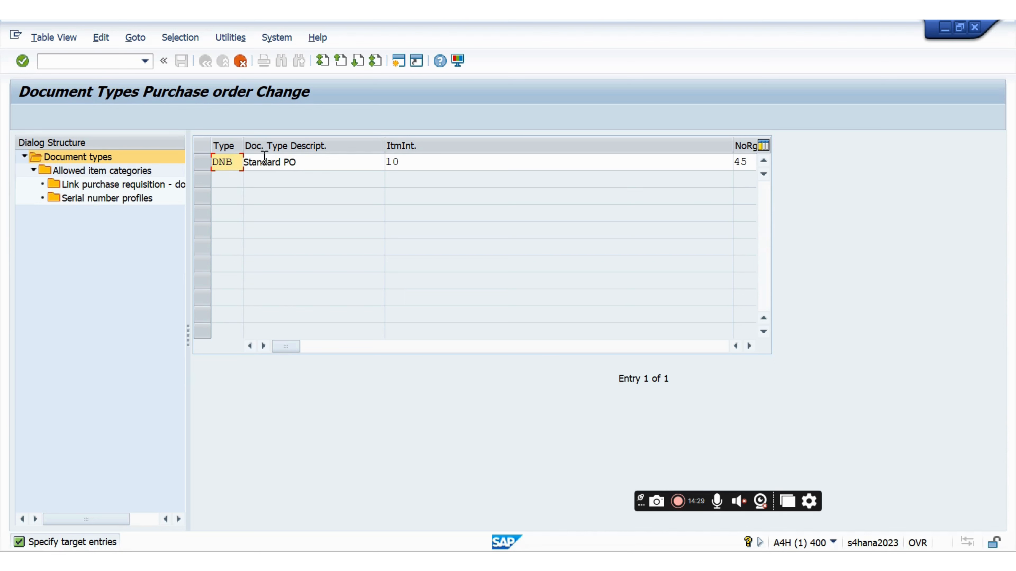
Replace the description of the DNB document type with Domestic PO
left_click(304, 162)
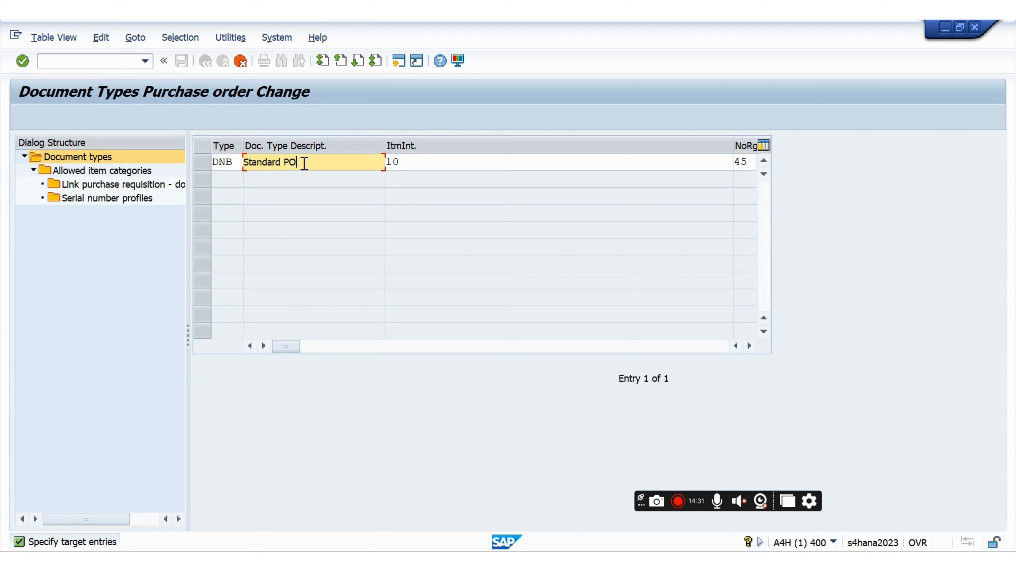
key("BackSpace")
key("BackSpace")
key("BackSpace")
key("BackSpace")
key("BackSpace")
key("BackSpace")
key("BackSpace")
key("BackSpace")
key("BackSpace")
key("BackSpace")
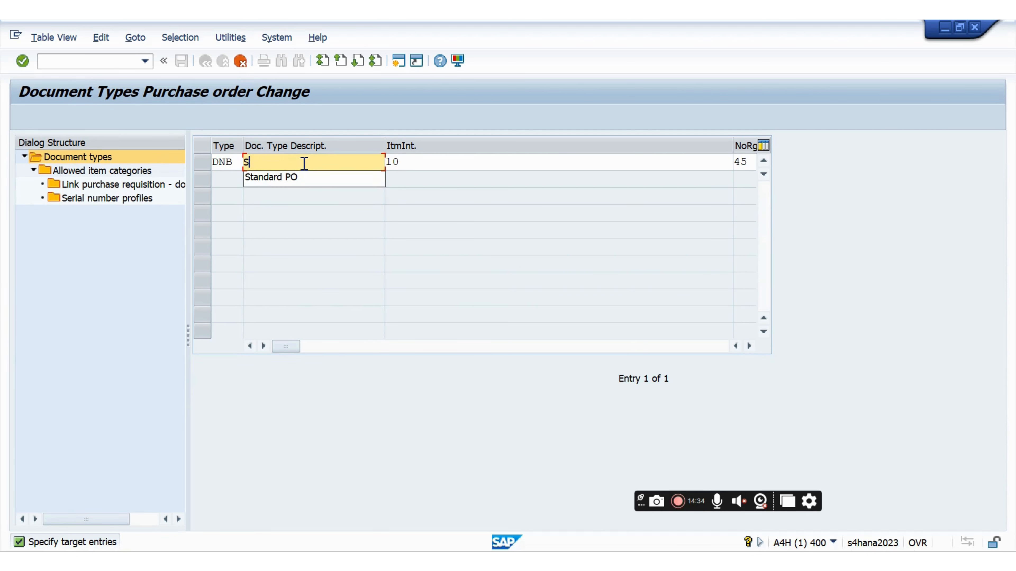
left_click(300, 181)
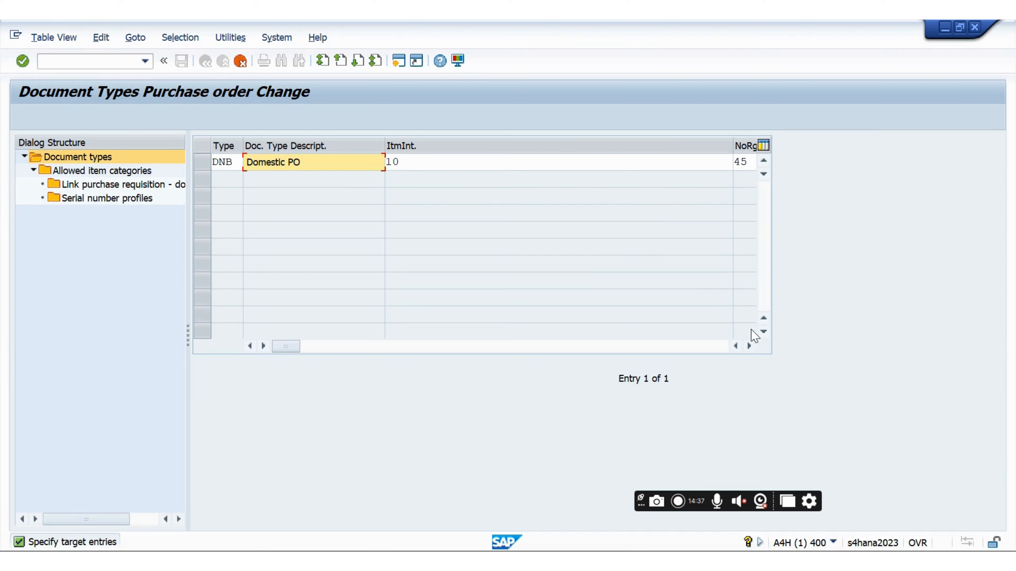
Set the internal number range of document type DNB to ND
left_click(749, 346)
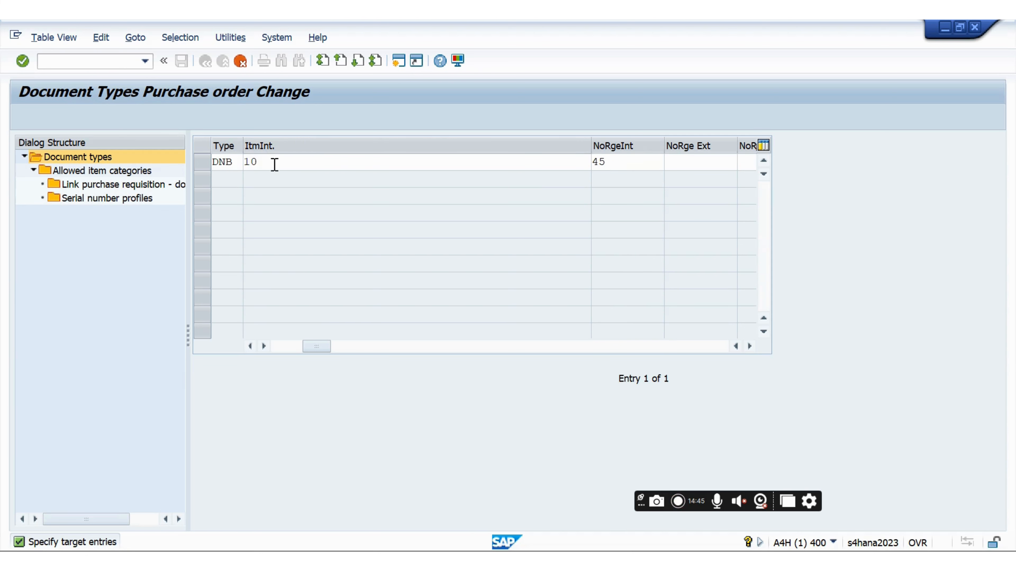
left_click(612, 164)
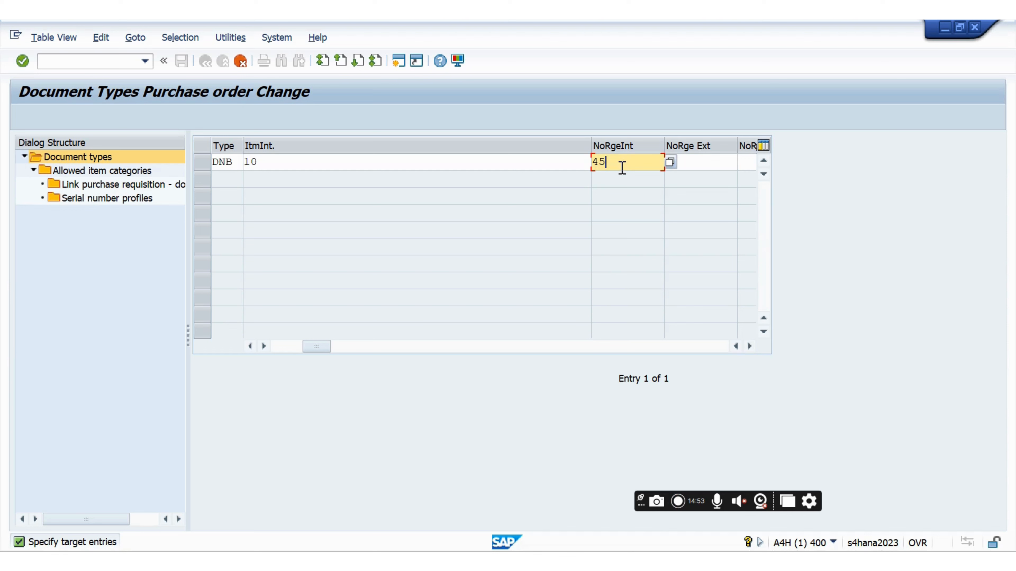
key("BackSpace")
key("BackSpace")
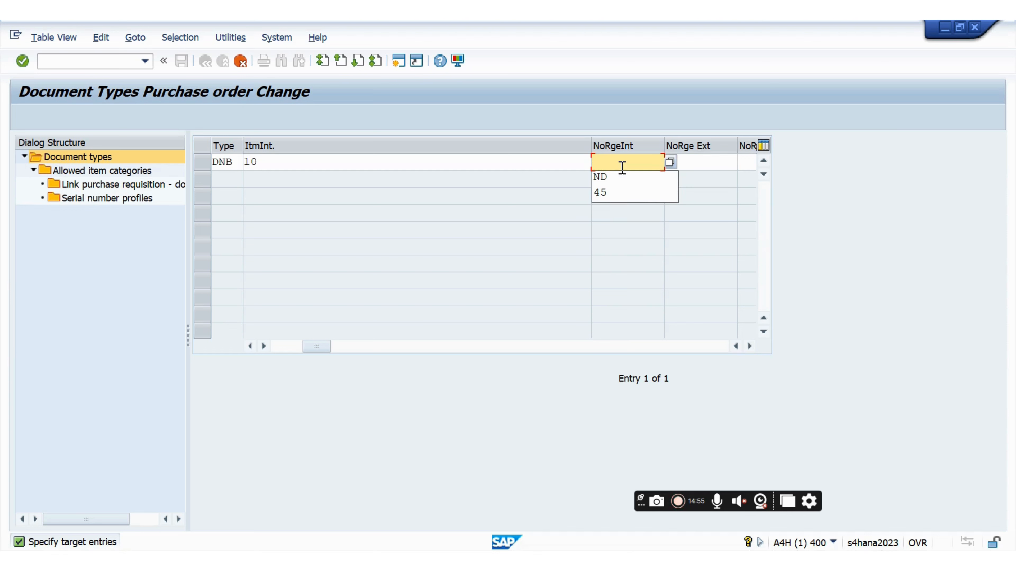
left_click(606, 183)
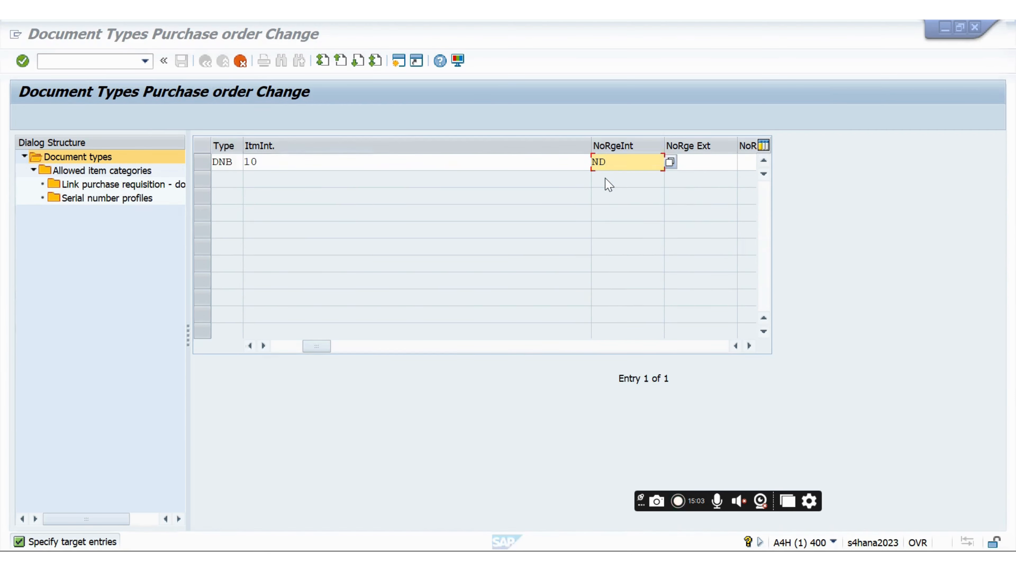
Check the ND number range interval in the Notepad notes and compare it with the DNB entry in SAP
key("alt+Tab")
key("alt+Tab")
key("alt+Tab")
key("alt+Tab")
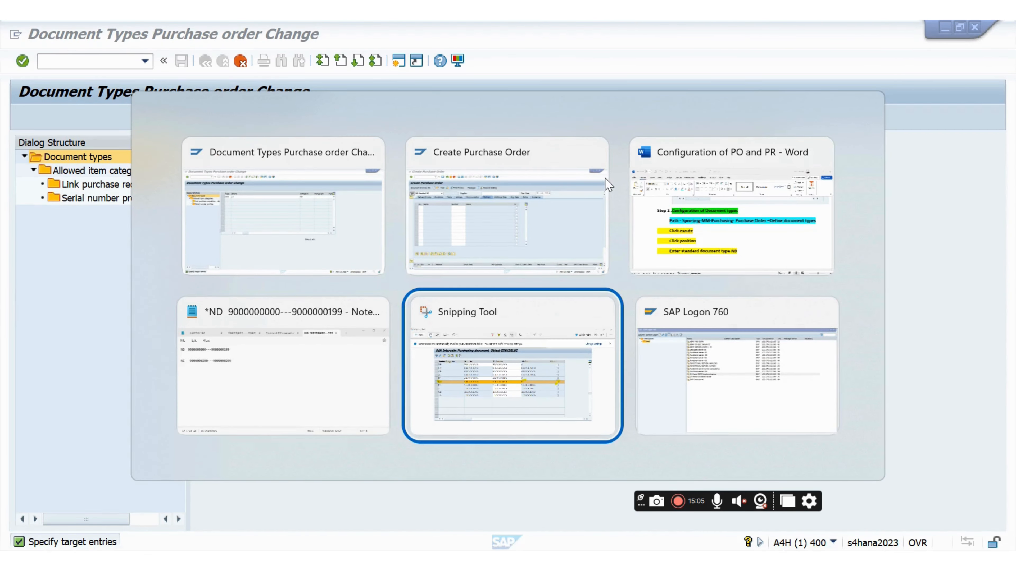
key("alt+Tab")
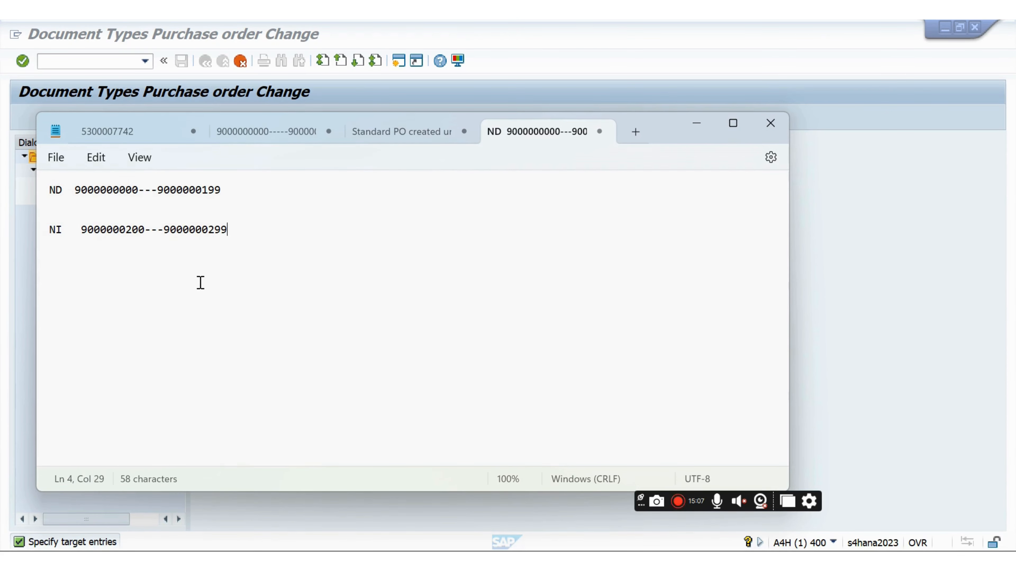
double_click(55, 191)
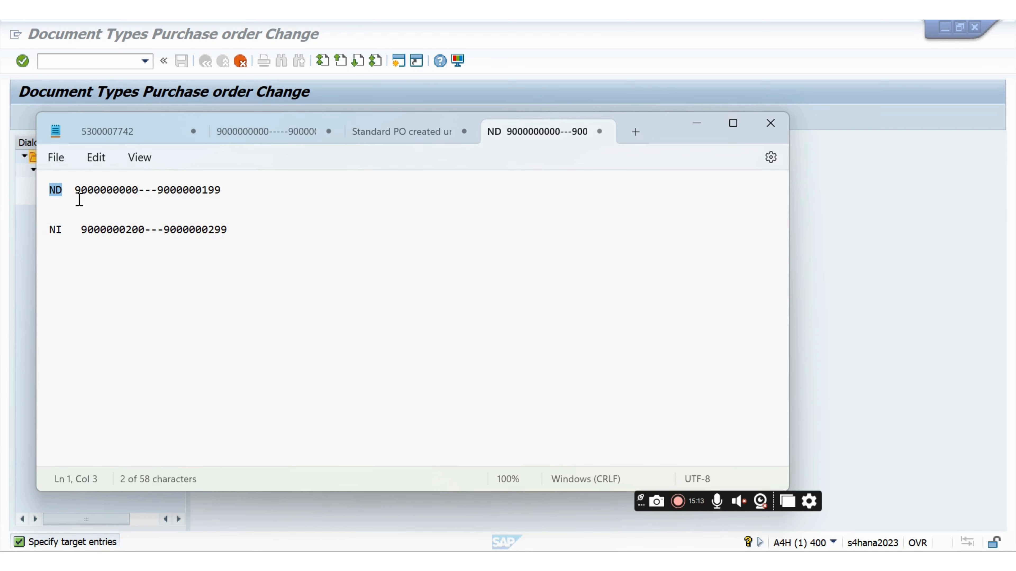
key("alt+Tab")
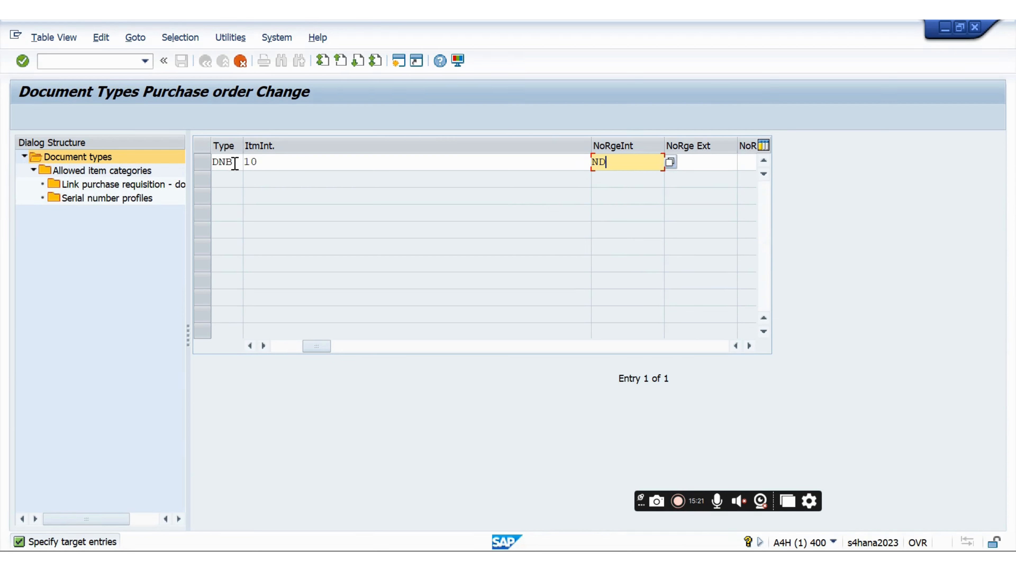
left_click_drag(234, 164, 206, 164)
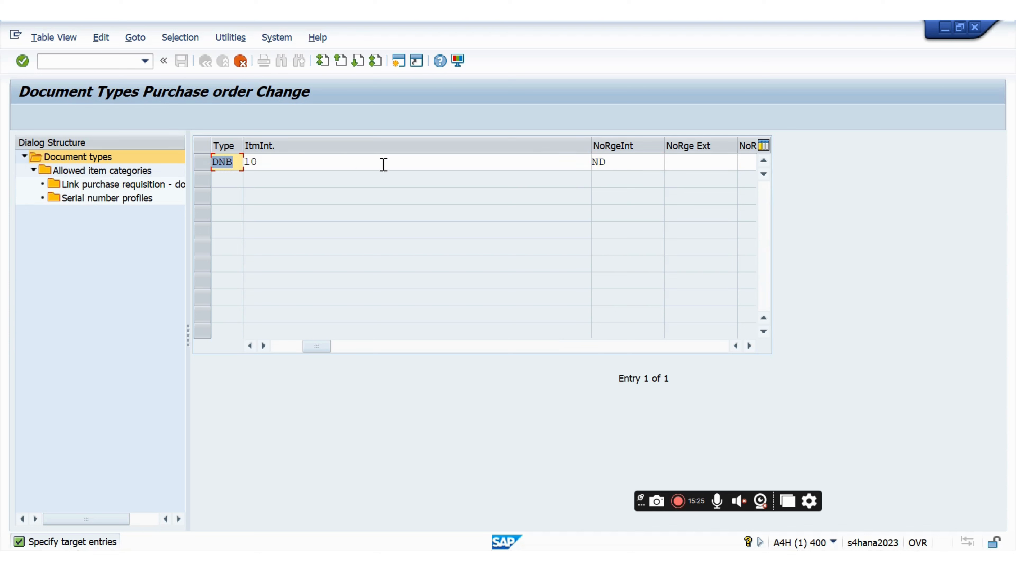
Try ND as the external number range of document type DNB
left_click(683, 167)
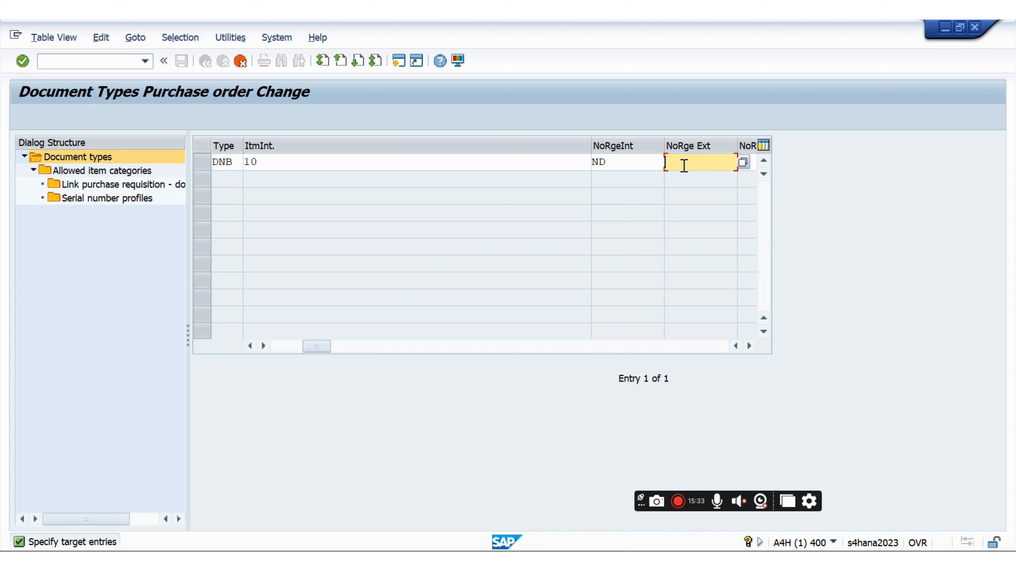
key("Caps_Lock")
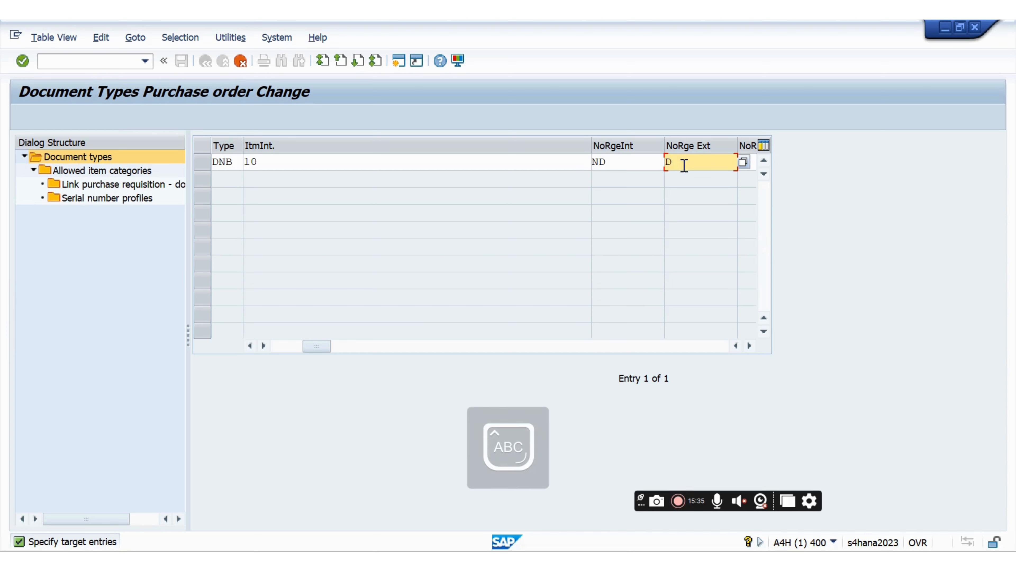
key("BackSpace")
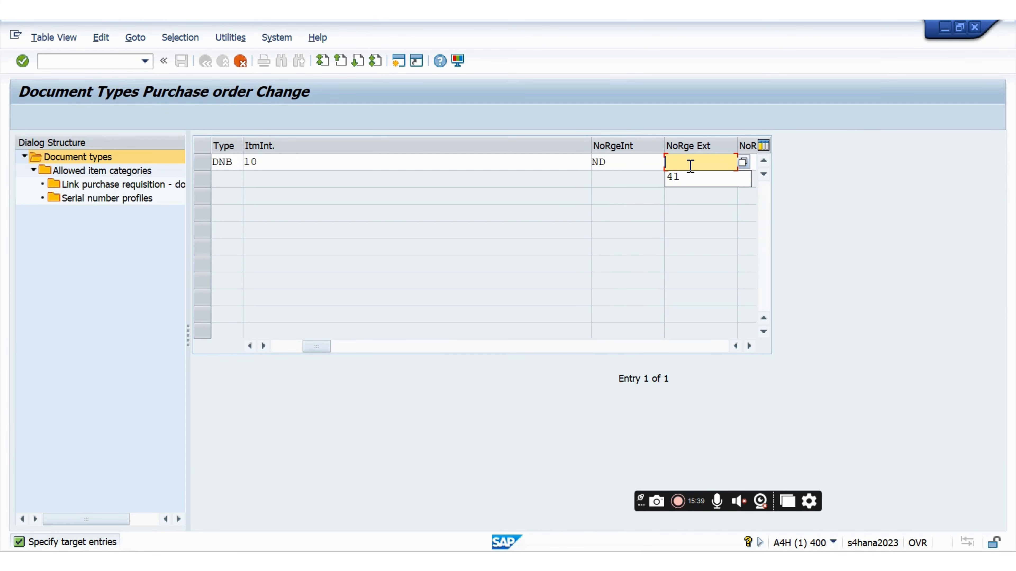
type("ND")
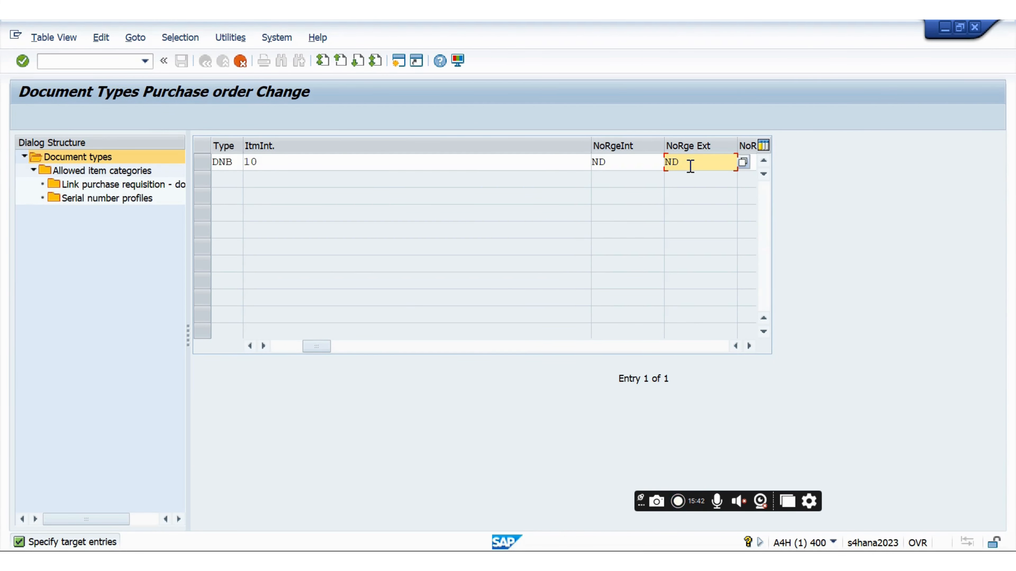
key("alt+Tab")
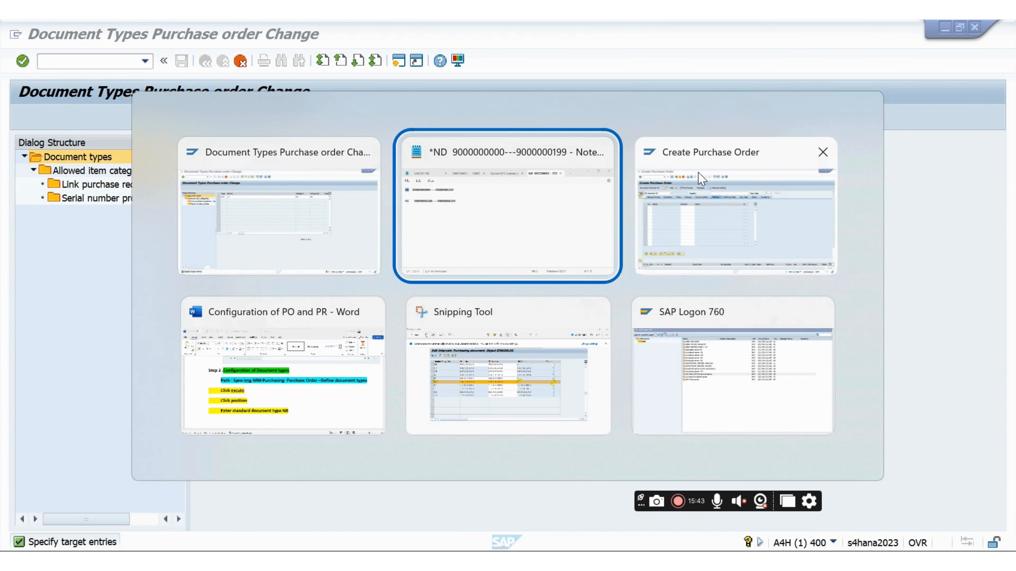
key("alt+Tab")
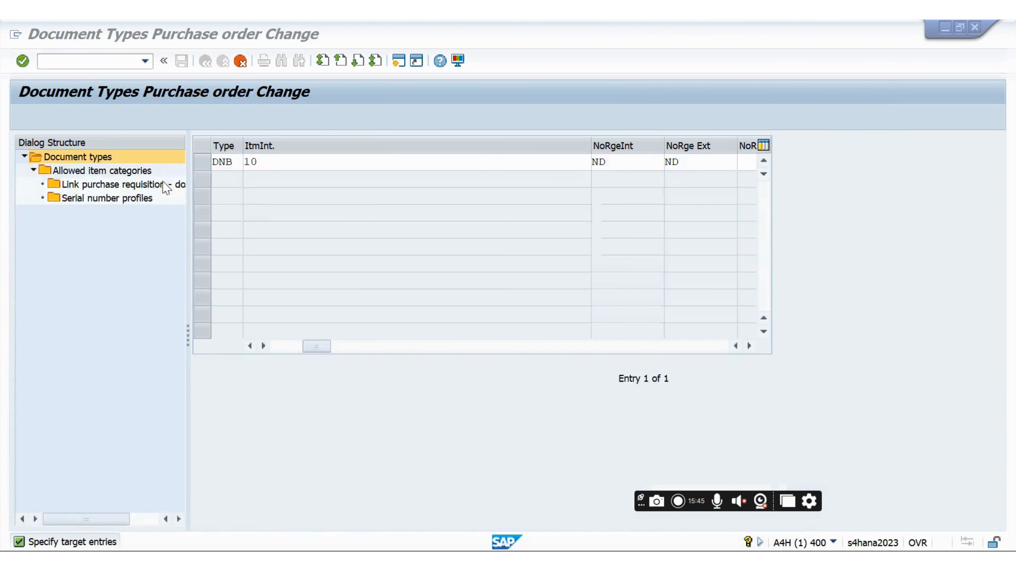
Clear the external number range of document type DNB
left_click(749, 346)
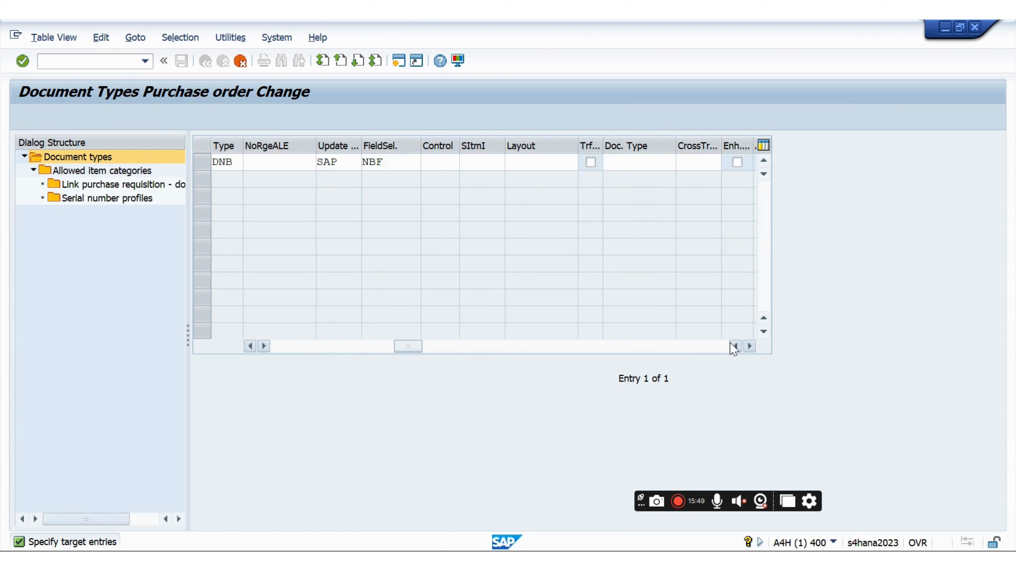
left_click(735, 346)
left_click(735, 346)
left_click(750, 346)
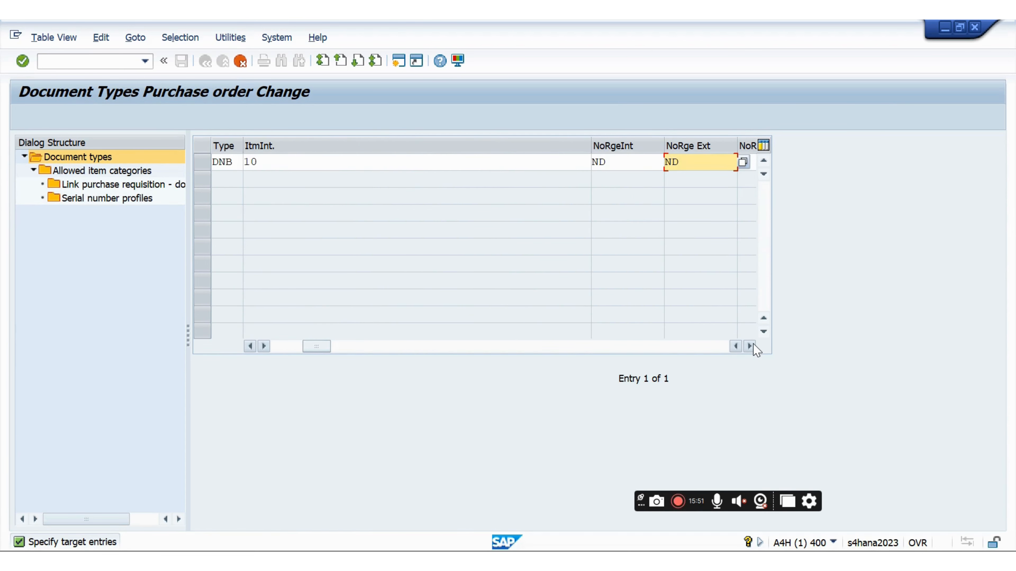
left_click(749, 346)
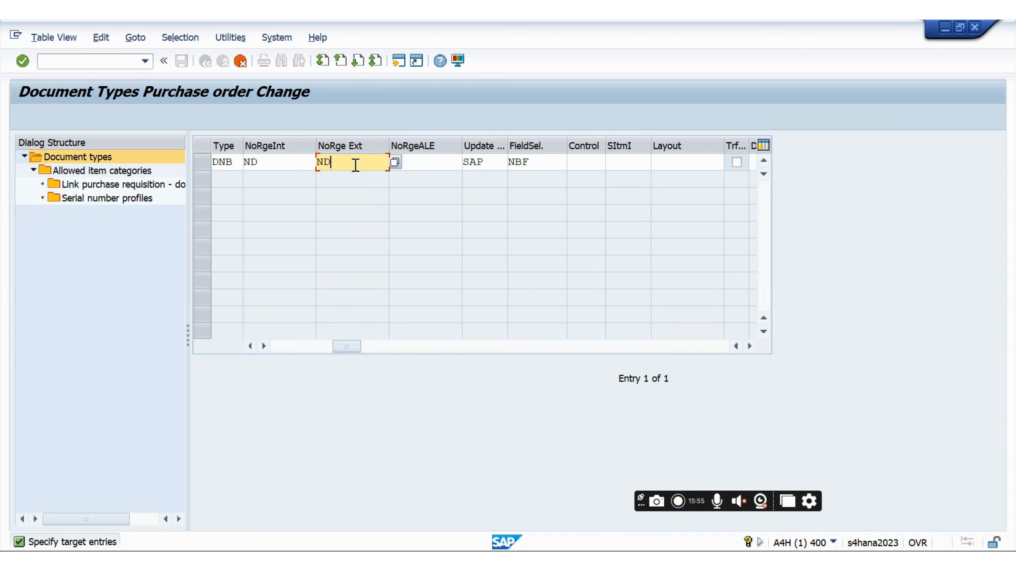
key("BackSpace")
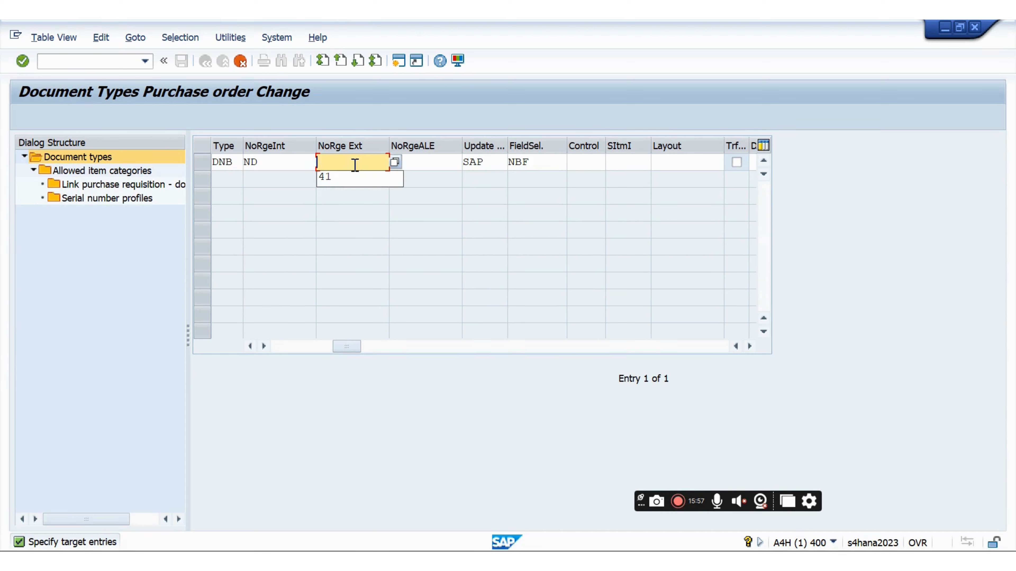
left_click(276, 167)
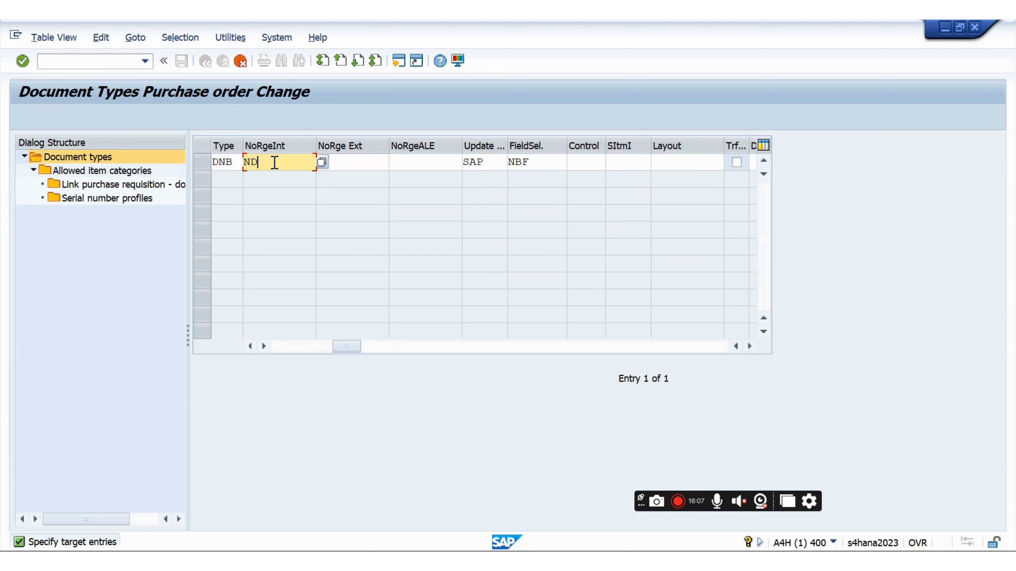
left_click(337, 163)
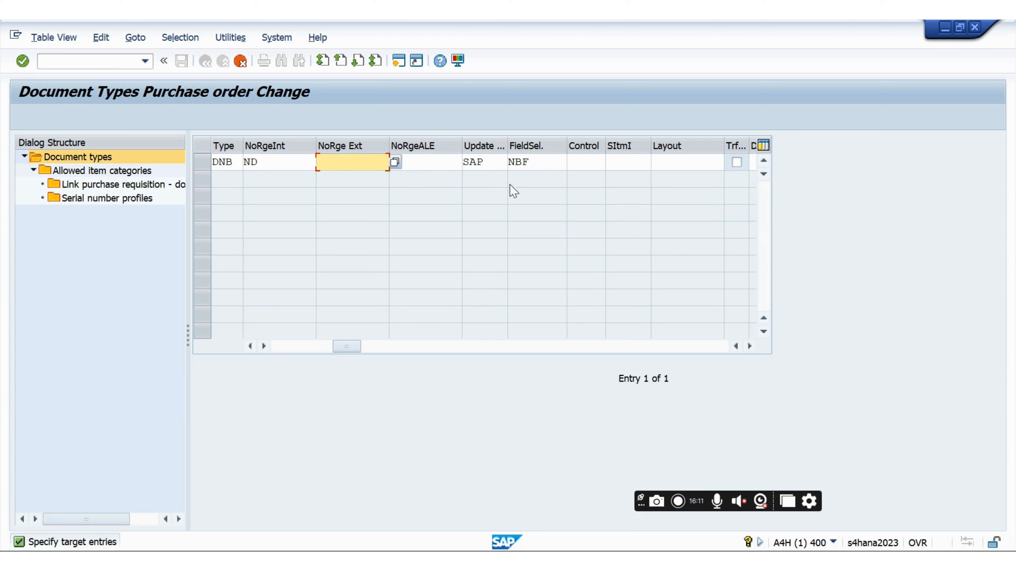
Accept the DNB document type entry and copy its dependent entries along with it
left_click(250, 346)
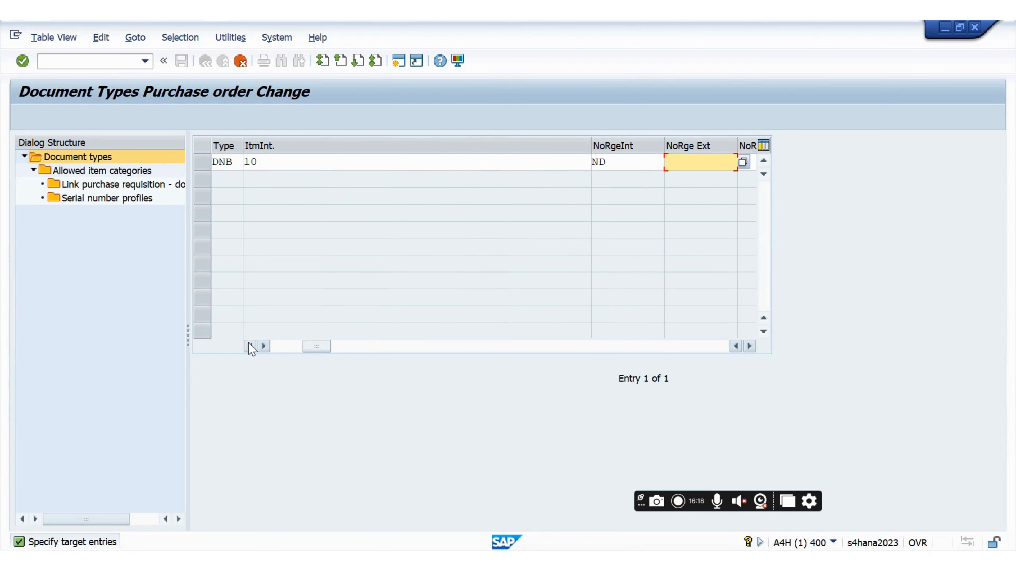
left_click(626, 164)
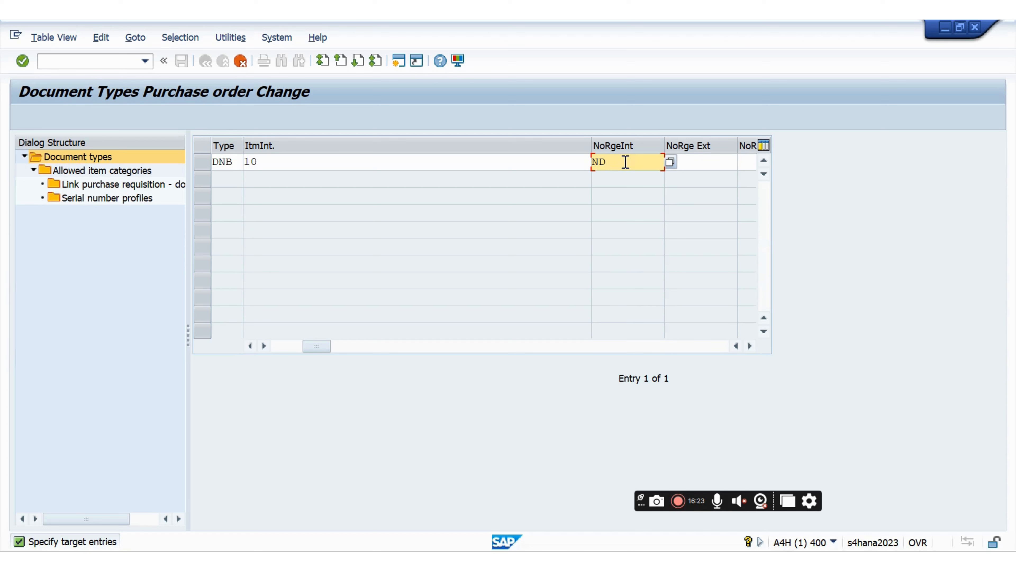
left_click(239, 161)
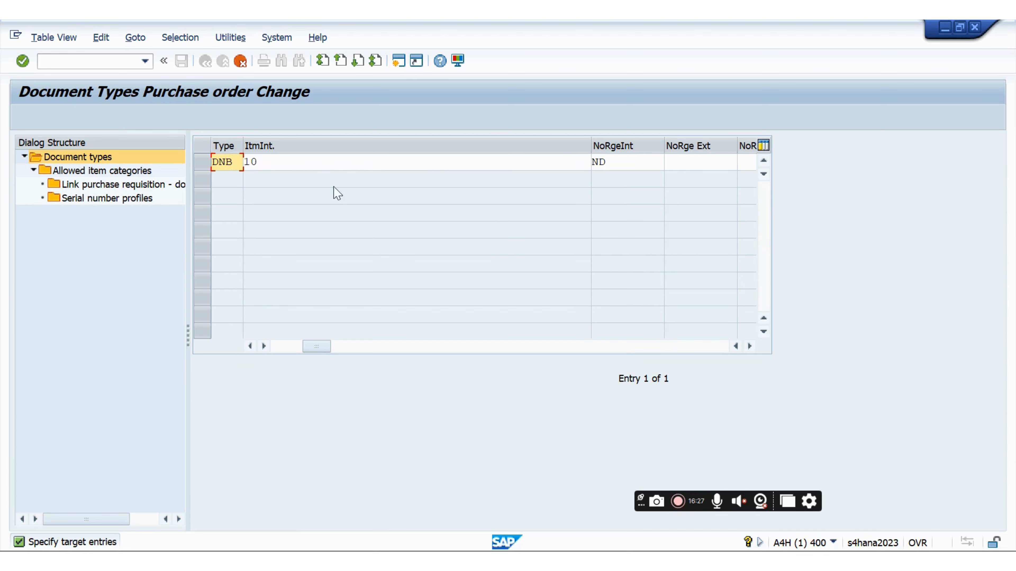
left_click(23, 61)
left_click(495, 279)
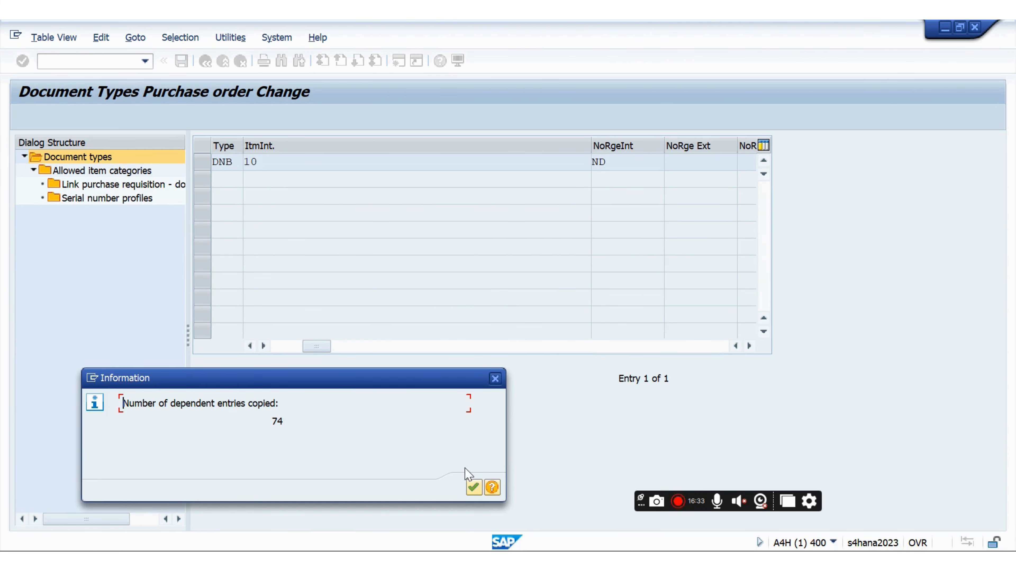
Acknowledge the copied dependent entries and save the new DNB purchase order document type
left_click(474, 487)
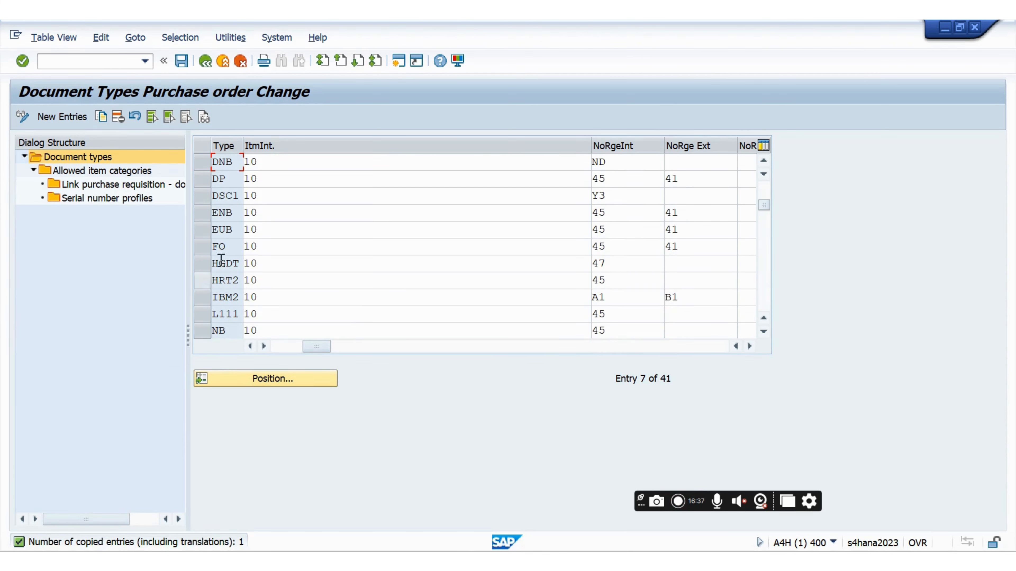
left_click(203, 162)
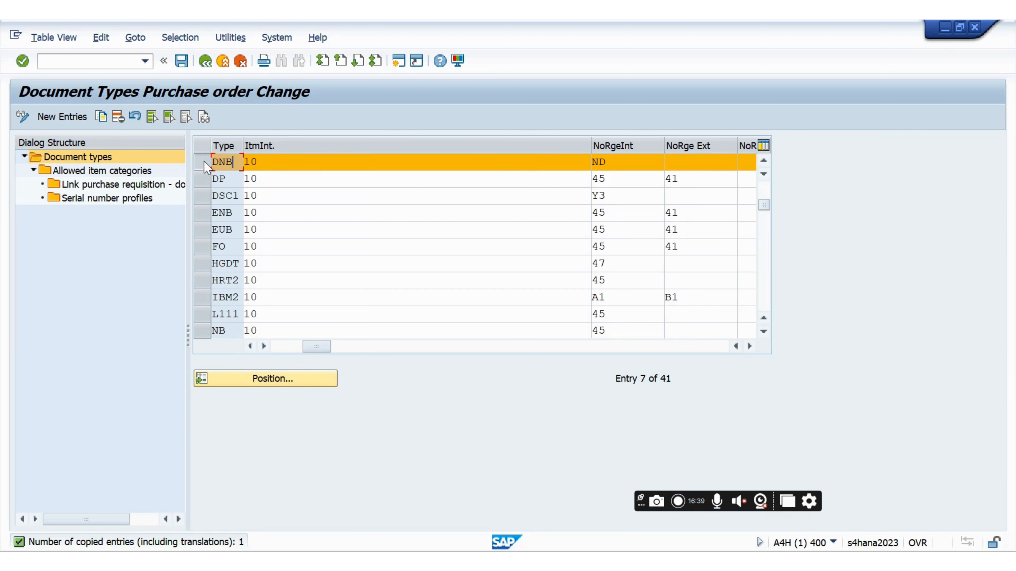
left_click(182, 61)
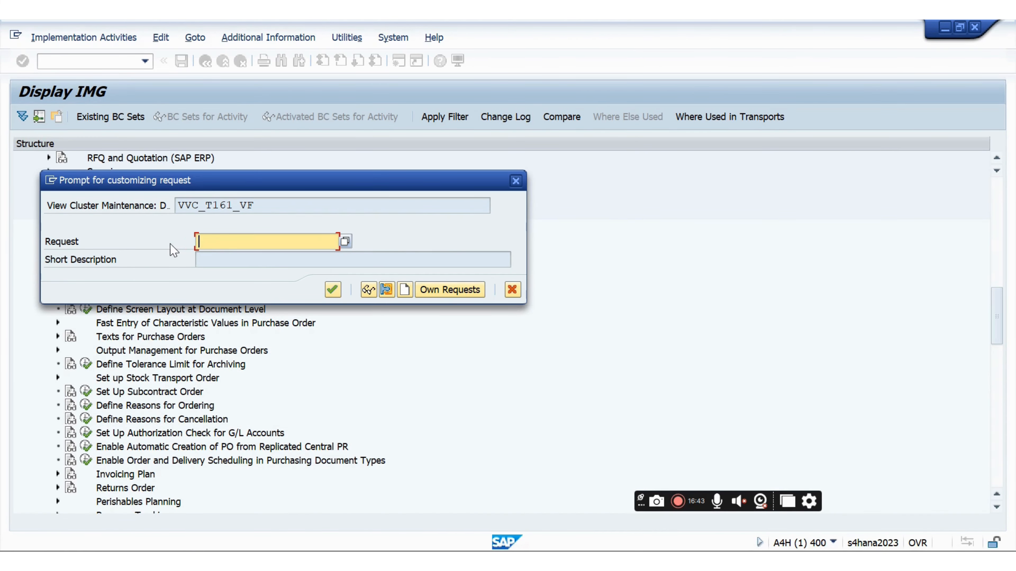
Create a customizing request with the short description "SAP Class" and record the document type changes in it
left_click(405, 290)
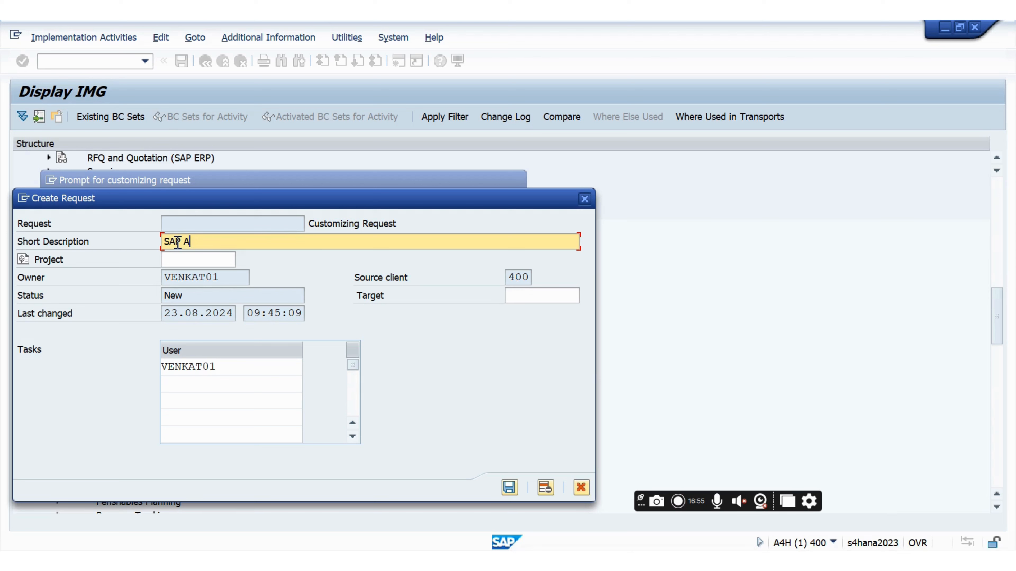
key("Caps_Lock")
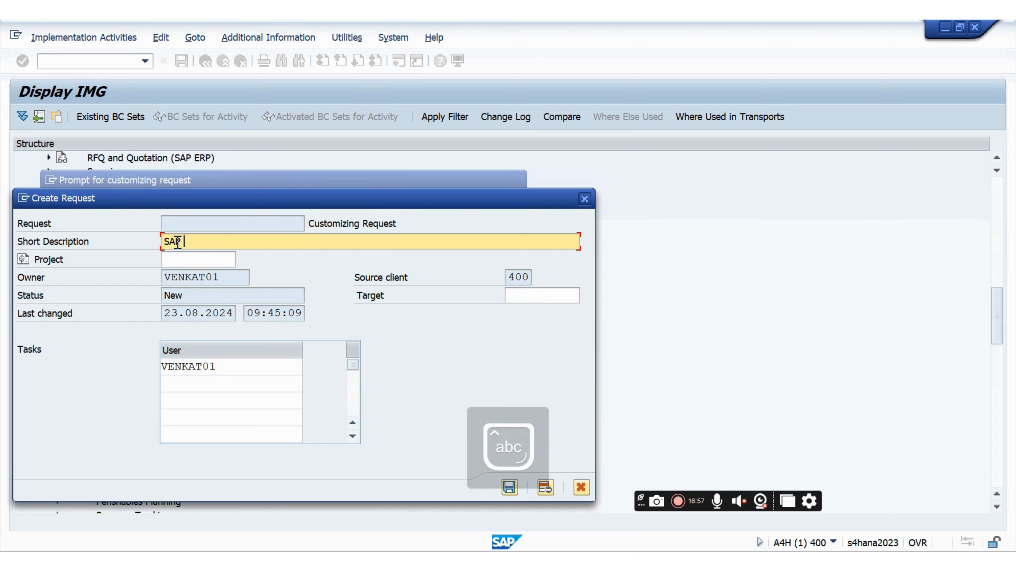
type("Class")
left_click(508, 486)
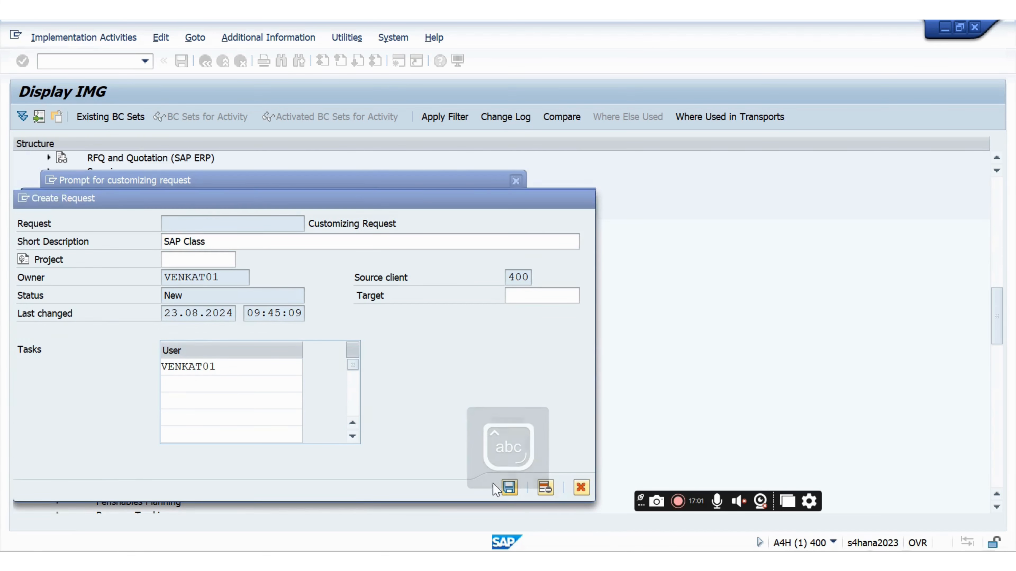
left_click(332, 292)
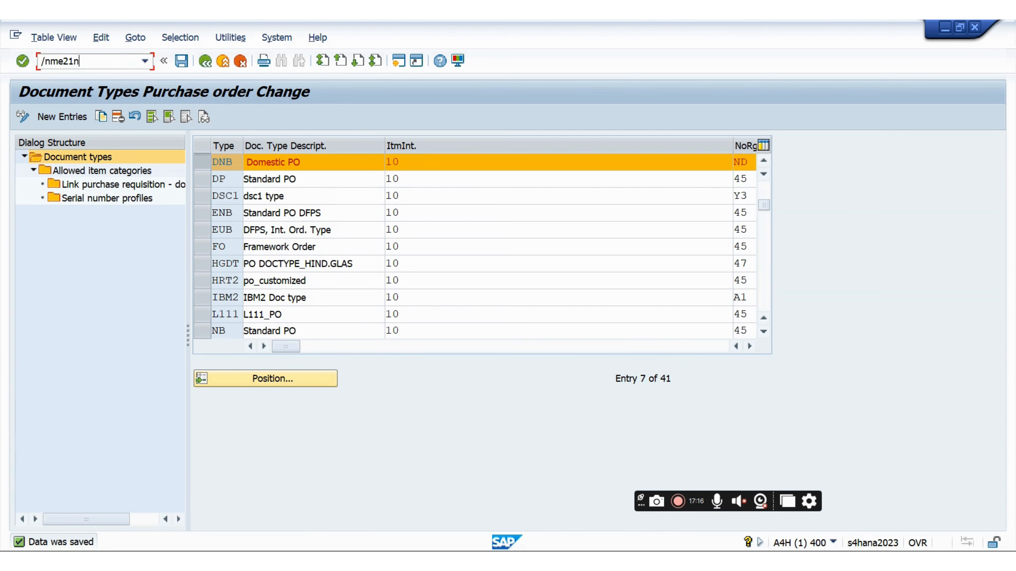
Start transaction ME21N in place of the configuration view and turn on the document overview
type("/nme21n")
key("Return")
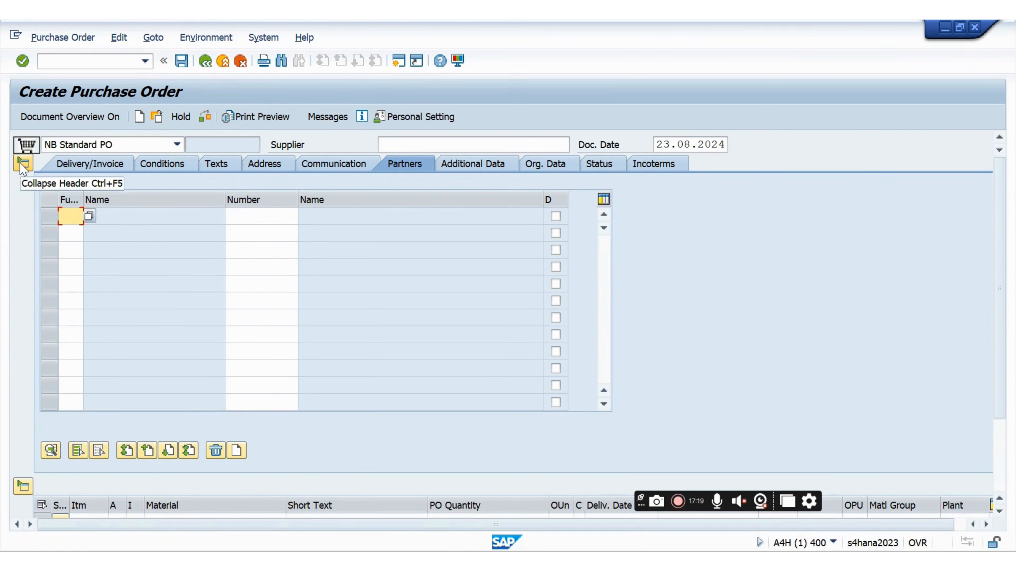
left_click(42, 118)
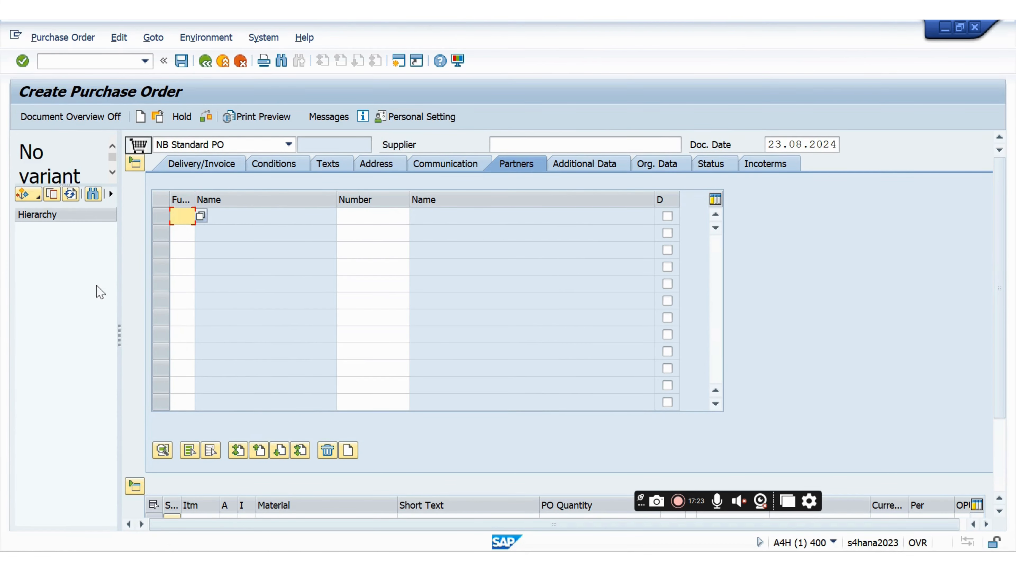
left_click(26, 196)
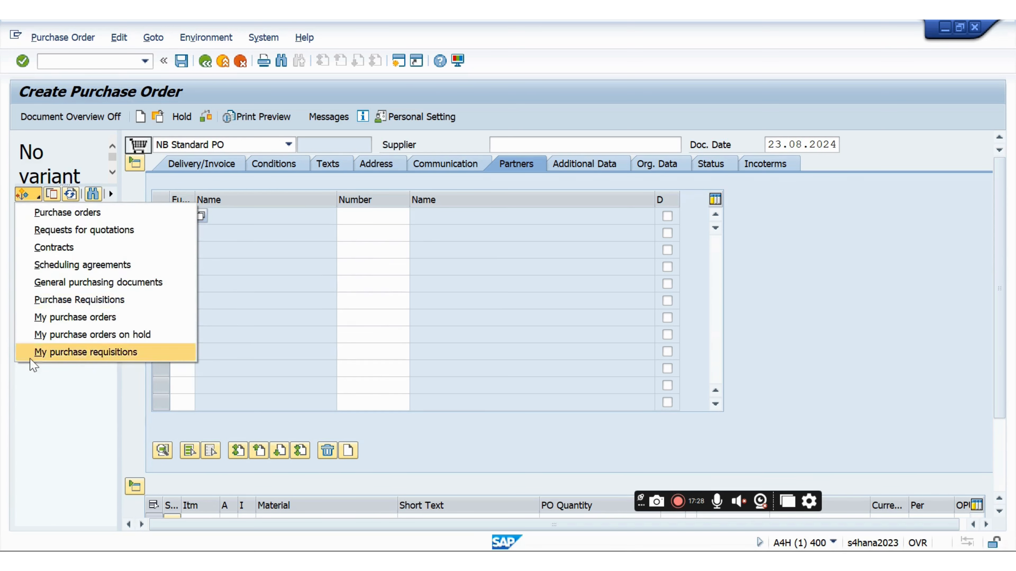
left_click(36, 383)
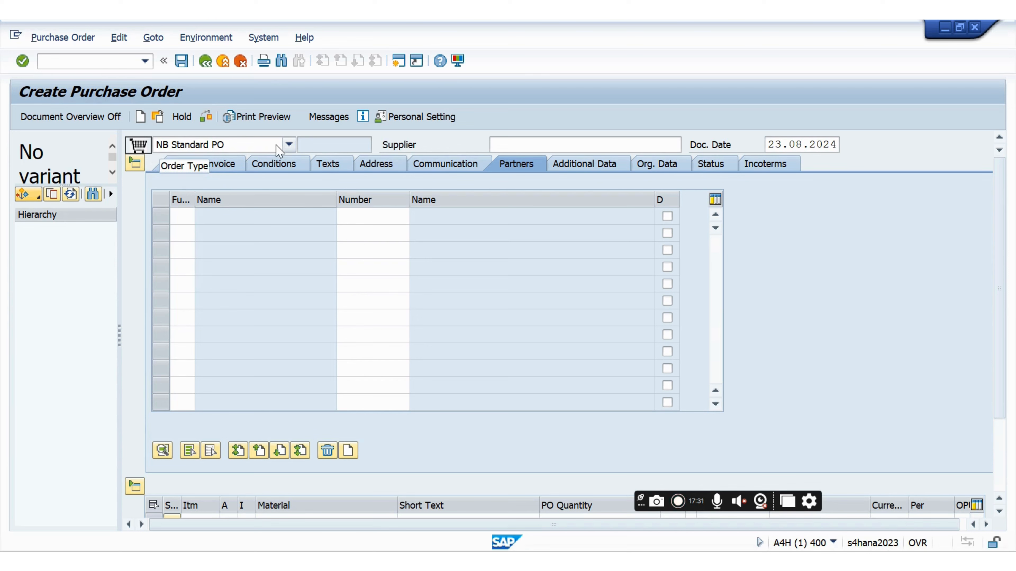
Set the order type of the new purchase order to DNB Domestic PO
left_click(288, 145)
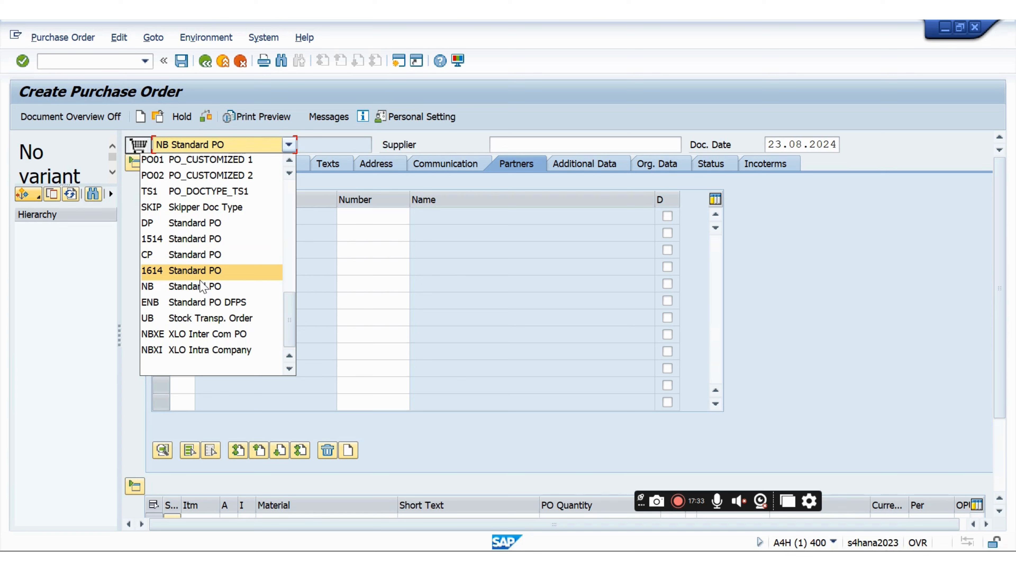
scroll(198, 255, "up", 5)
scroll(196, 257, "up", 4)
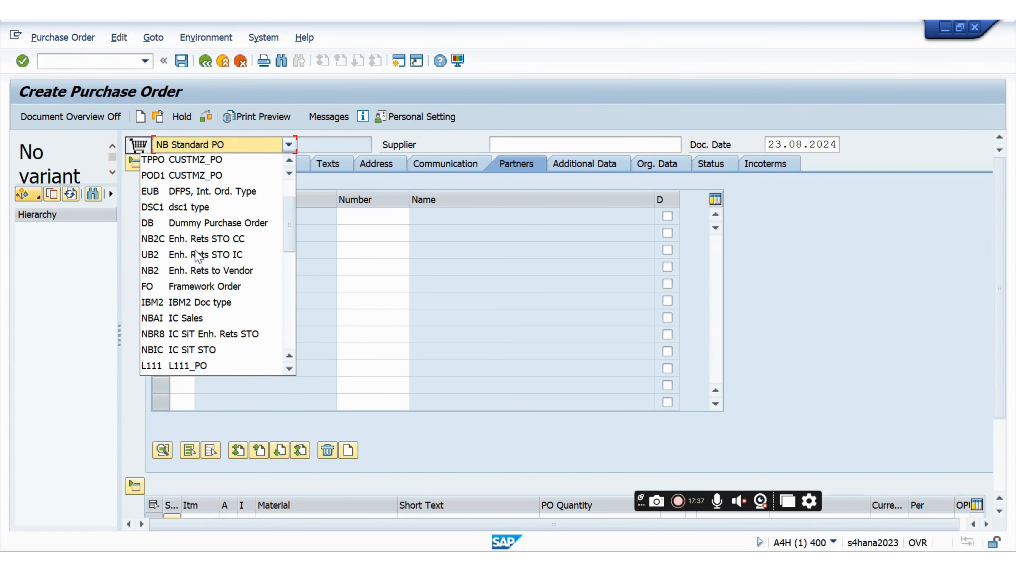
scroll(197, 256, "up", 1)
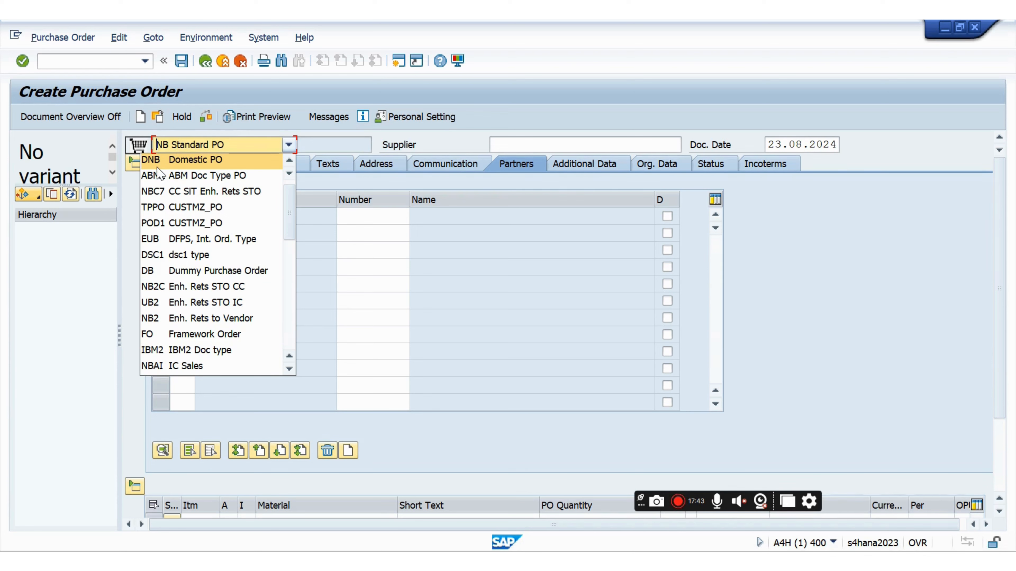
left_click(157, 167)
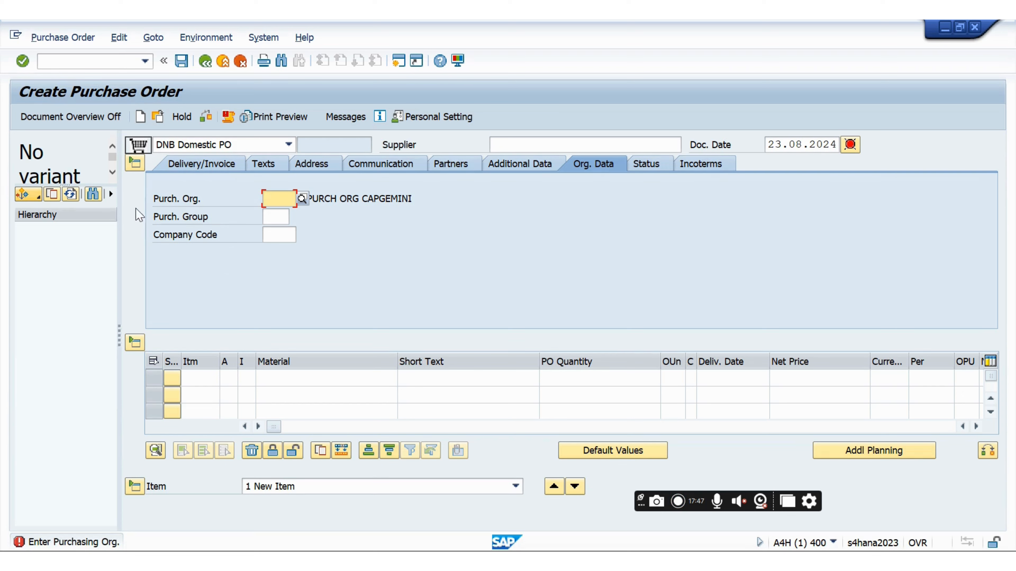
Adopt the first of my purchase orders into the new Domestic PO and check the order for errors
left_click(35, 195)
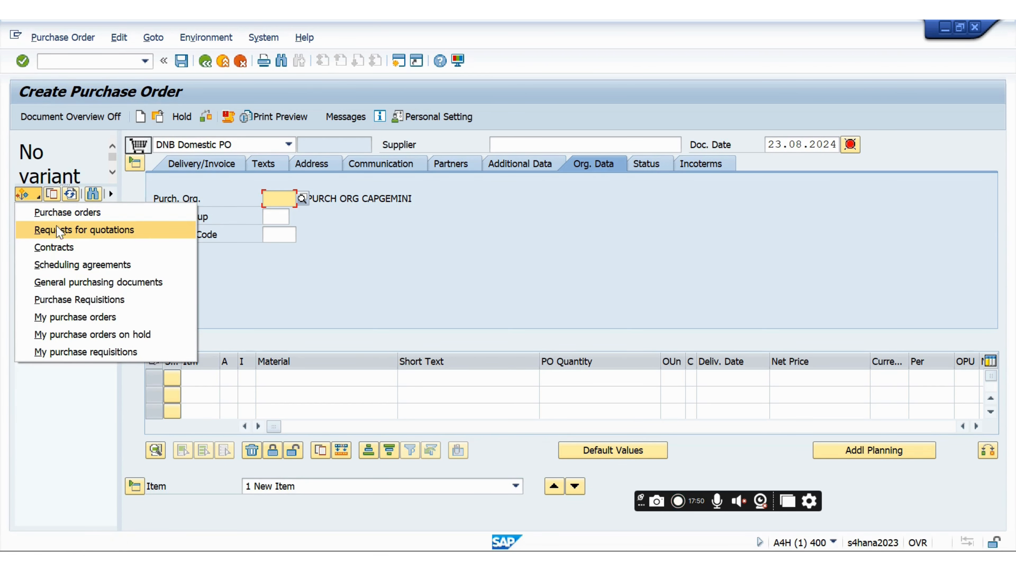
left_click(60, 322)
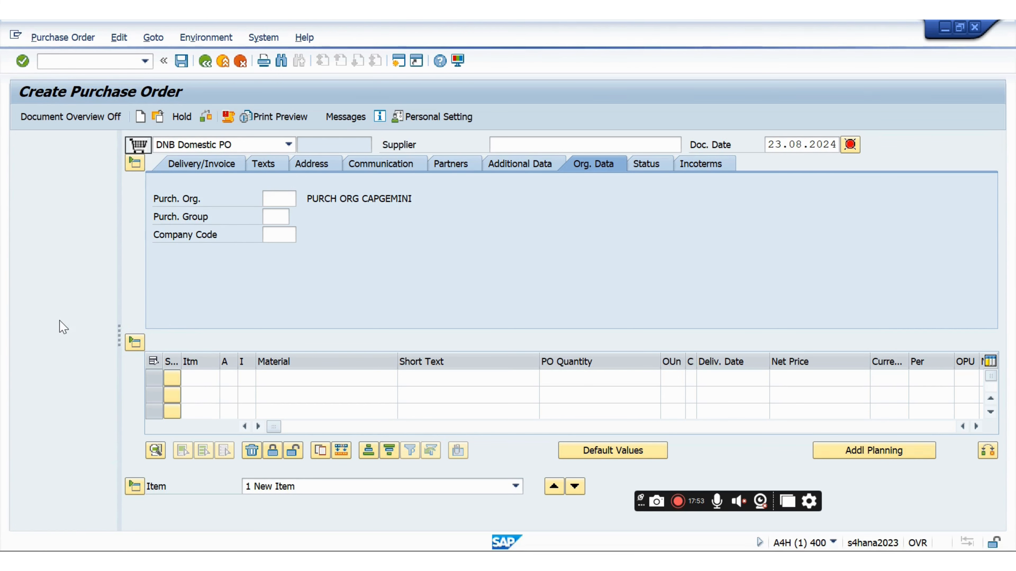
left_click(70, 228)
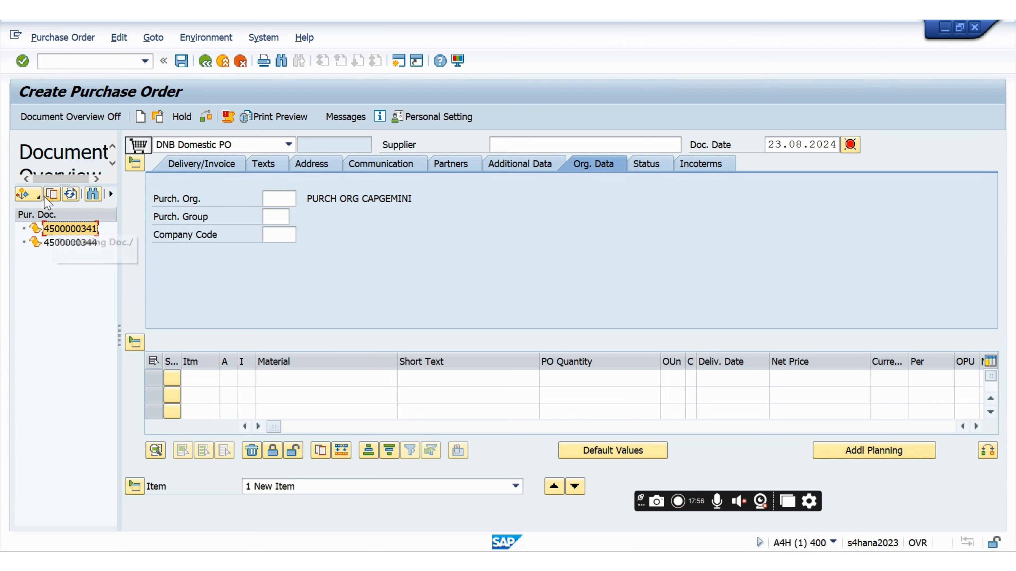
left_click(51, 195)
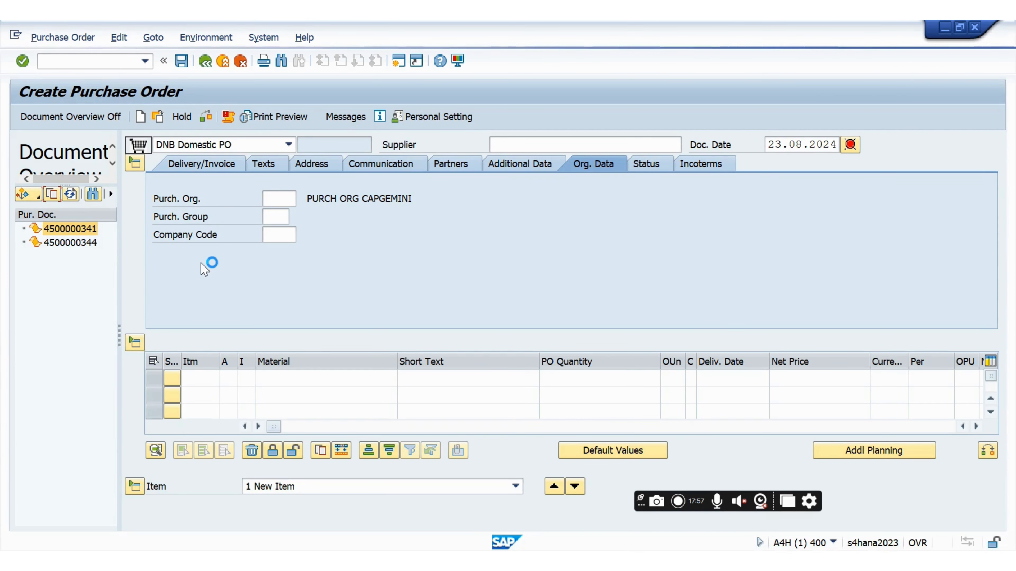
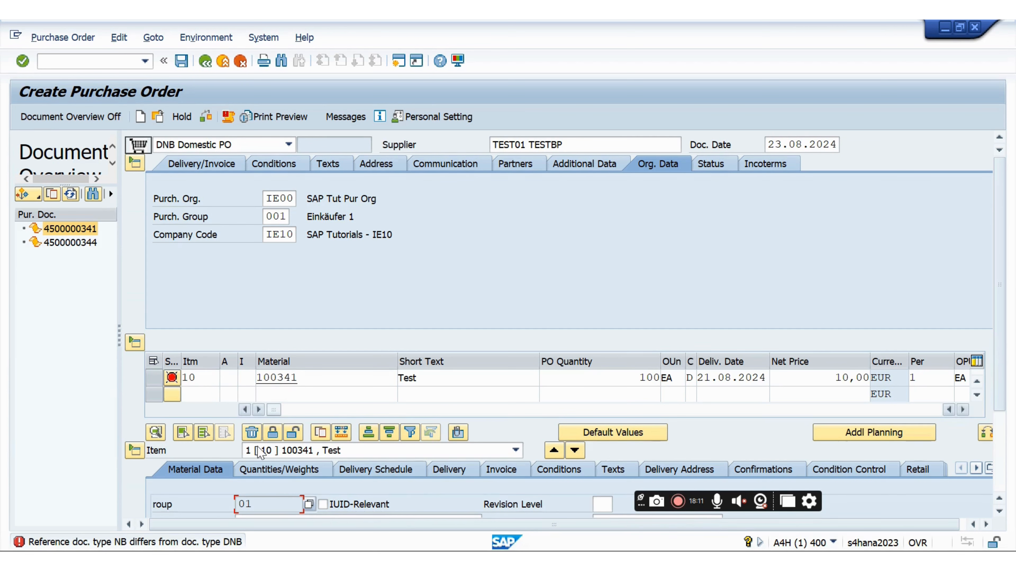
left_click(206, 116)
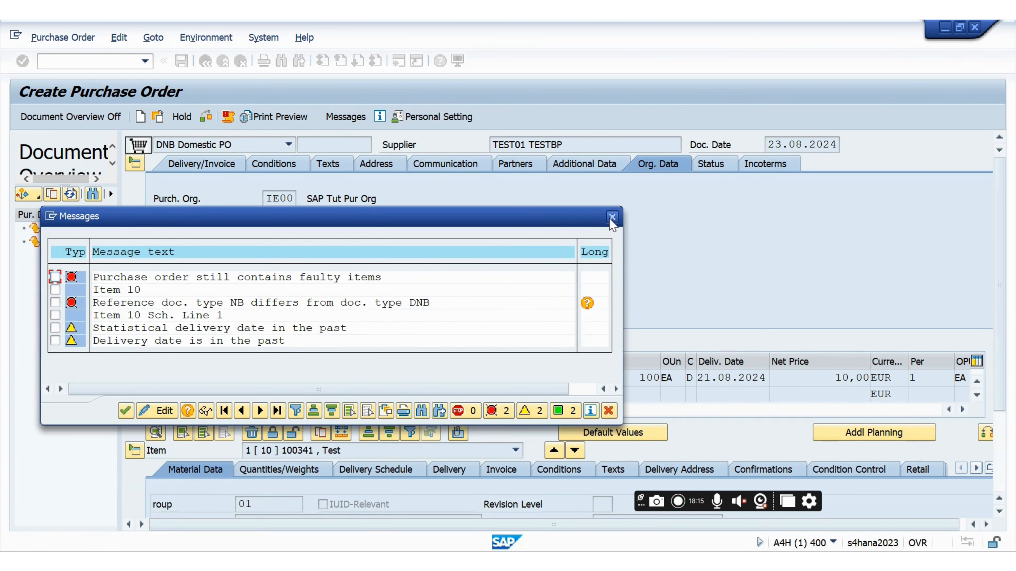
left_click(611, 218)
Copy material number 100341 from item 10 onto a new line in the Notepad notes
left_click_drag(300, 377, 252, 378)
key("ctrl+c")
left_click(260, 377)
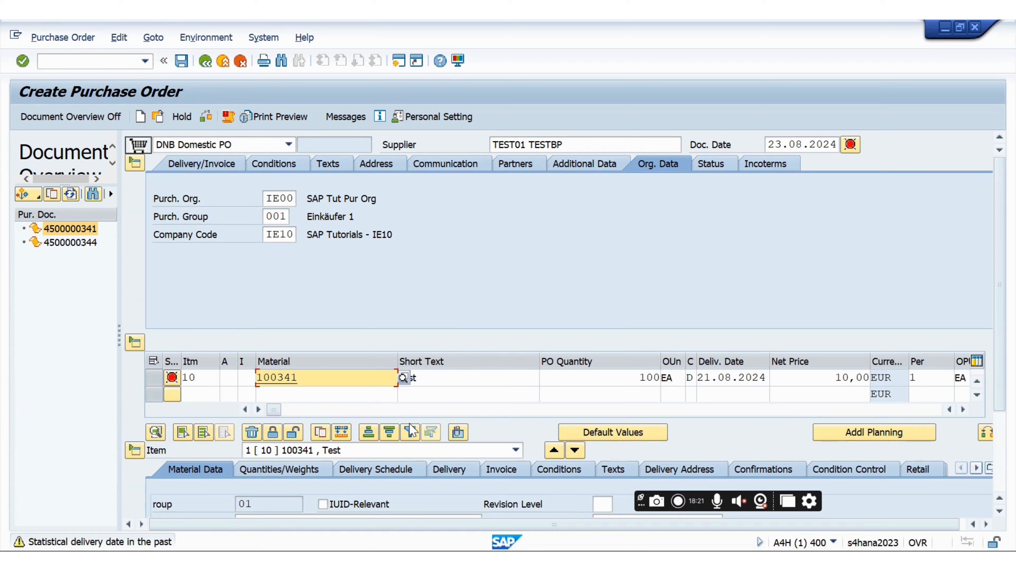
key("alt+Tab")
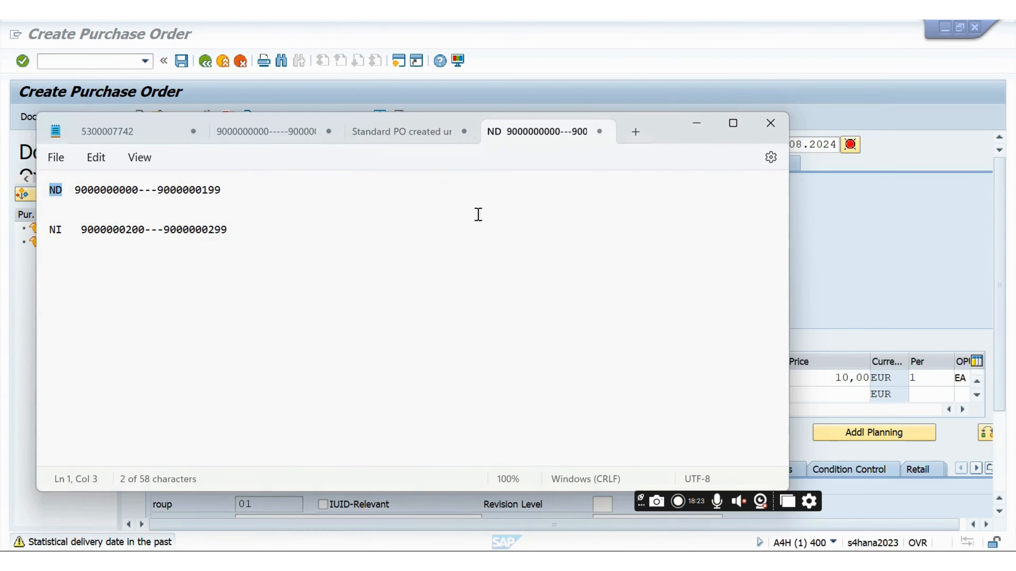
left_click(284, 239)
key("Return")
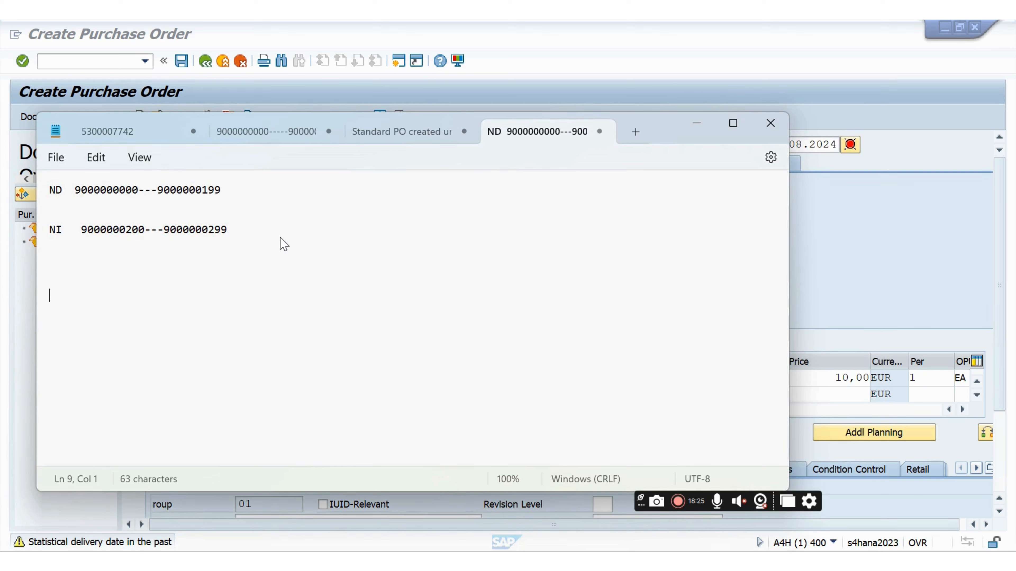
key("ctrl+v")
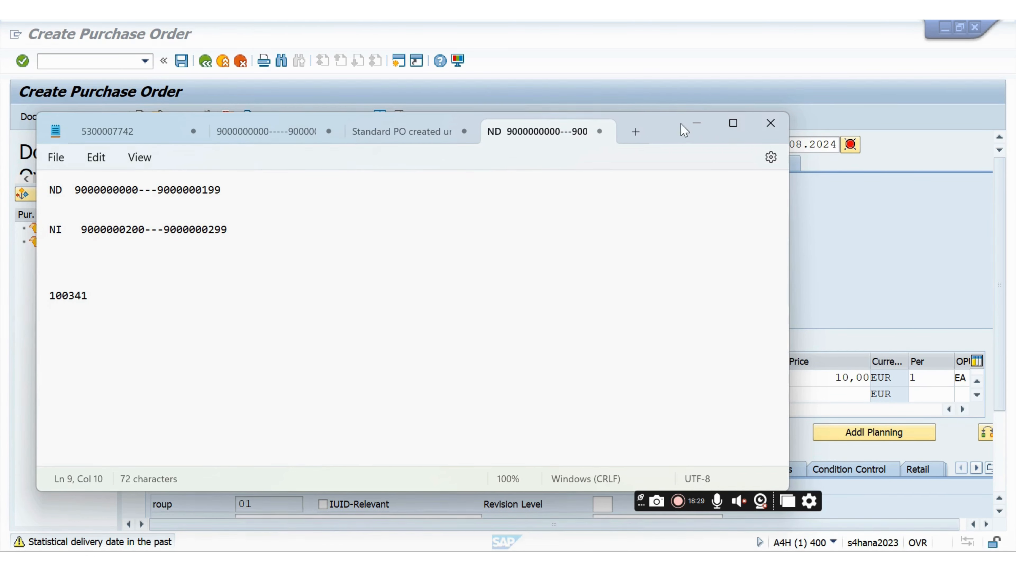
left_click(696, 122)
Copy the supplier TEST01 TESTBP from the order header into Notepad, beside the material number
left_click_drag(575, 144, 497, 143)
key("ctrl+c")
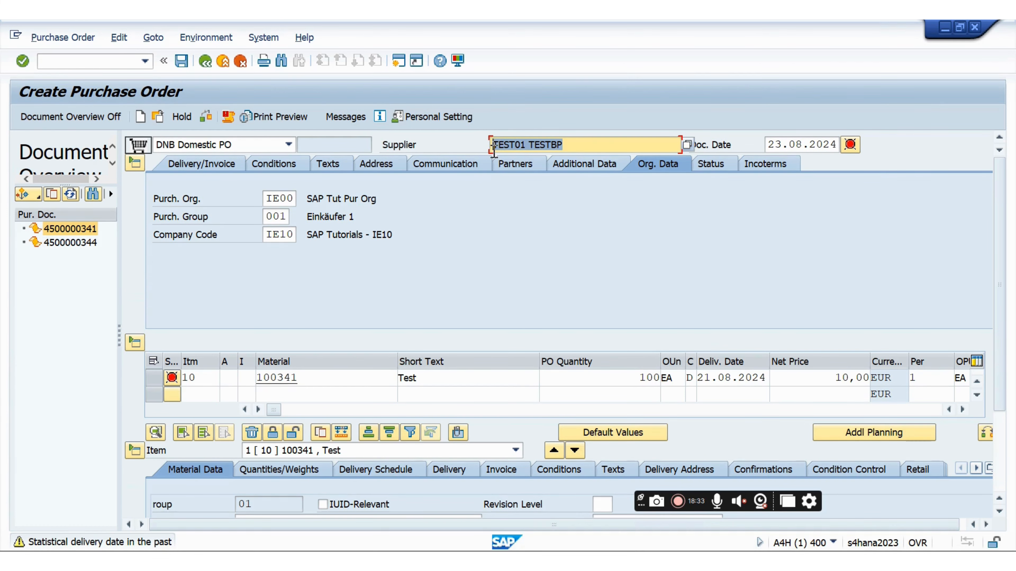
key("alt+Tab")
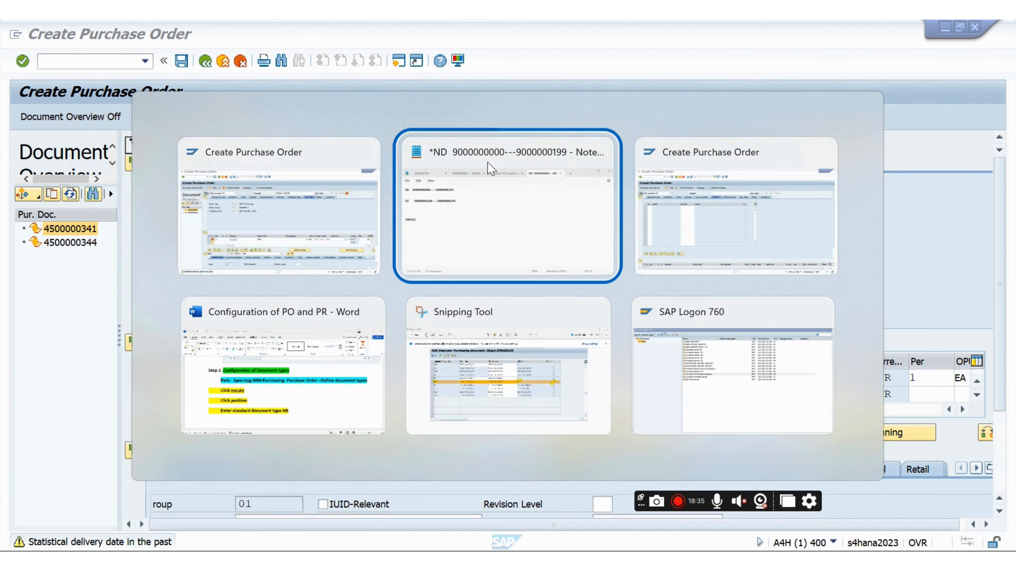
key("ctrl+v")
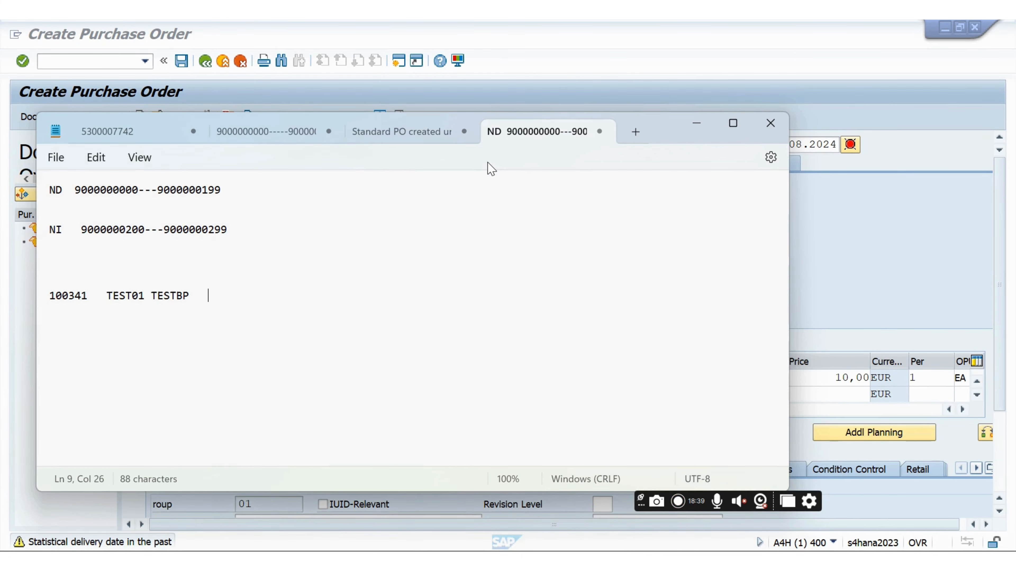
left_click(697, 123)
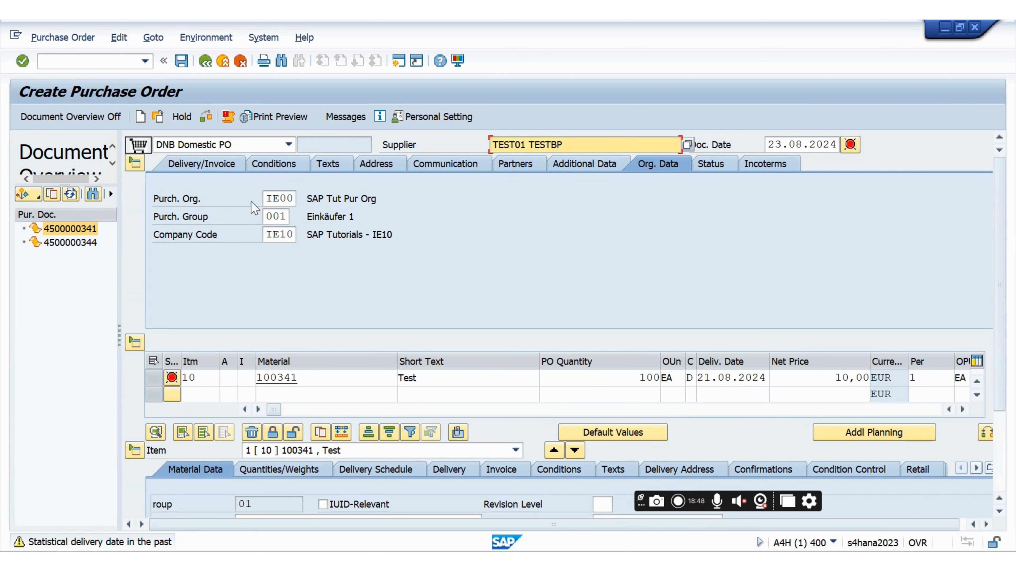
Restart transaction ME21N to get a blank purchase order
left_click(96, 62)
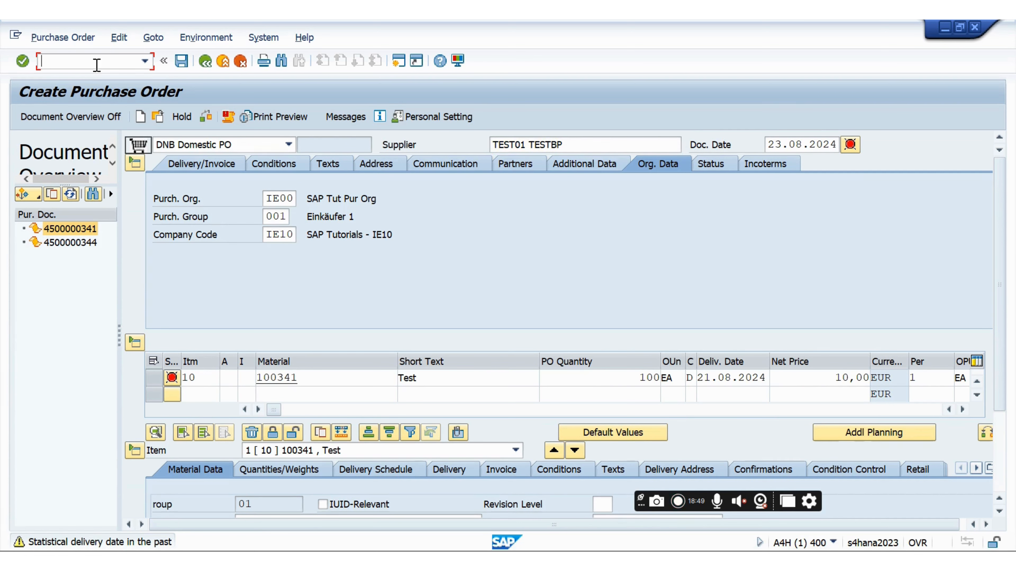
type("/nme21n")
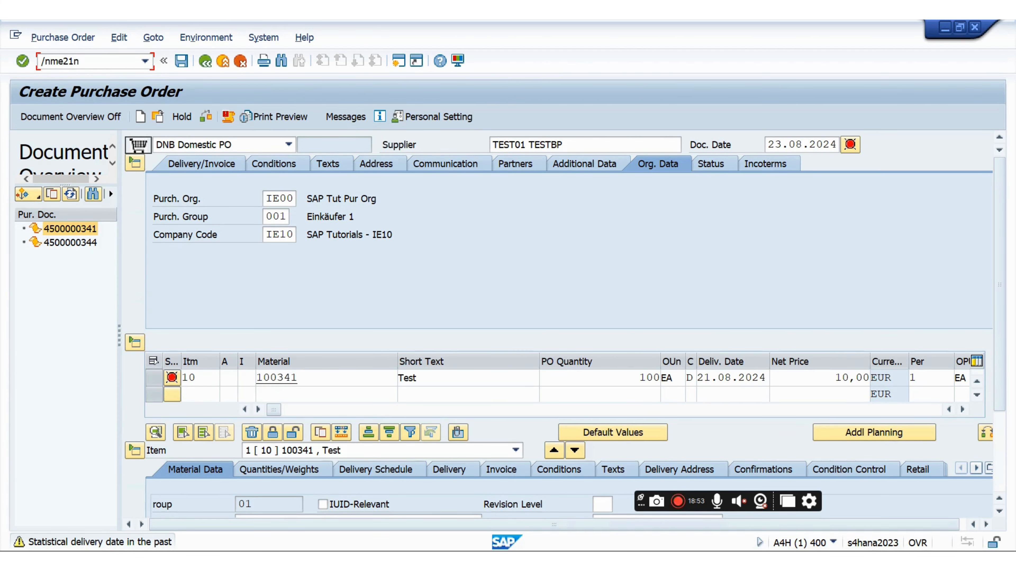
key("Return")
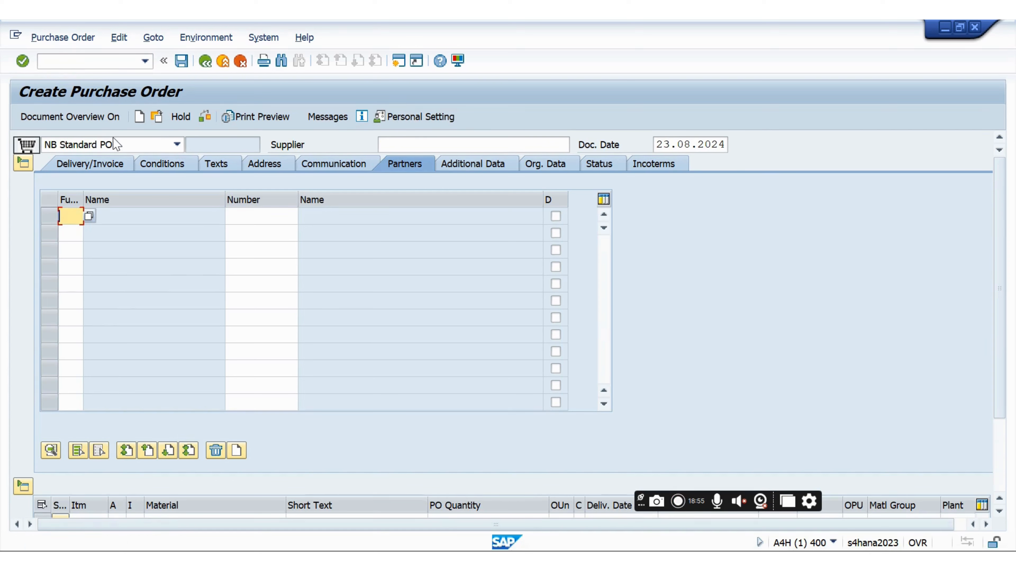
Set the order's document type to DNB Domestic PO
left_click(176, 145)
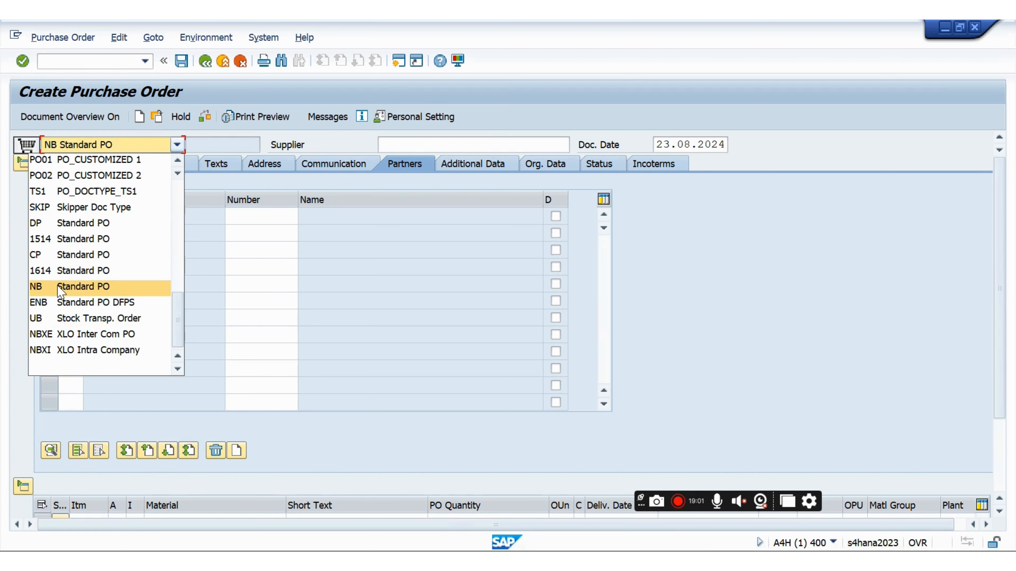
scroll(64, 276, "up", 3)
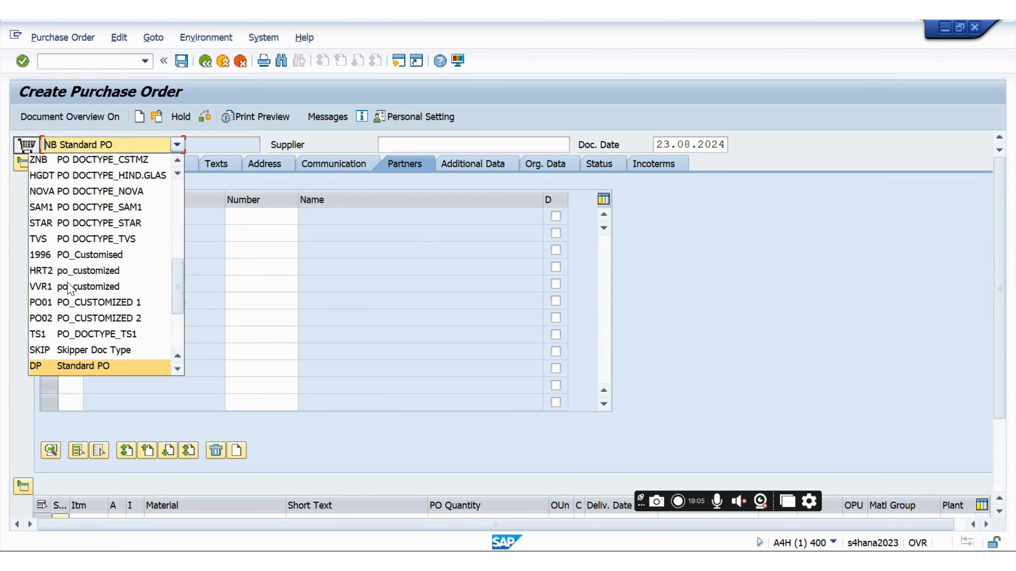
left_click(177, 369)
left_click(177, 370)
left_click(179, 369)
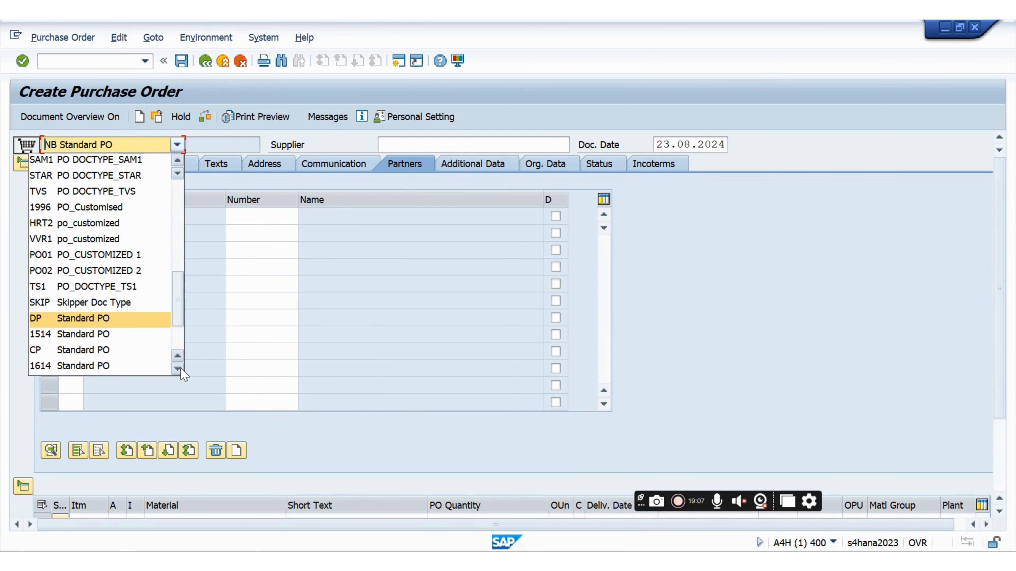
left_click(178, 369)
left_click(178, 369)
left_click(178, 369)
left_click(178, 369)
left_click(178, 369)
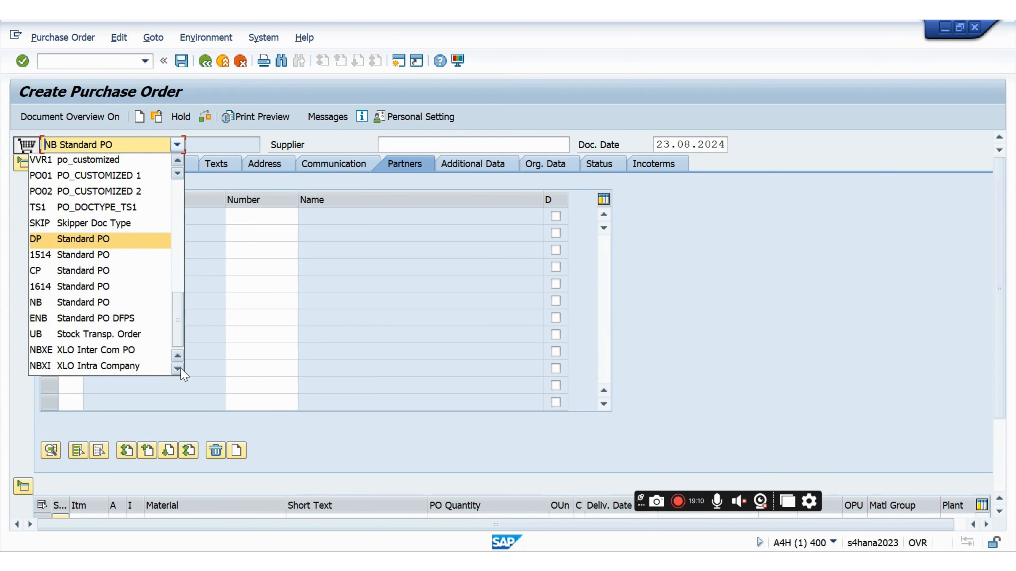
left_click(178, 369)
left_click(179, 163)
left_click(179, 163)
left_click(179, 163)
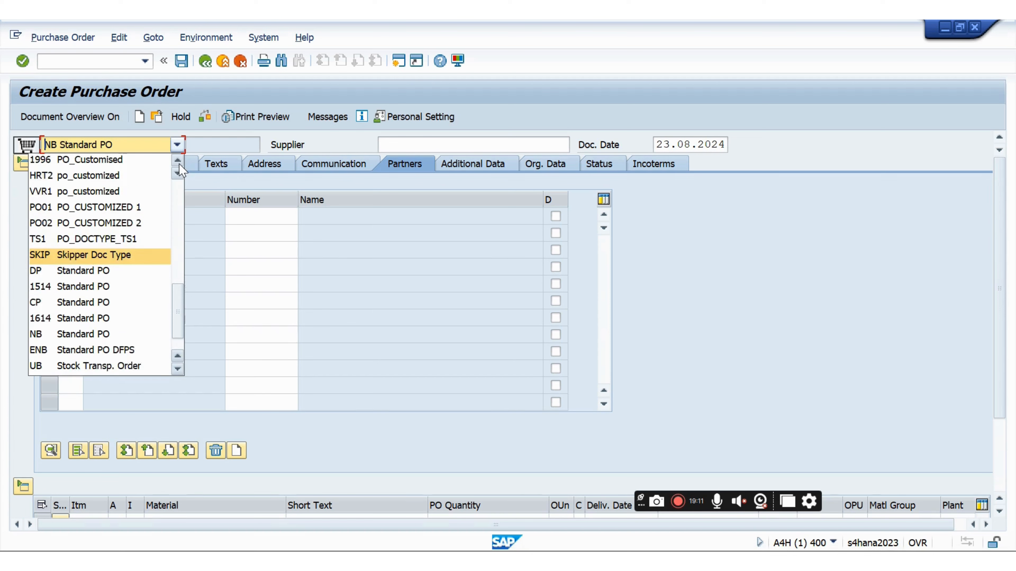
left_click(179, 164)
left_click(179, 163)
double_click(179, 163)
left_click(179, 164)
left_click(180, 164)
scroll(178, 165, "down", 2)
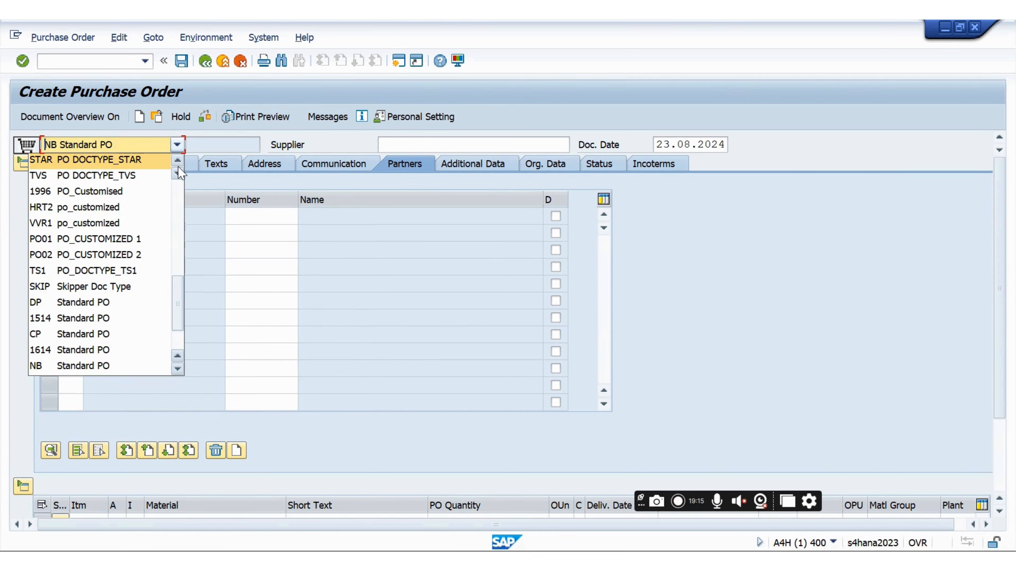
left_click(176, 188)
left_click(176, 189)
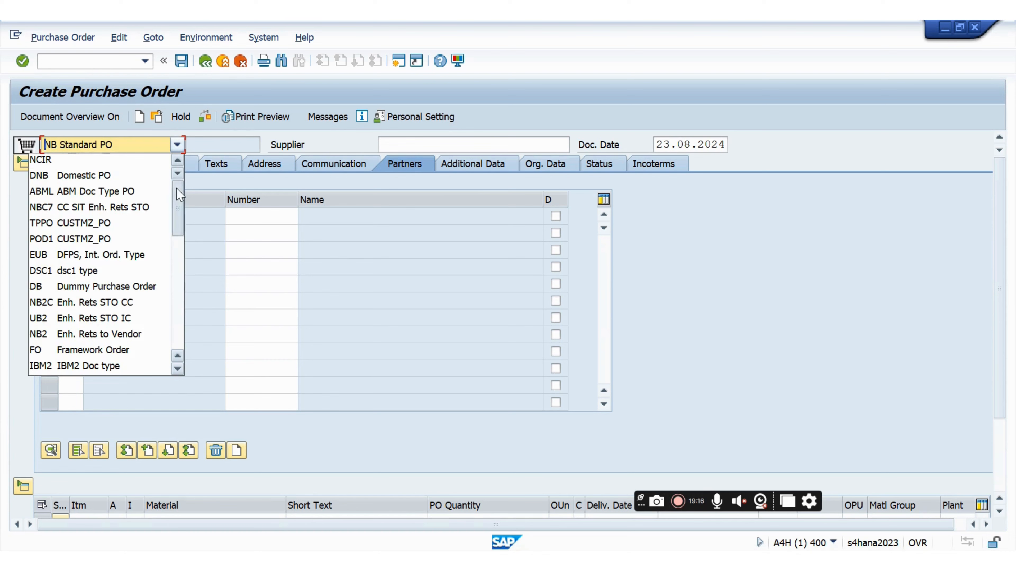
left_click(118, 176)
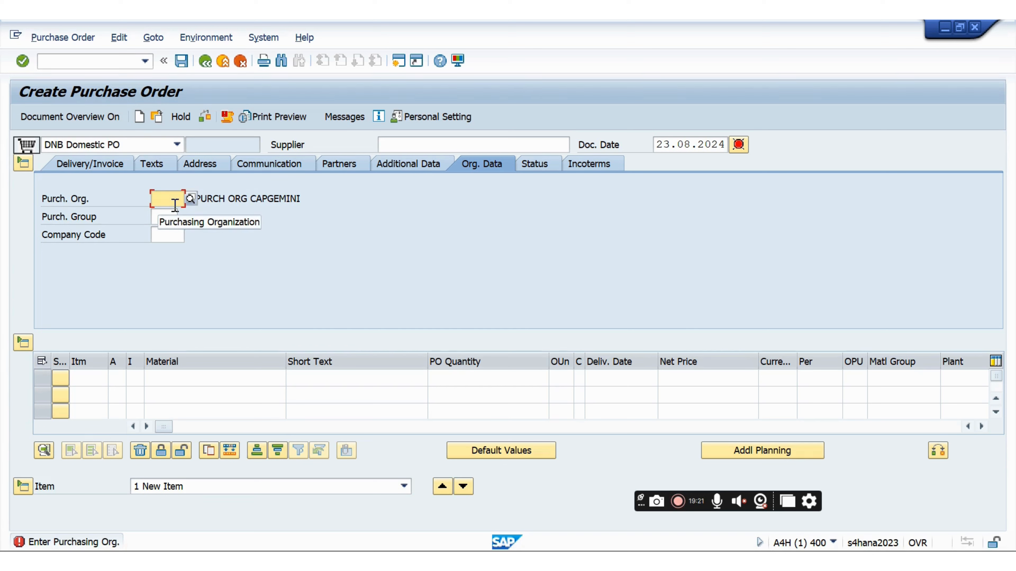
Fill in the organizational data with purchasing organization IE00, company code IE10 and purchasing group 001
type("ie00")
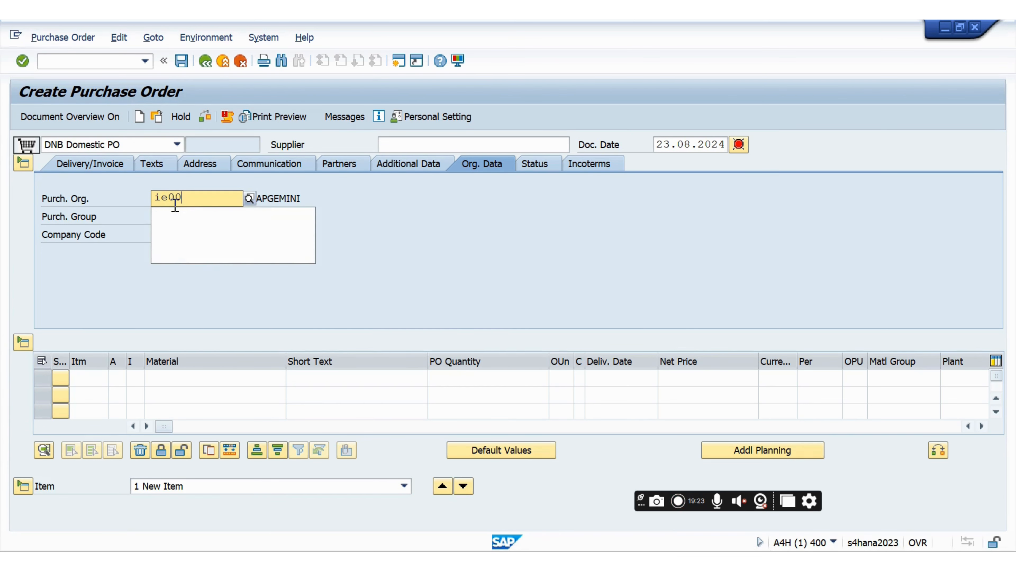
key("Return")
left_click(161, 237)
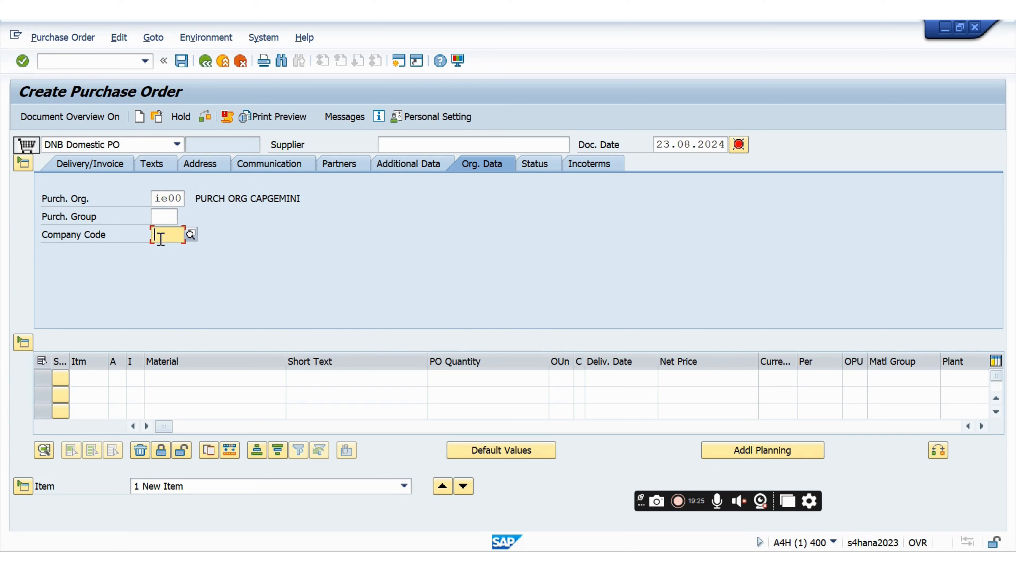
type("ie1")
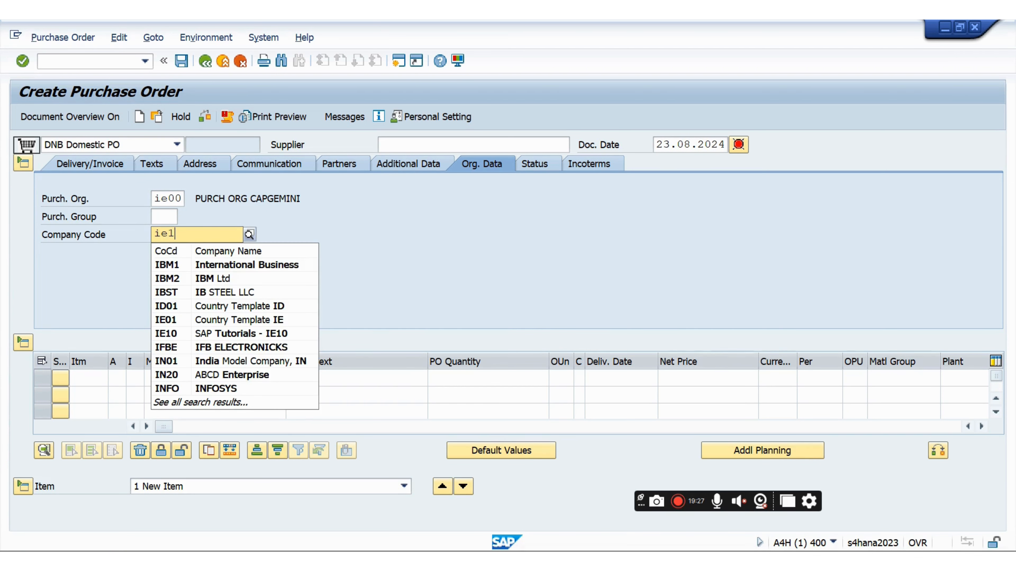
type("0")
left_click(184, 269)
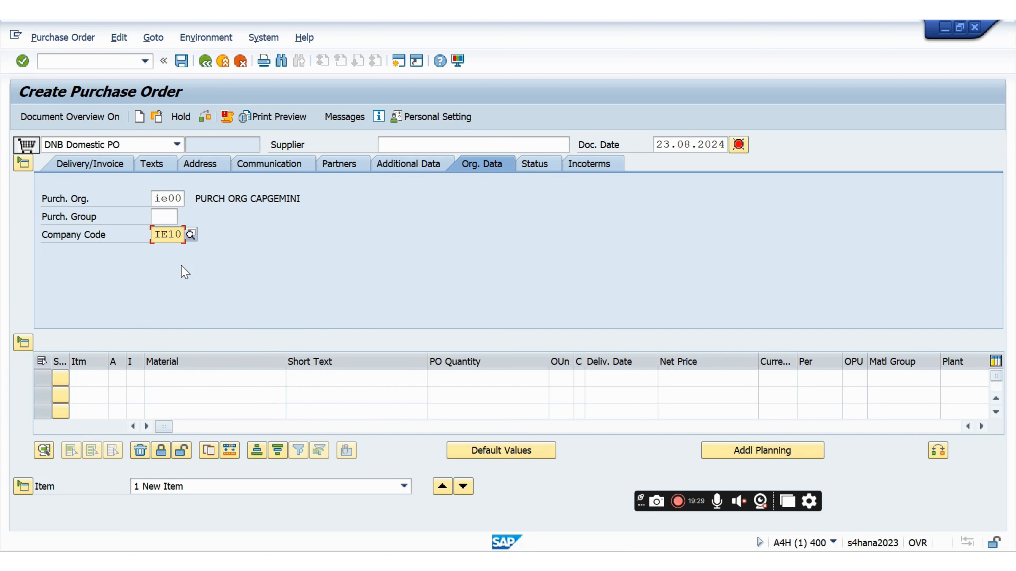
left_click(159, 219)
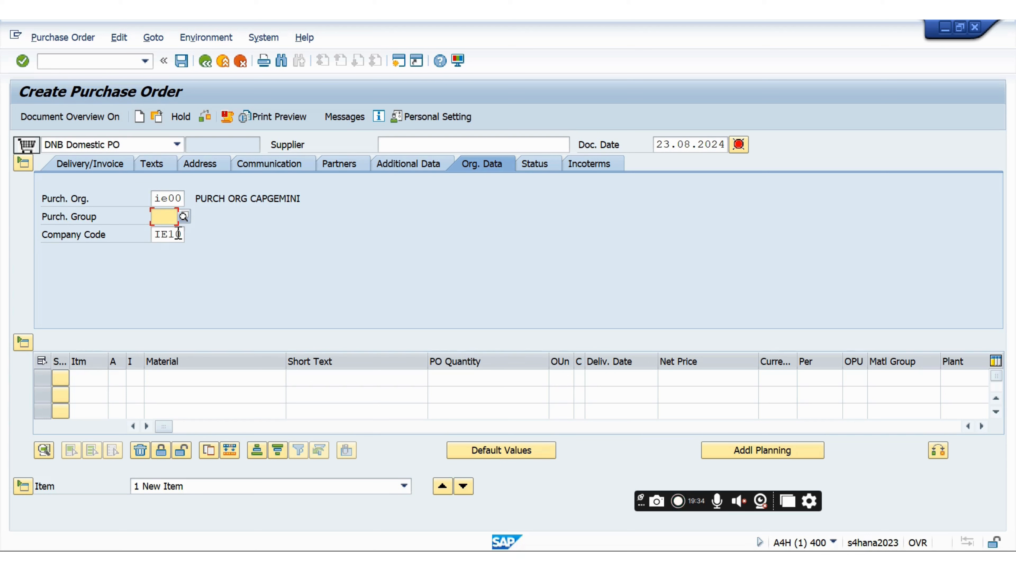
type("001")
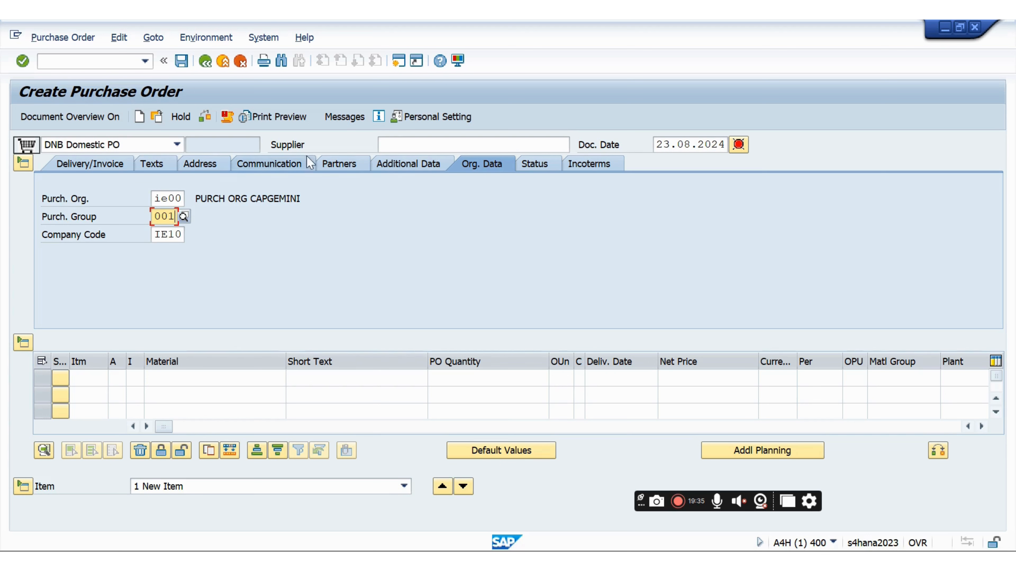
Copy the supplier TEST01 TESTBP from the Notepad notes into the order's supplier field
left_click(388, 149)
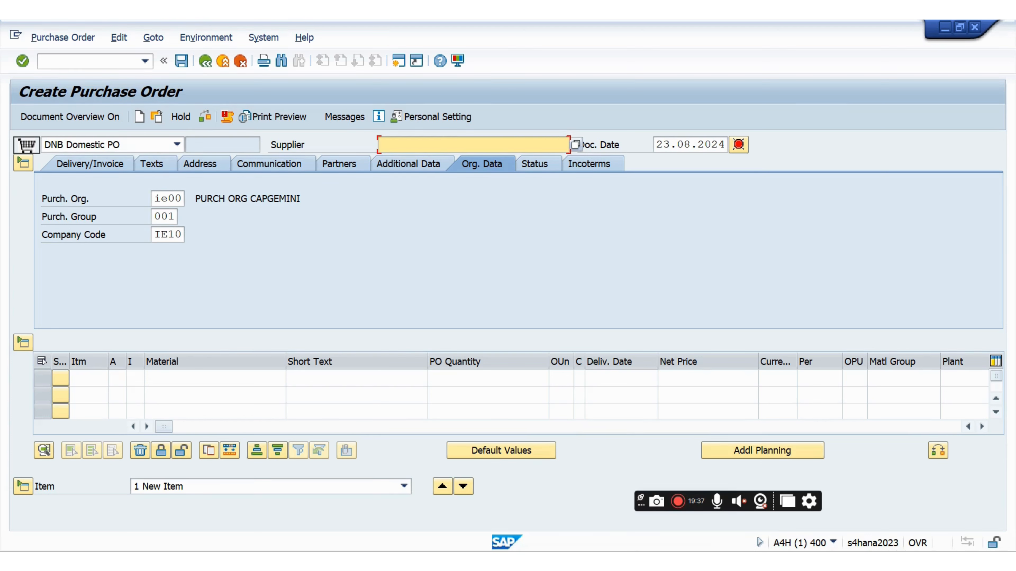
key("alt+Tab")
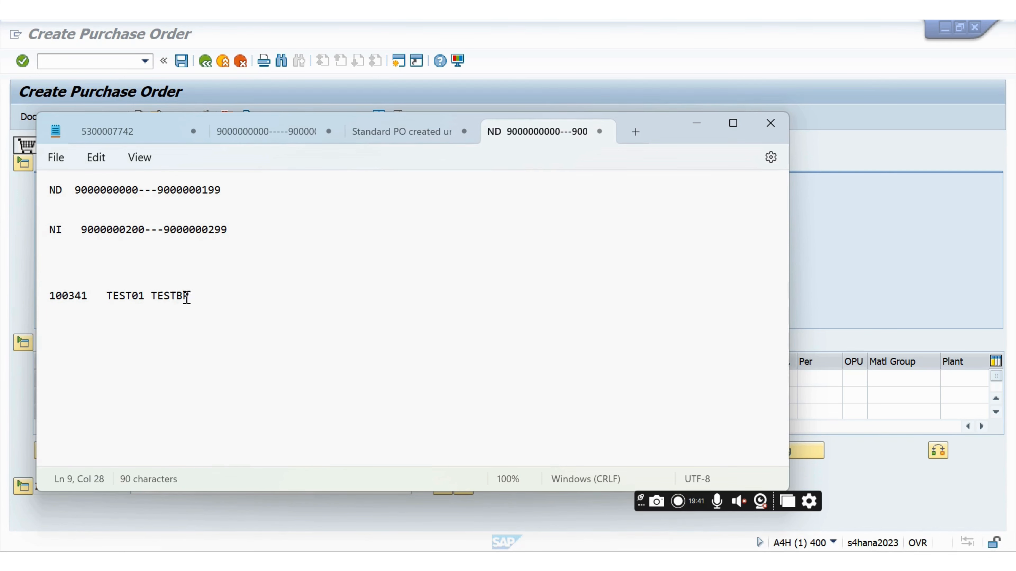
left_click_drag(189, 296, 106, 298)
key("ctrl+c")
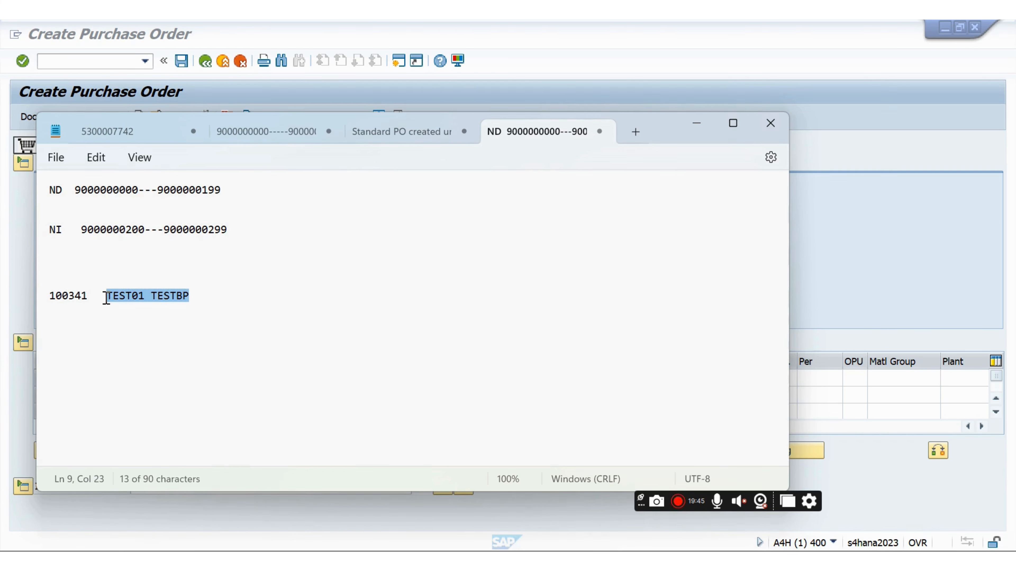
key("alt+Tab")
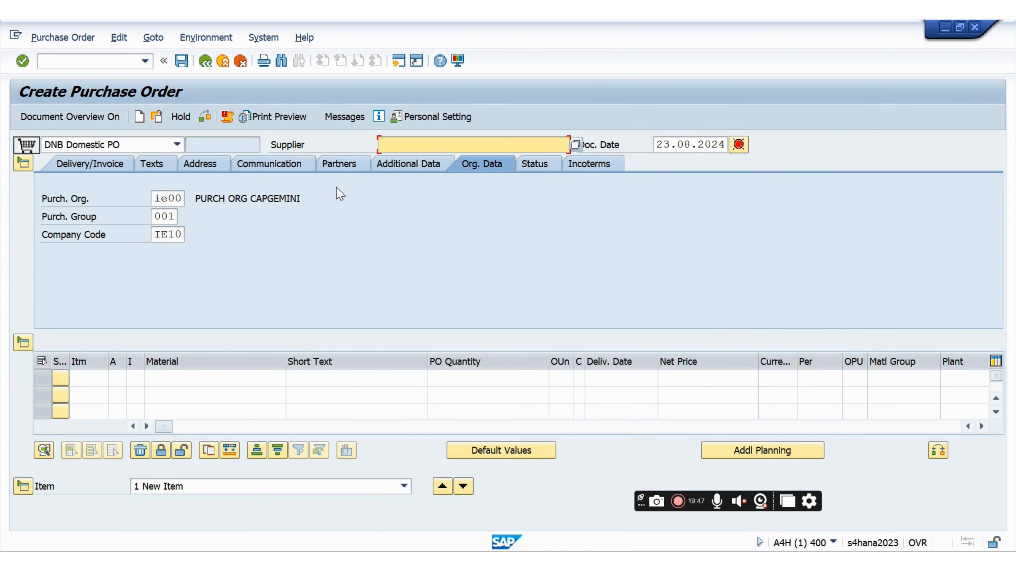
key("ctrl+v")
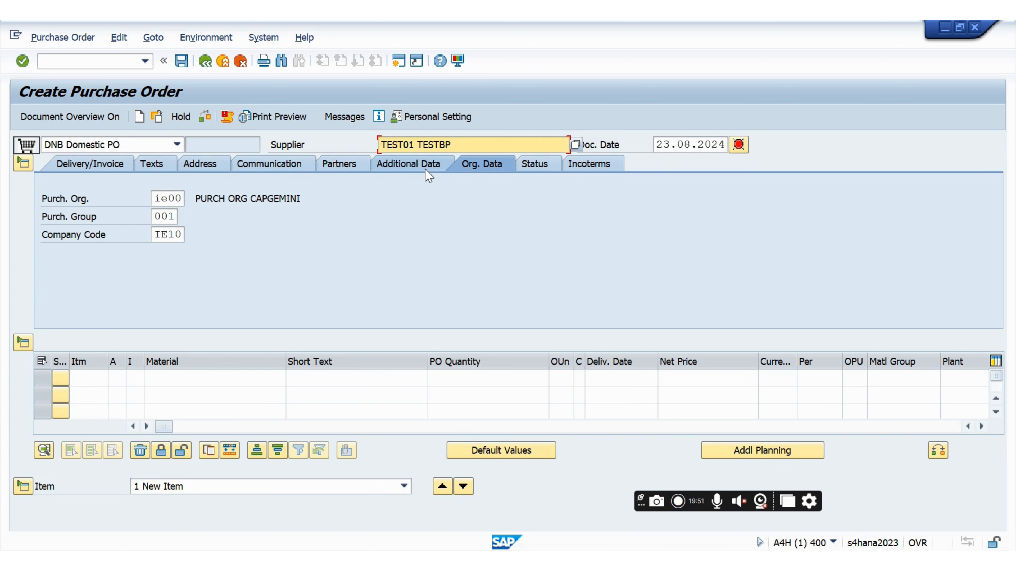
Copy material number 100341 from the Notepad notes into the first item line of the order
left_click(162, 379)
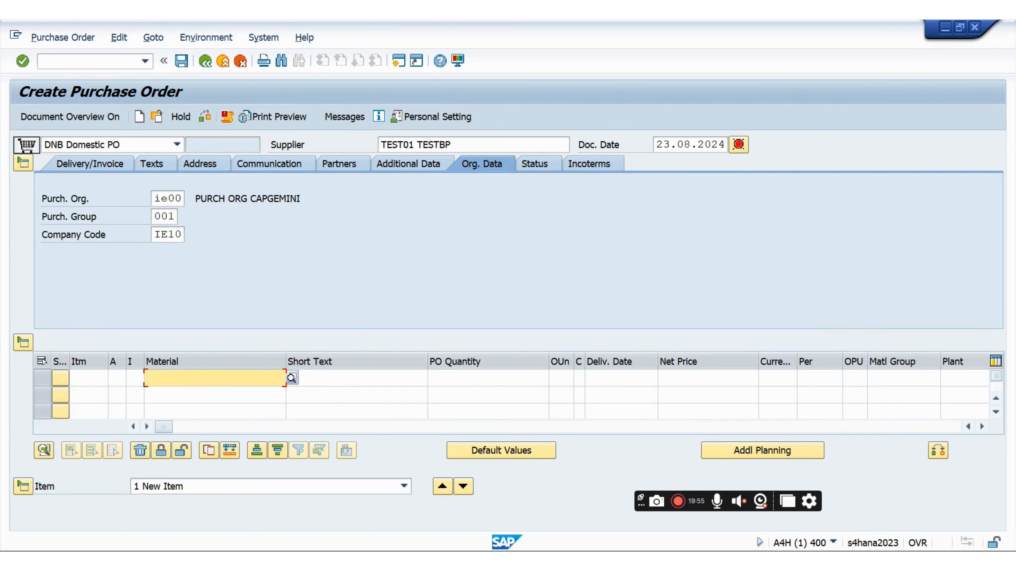
key("alt+Tab")
double_click(86, 294)
key("ctrl+c")
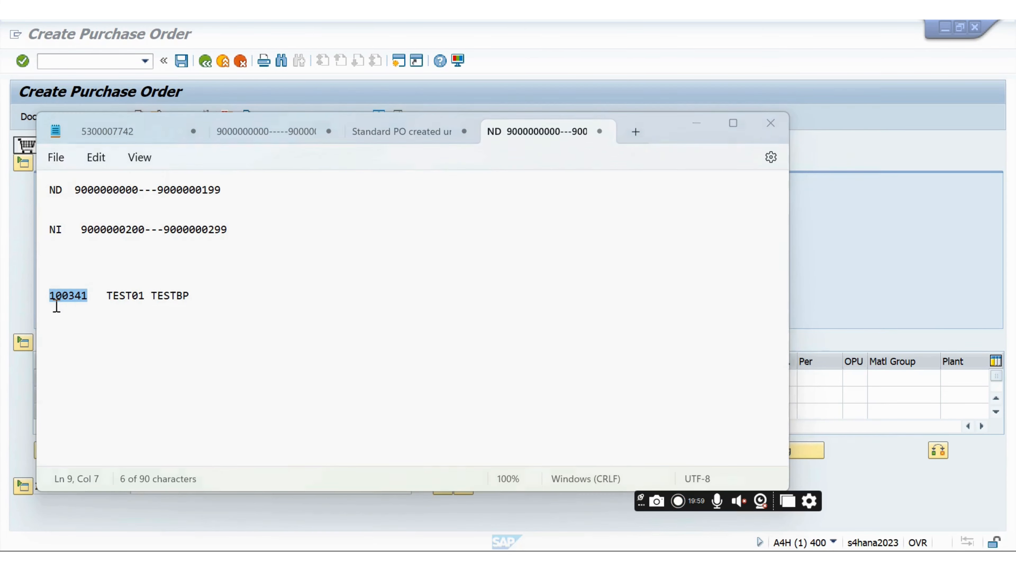
key("alt+Tab")
key("ctrl+v")
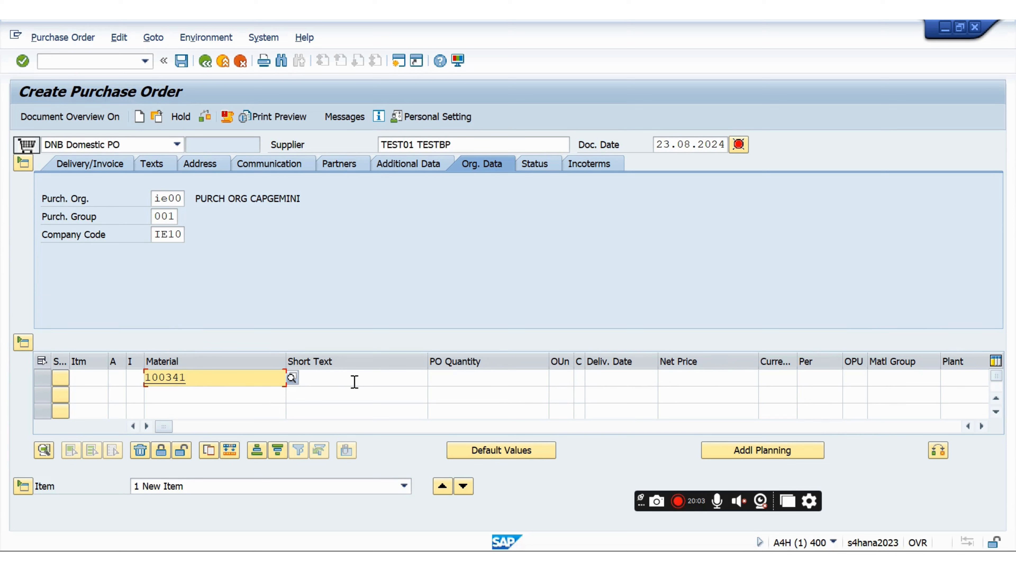
key("BackSpace")
key("BackSpace")
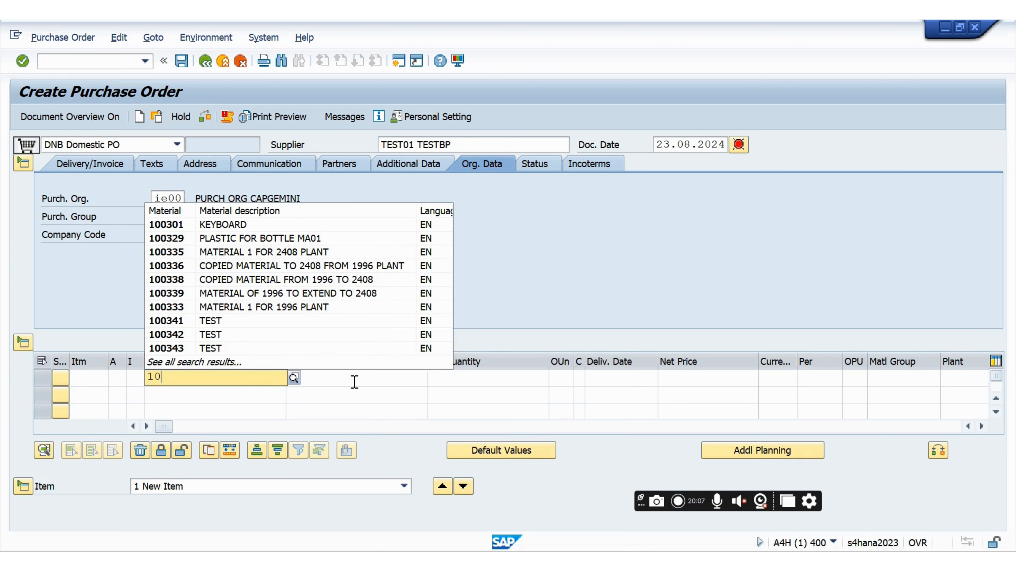
key("BackSpace")
key("BackSpace")
key("ctrl+v")
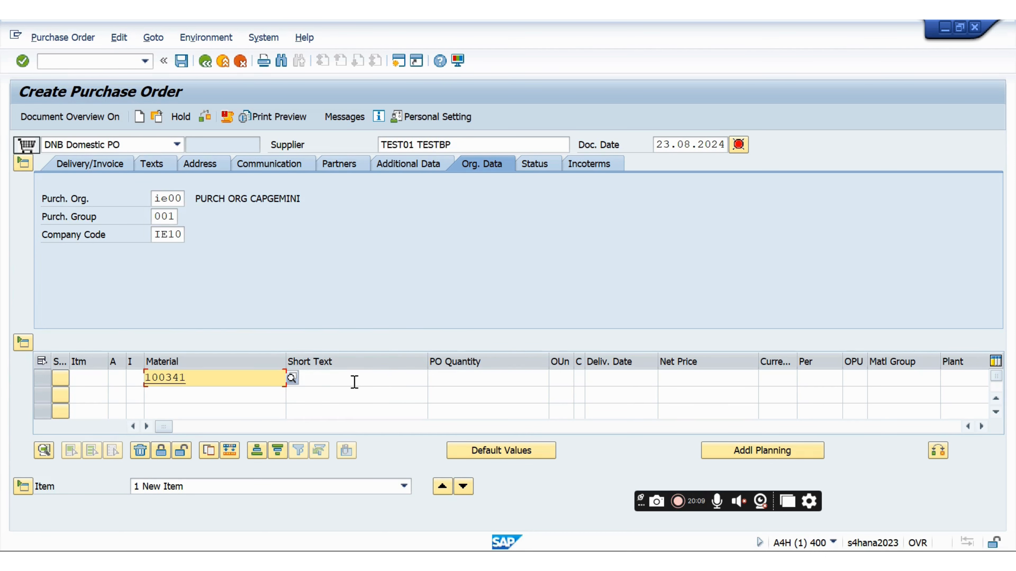
Set the first item's PO quantity to 100 and its net price to 100
key("Tab")
key("Tab")
type("10")
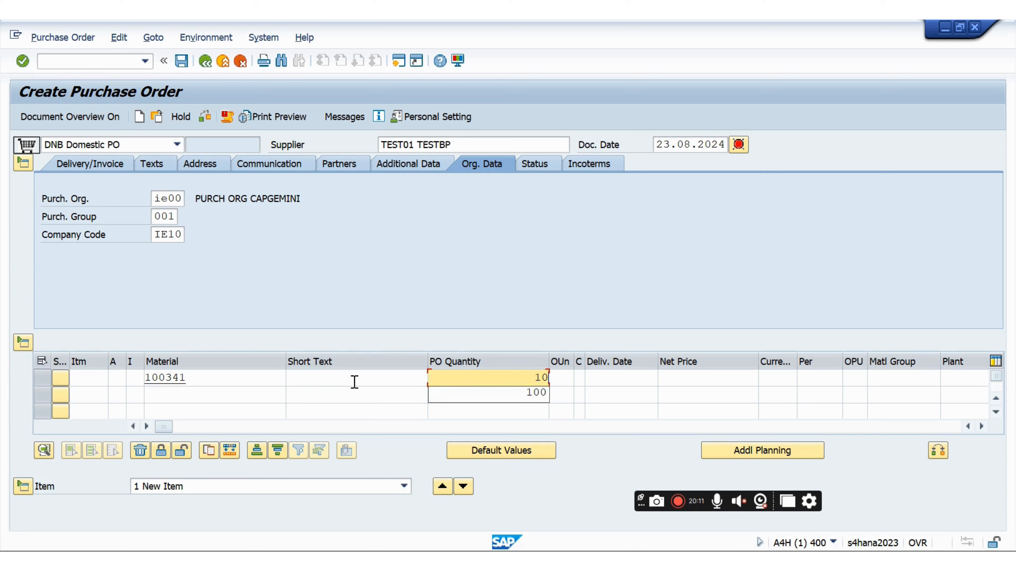
type("0")
key("Tab")
key("Tab")
key("Tab")
key("Tab")
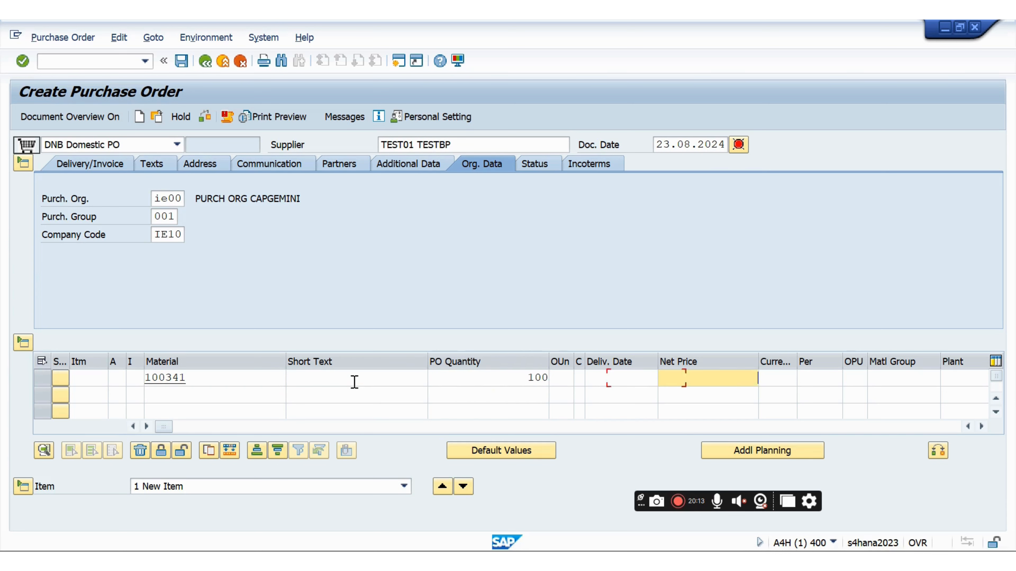
type("100")
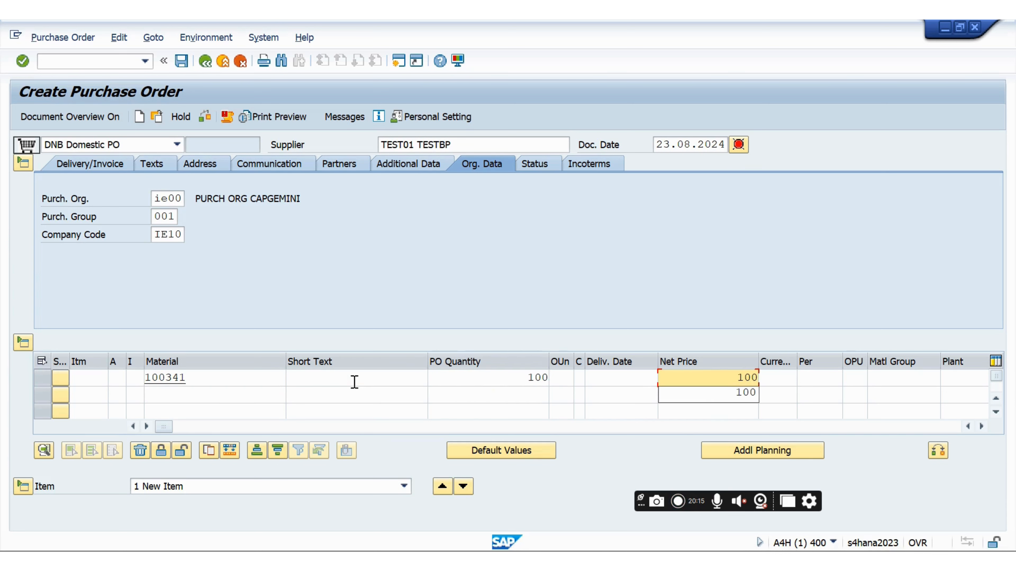
Set the first item's plant to IE01 and check the order for errors
key("Caps_Lock")
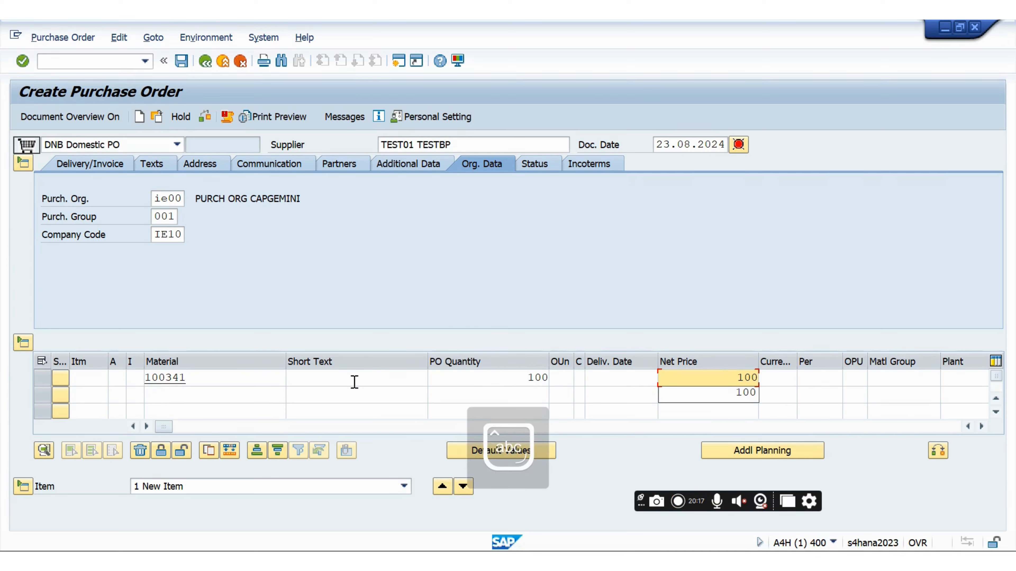
key("Caps_Lock")
key("Tab")
key("Tab")
key("Tab")
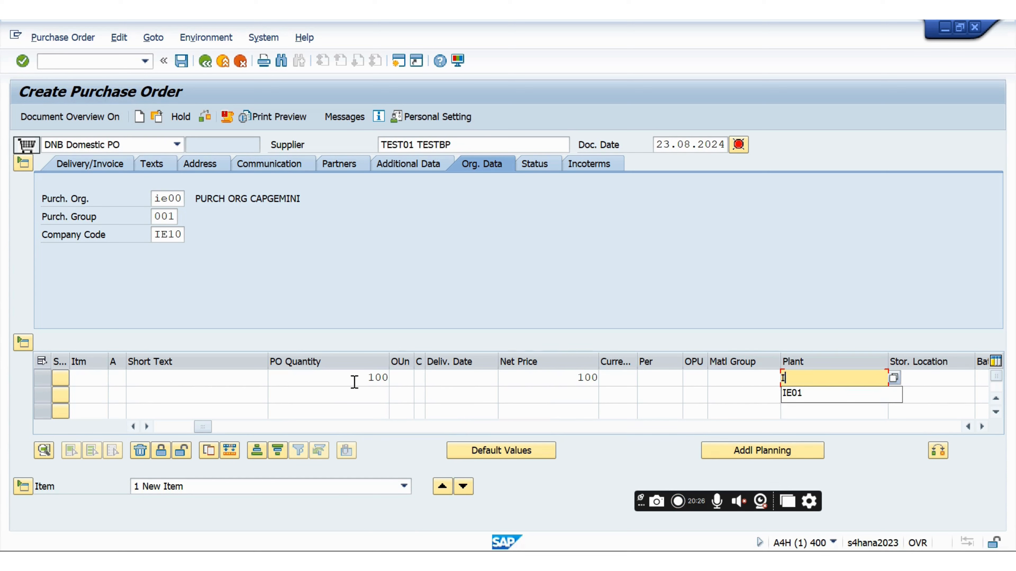
type("IE01")
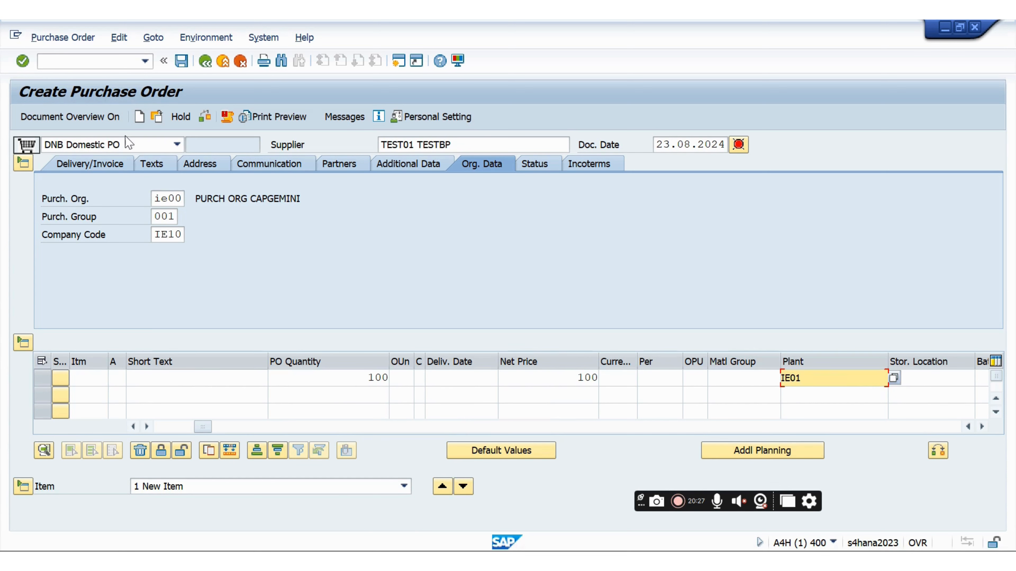
left_click(206, 116)
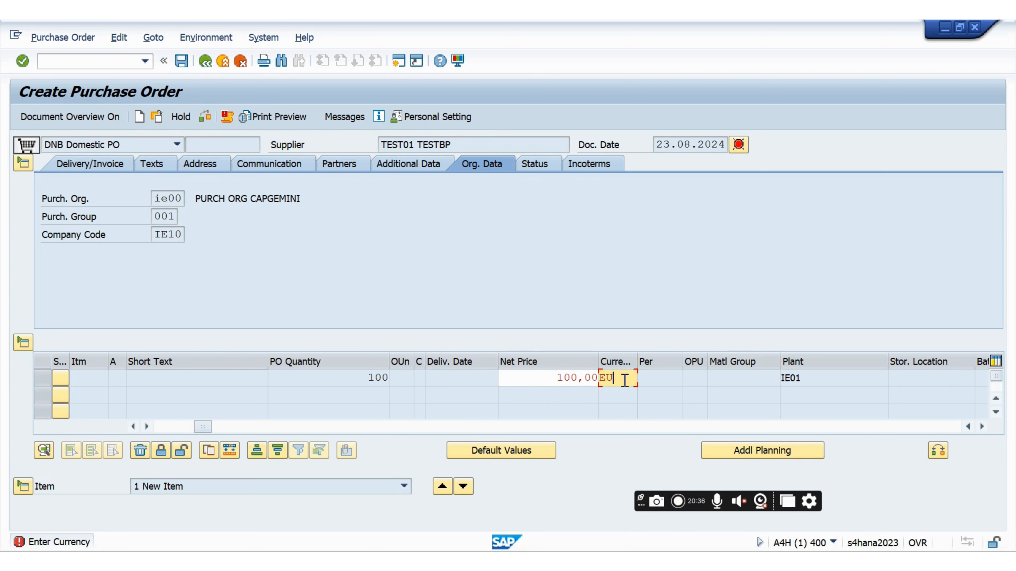
Try EUR as the currency of the first item
key("BackSpace")
key("BackSpace")
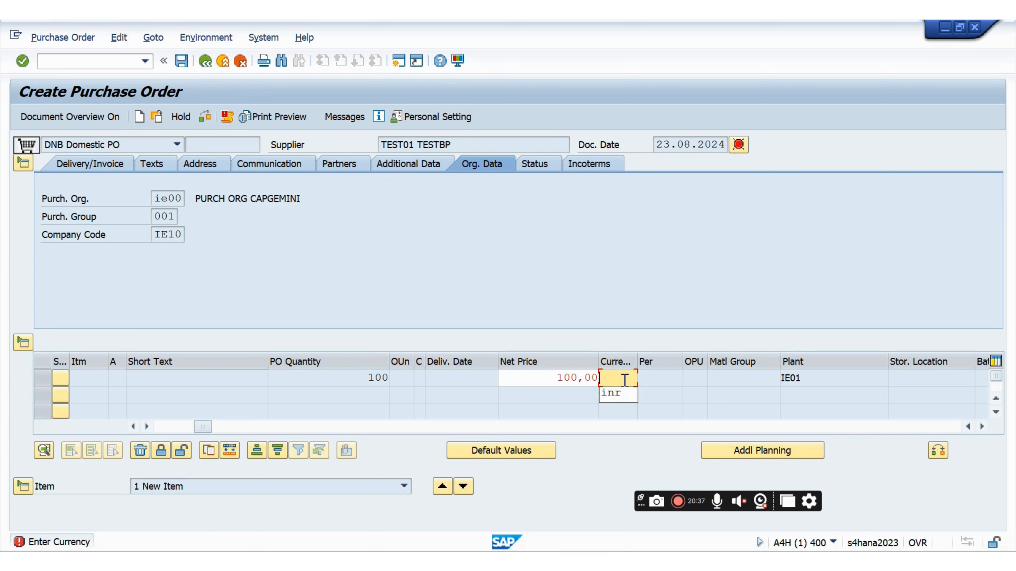
key("Return")
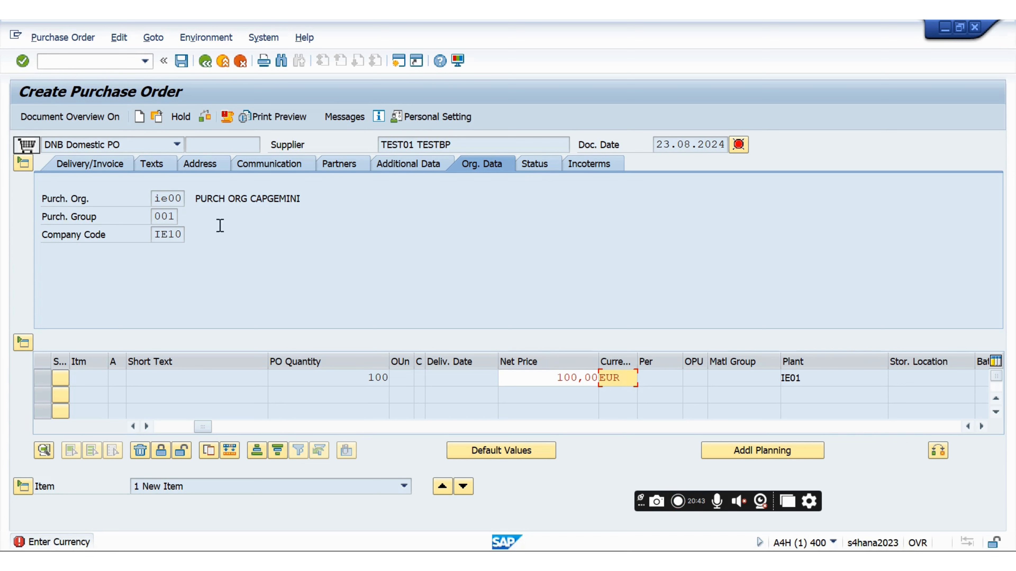
Set the first item's currency to USD
key("BackSpace")
key("BackSpace")
key("BackSpace")
type("U")
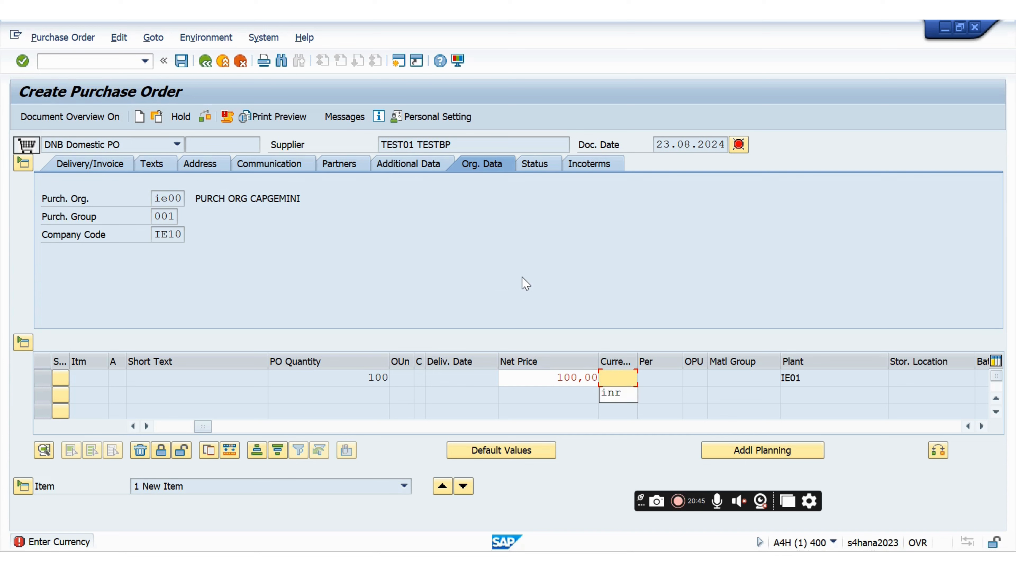
type("SD")
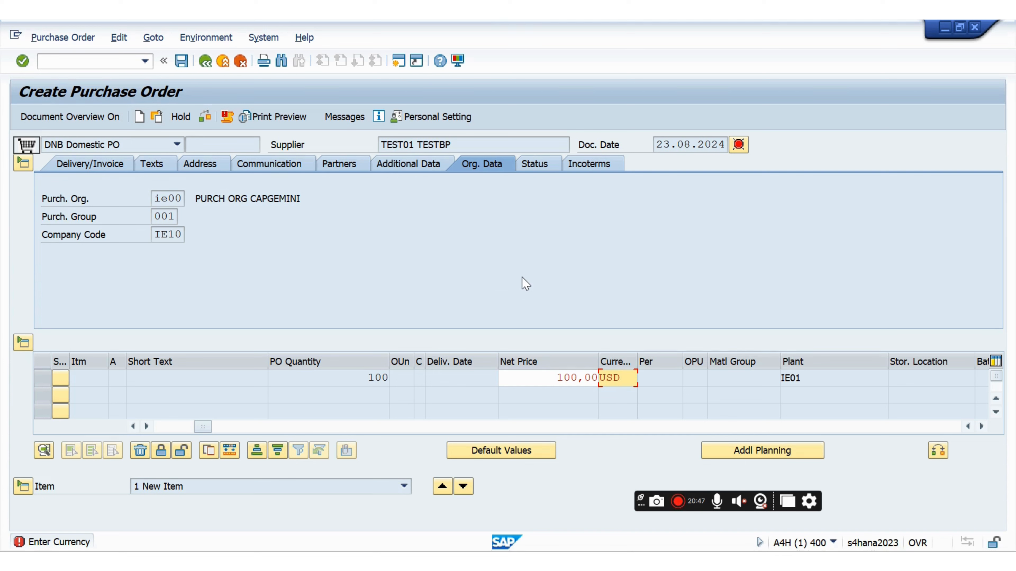
Check the purchase order for errors and close the message list
left_click(205, 120)
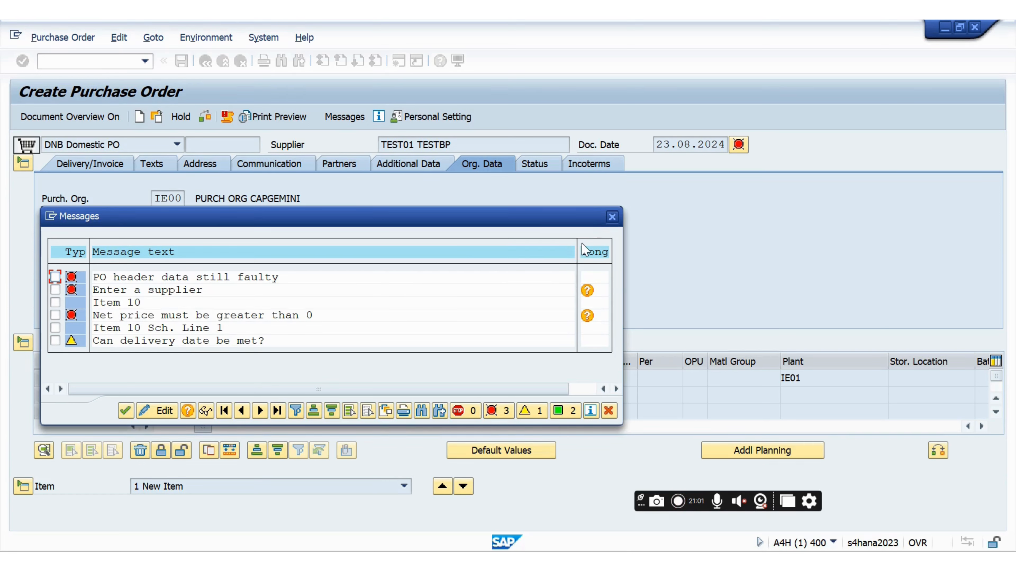
left_click(611, 217)
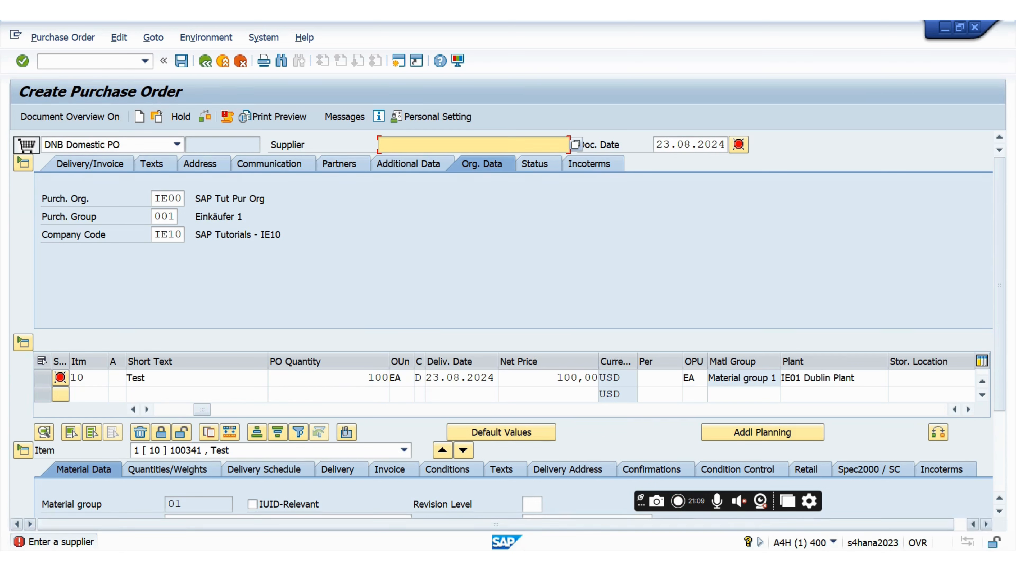
Try TEST01 TESTBP as the supplier again and recheck the order for errors
mouse_move(652, 562)
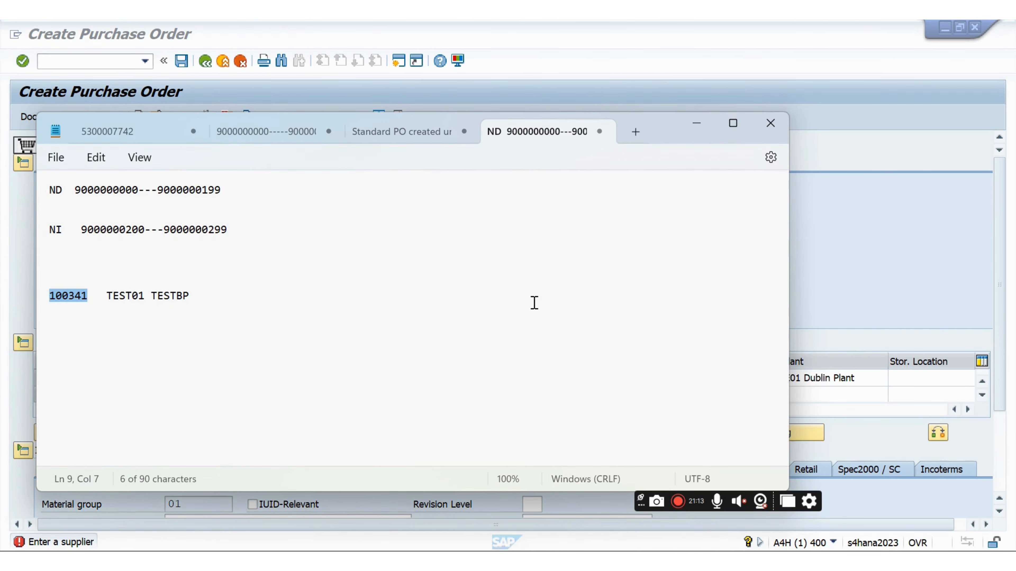
key("alt+Tab")
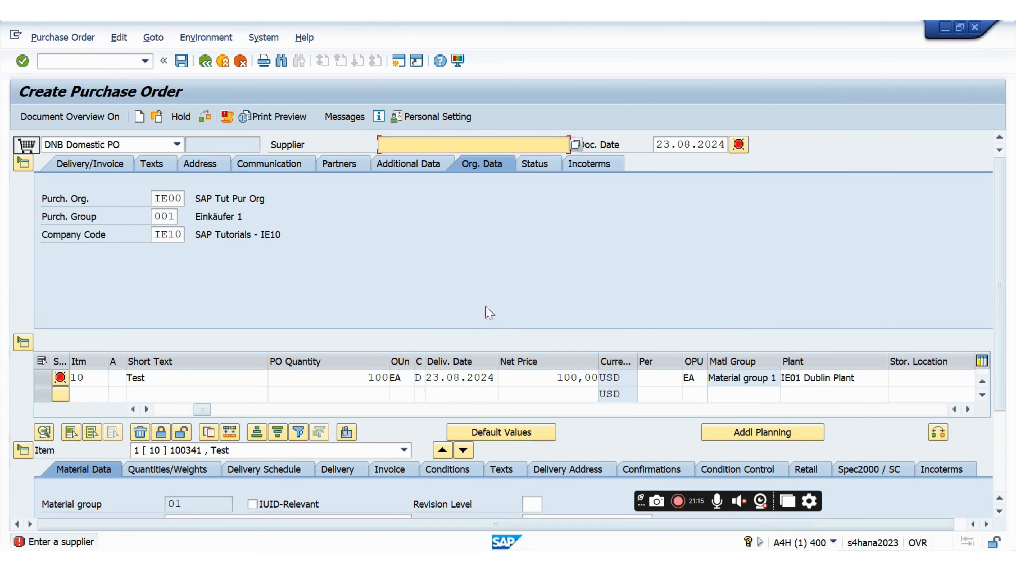
type("TEST")
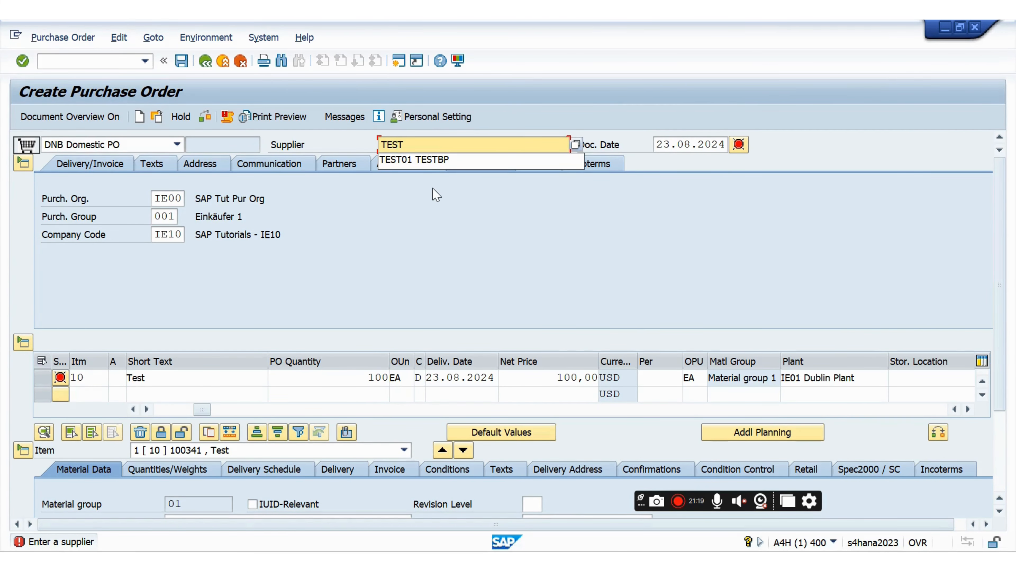
left_click(416, 160)
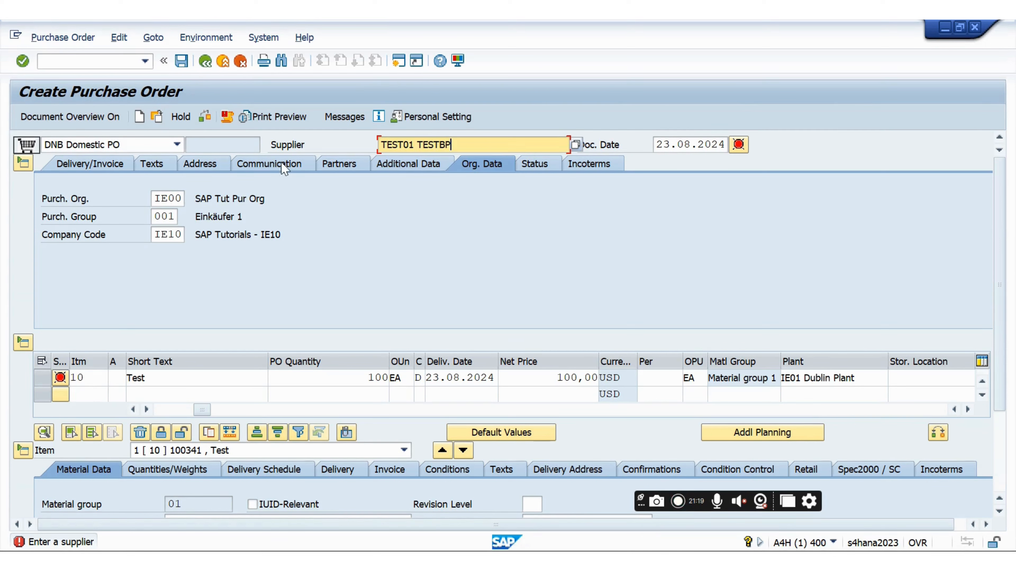
left_click(206, 117)
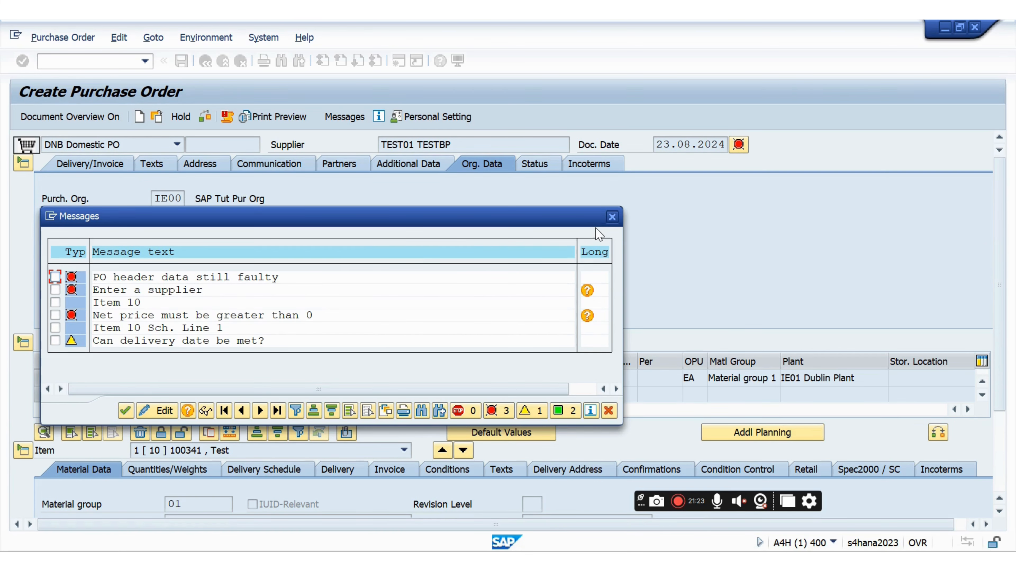
left_click(612, 217)
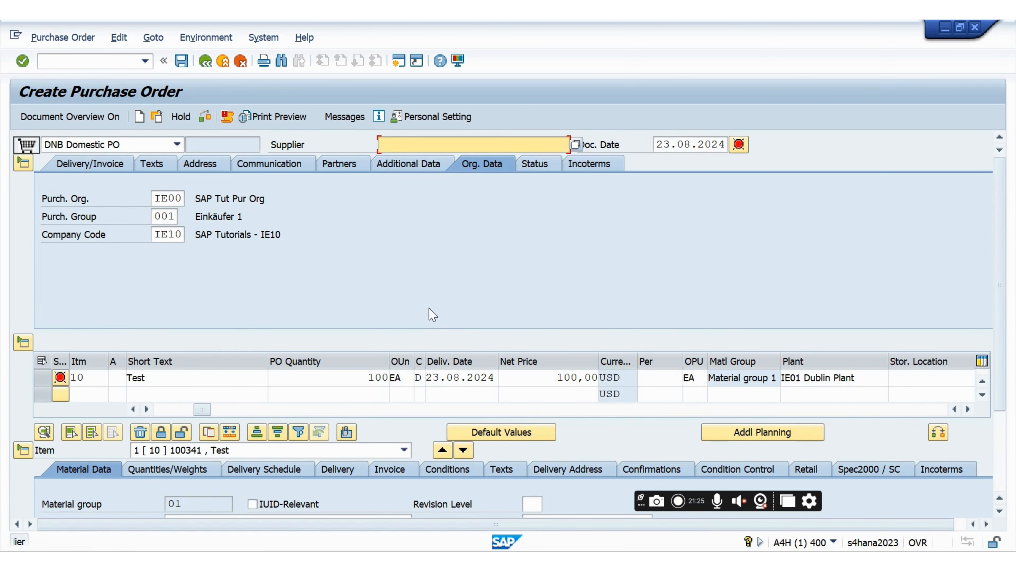
Confirm the purchase order entries to revalidate the first item
scroll(429, 309, "down", 2)
key("Return")
key("Return")
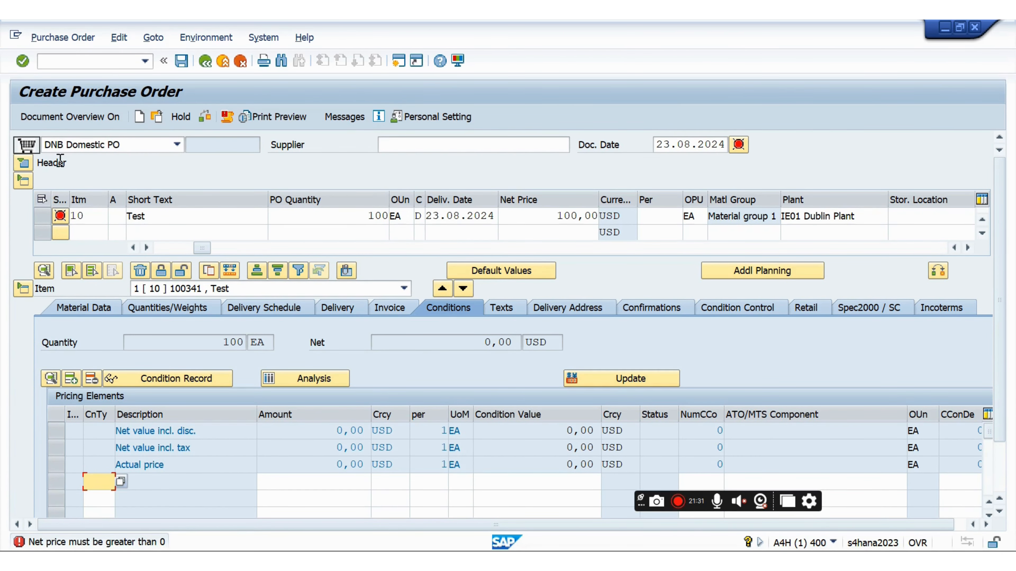
List your own purchase orders in the document overview and try to open the first one, choosing to save the current order
left_click(61, 123)
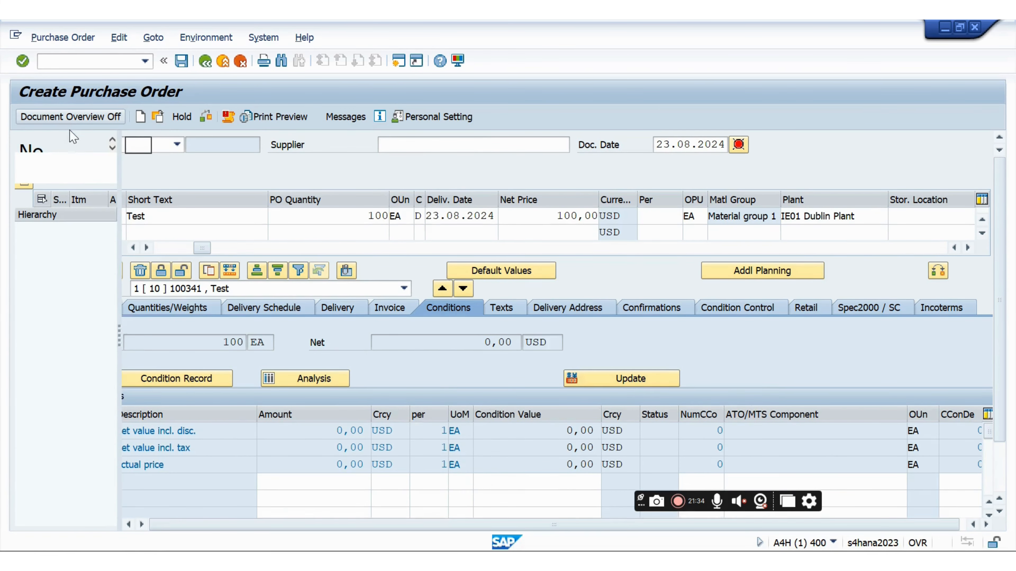
left_click(26, 195)
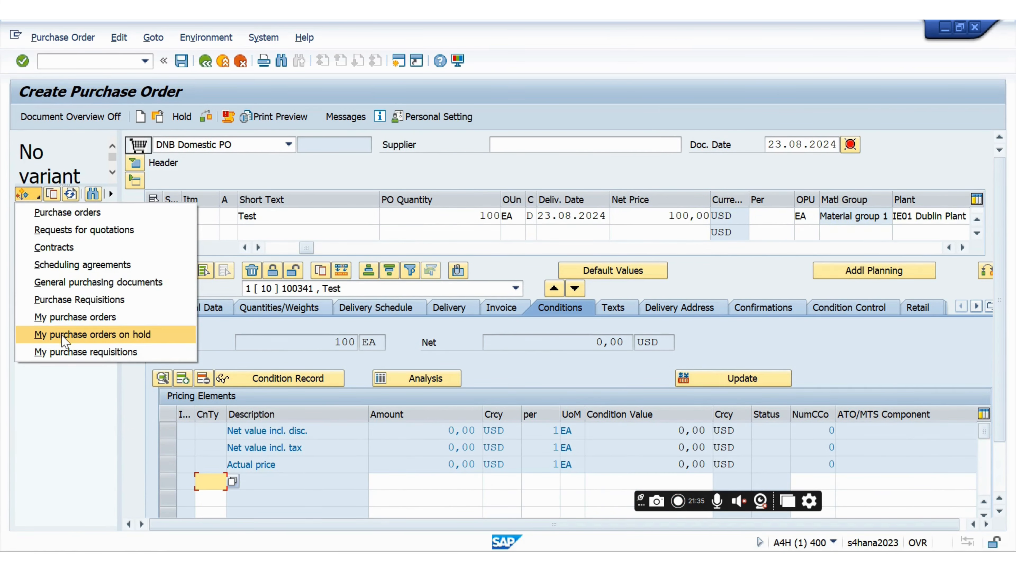
left_click(69, 325)
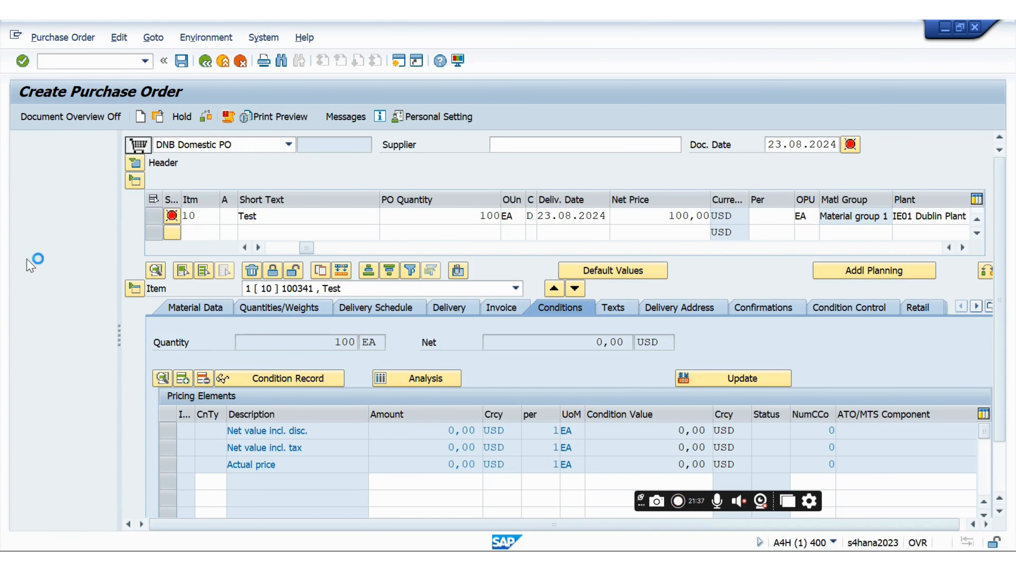
left_click(48, 231)
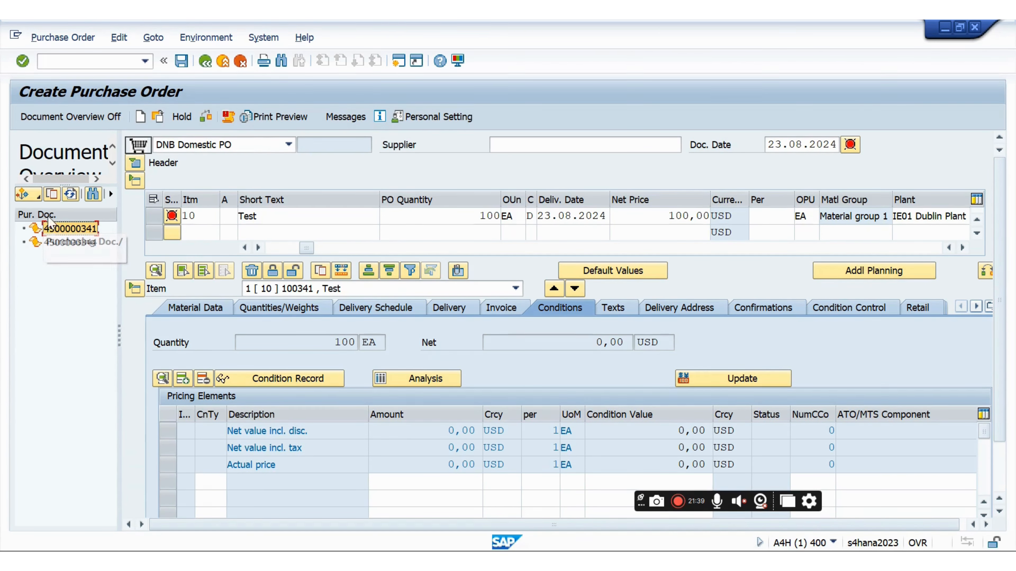
double_click(46, 231)
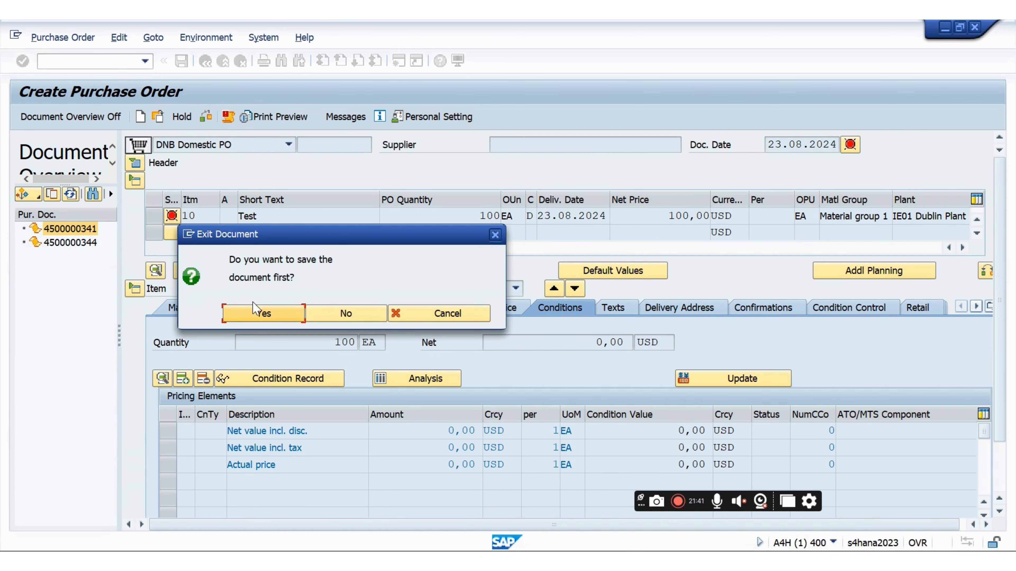
left_click(232, 314)
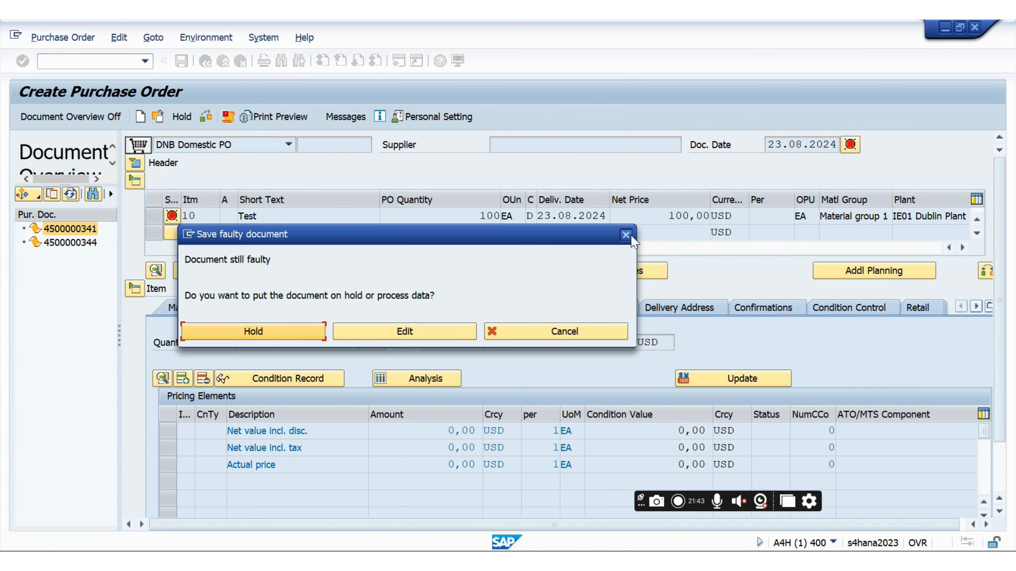
left_click(52, 231)
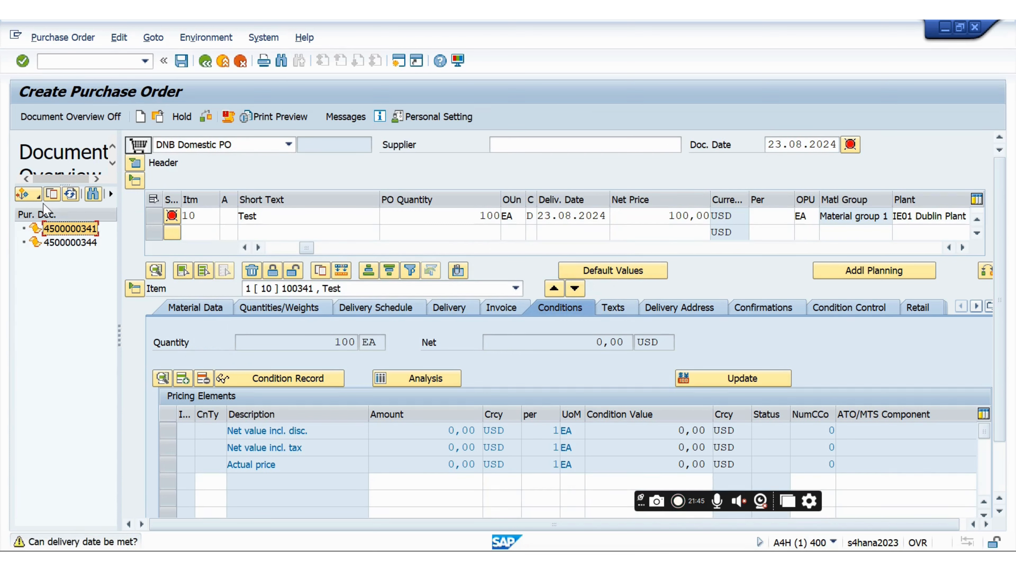
Abandon the current order and start a blank purchase order with transaction ME21N
left_click(80, 61)
type("/N")
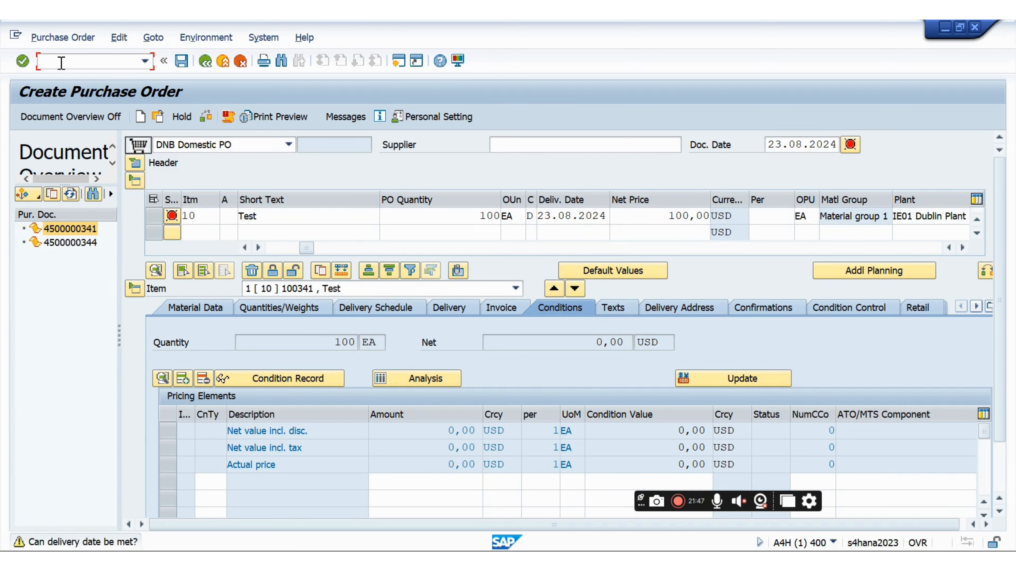
type("ME21N")
key("Return")
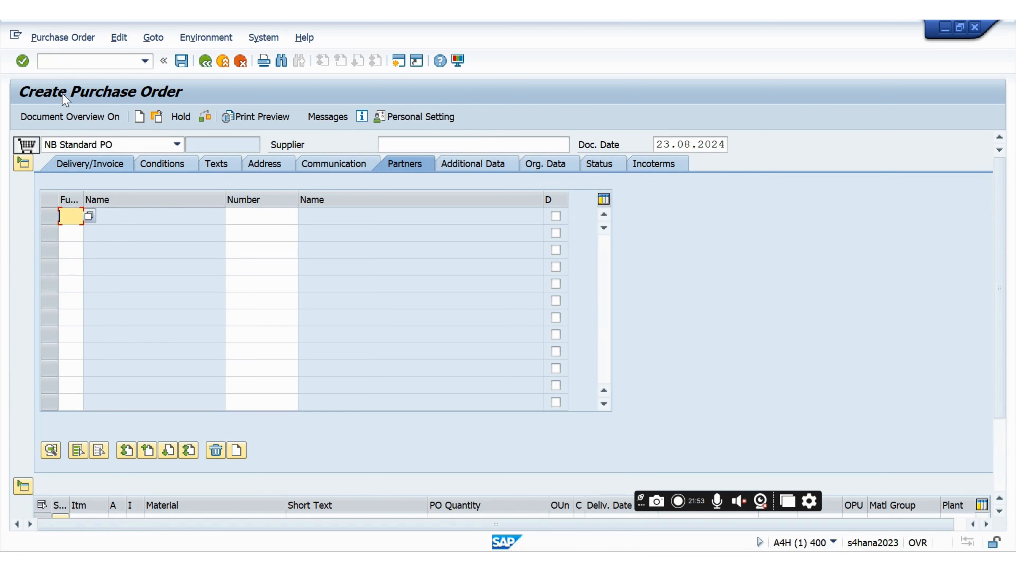
Show the document overview beside the blank order and list your own purchase orders in it
left_click(79, 64)
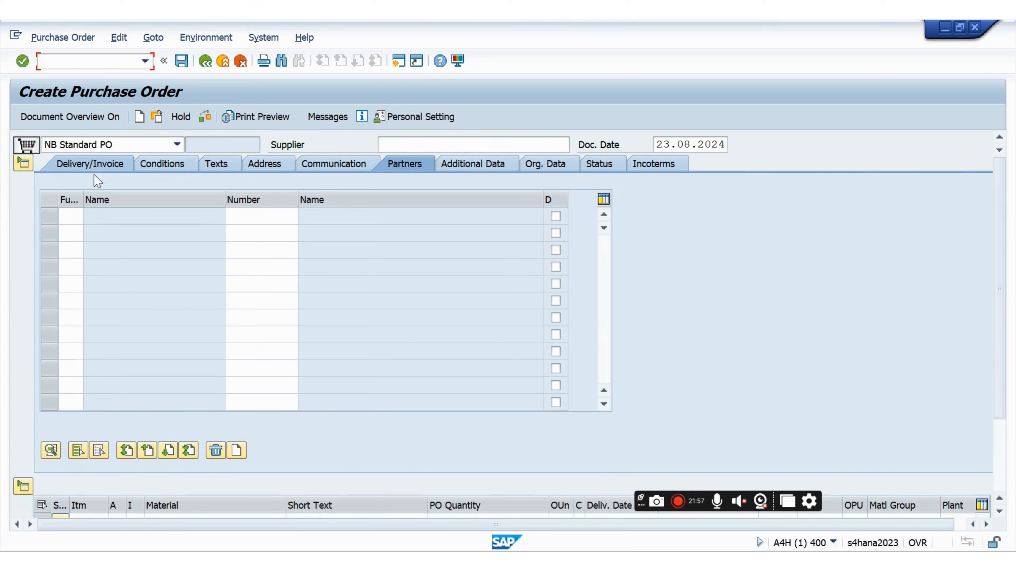
scroll(114, 214, "down", 2)
scroll(115, 214, "up", 2)
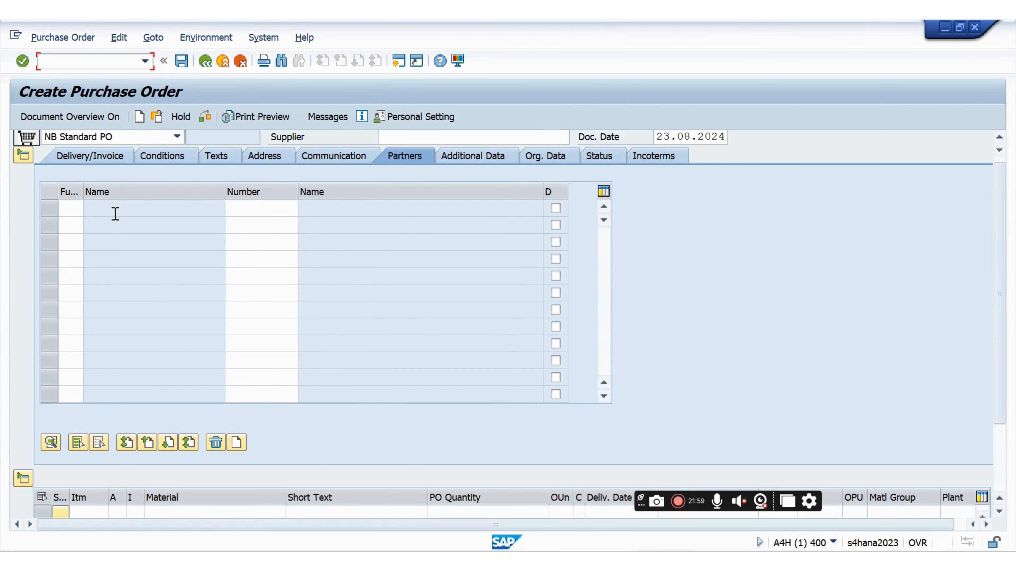
scroll(113, 204, "up", 1)
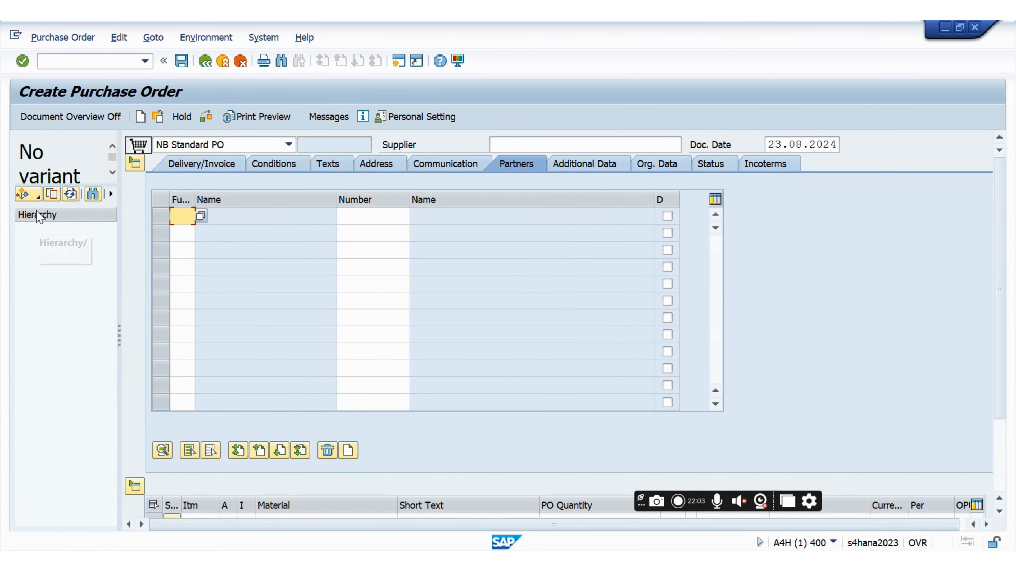
left_click(30, 198)
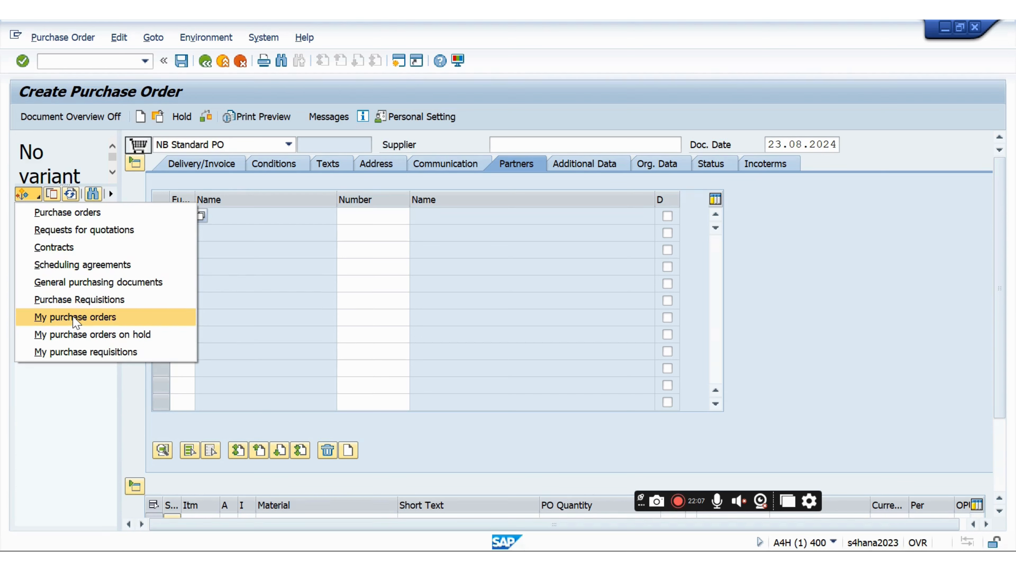
left_click(75, 318)
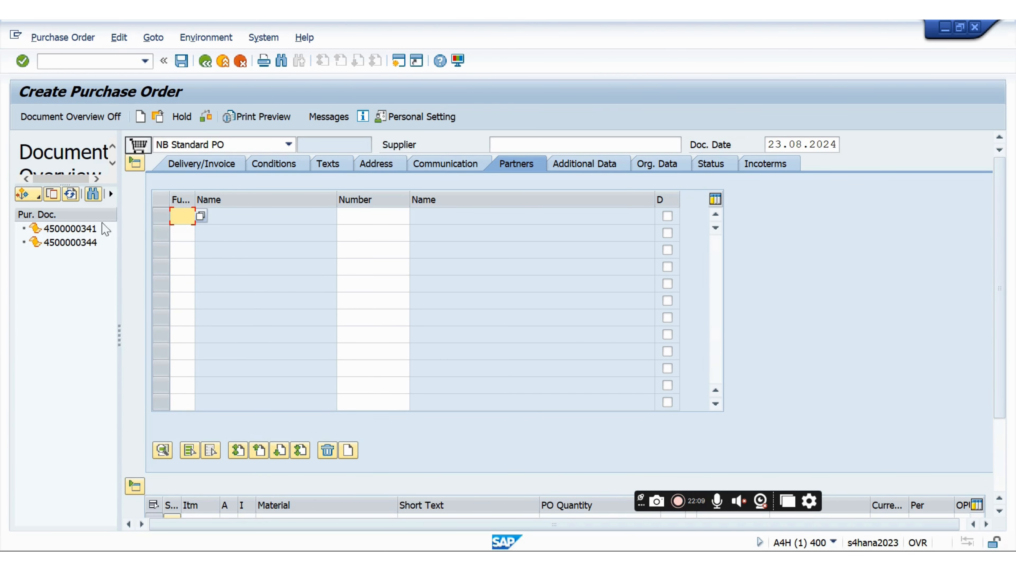
Copy the first listed purchase order into the new order and inspect the item's currency
left_click(71, 228)
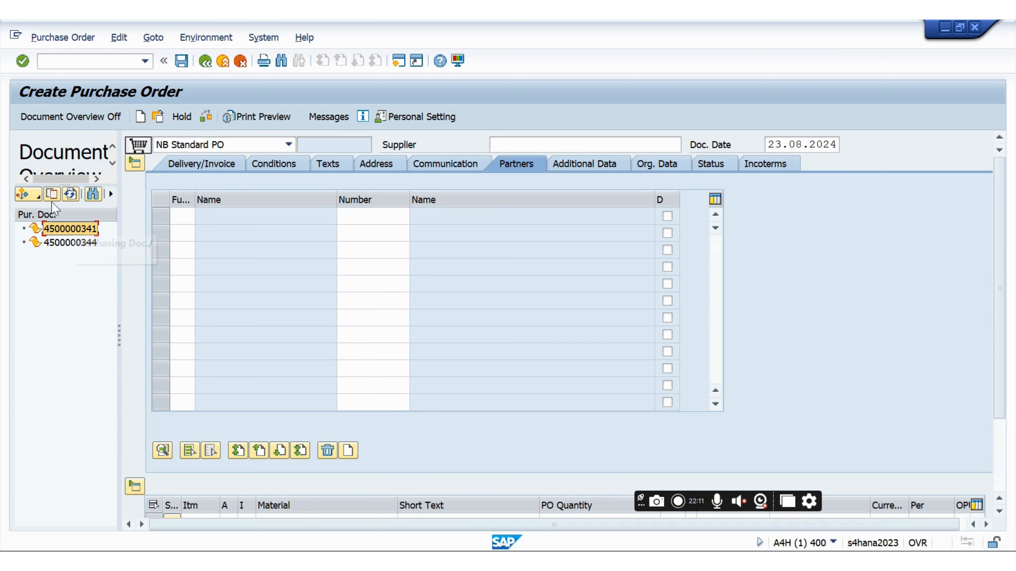
left_click(53, 194)
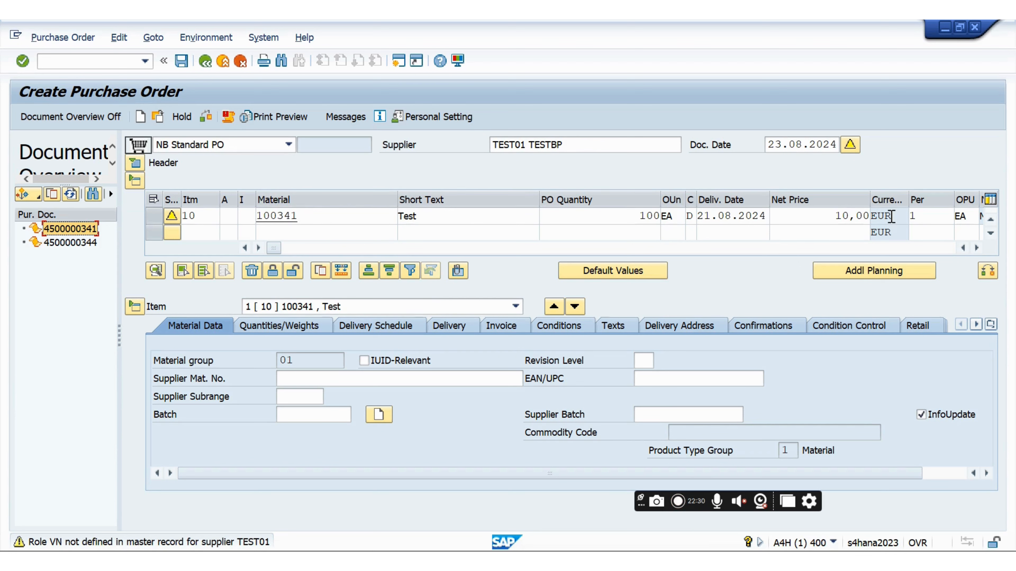
left_click(887, 217)
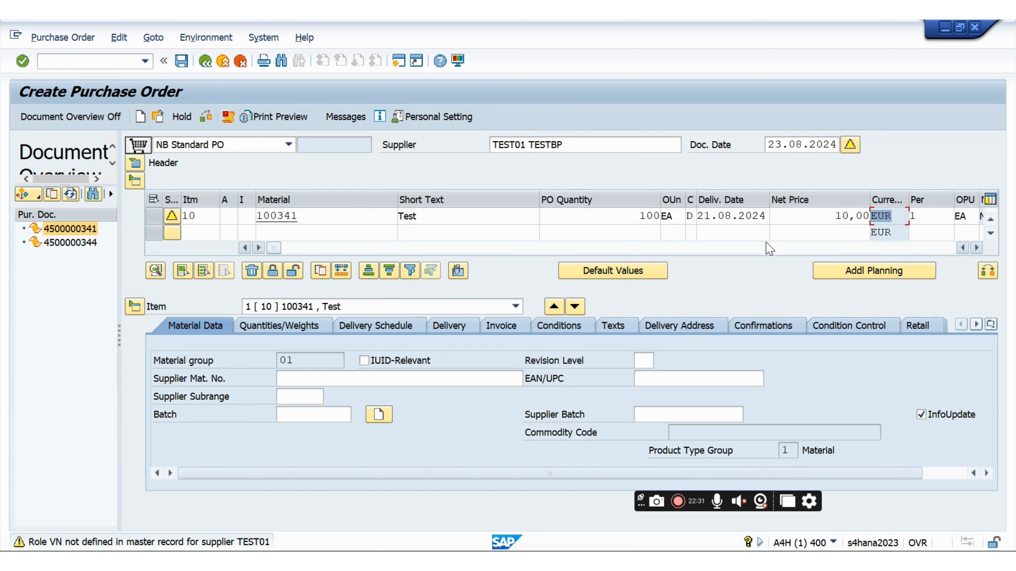
Restart order creation with transaction ME21N and select document type DNB Domestic PO
left_click(120, 61)
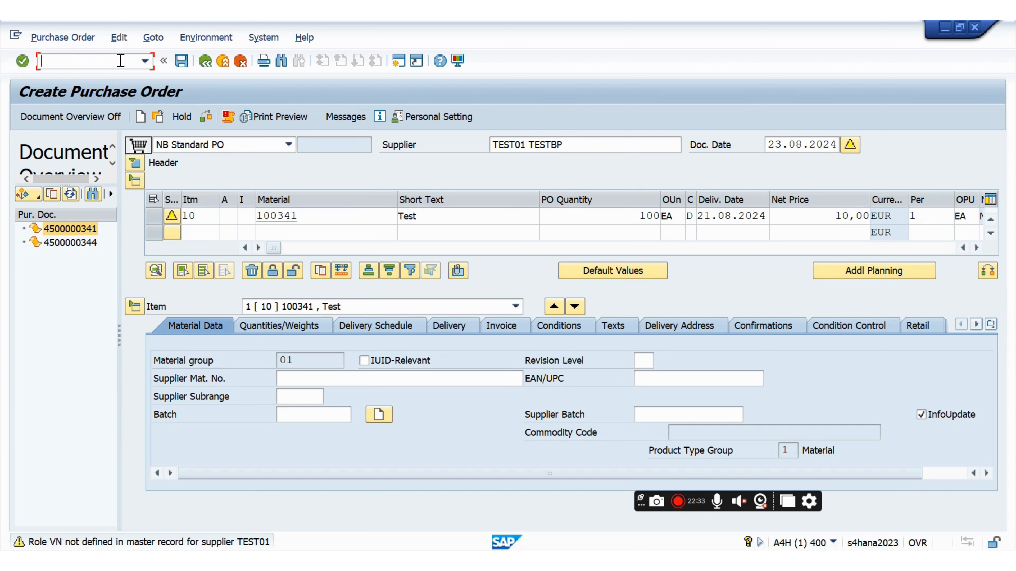
type("/NME21N")
key("Return")
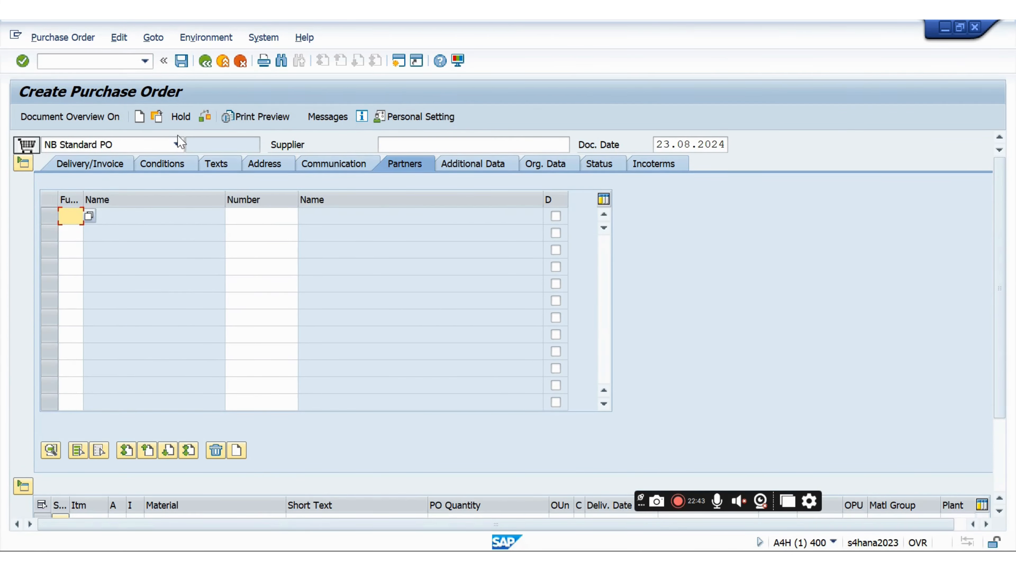
left_click(177, 144)
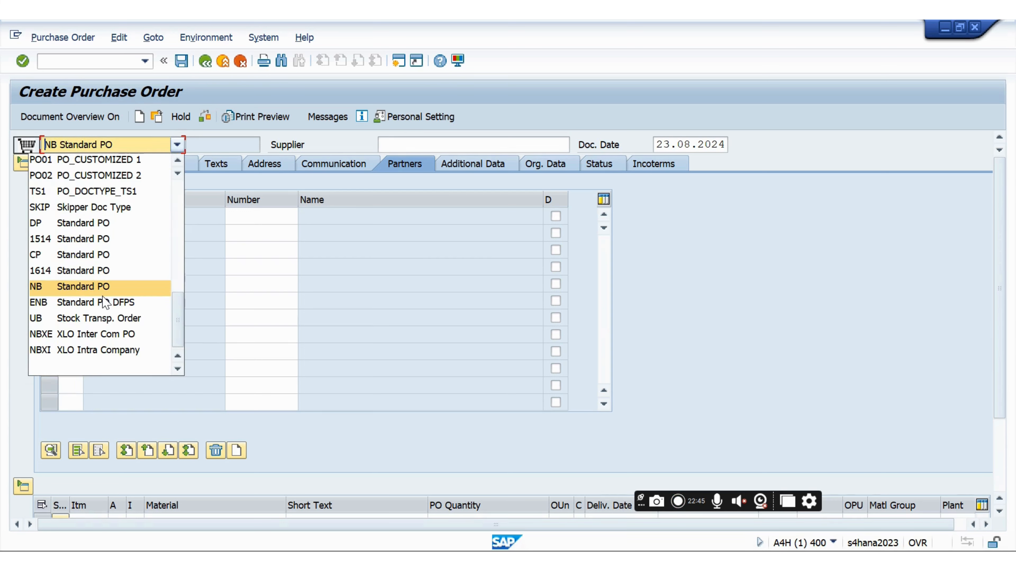
scroll(103, 304, "up", 10)
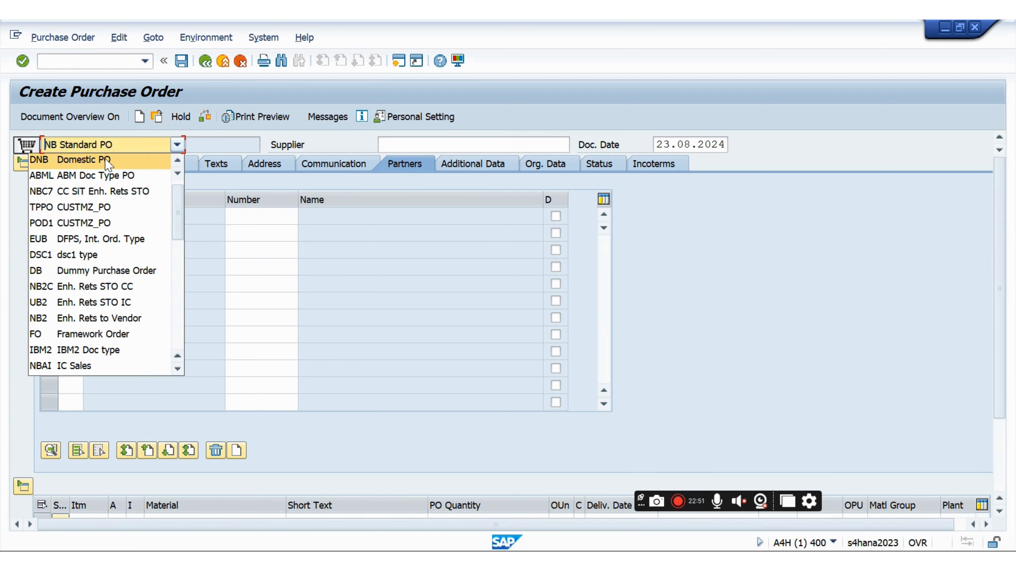
left_click(44, 159)
Set the supplier to TEST01 TESTBP, purchasing organization to IE00, purchasing group to 001 and company code to IE10
left_click(404, 145)
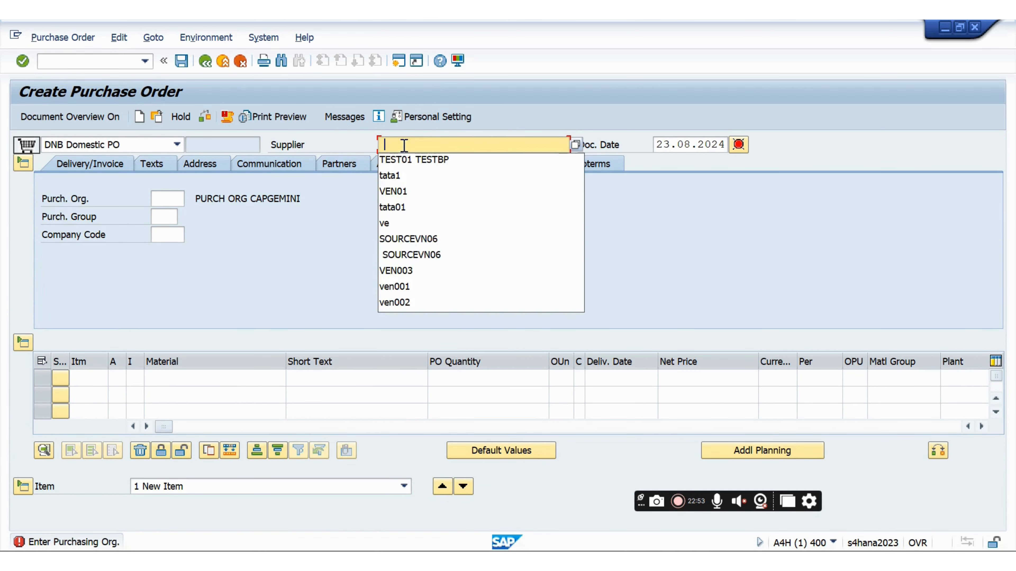
left_click(403, 160)
left_click(169, 199)
left_click(168, 215)
left_click(168, 217)
left_click(170, 235)
left_click(170, 235)
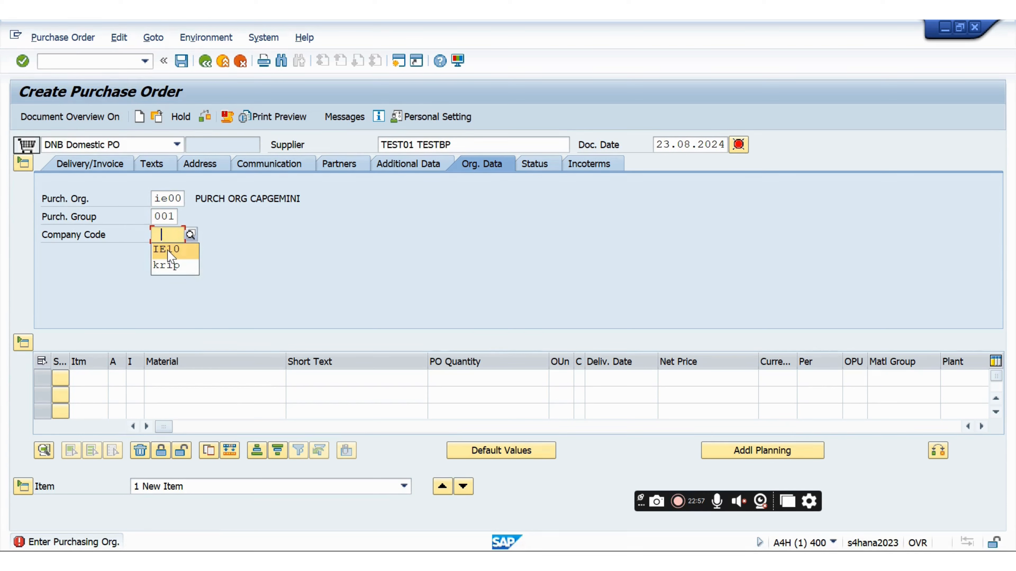
left_click(169, 246)
Enter material 100341 as the first item with a PO quantity of 100
left_click(166, 378)
left_click(168, 396)
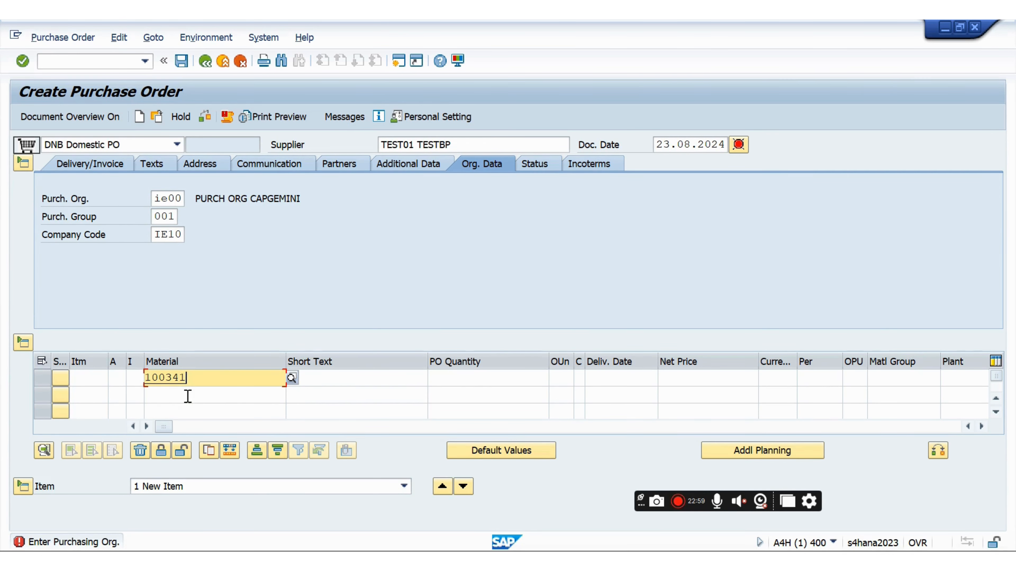
left_click(468, 381)
left_click(469, 381)
left_click(485, 393)
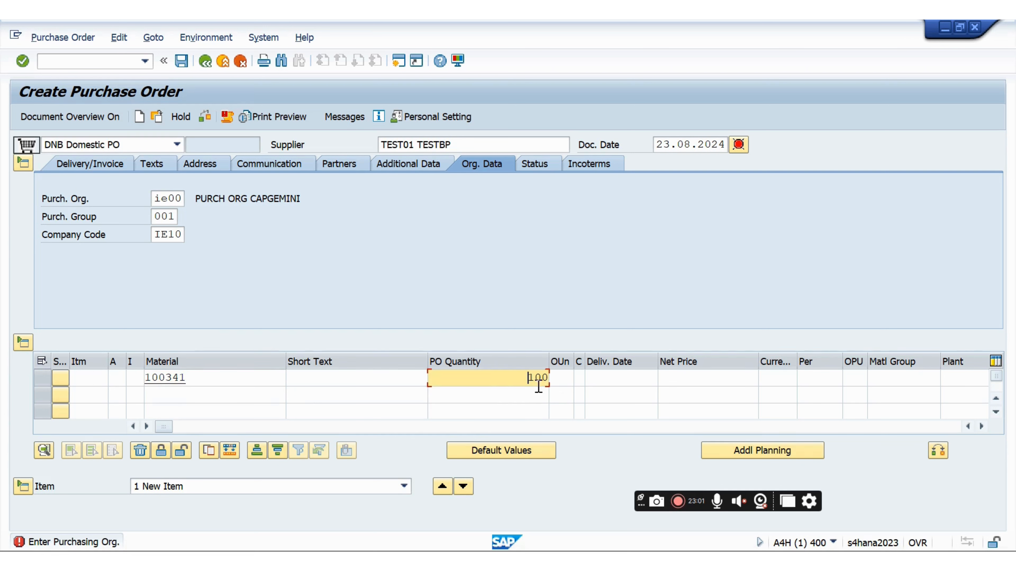
Complete the item with a net price of 100 EUR and plant IE01, and check the purchase order
left_click(677, 381)
left_click(679, 381)
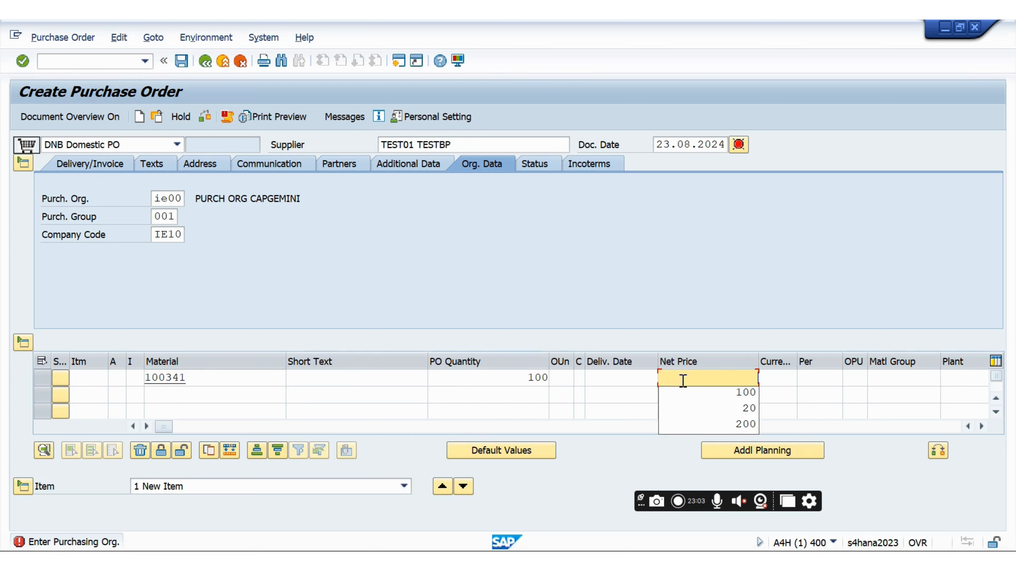
left_click(722, 391)
left_click(780, 381)
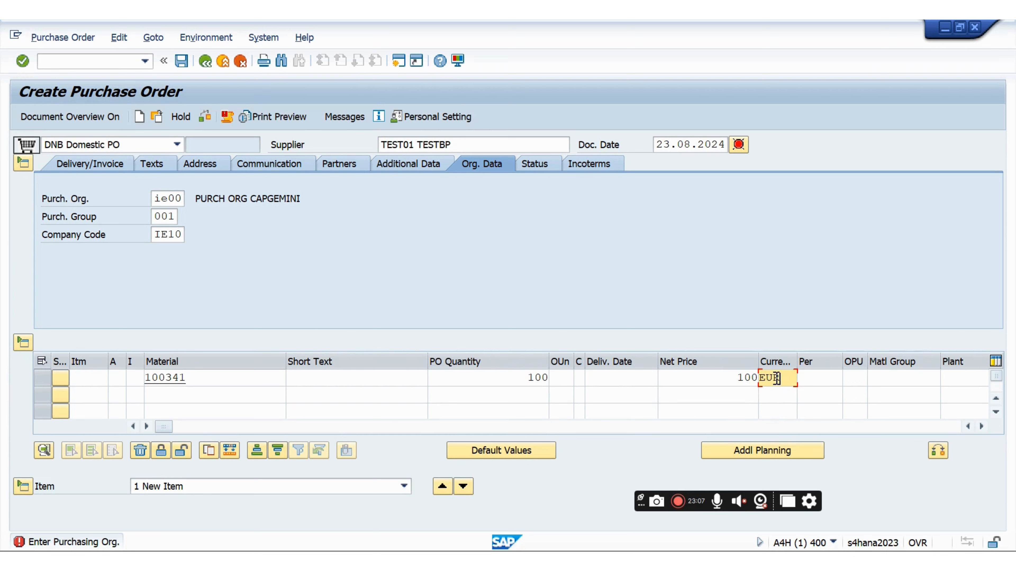
left_click(981, 427)
left_click(952, 383)
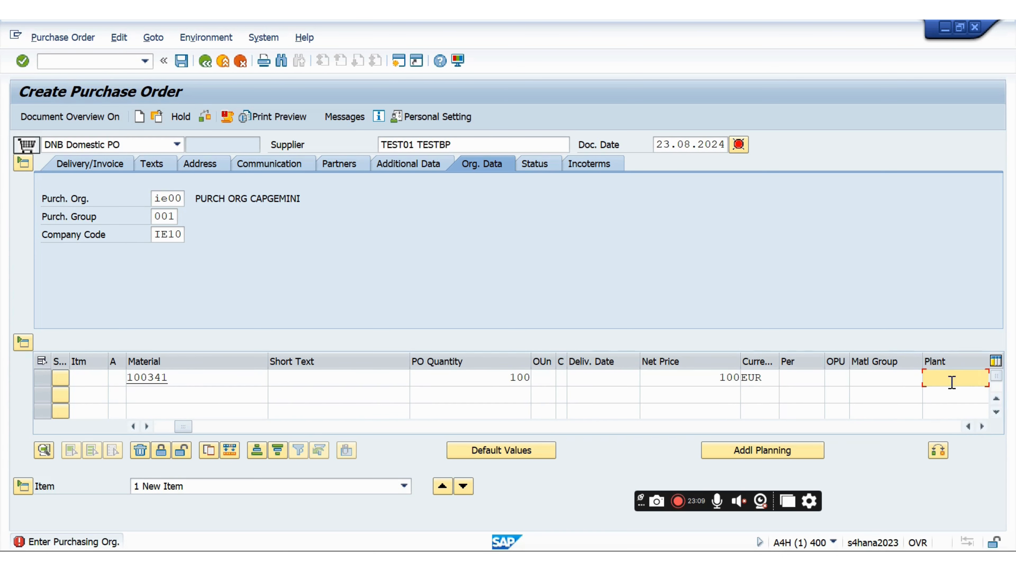
left_click(952, 383)
left_click(954, 389)
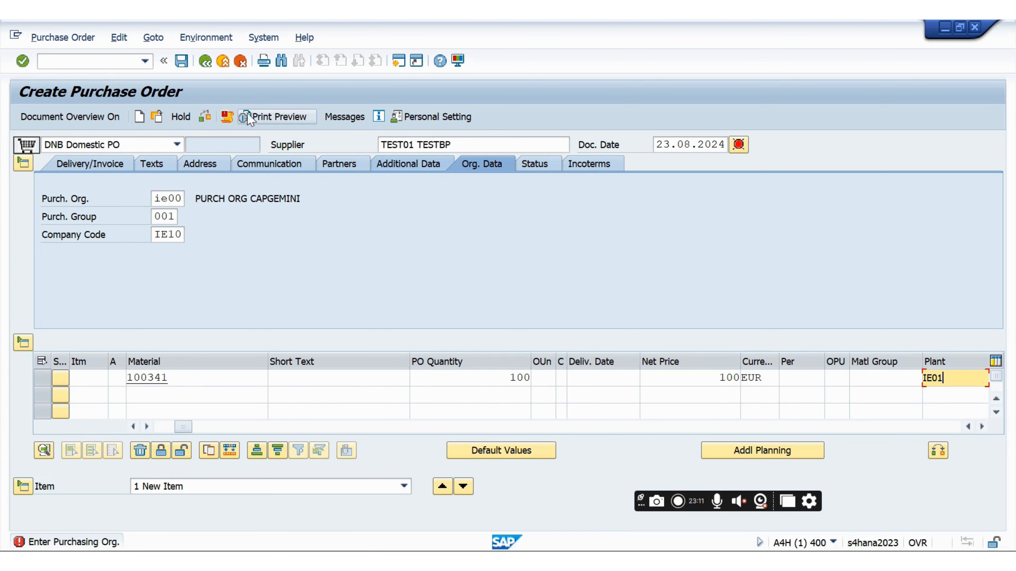
left_click(205, 117)
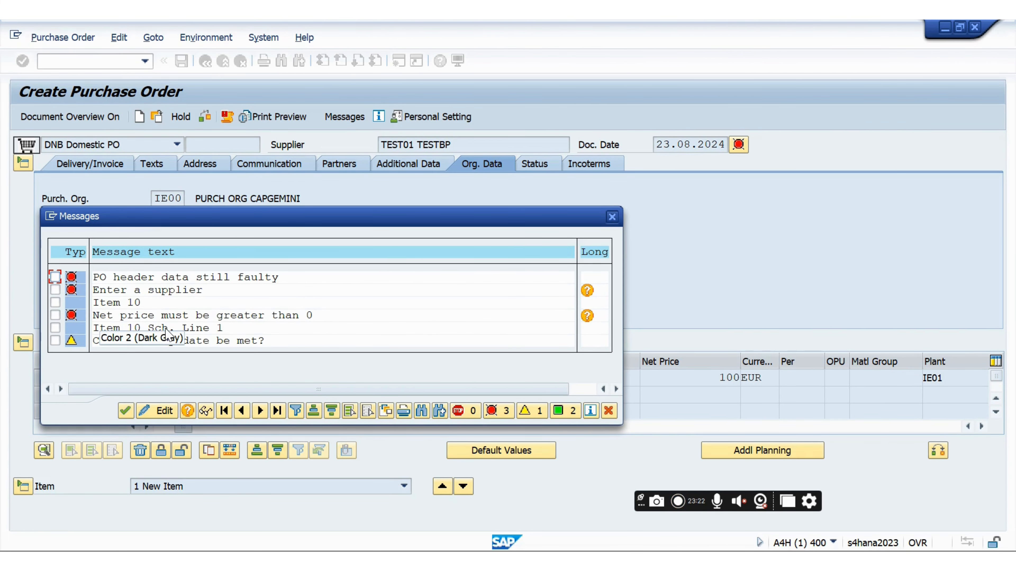
left_click(612, 217)
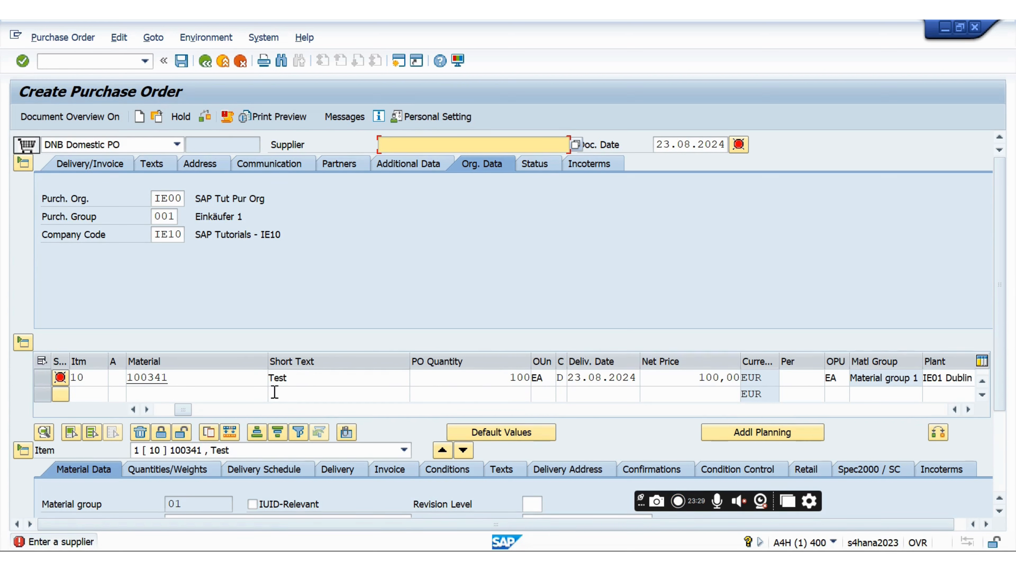
Add condition type PBXX with an amount of 100 EUR to the item's pricing conditions and check the order
left_click(456, 472)
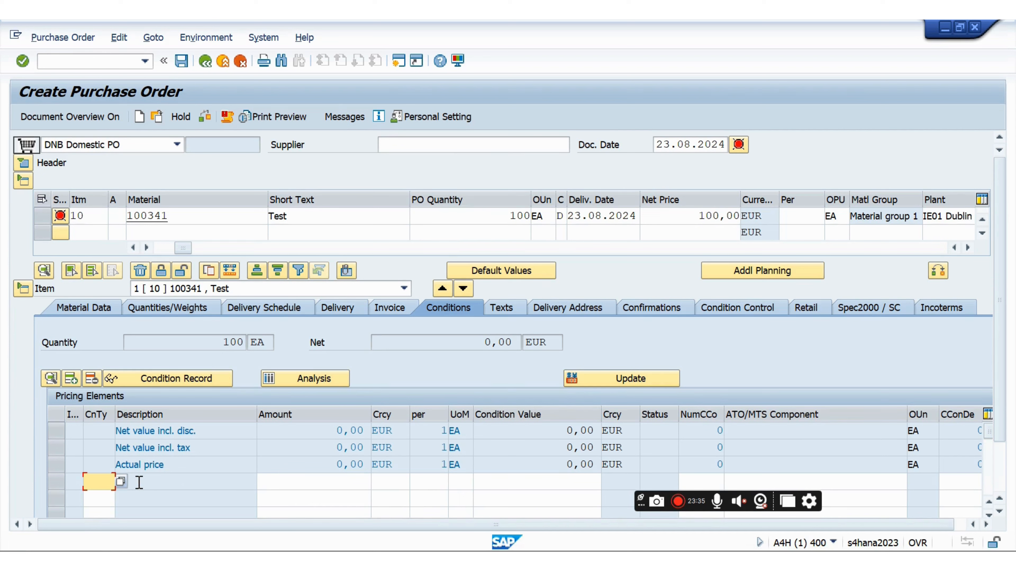
type("P")
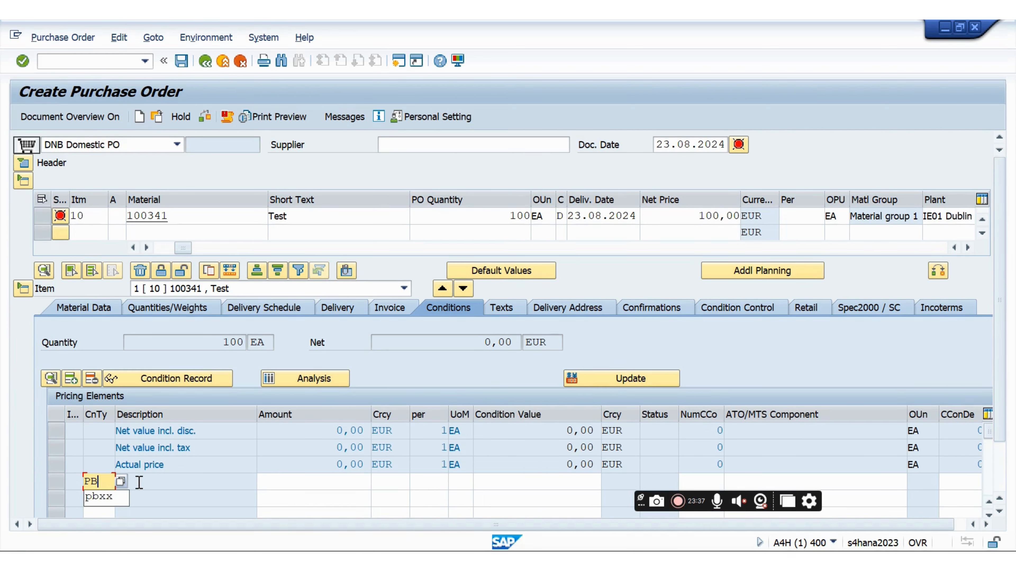
type("B")
left_click(99, 500)
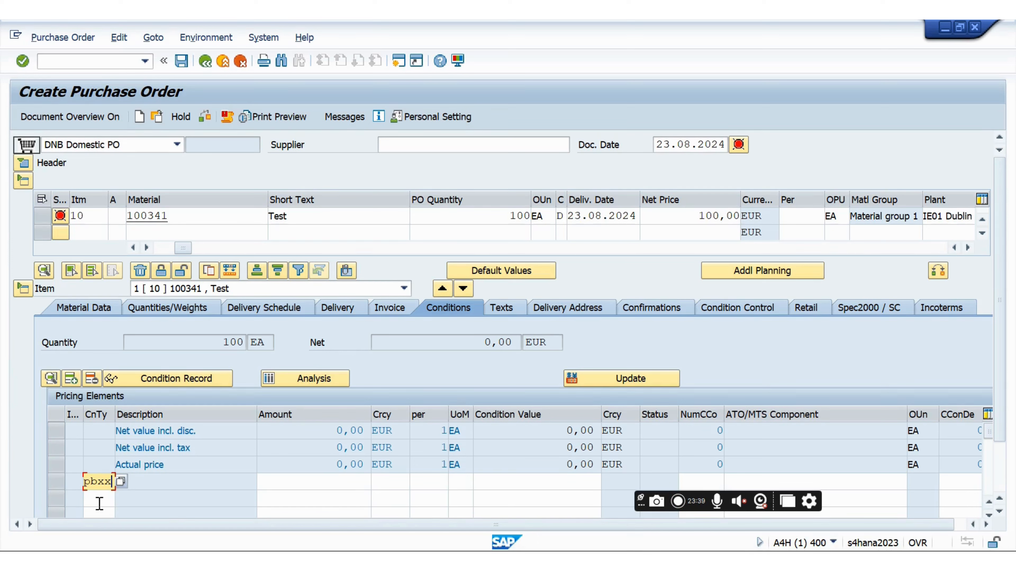
key("Return")
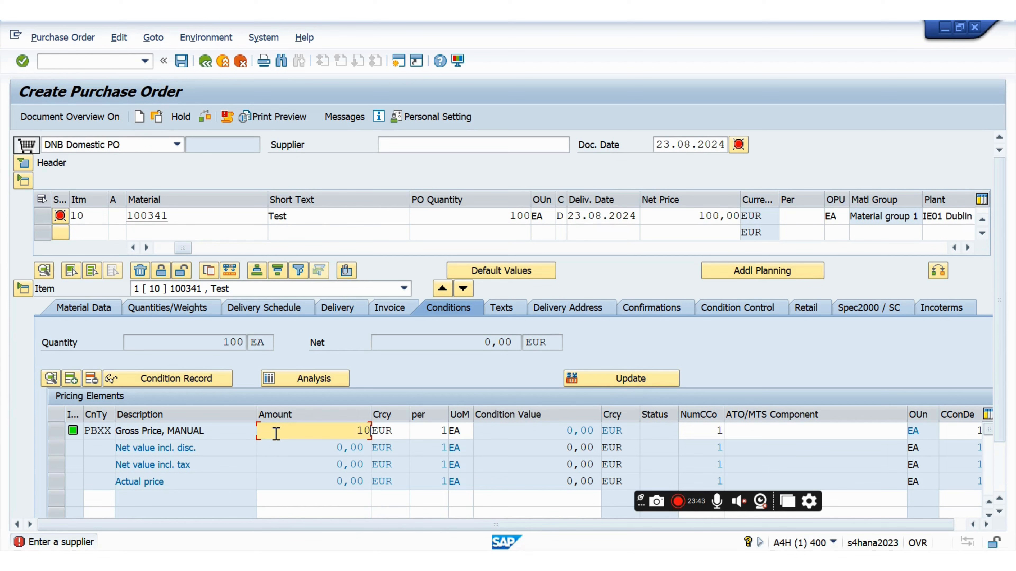
left_click(205, 117)
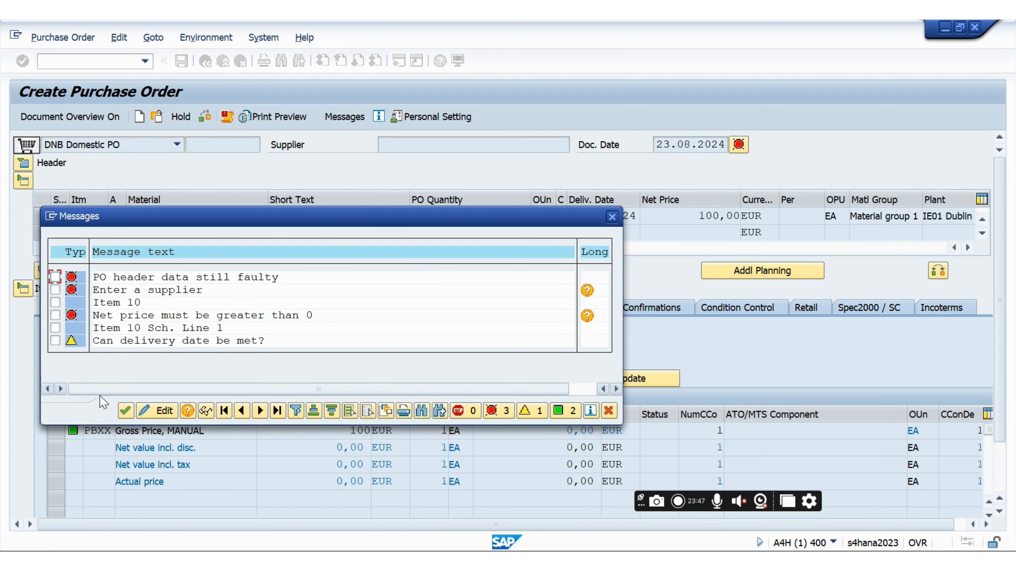
left_click(127, 410)
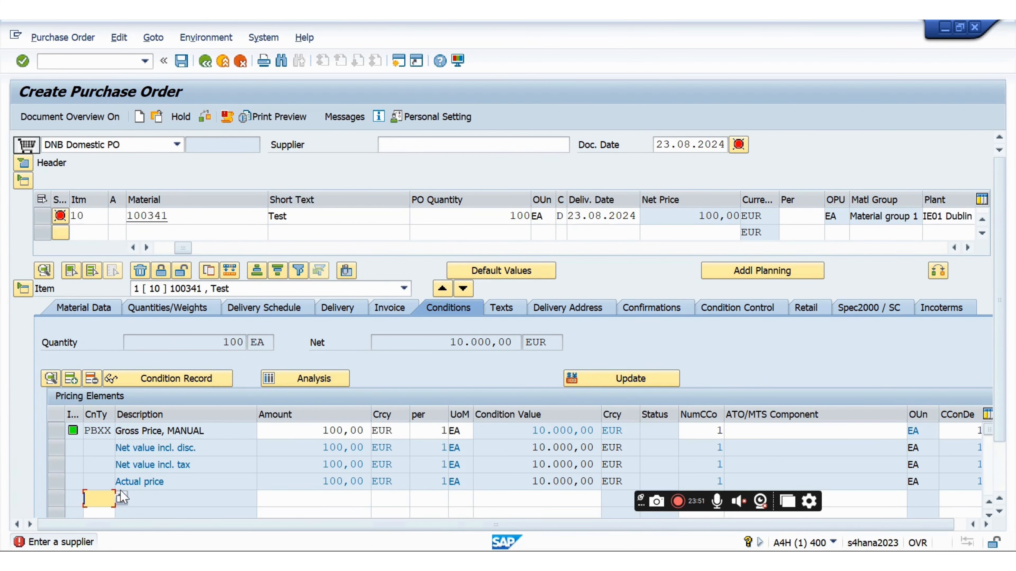
Add condition type PB00 with an amount of 200 EUR to the item's pricing conditions
type("PB")
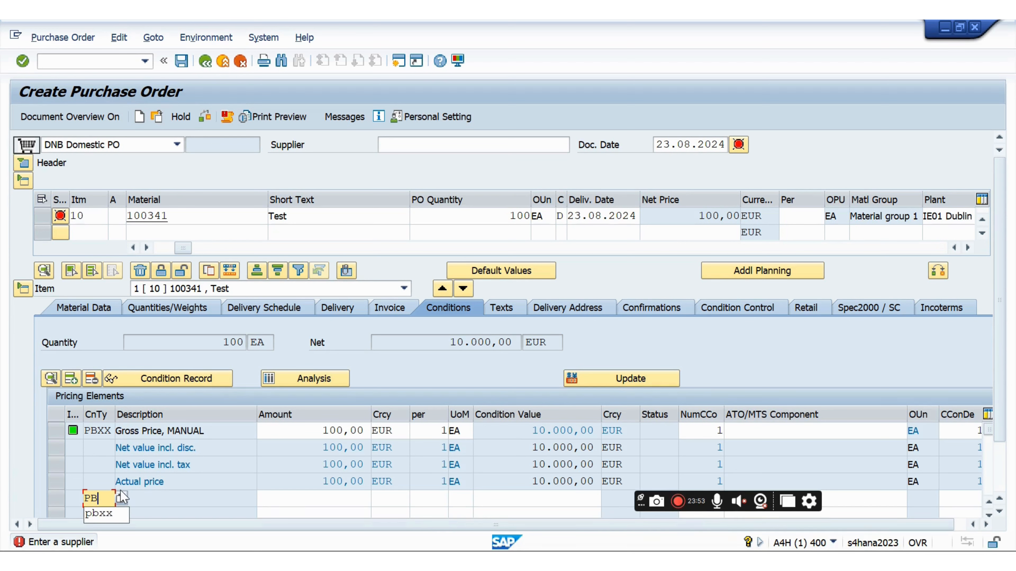
type("00")
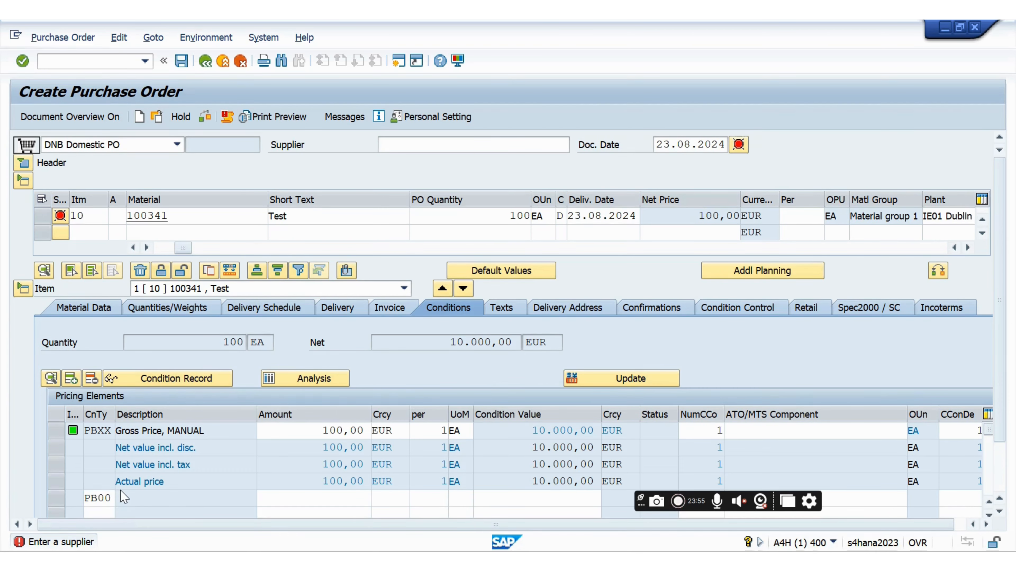
key("Return")
left_click(277, 424)
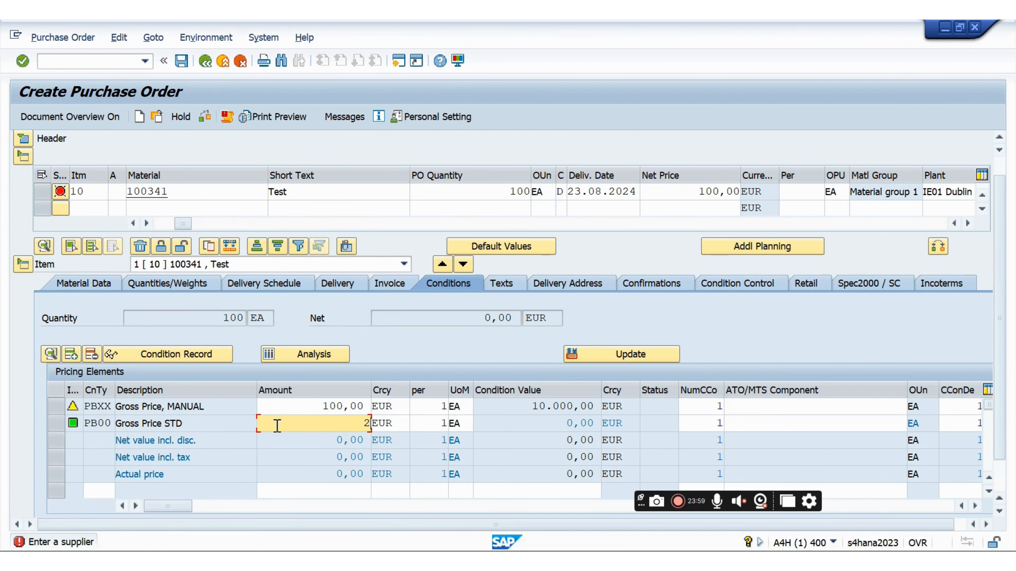
type("200")
key("Return")
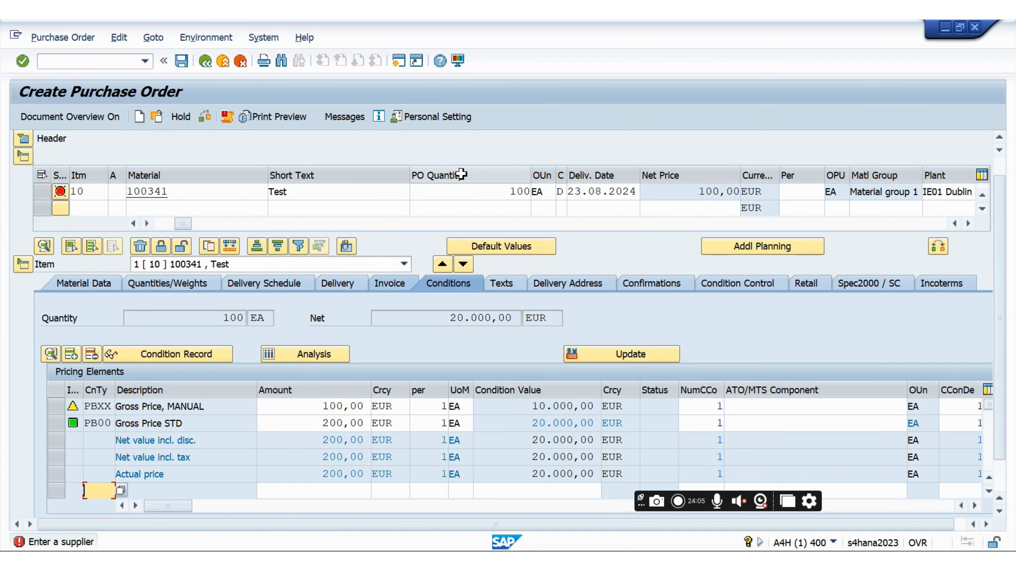
Try to assign supplier TEST01 TESTBP in the order header and check the order
scroll(466, 174, "up", 2)
left_click(461, 144)
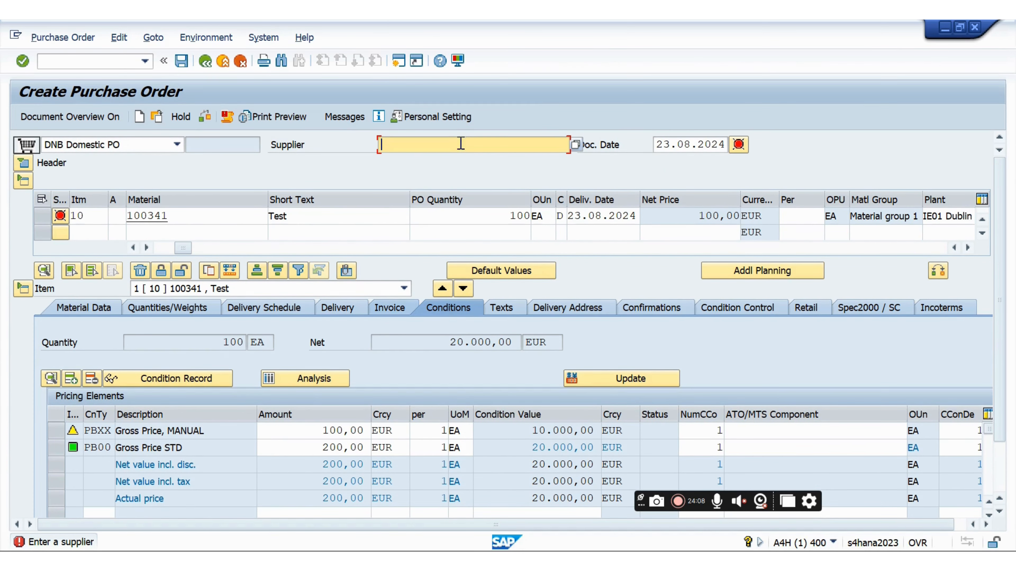
type("100341")
left_click(399, 150)
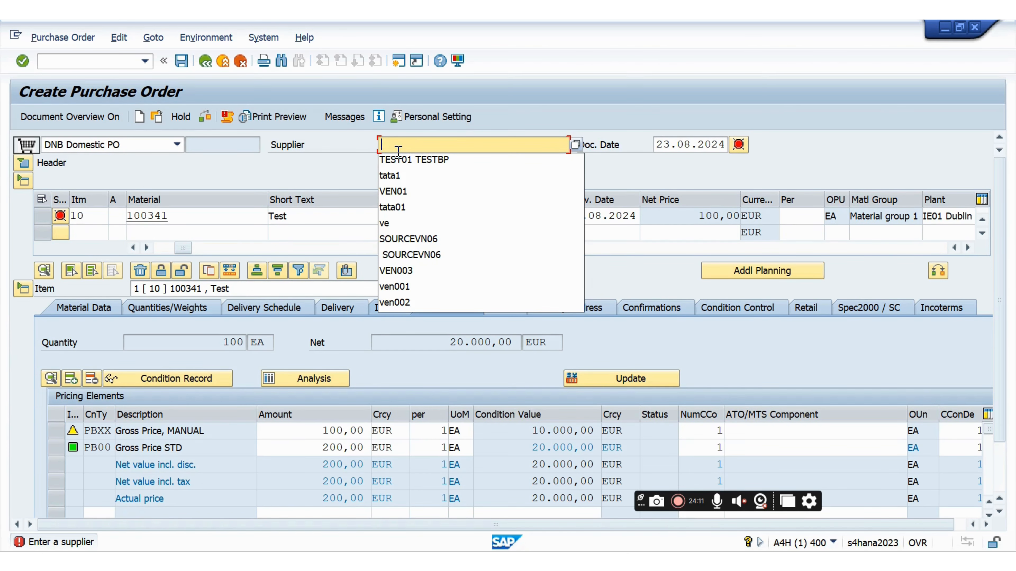
left_click(396, 164)
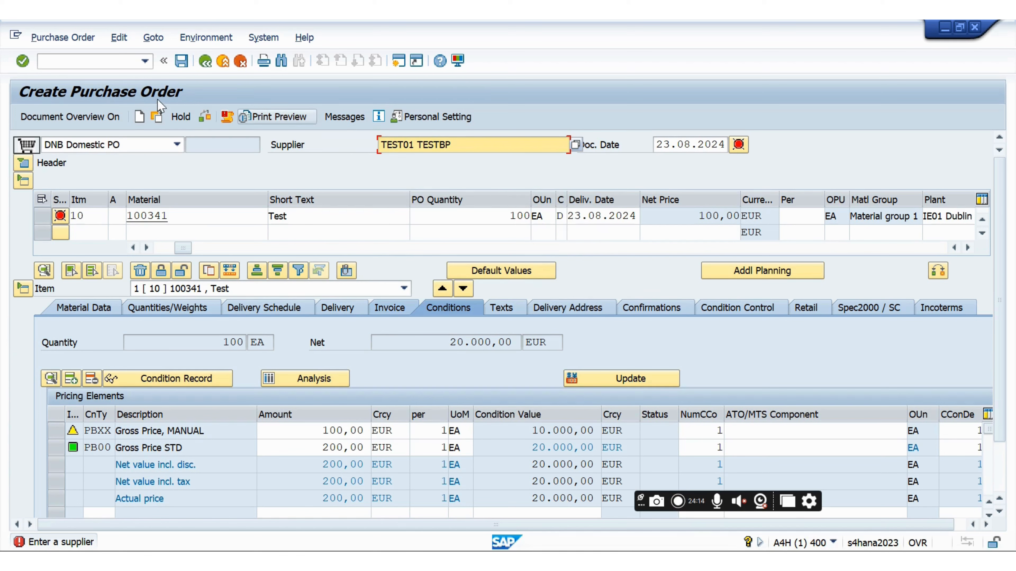
left_click(205, 117)
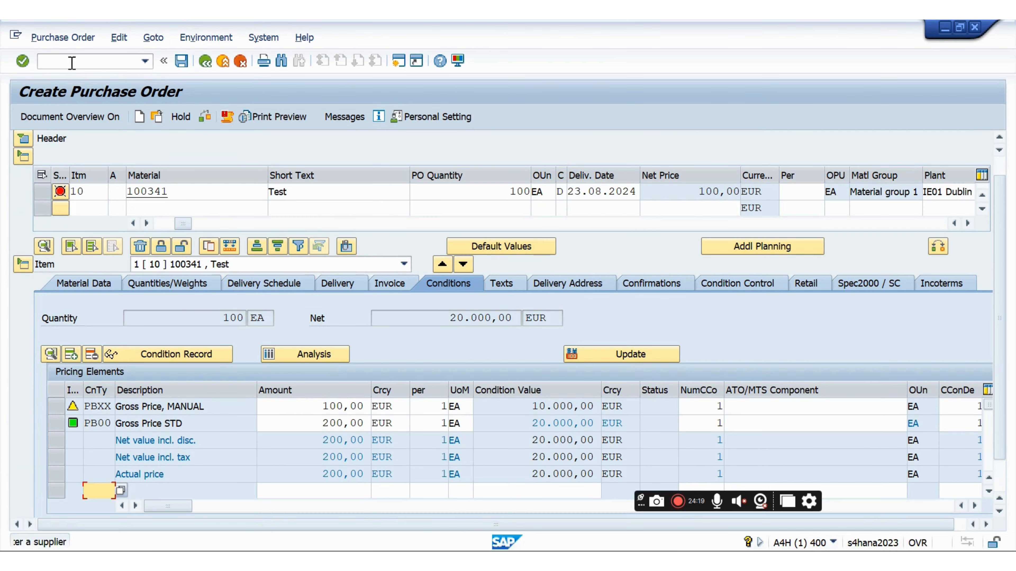
Open transaction MKVZ in a new session and list the suppliers of purchasing organization IE00
left_click(71, 63)
type("/OMKVZ")
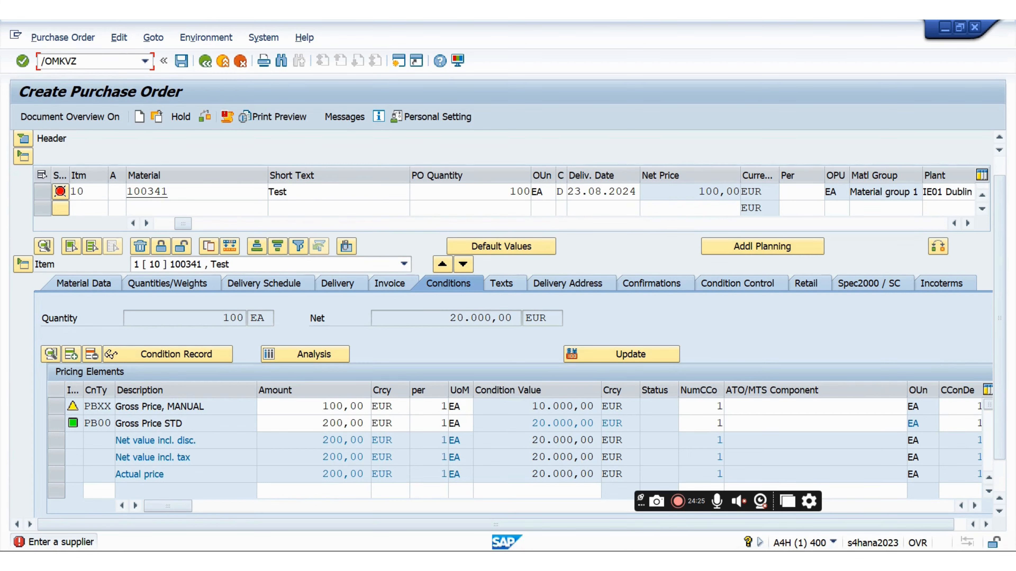
key("Return")
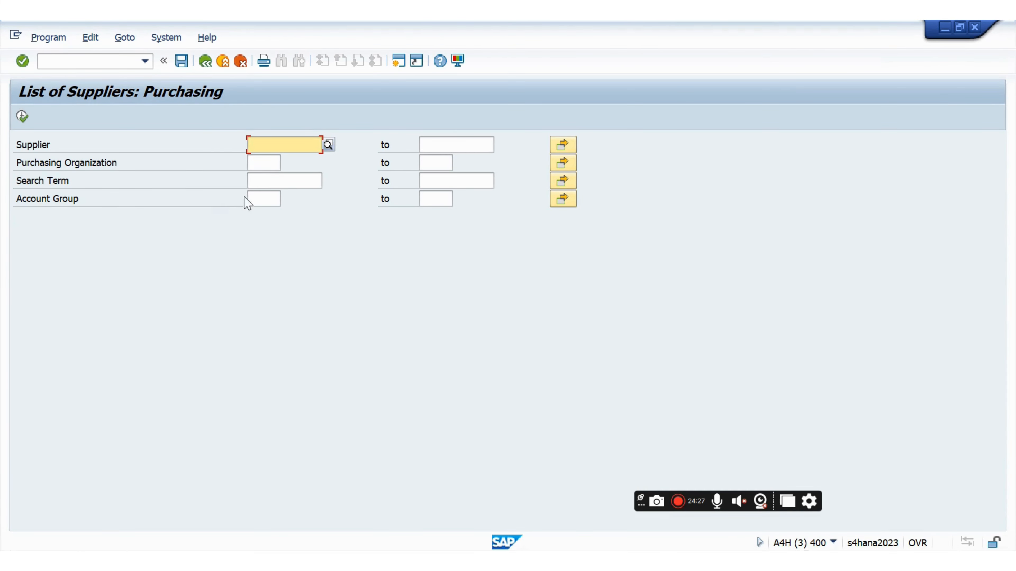
left_click(260, 164)
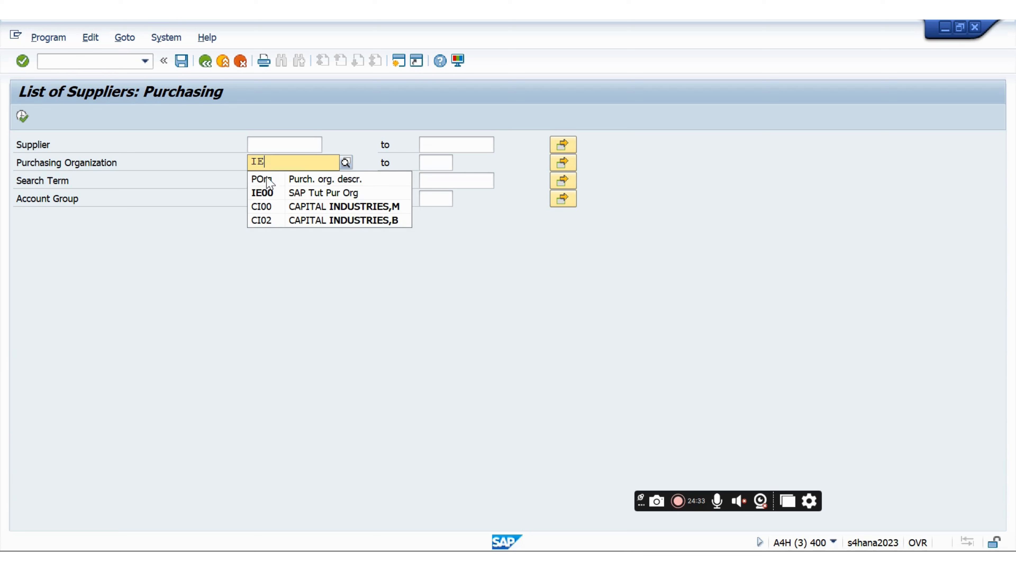
left_click(263, 193)
left_click(25, 117)
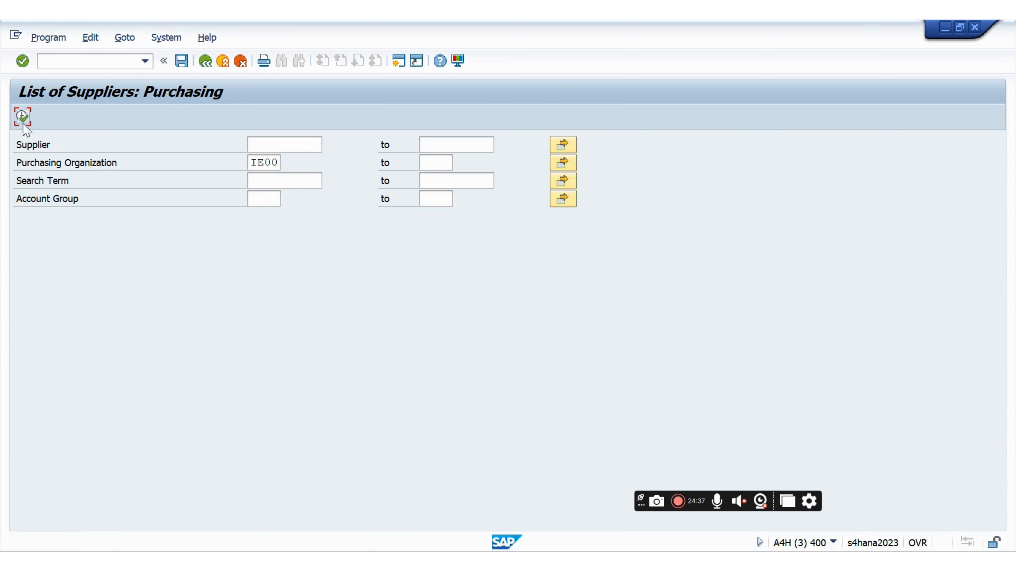
left_click(24, 120)
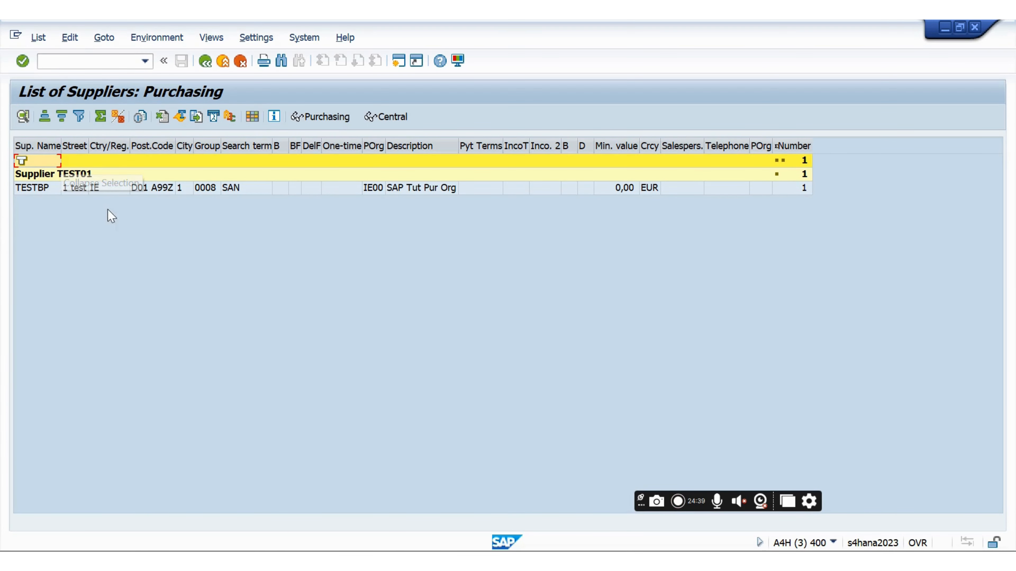
left_click(46, 189)
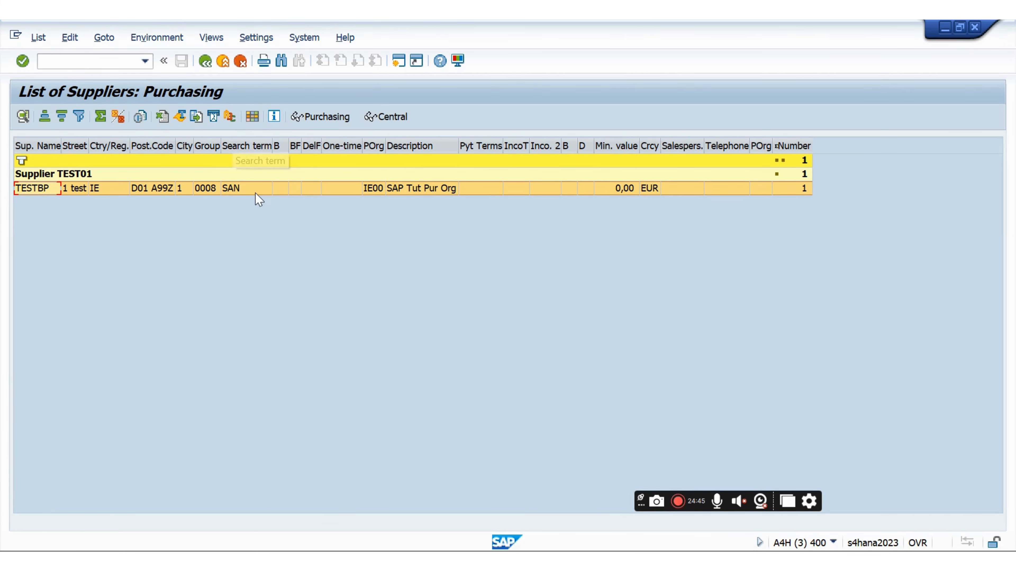
Return to the purchase order session and set the supplier to TEST01
key("alt+Tab")
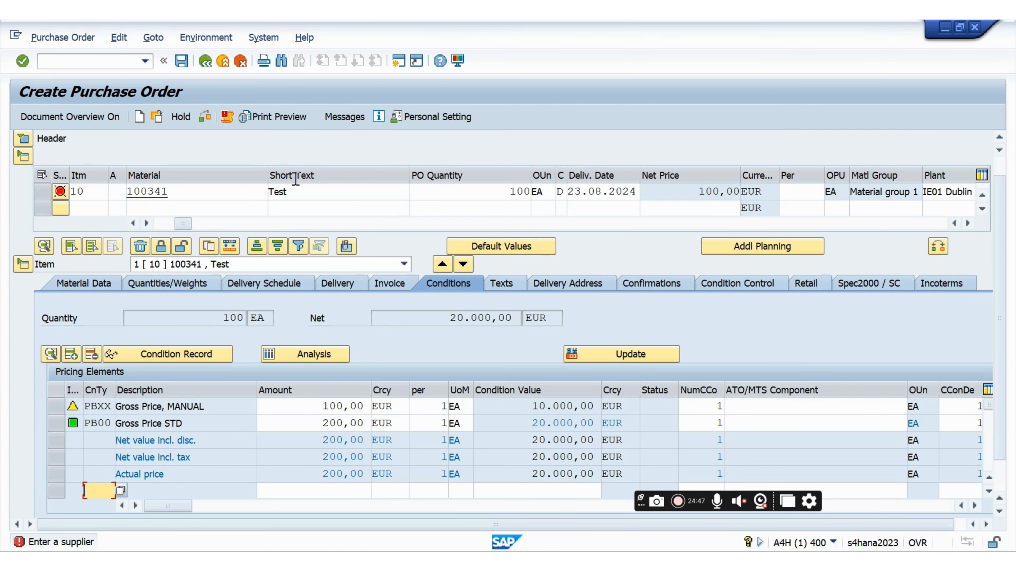
scroll(549, 236, "up", 2)
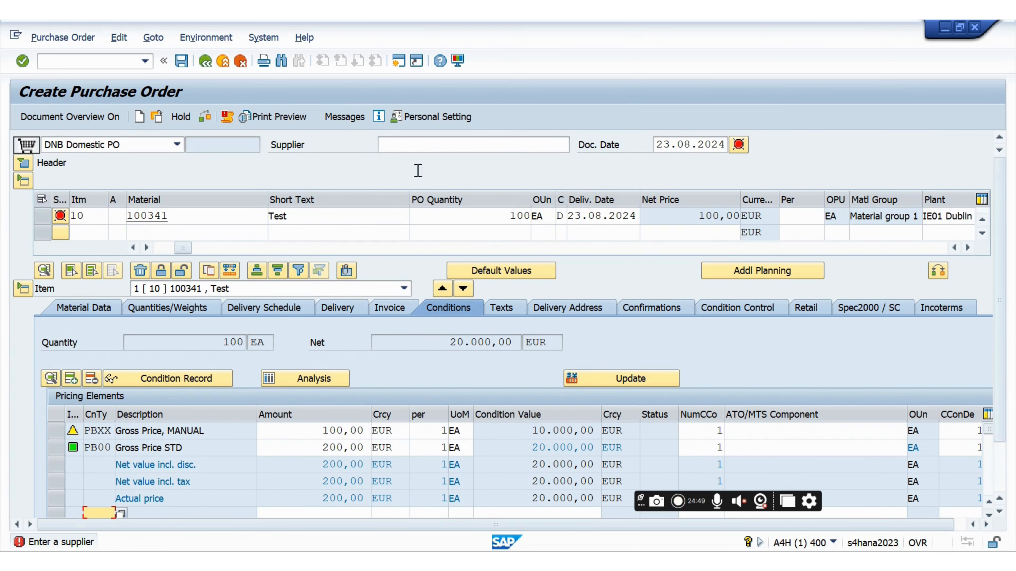
left_click(412, 145)
type("TEST01")
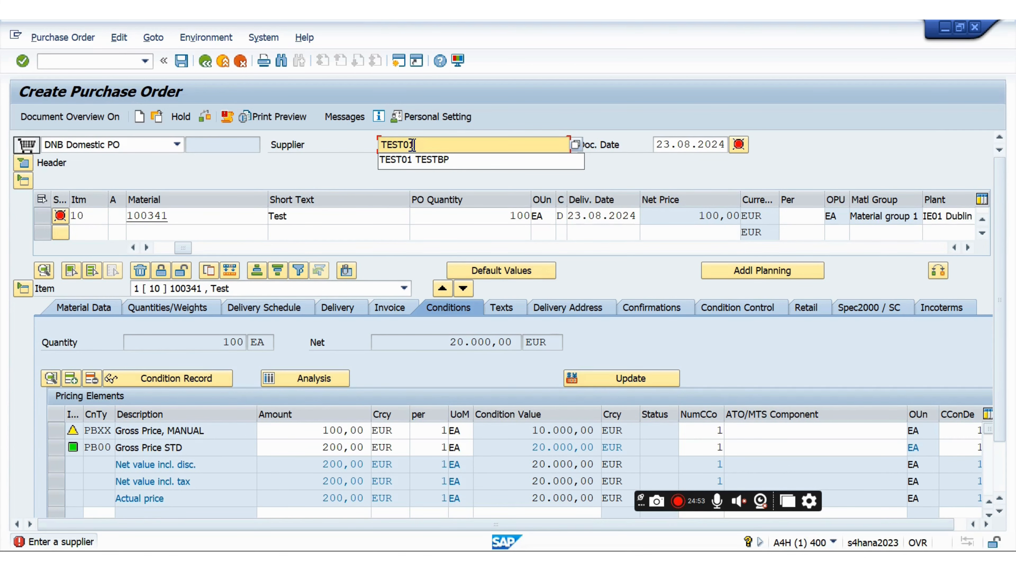
key("Return")
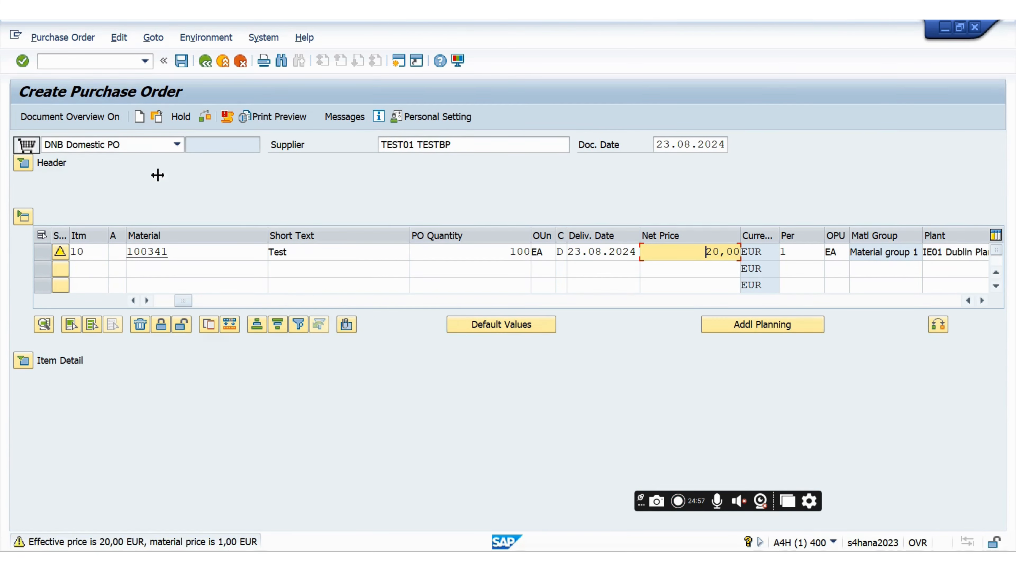
Check the purchase order, expand the item details to review the pricing conditions, and run the check again
left_click(205, 118)
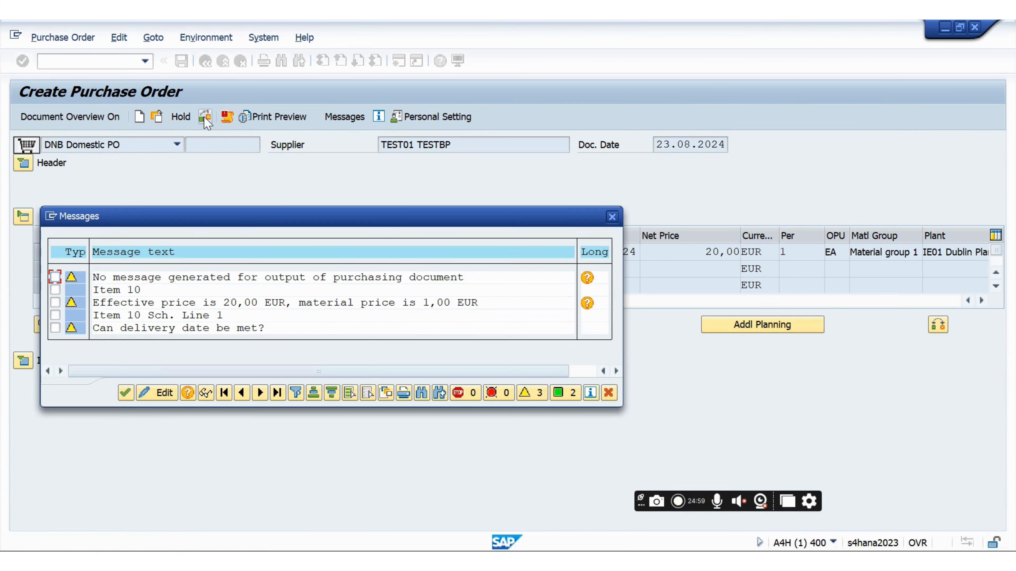
key("Return")
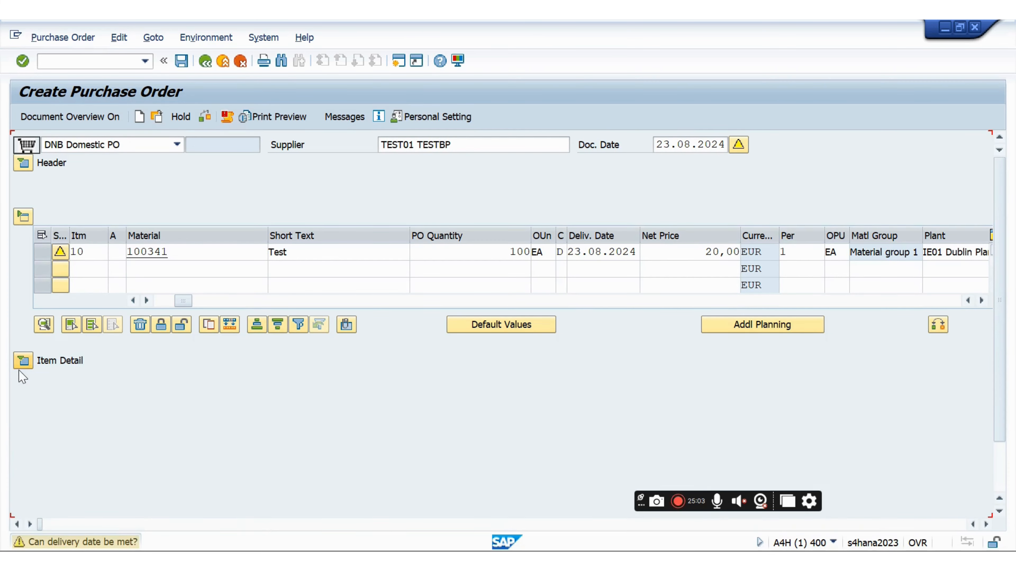
left_click(23, 361)
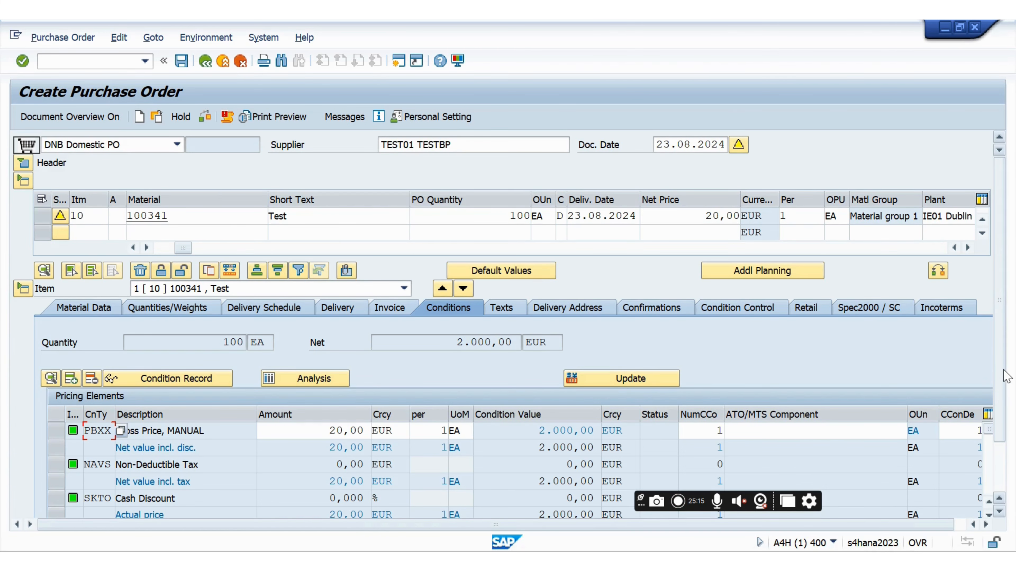
left_click_drag(1002, 382, 1000, 304)
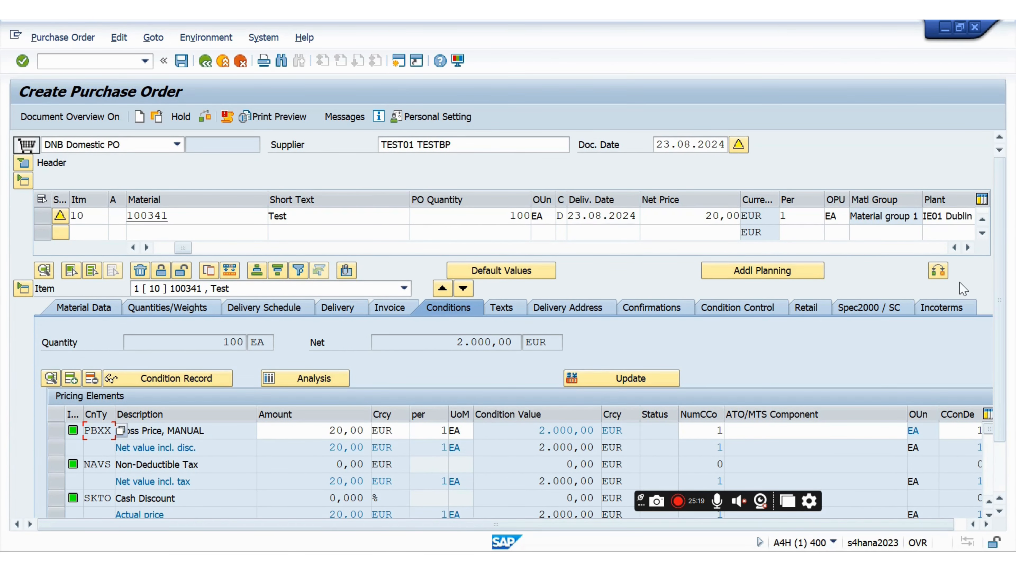
left_click(212, 115)
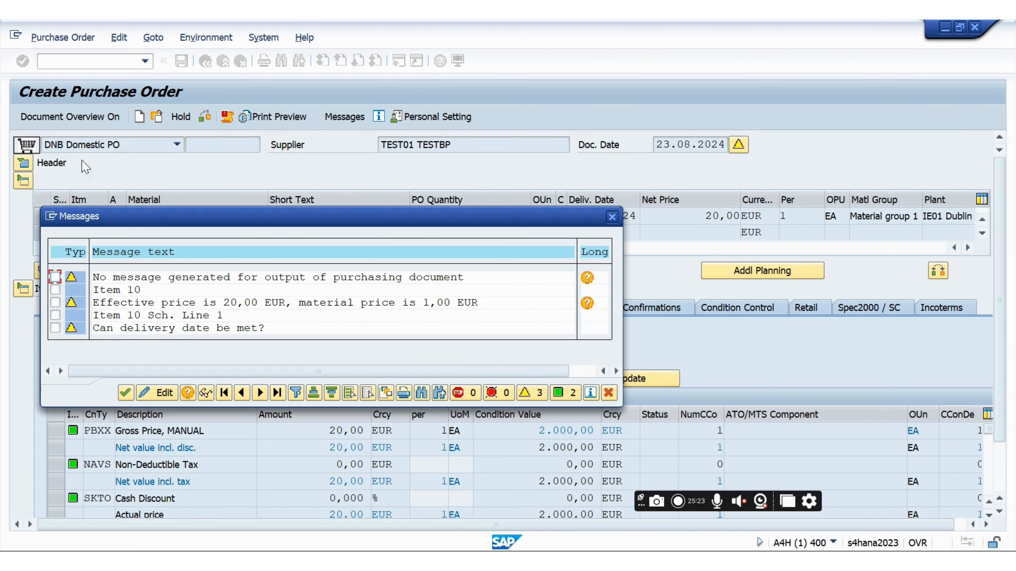
Close the check messages and save the Domestic PO with its warnings
left_click(612, 217)
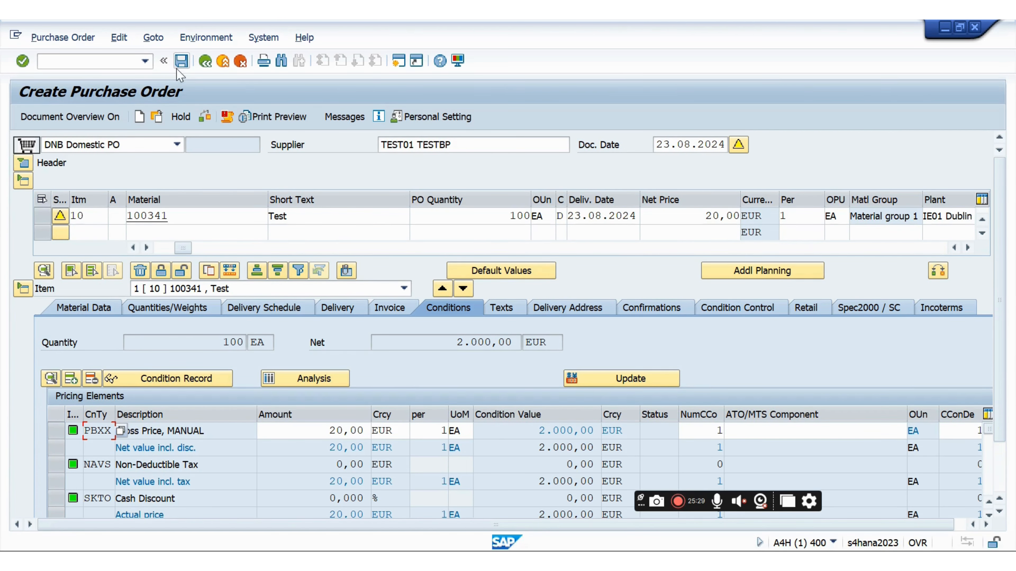
left_click(181, 62)
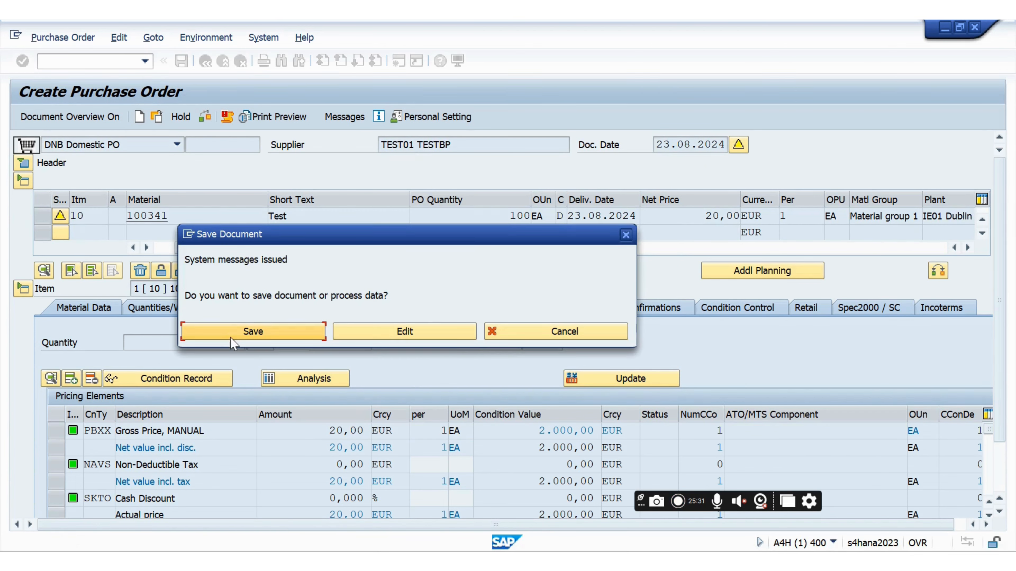
left_click(227, 333)
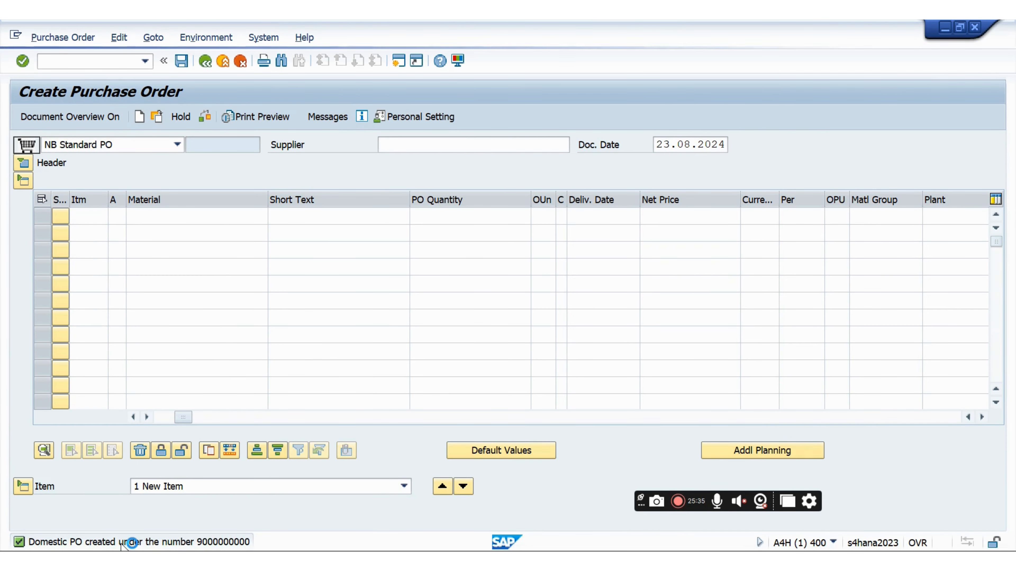
Copy the Domestic PO creation message from its details and paste it on a new line below the NI range in the Notepad notes
double_click(114, 542)
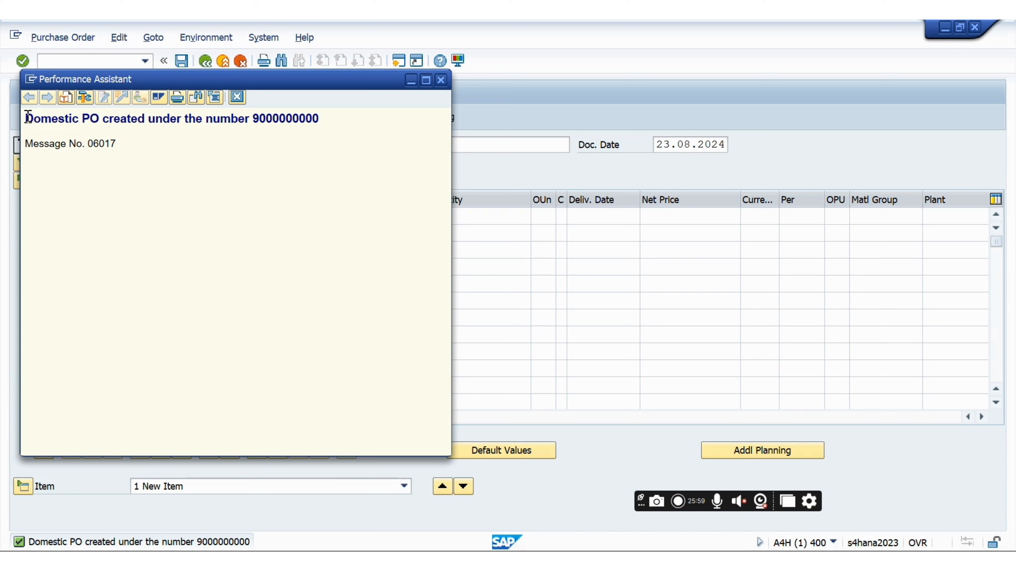
left_click_drag(28, 119, 302, 125)
key("ctrl+c")
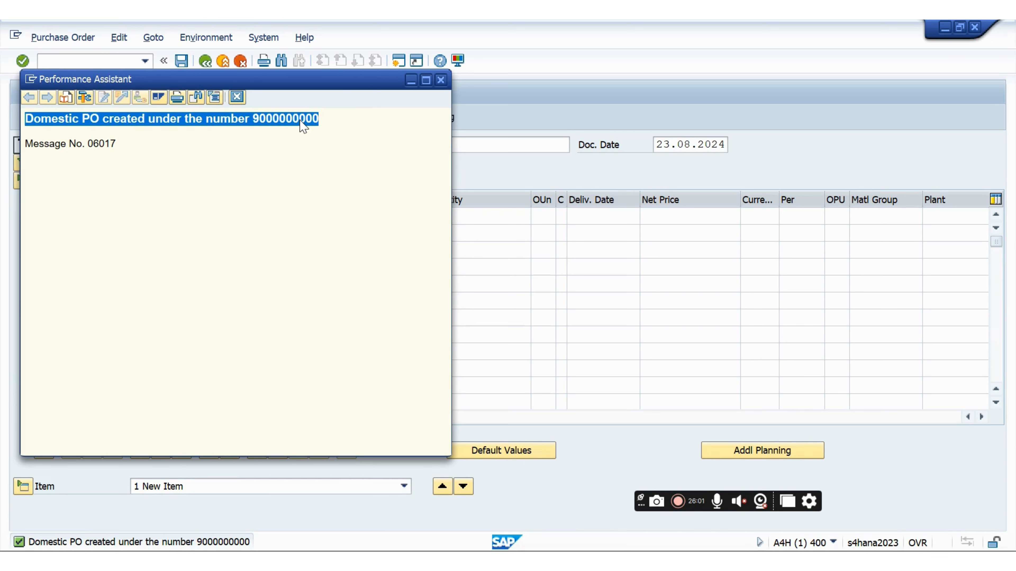
key("alt+Tab")
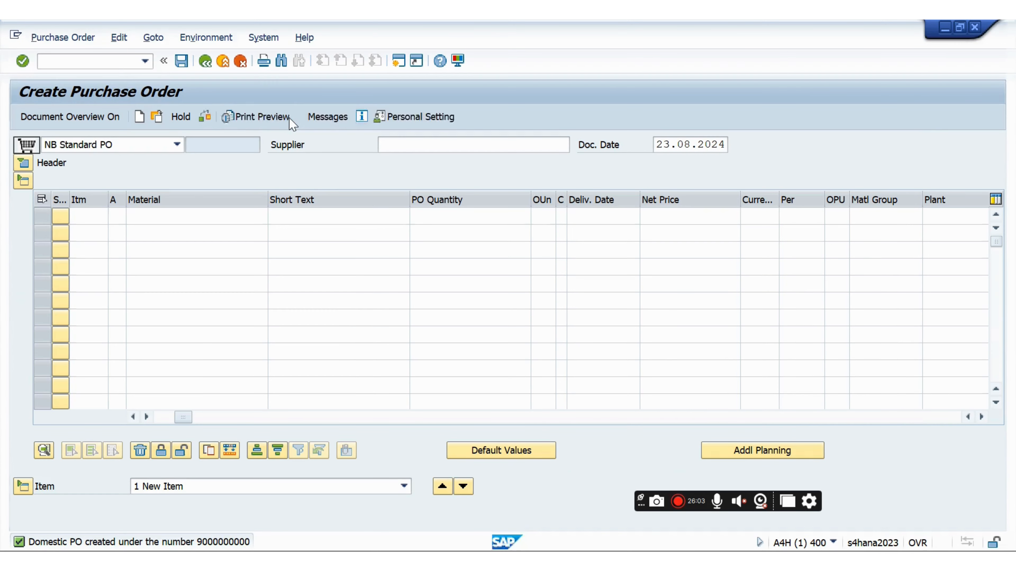
key("alt+Tab")
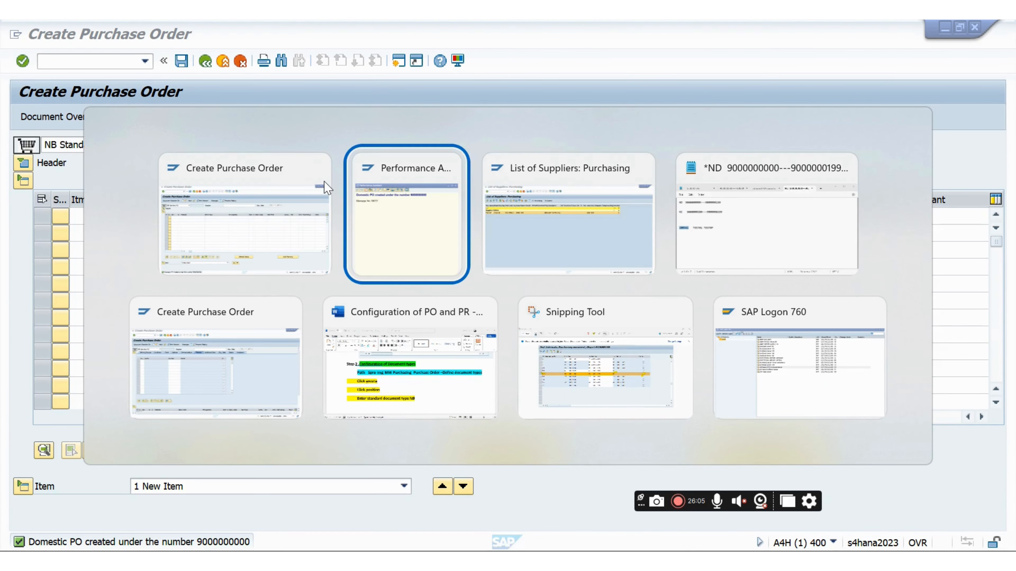
key("alt+Tab")
key("alt+Tab")
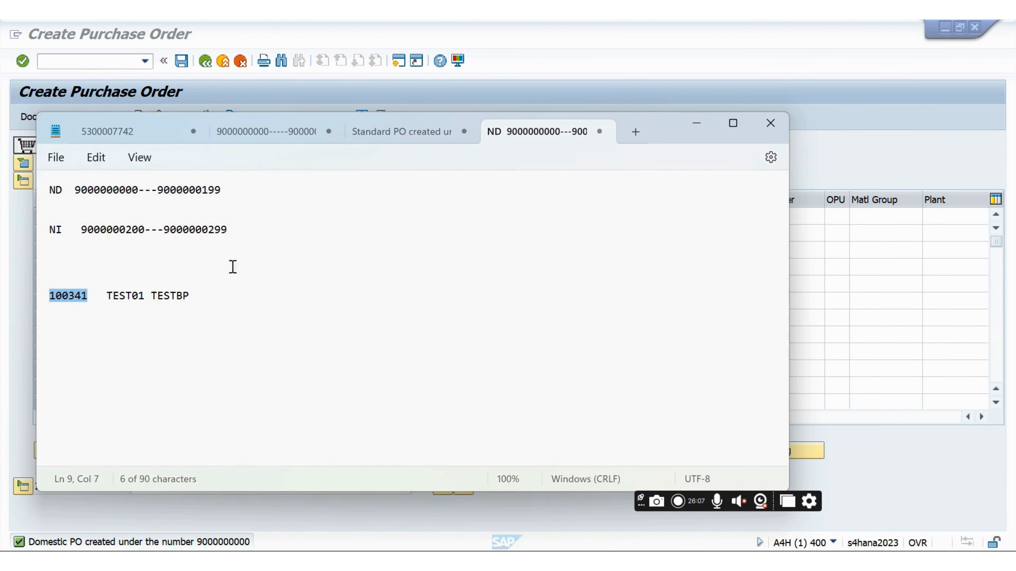
left_click(247, 244)
key("Return")
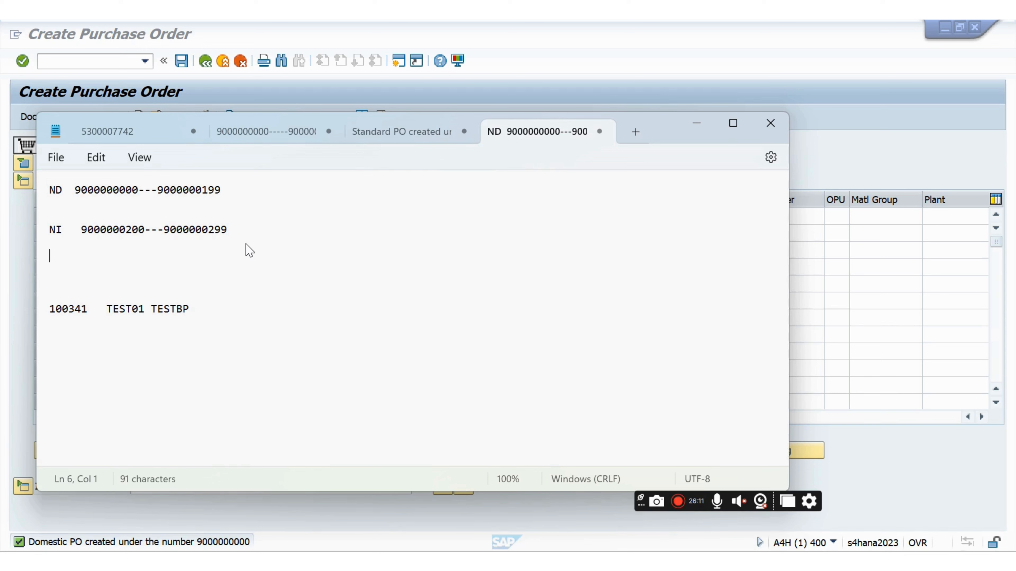
key("ctrl+v")
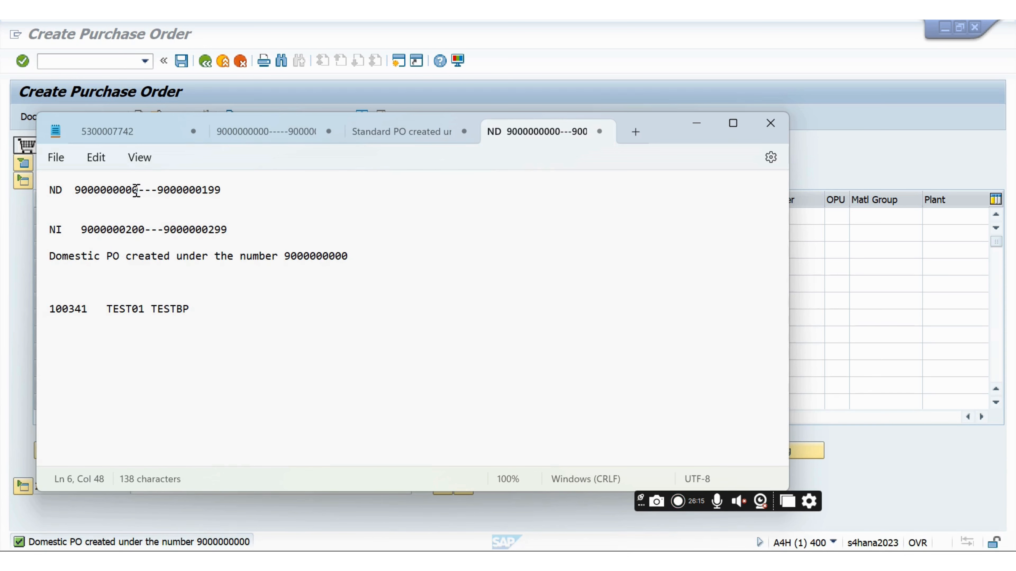
Compare the created order's number with the start of the ND number range in the notes, then return to the purchase order
left_click_drag(140, 191, 78, 197)
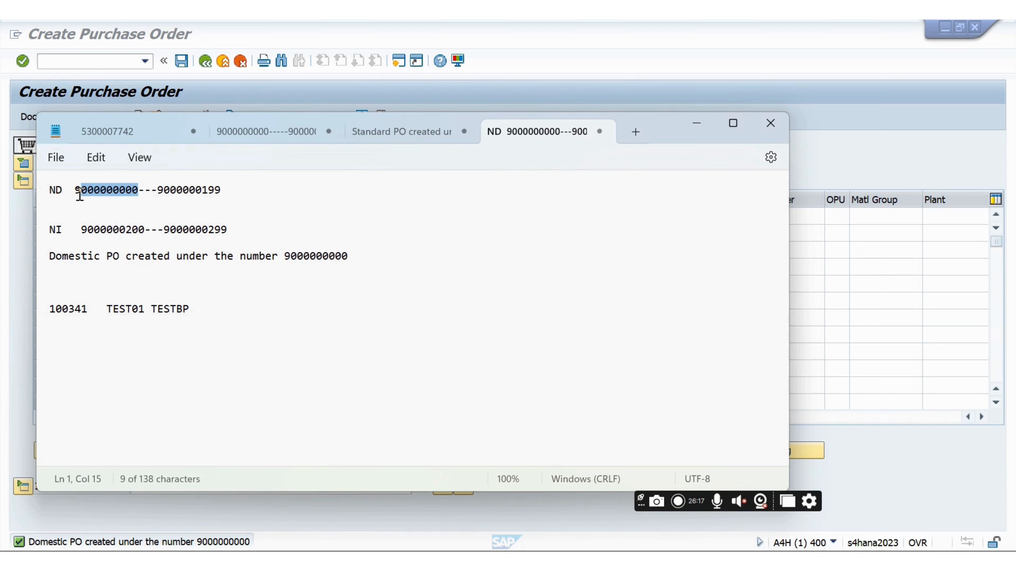
left_click(87, 199)
left_click_drag(80, 191, 143, 193)
left_click_drag(63, 193, 55, 192)
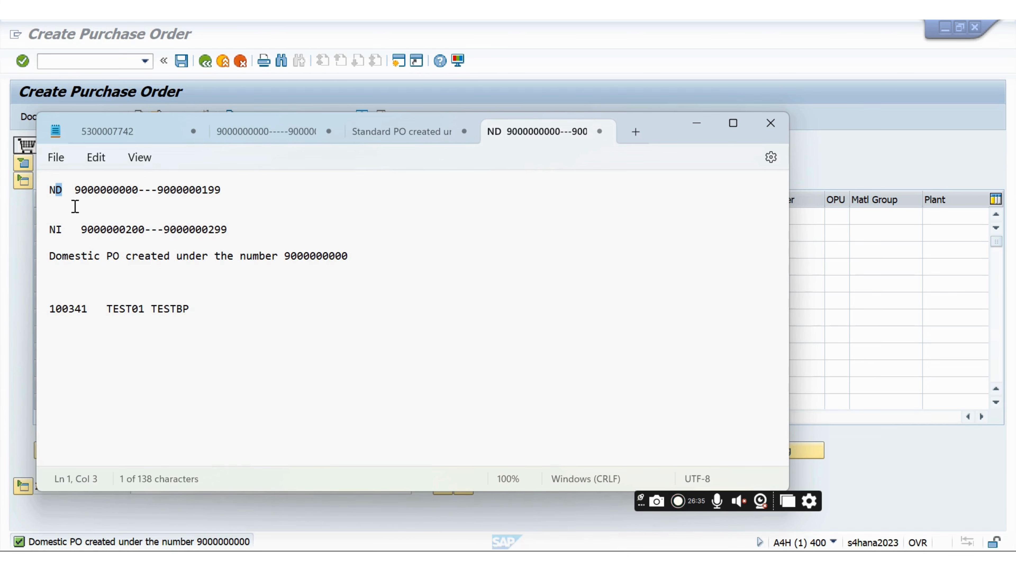
left_click(696, 125)
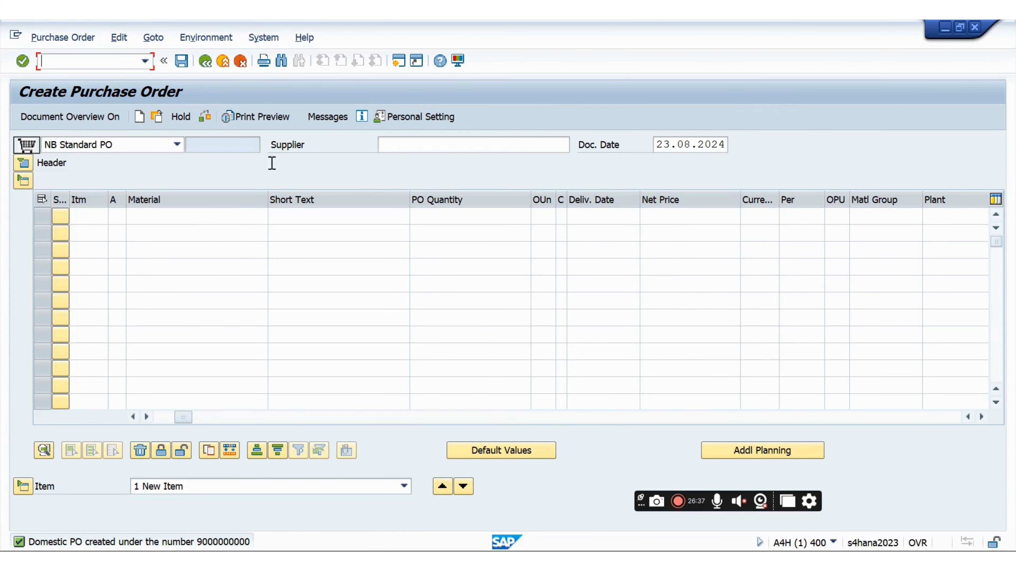
Turn on the document overview, close the message details and list My purchase orders
left_click(43, 117)
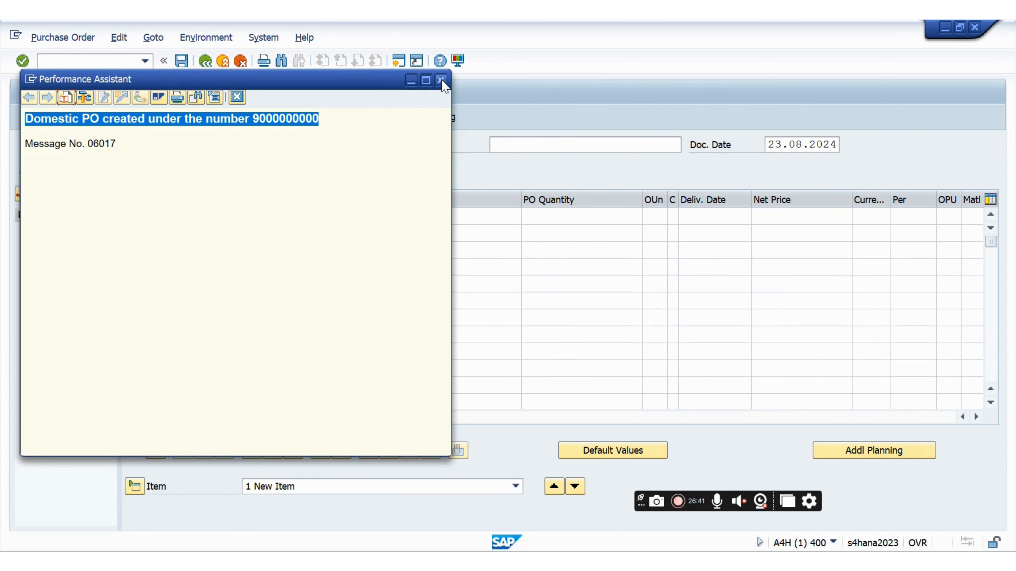
left_click(441, 80)
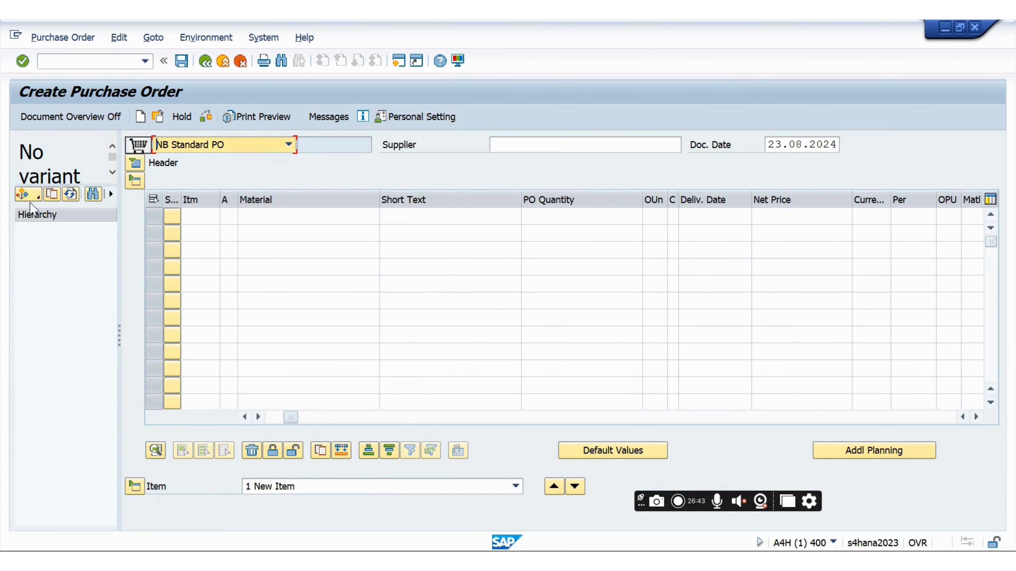
left_click(26, 196)
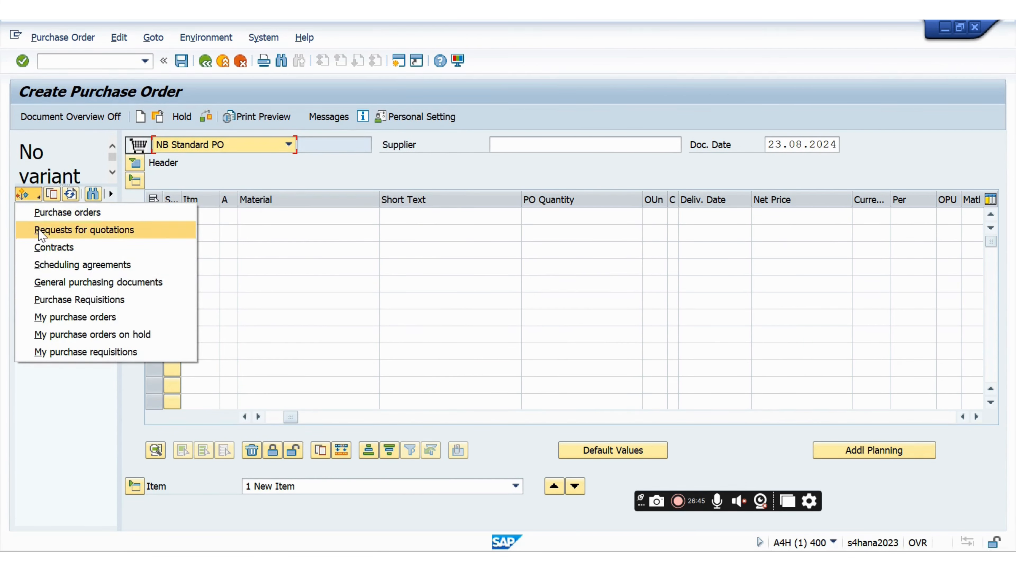
left_click(68, 317)
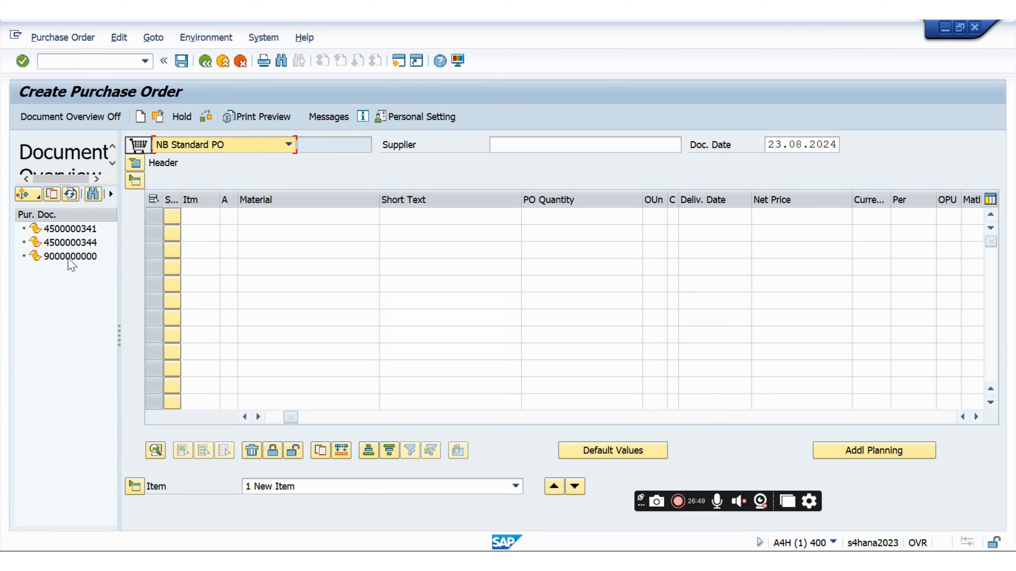
Copy the newly created Domestic PO from the document overview into a new order and save it with its warnings
left_click(69, 257)
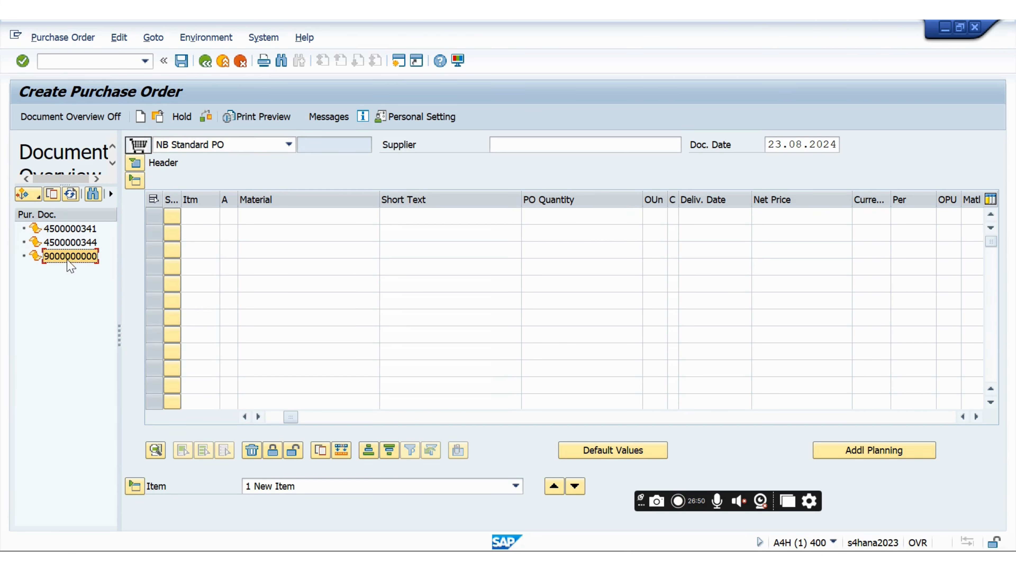
left_click(53, 195)
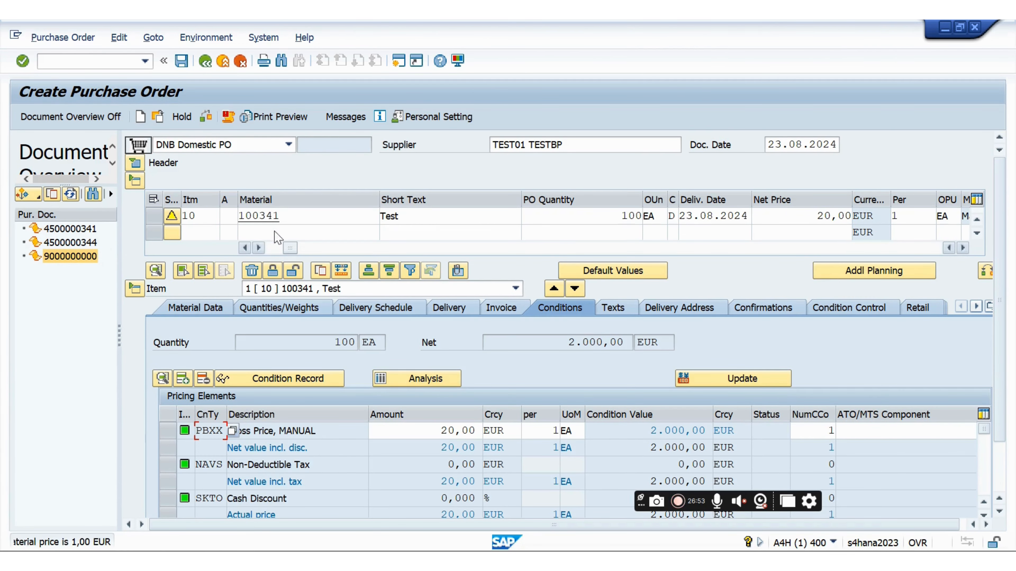
left_click(181, 63)
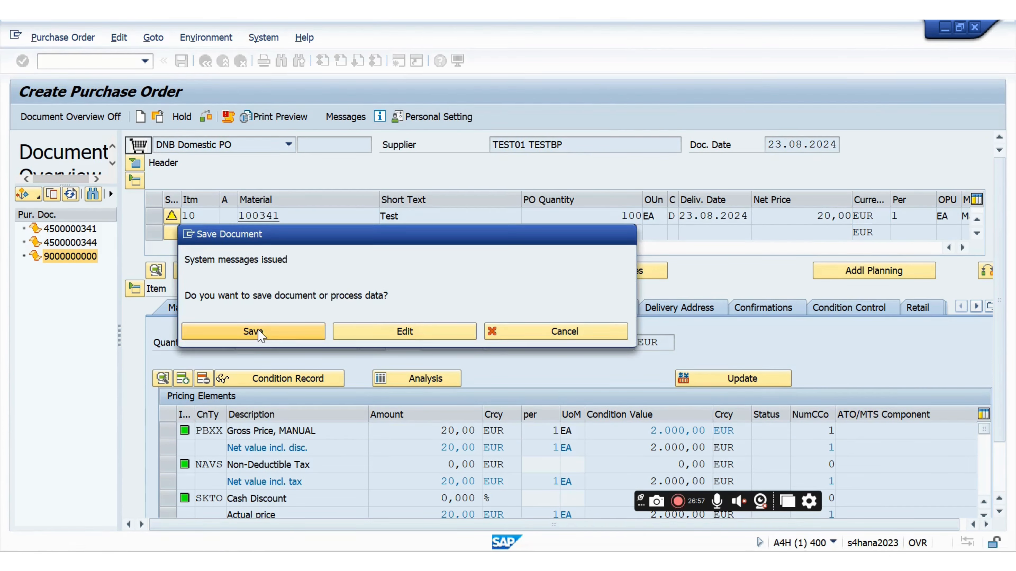
left_click(261, 332)
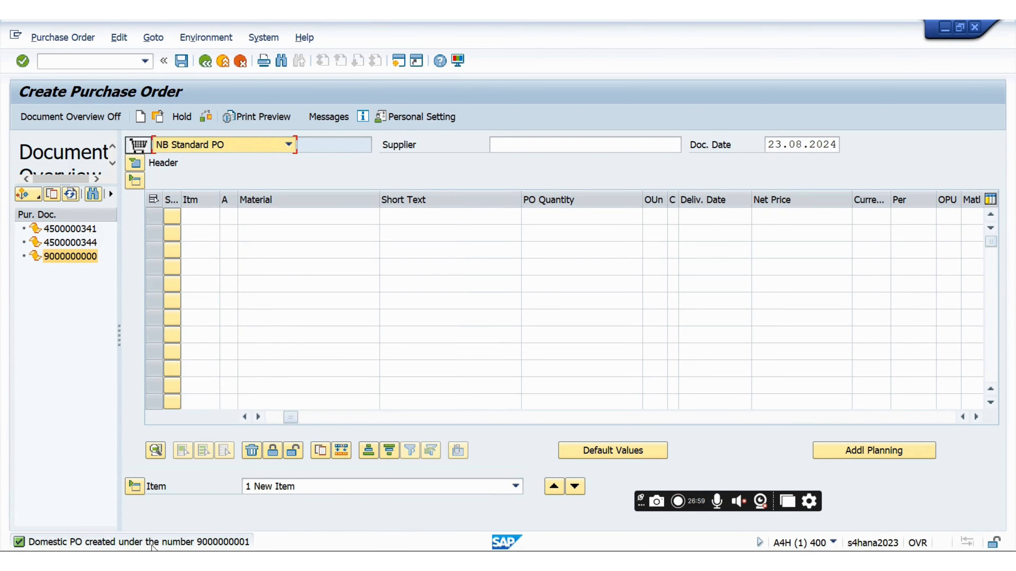
Copy the second order's creation message from its details and paste it under the first message in the Notepad notes
double_click(154, 544)
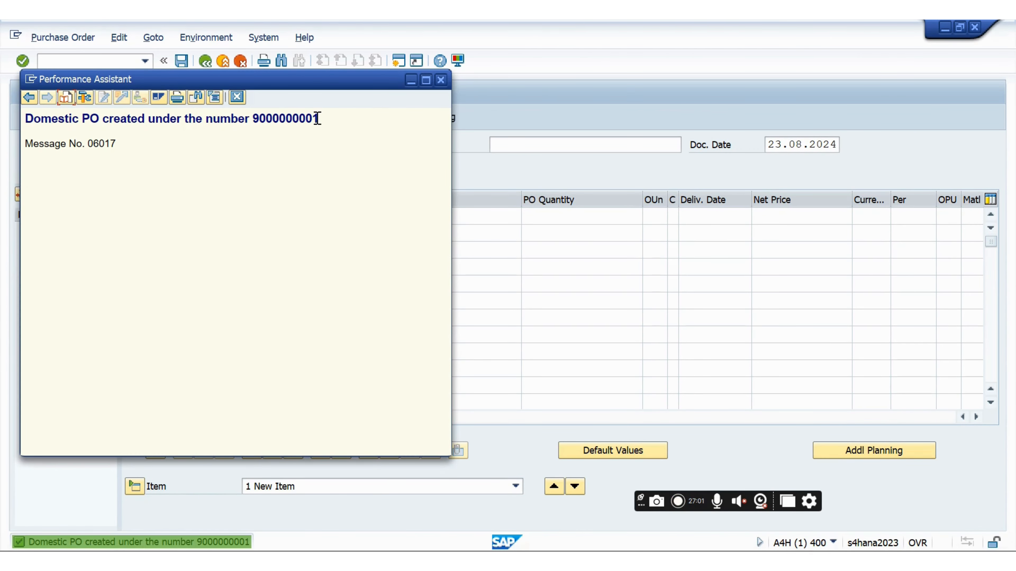
left_click_drag(313, 120, 55, 114)
key("ctrl+c")
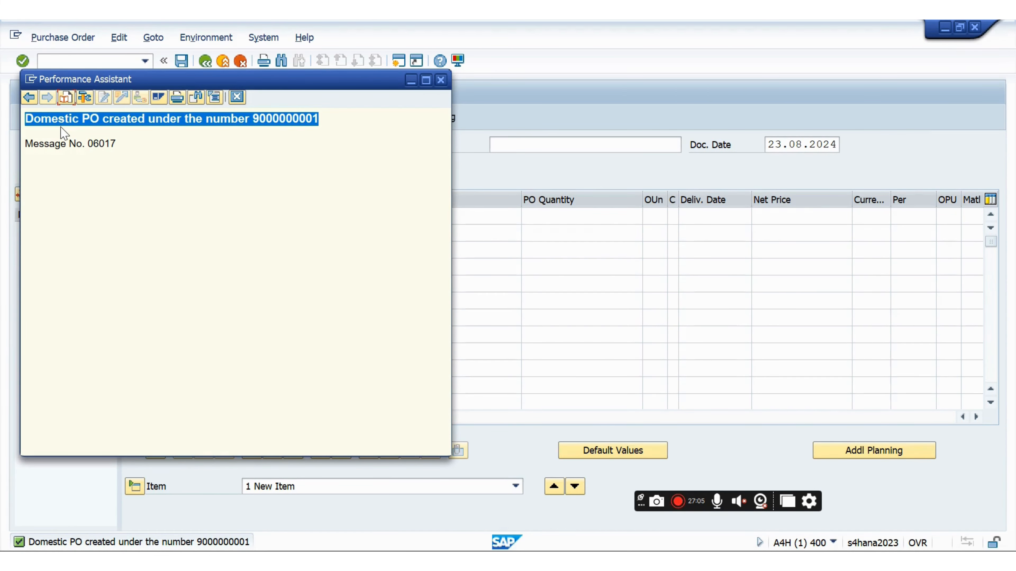
key("alt+Tab")
key("alt+Tab")
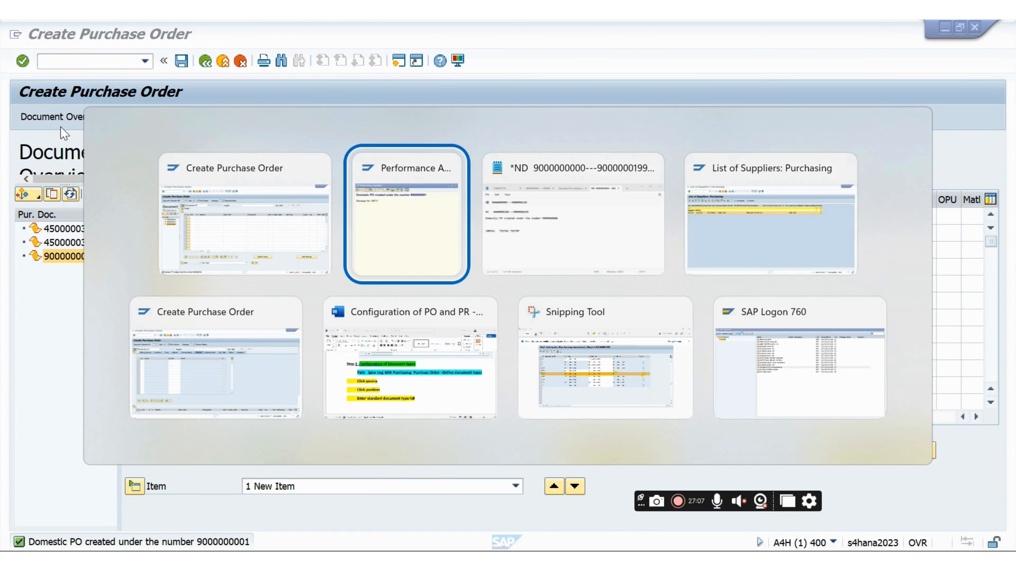
key("alt+Tab")
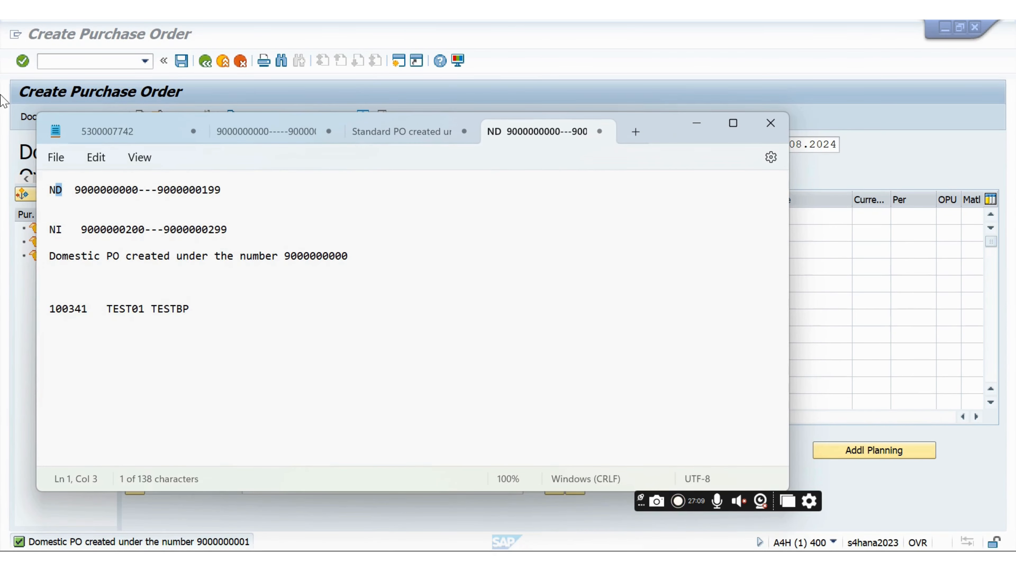
left_click(373, 265)
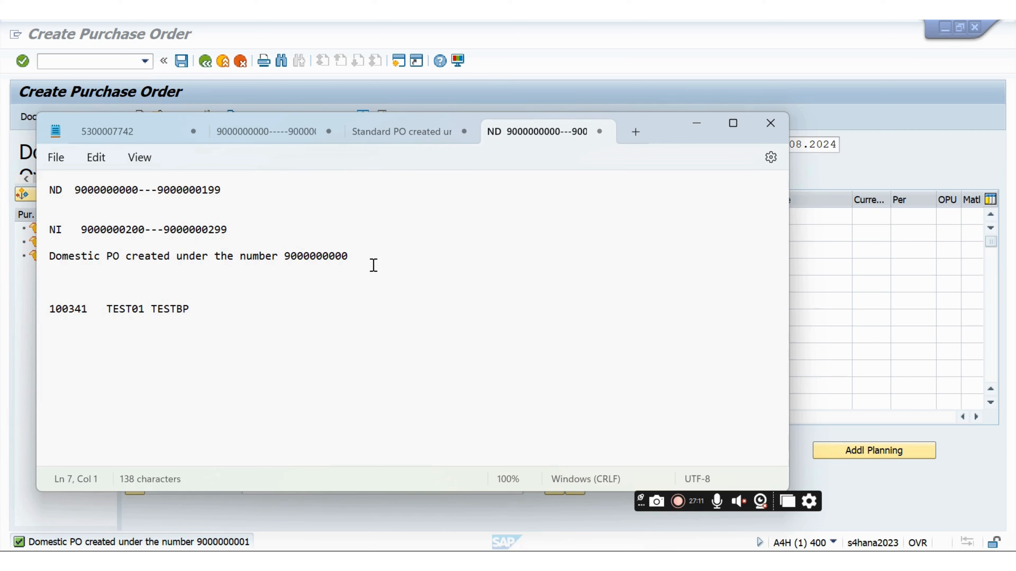
key("ctrl+v")
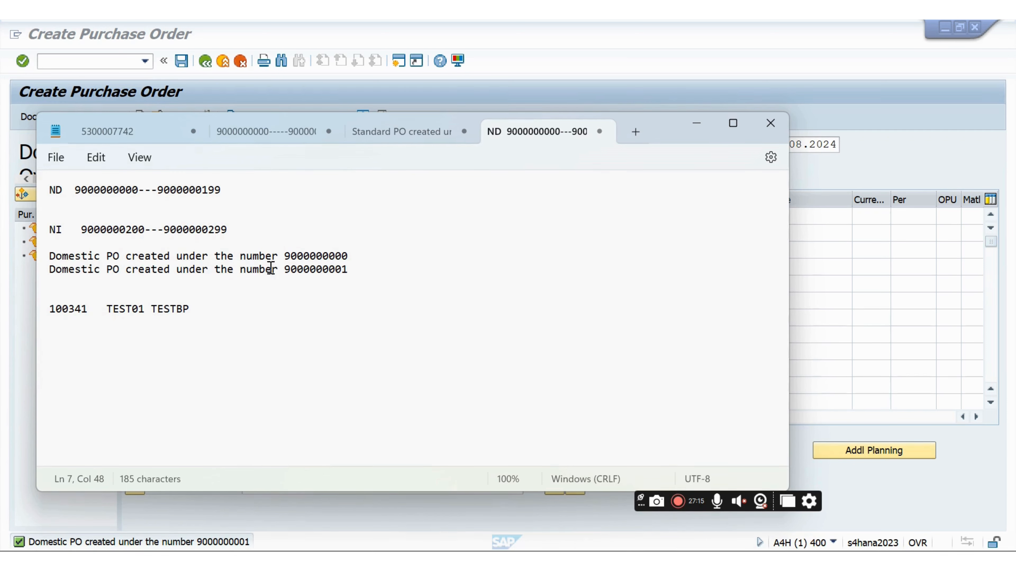
Compare the numbers of the two Domestic POs in the notes and minimize Notepad
left_click_drag(280, 259, 285, 257)
left_click(290, 256)
left_click_drag(350, 271, 287, 274)
left_click(290, 277)
left_click(697, 124)
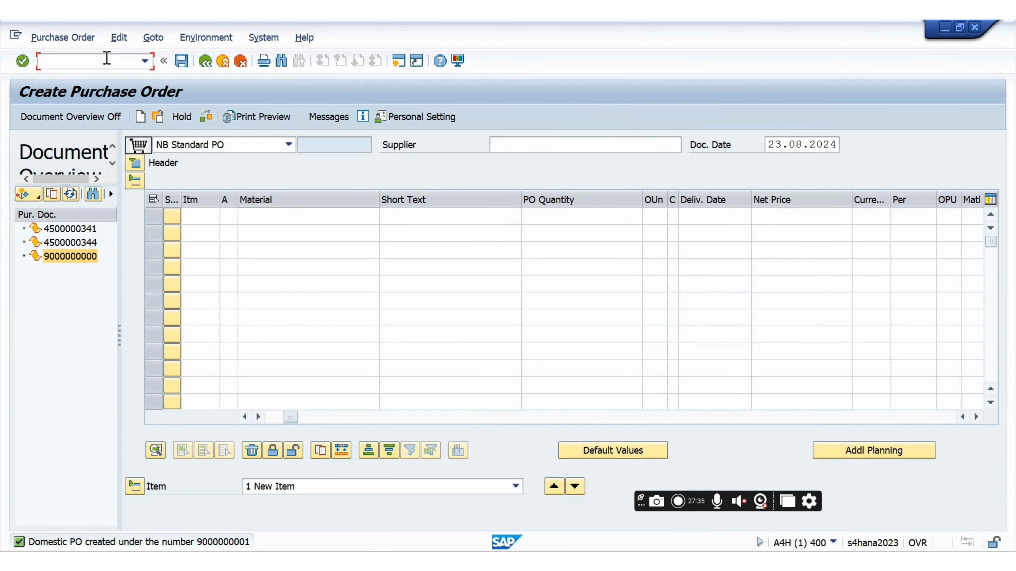
Open transaction SPRO with /NSPRO and display the SAP Reference IMG
left_click(107, 58)
type("/NSPRO")
key("Return")
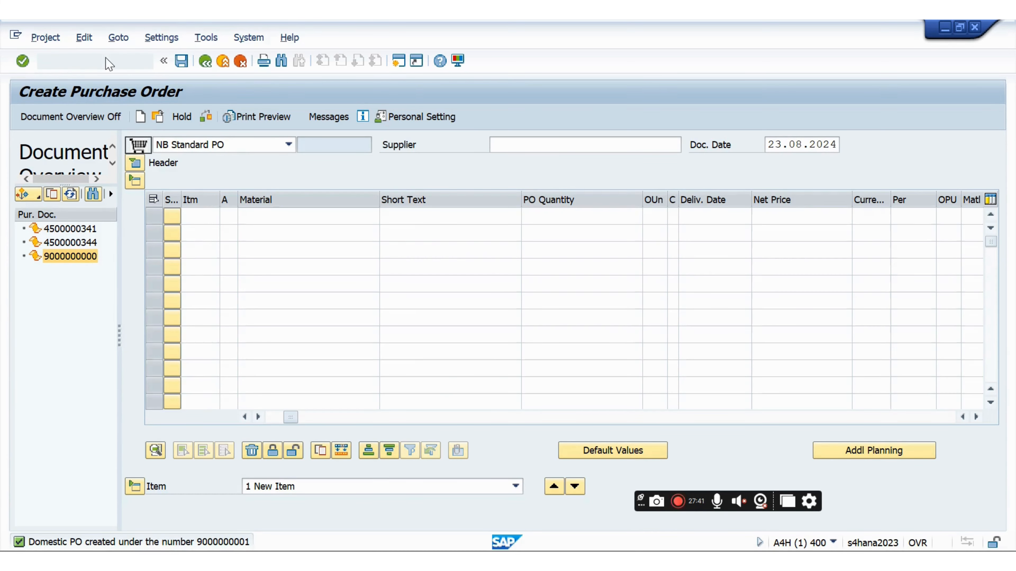
left_click(72, 117)
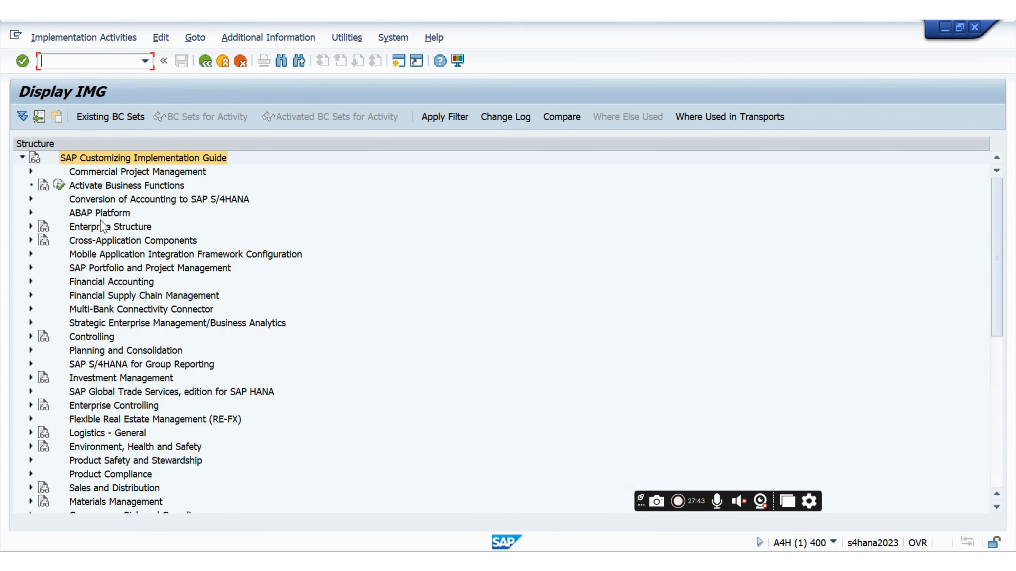
scroll(84, 371, "down", 2)
scroll(82, 371, "down", 2)
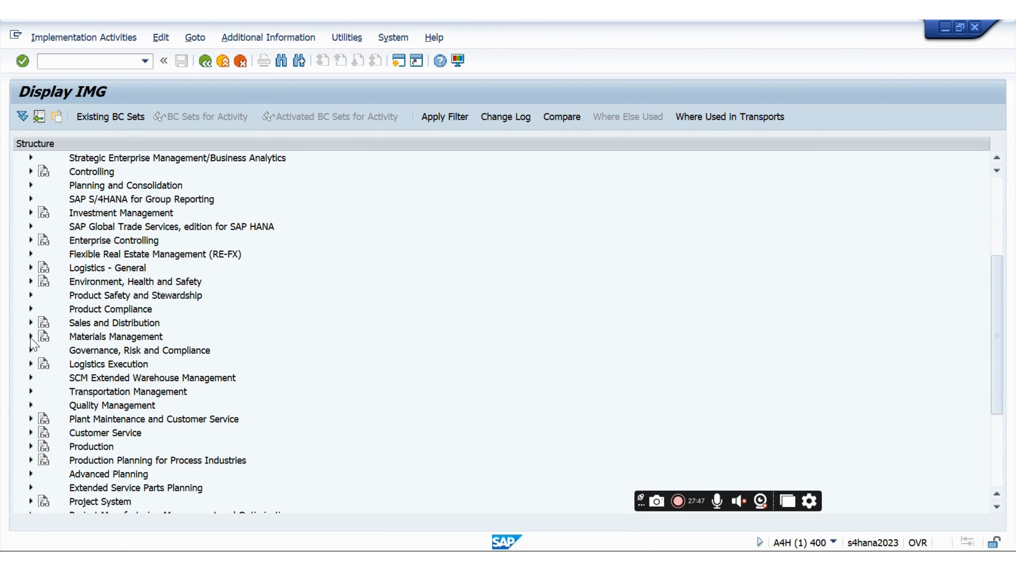
left_click(30, 337)
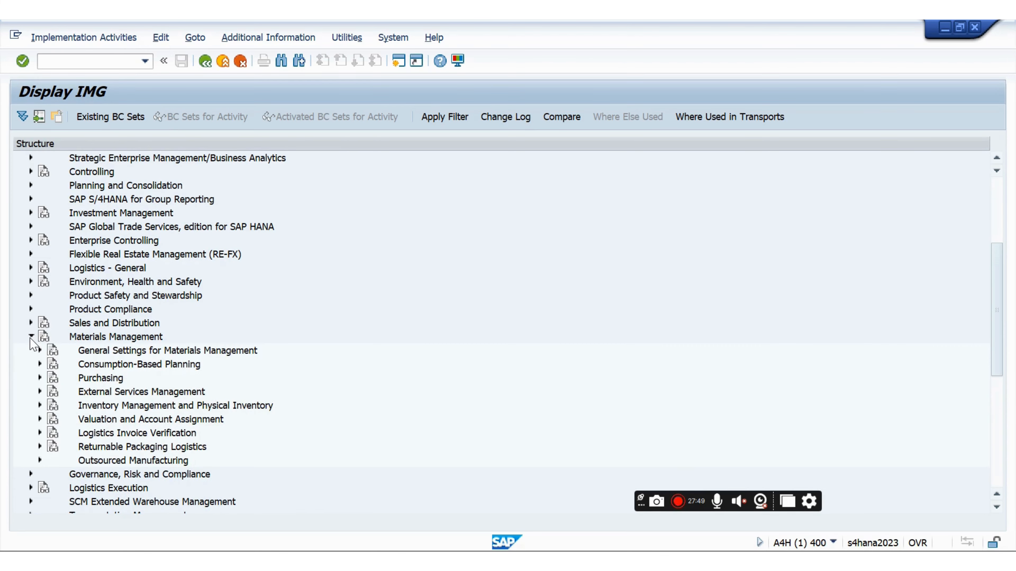
left_click(30, 337)
scroll(48, 351, "up", 4)
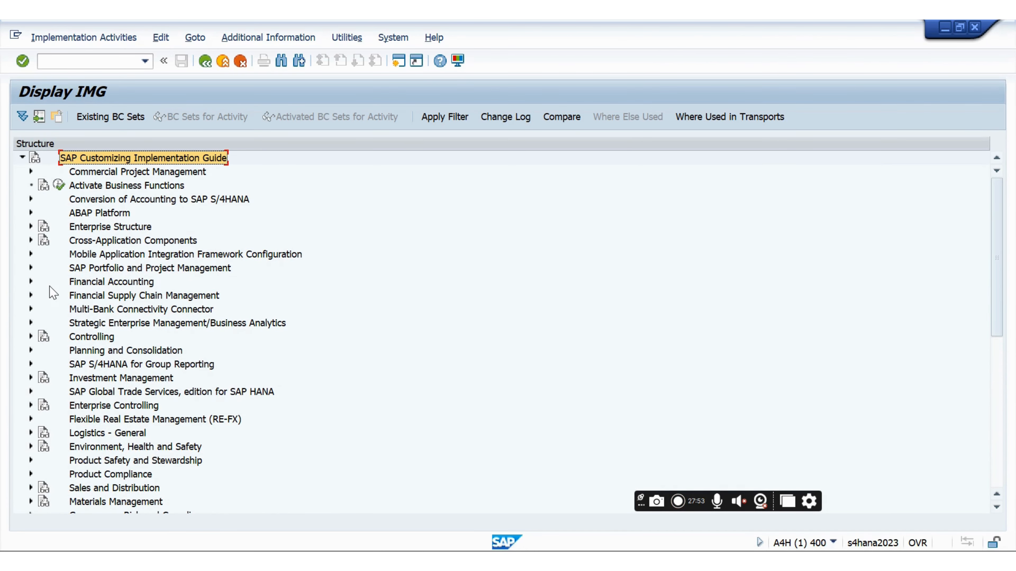
Expand Materials Management, Purchasing and Purchase Order in the IMG structure to show the purchase order configuration activities
scroll(82, 336, "down", 1)
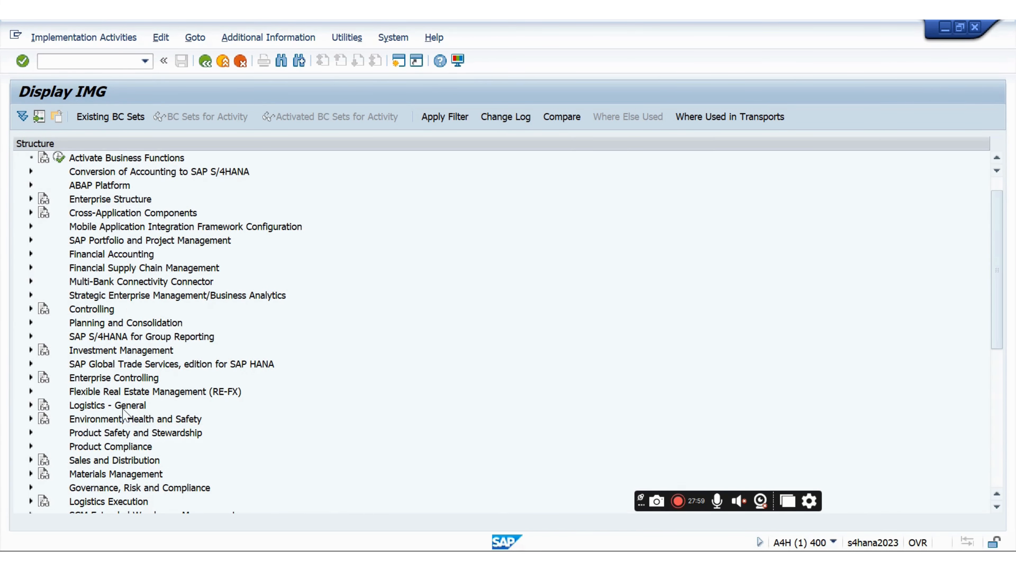
left_click(30, 474)
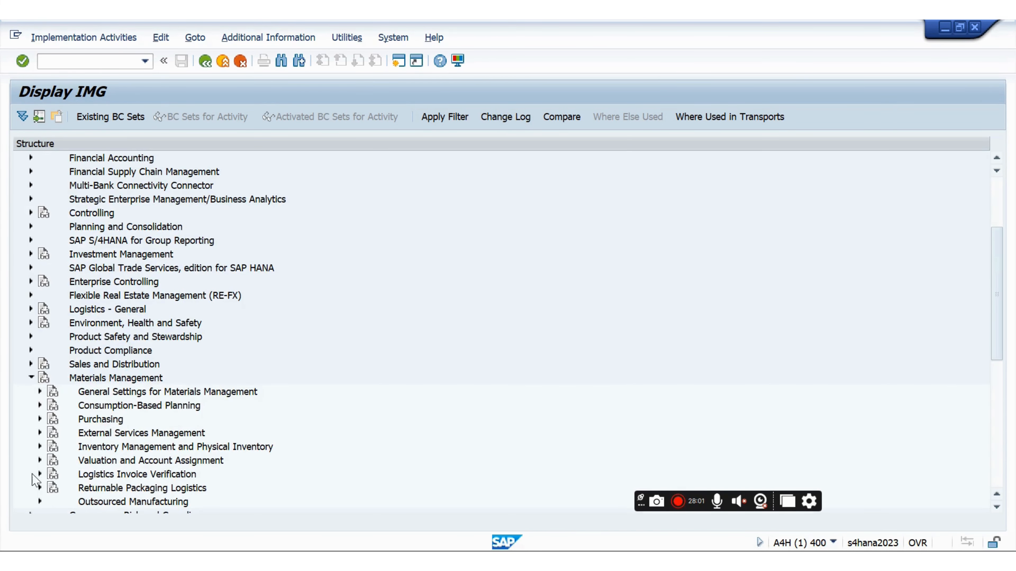
left_click(40, 420)
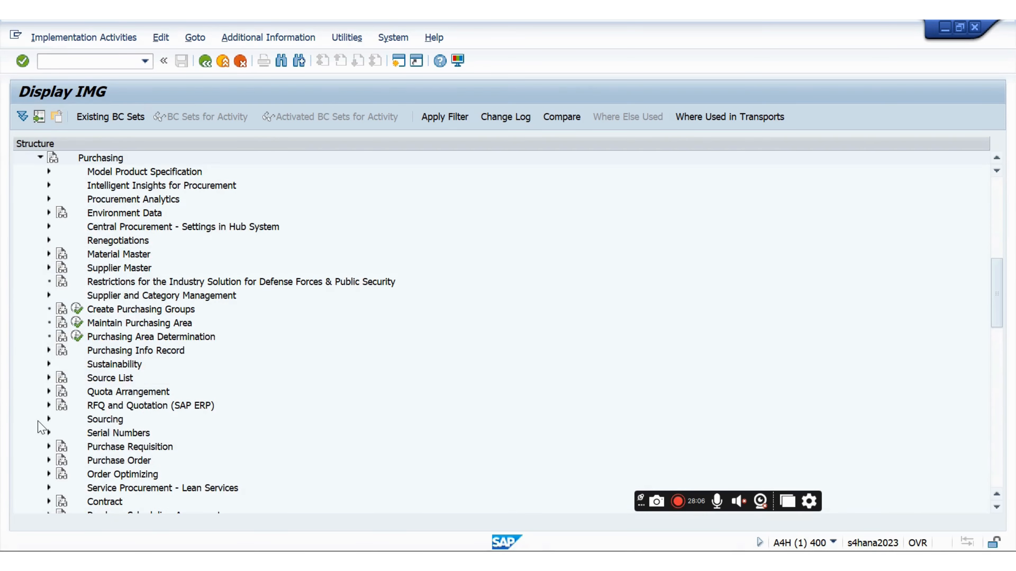
left_click(48, 461)
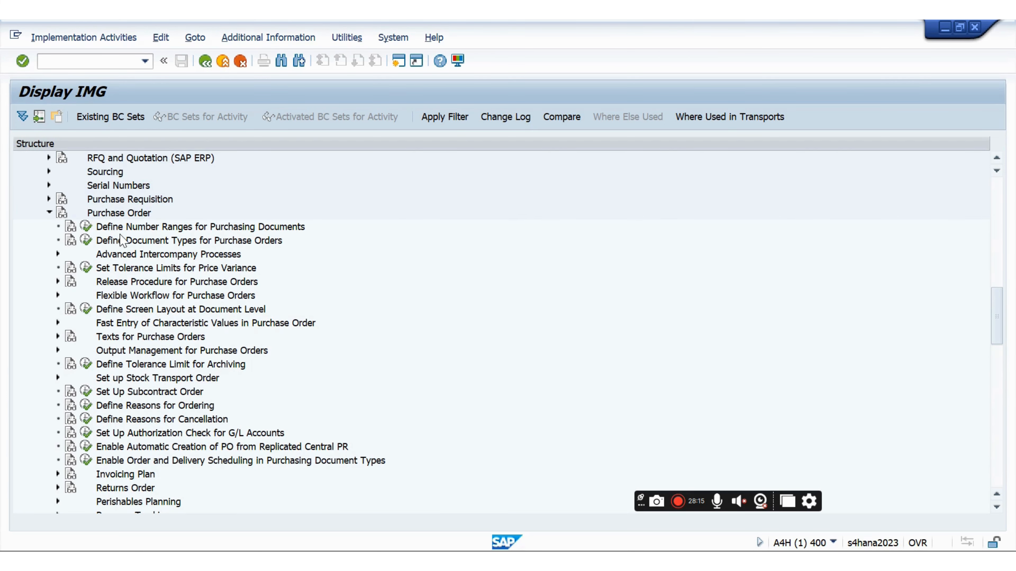
Collapse Purchase Order, expand Purchase Requisition, and view the document types defined for purchase requisitions before returning to the IMG
left_click(50, 213)
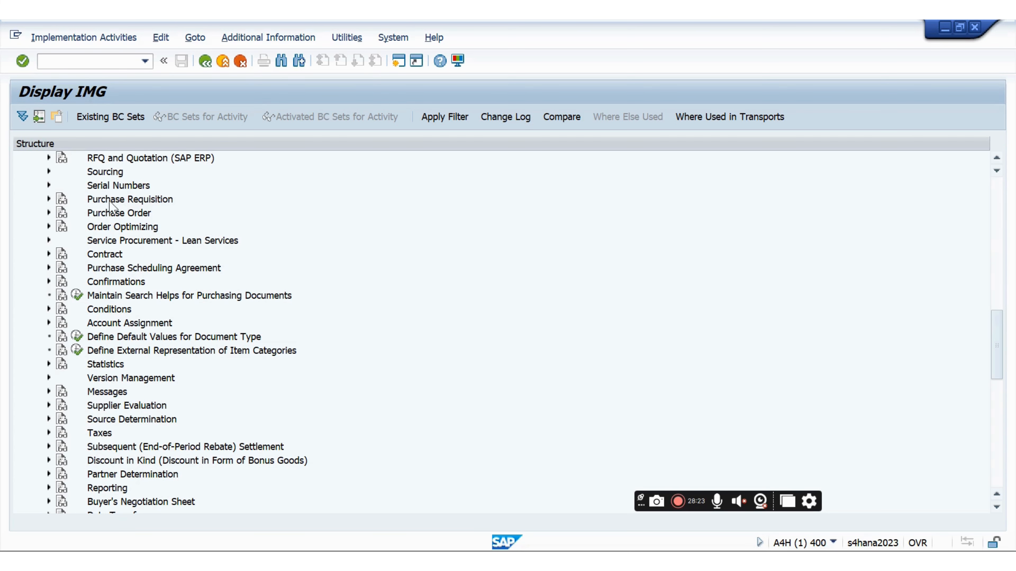
left_click(49, 199)
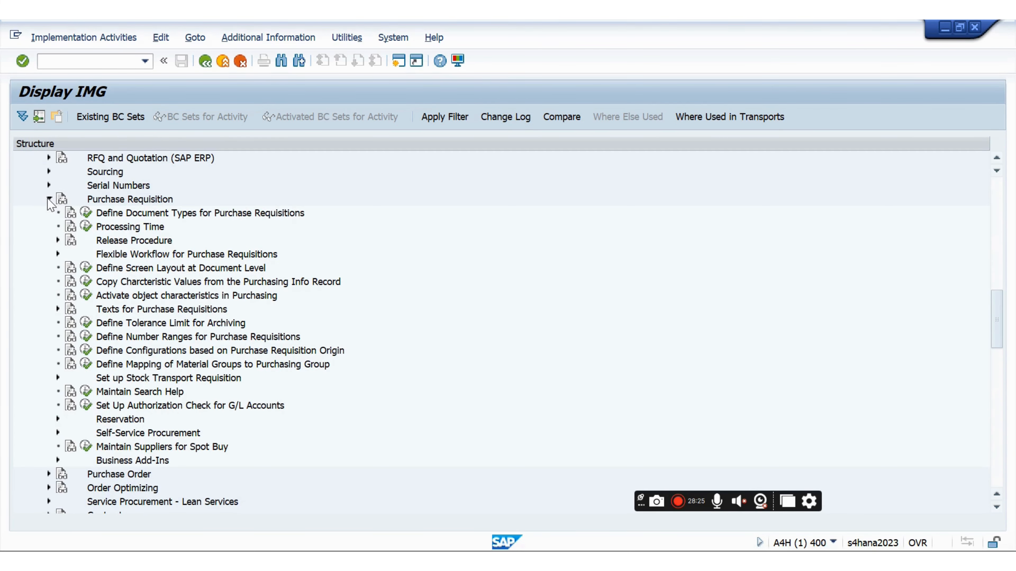
left_click(83, 213)
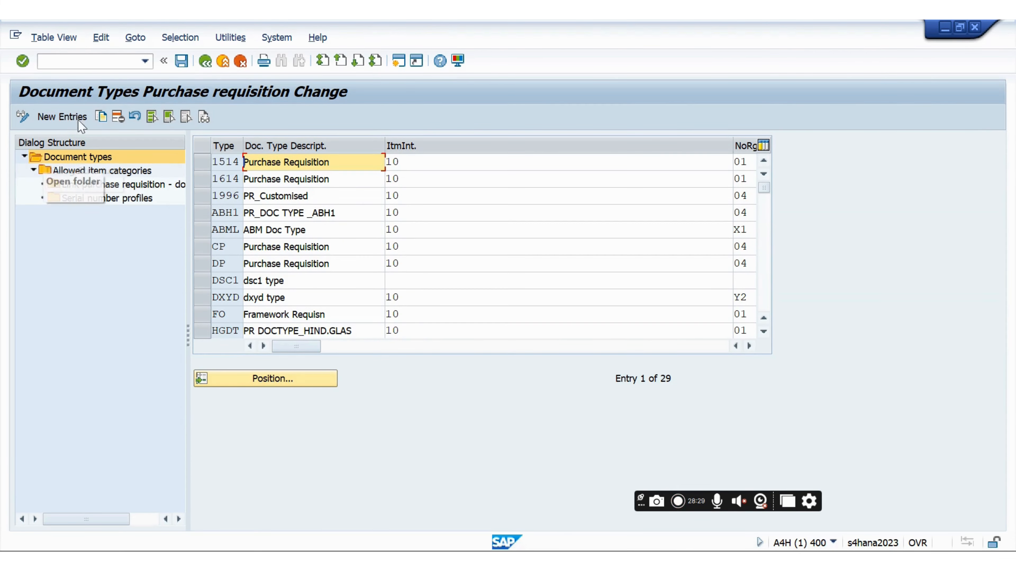
left_click(205, 61)
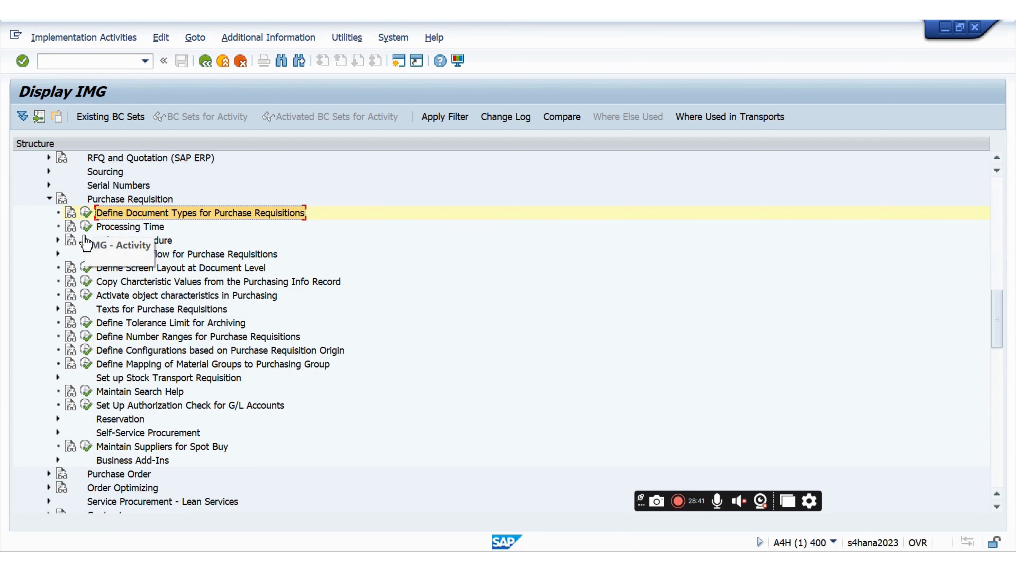
View the editable number range intervals for purchase requisitions and return to the IMG structure
left_click(87, 338)
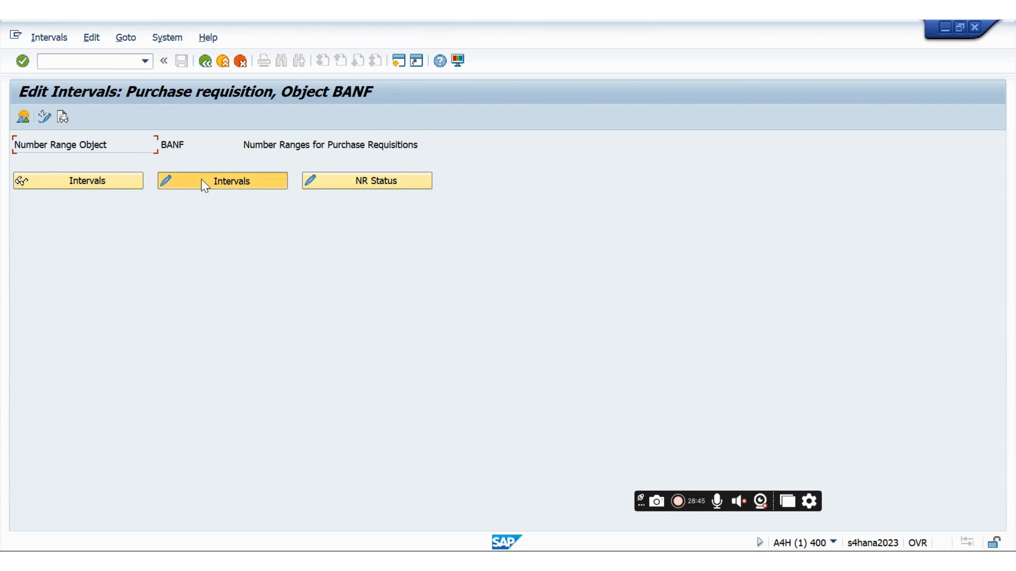
left_click(205, 183)
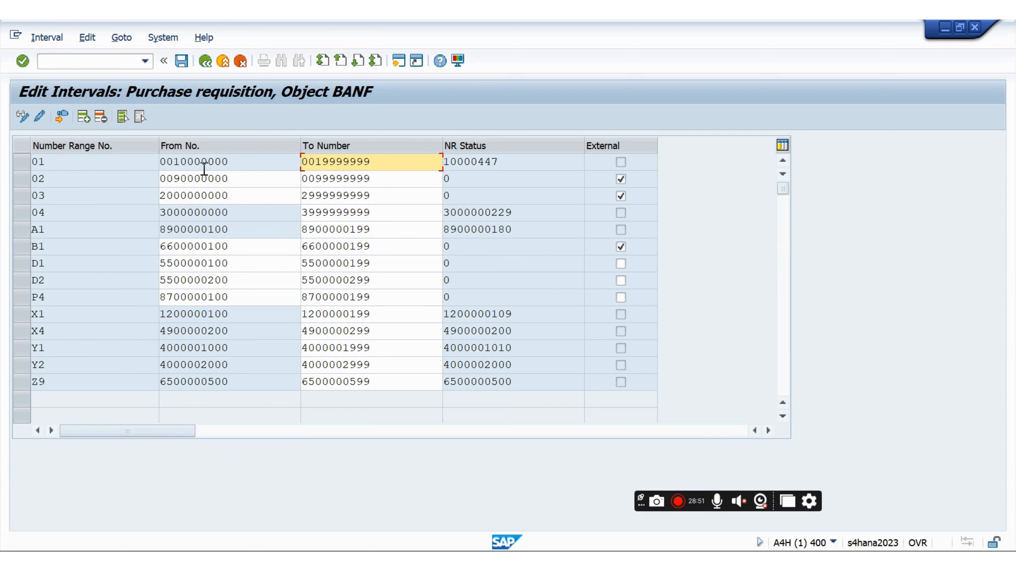
left_click(207, 63)
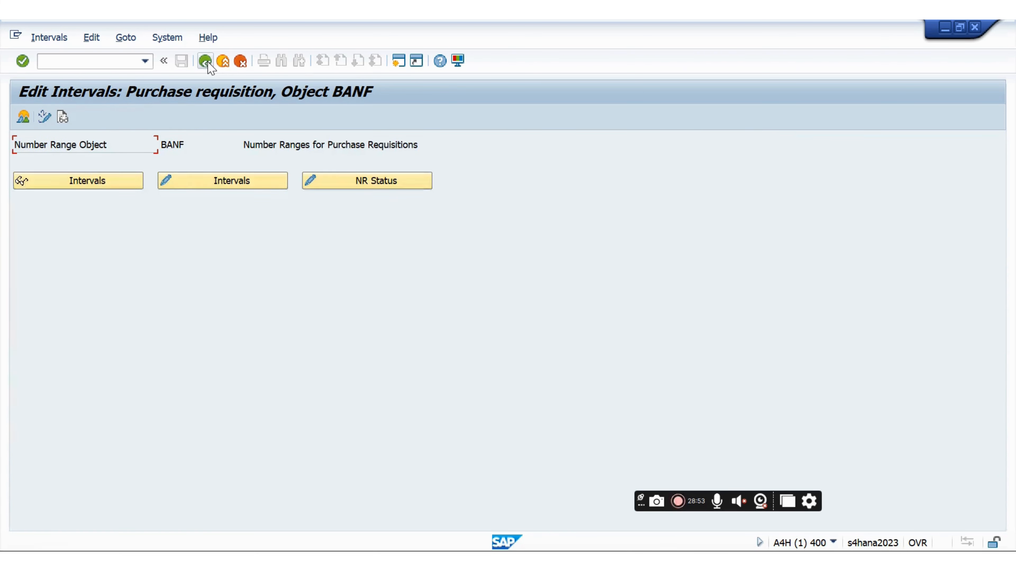
left_click(208, 63)
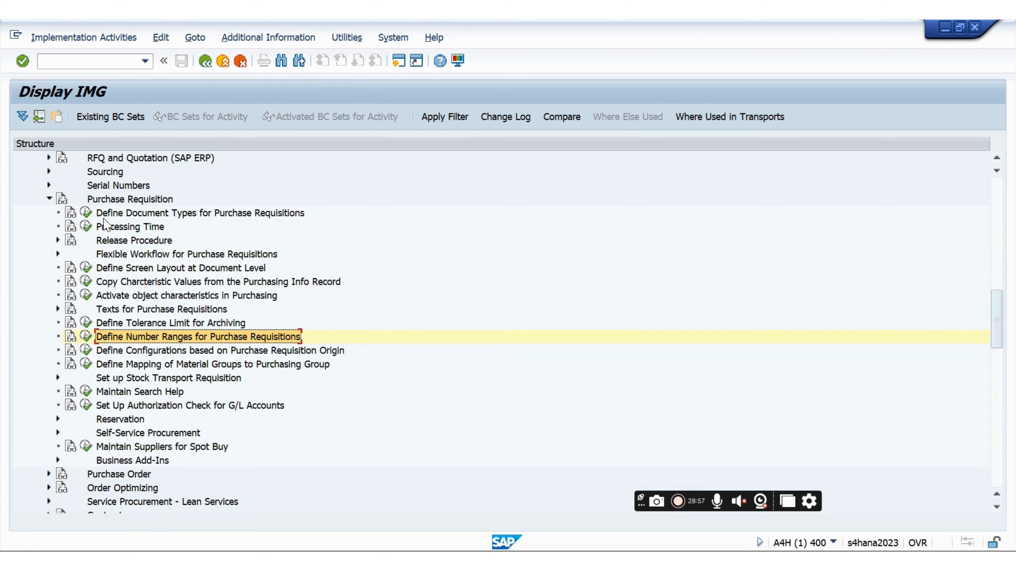
Reopen the document types for purchase requisitions and position the list at document type NB
left_click(86, 213)
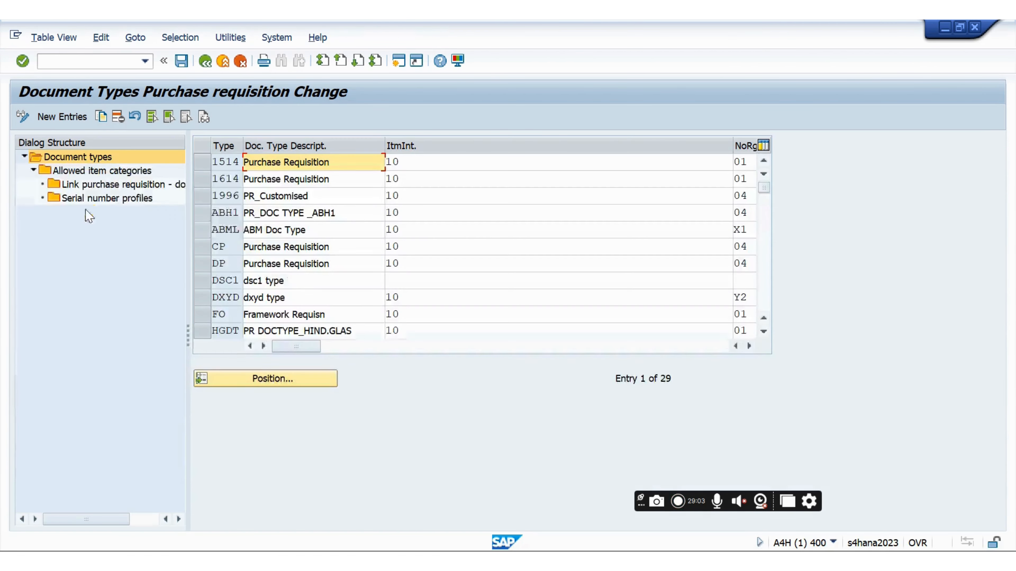
left_click(243, 377)
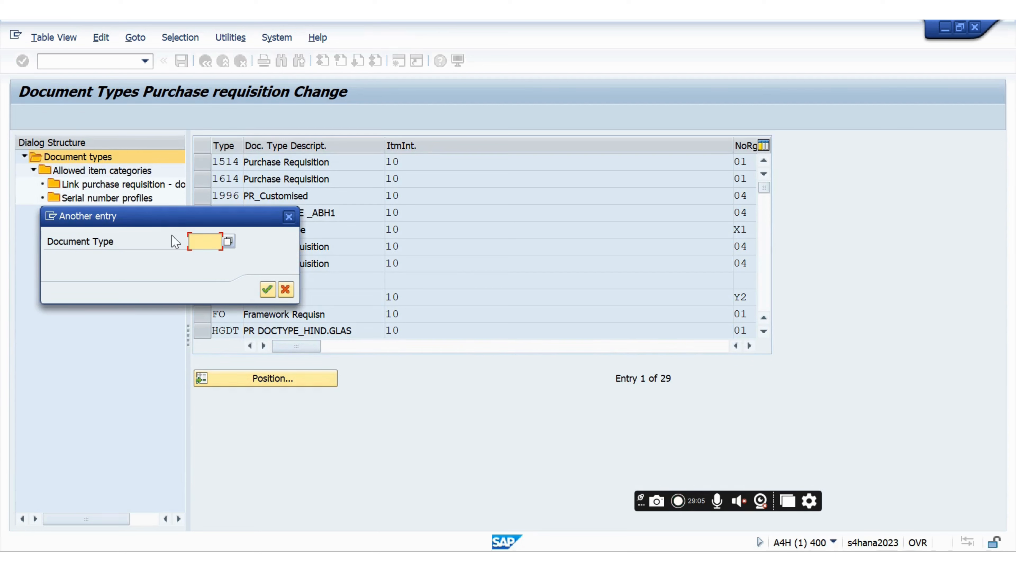
type("NB")
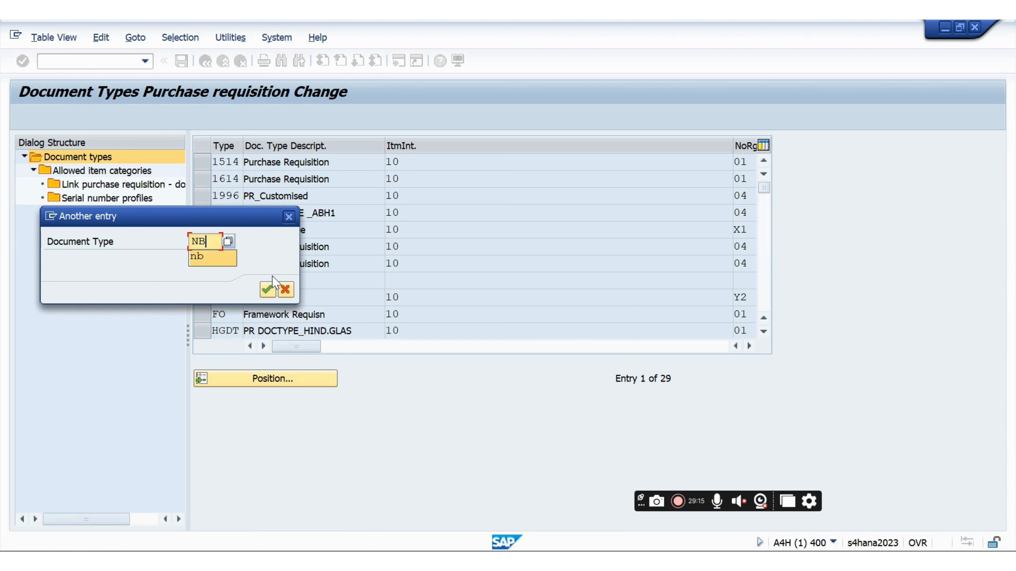
left_click(267, 289)
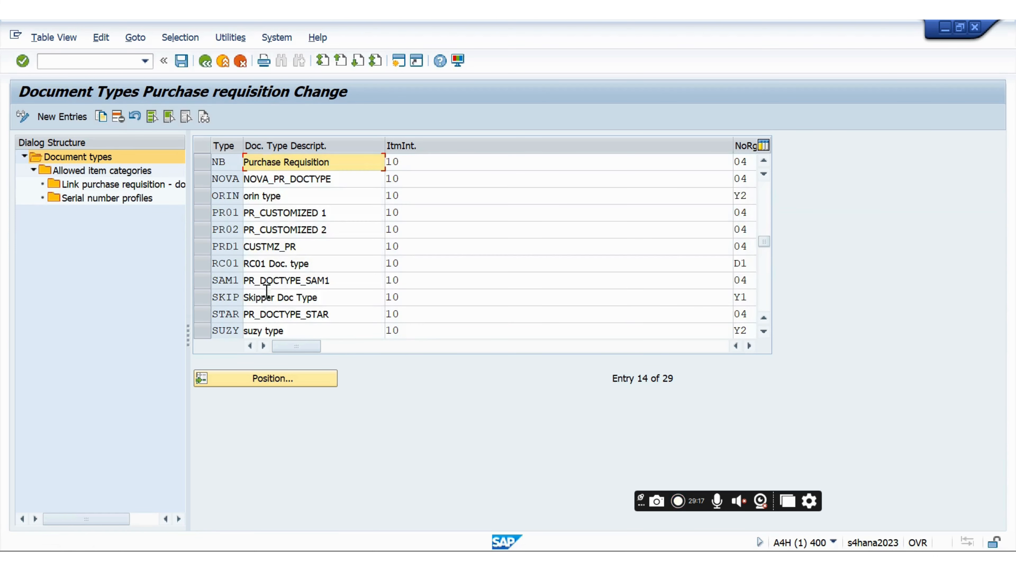
Start a copy of purchase requisition document type NB, discard it and return to the IMG
left_click(203, 162)
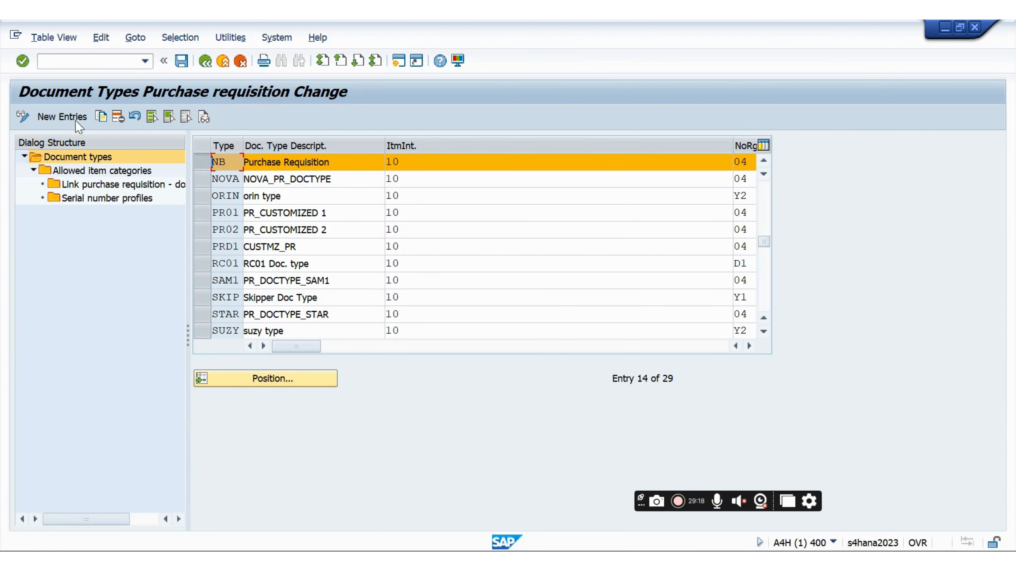
left_click(102, 118)
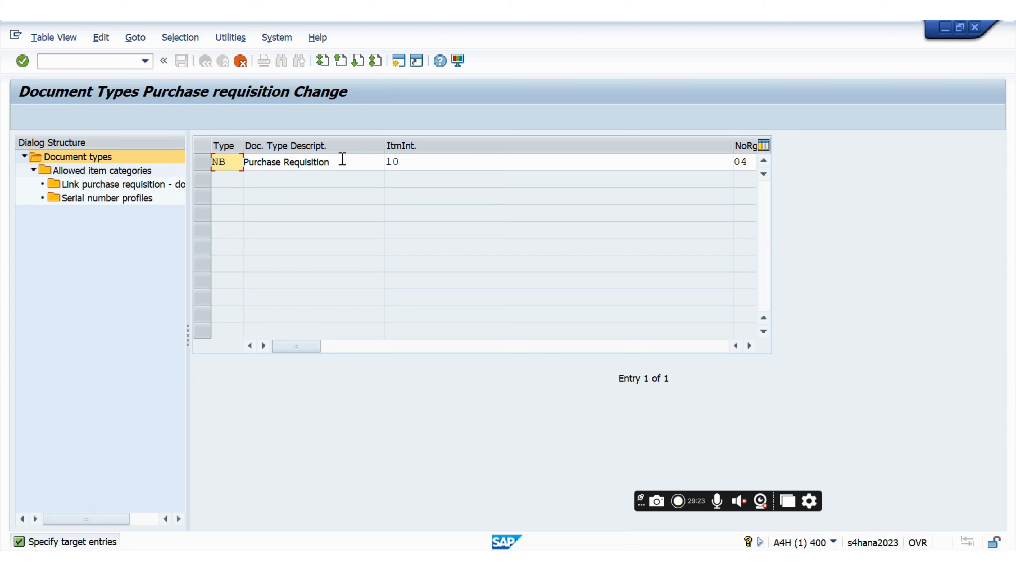
left_click(245, 64)
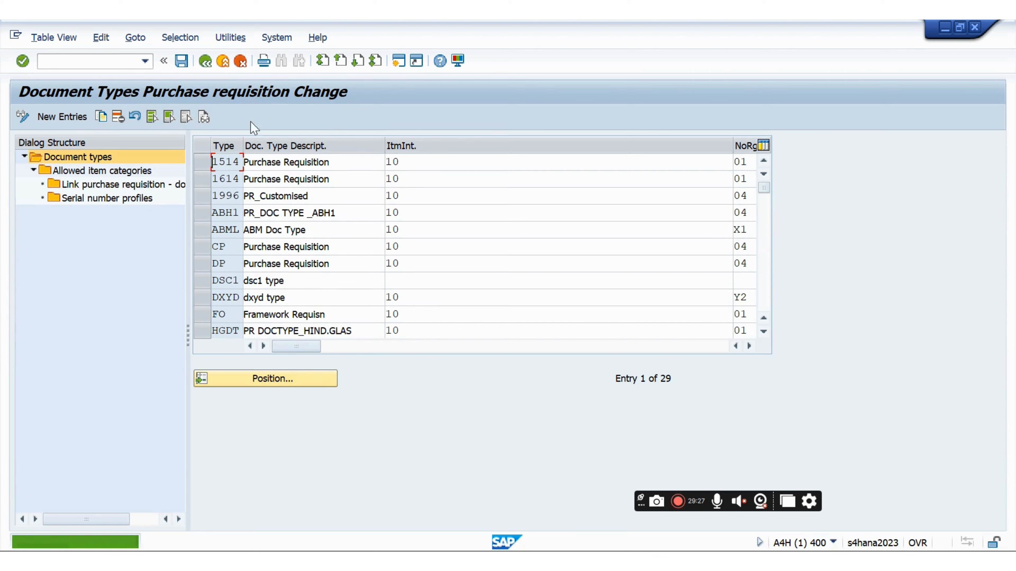
left_click(211, 65)
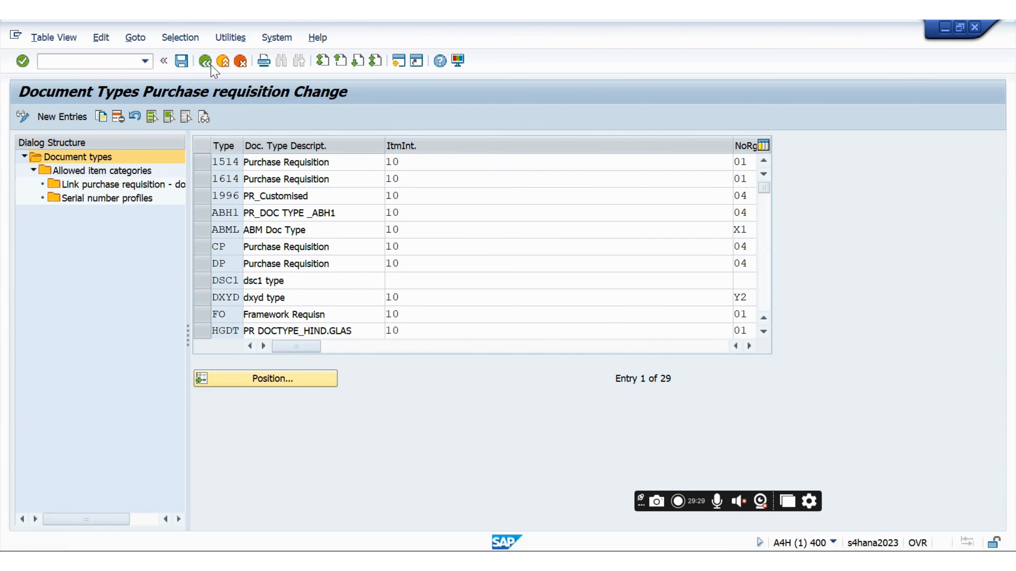
Open Create Purchase Requisition with /NME51N and view the selectable document types, keeping NB Purchase Requisition
left_click(98, 60)
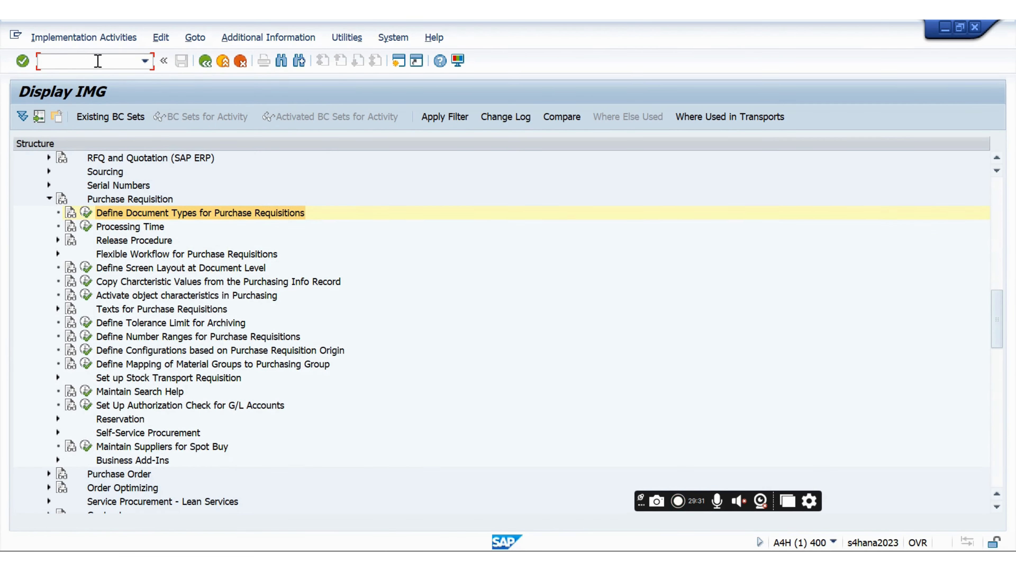
type("/NME51N")
key("Return")
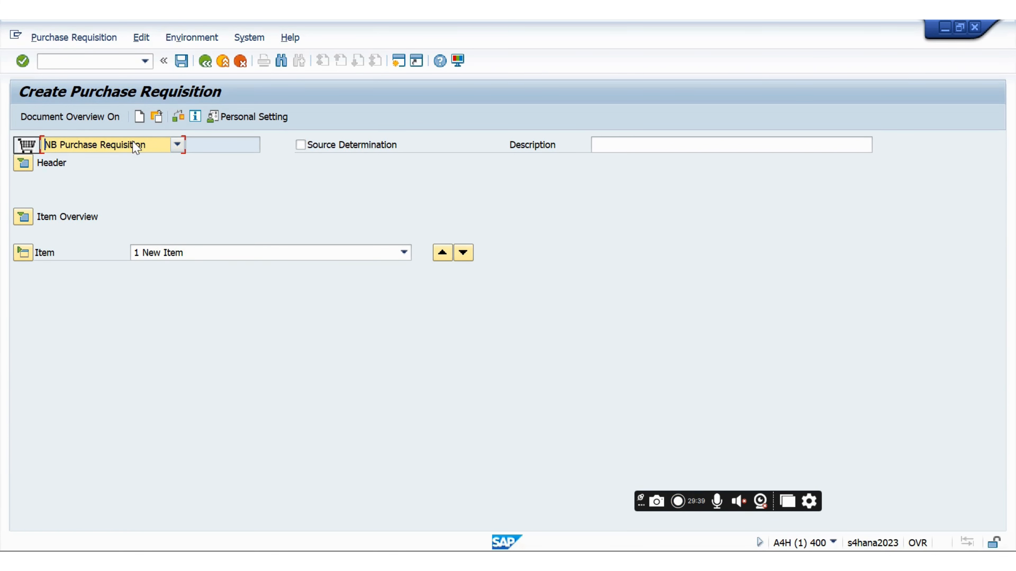
left_click(178, 145)
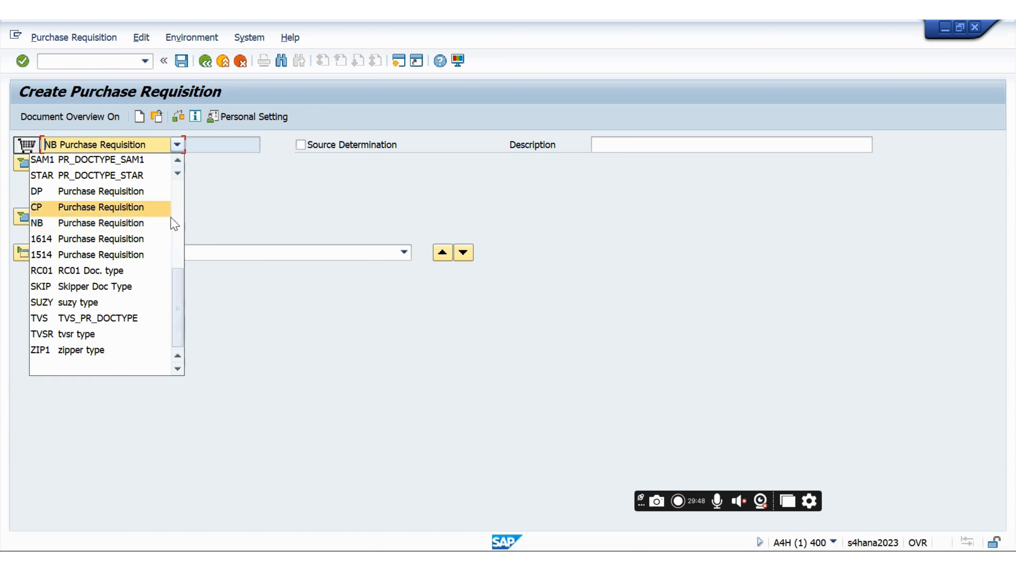
left_click(212, 221)
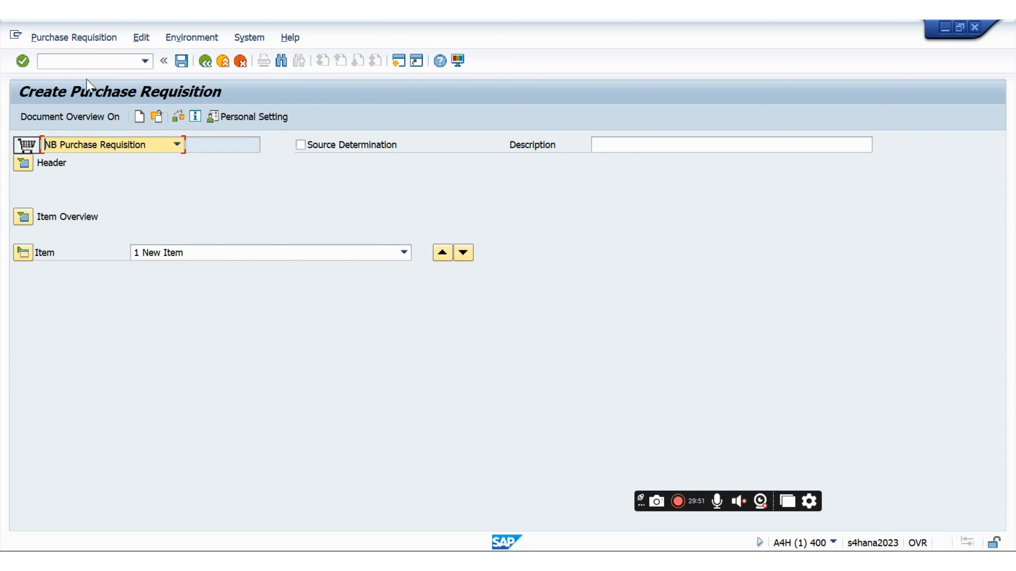
left_click(82, 64)
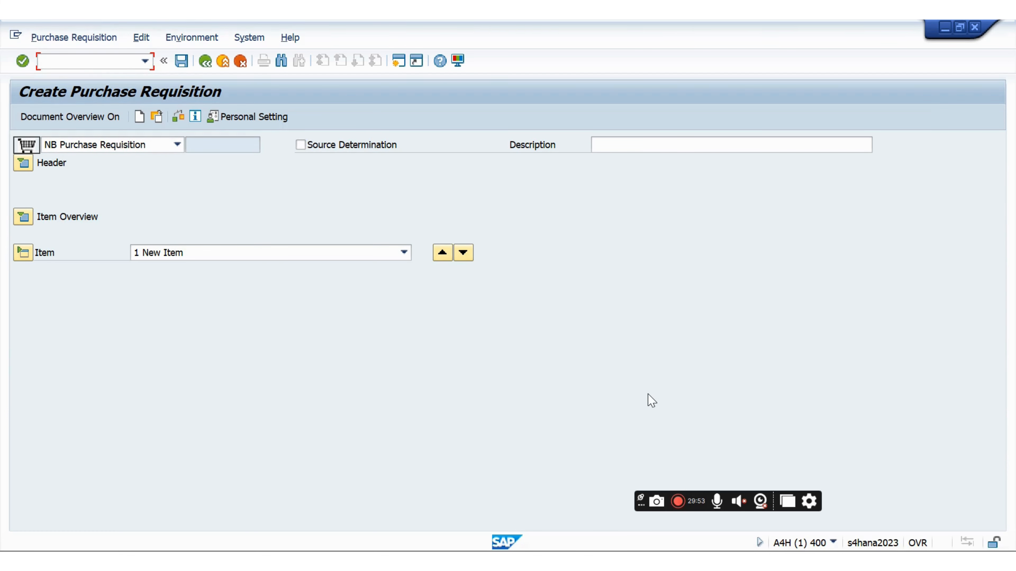
Switch to the Word document on PO and PR configuration and review its number range and document type instructions
key("alt+Tab")
key("Tab")
key("Tab")
key("Tab")
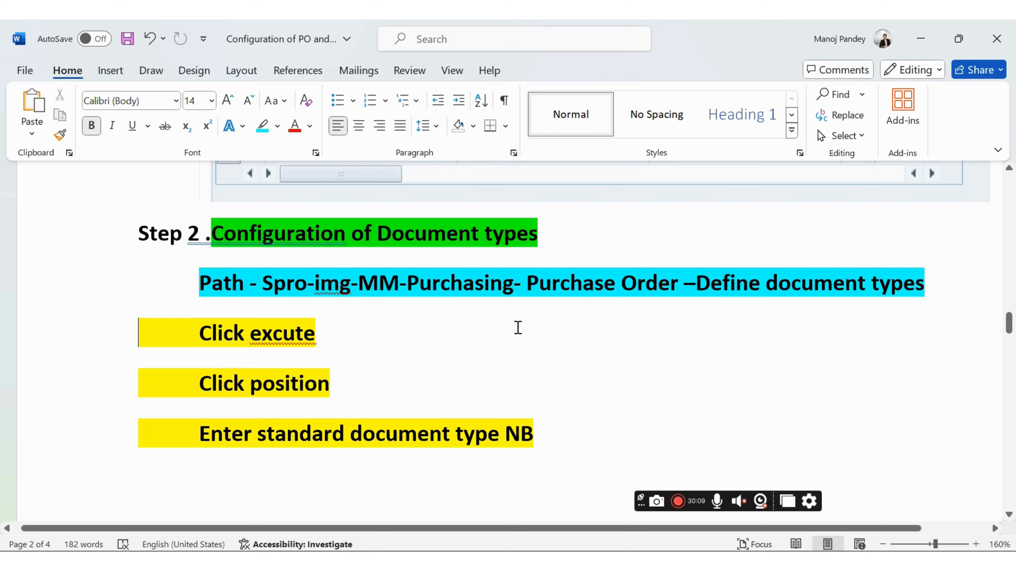
scroll(517, 327, "down", 3)
scroll(518, 332, "down", 9)
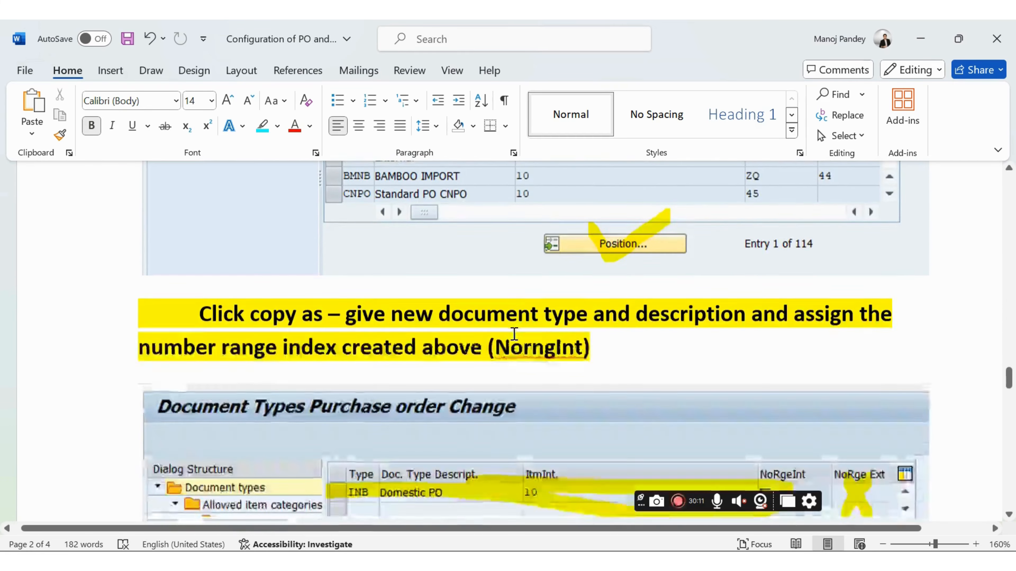
scroll(512, 336, "up", 6)
scroll(505, 342, "up", 7)
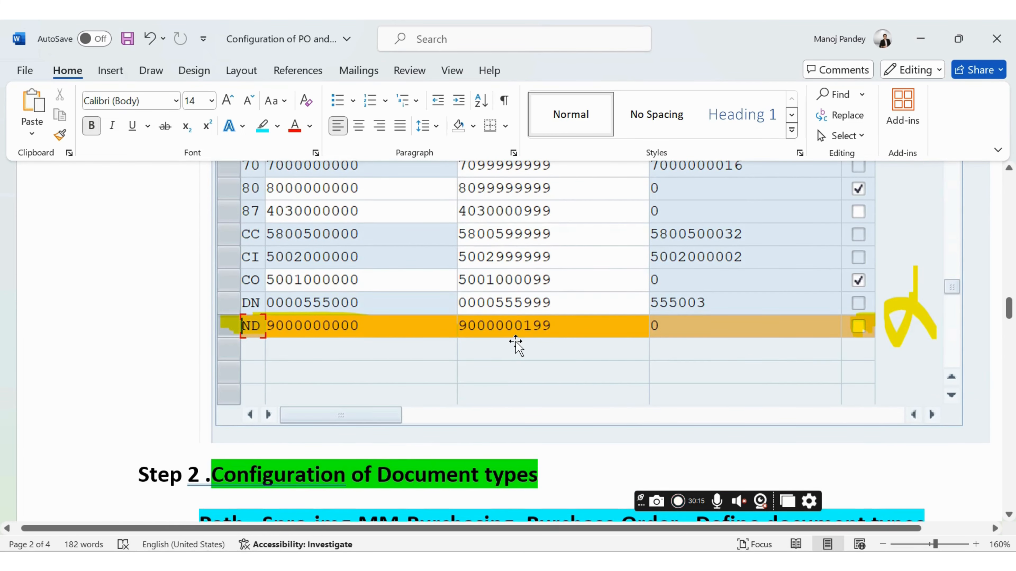
scroll(516, 344, "up", 10)
scroll(515, 327, "up", 15)
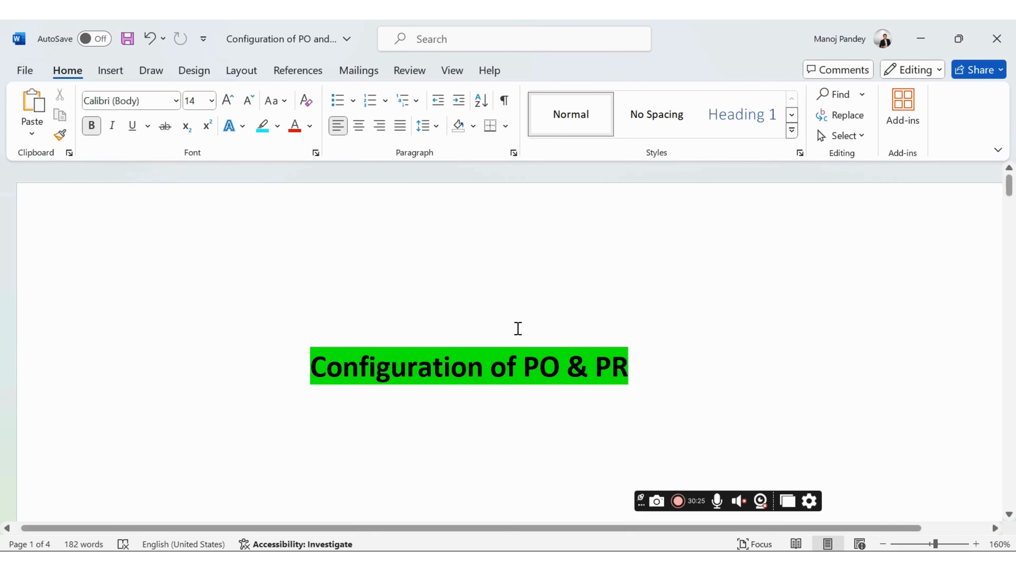
scroll(518, 325, "down", 5)
scroll(505, 344, "down", 15)
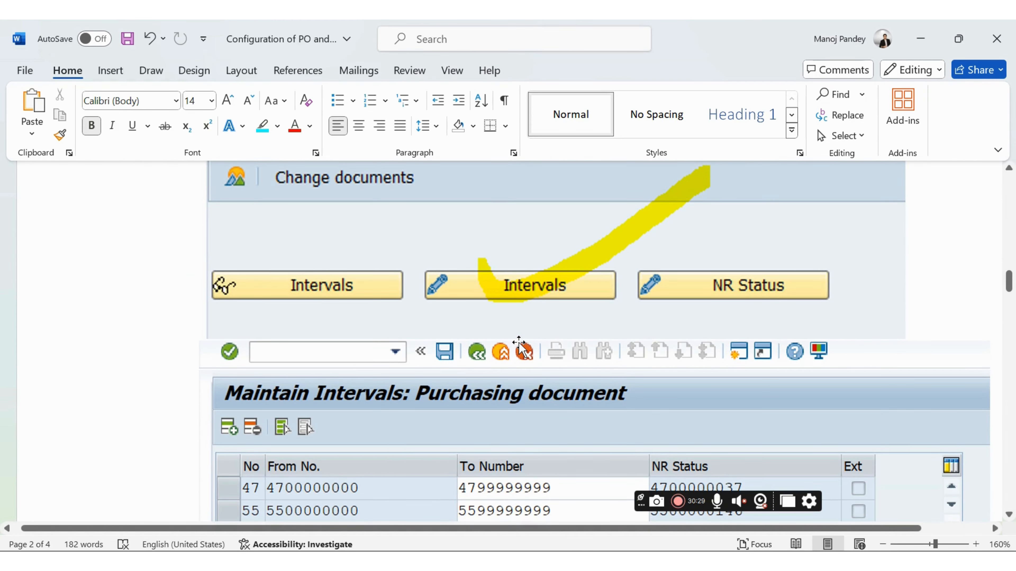
scroll(520, 350, "down", 3)
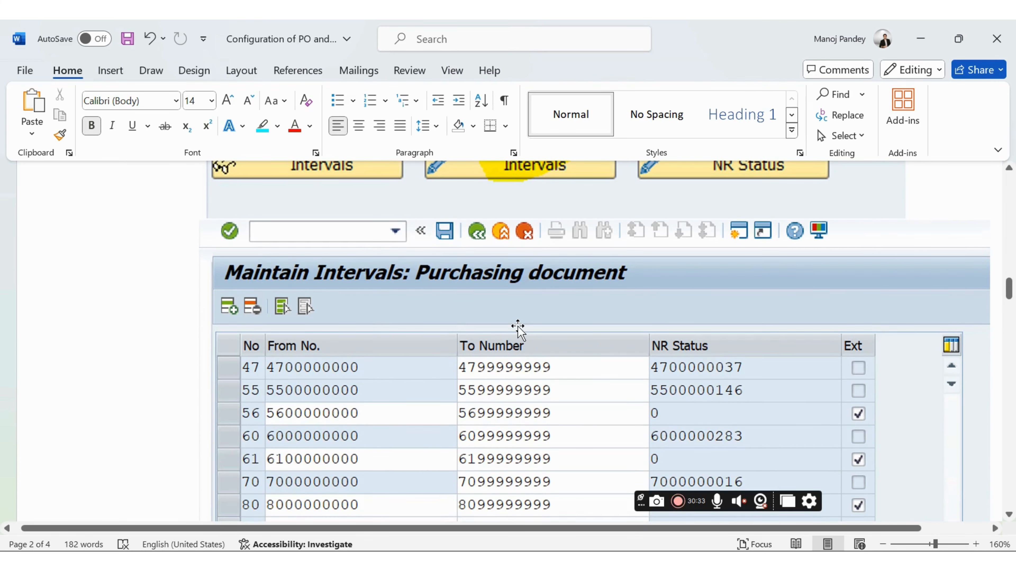
scroll(517, 331, "down", 12)
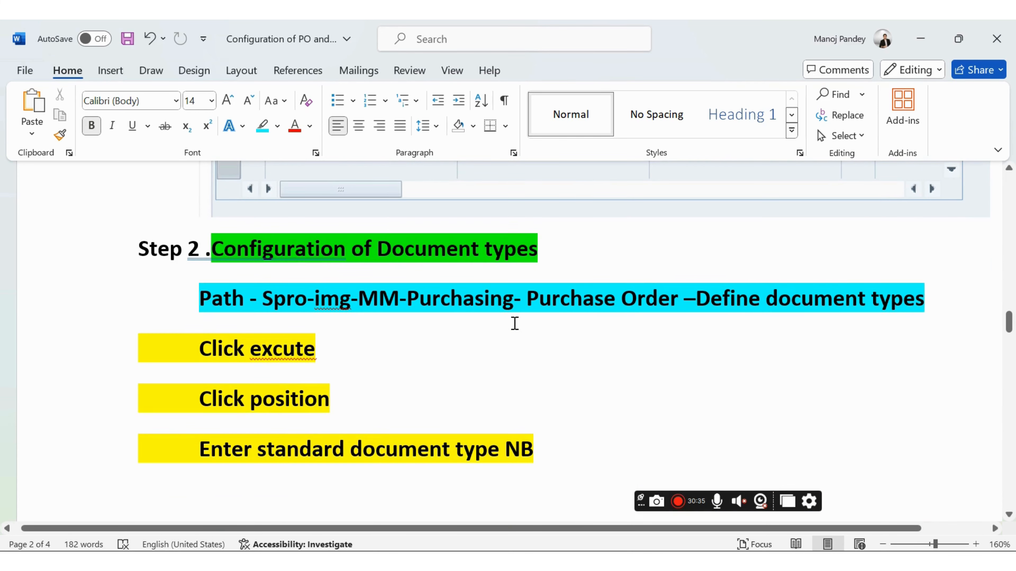